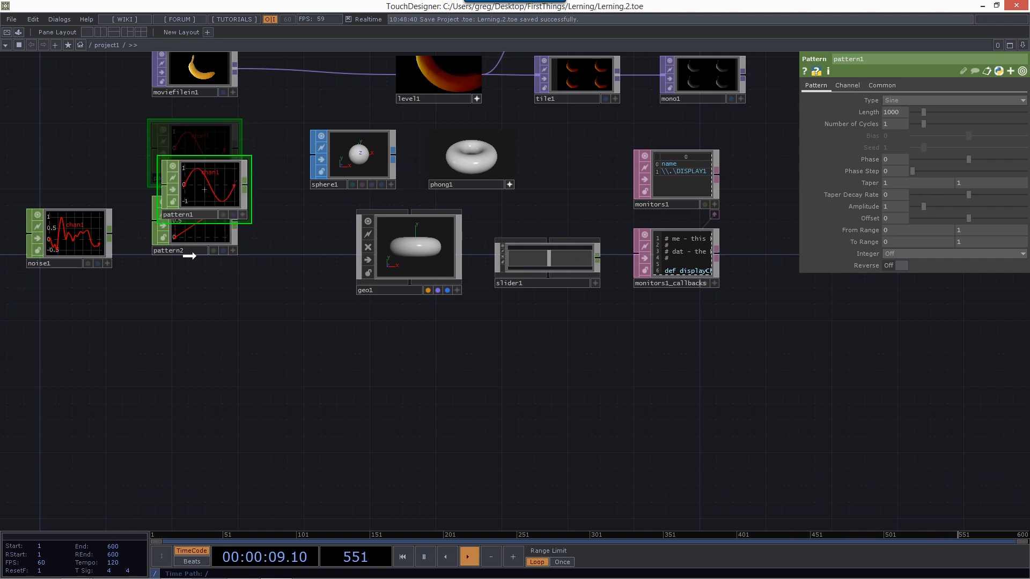
Step: Move the pattern1 node away from the other nodes into an empty area of the network
{"action": "left_click_drag", "start_coordinate": [229, 297], "coordinate": [232, 32]}
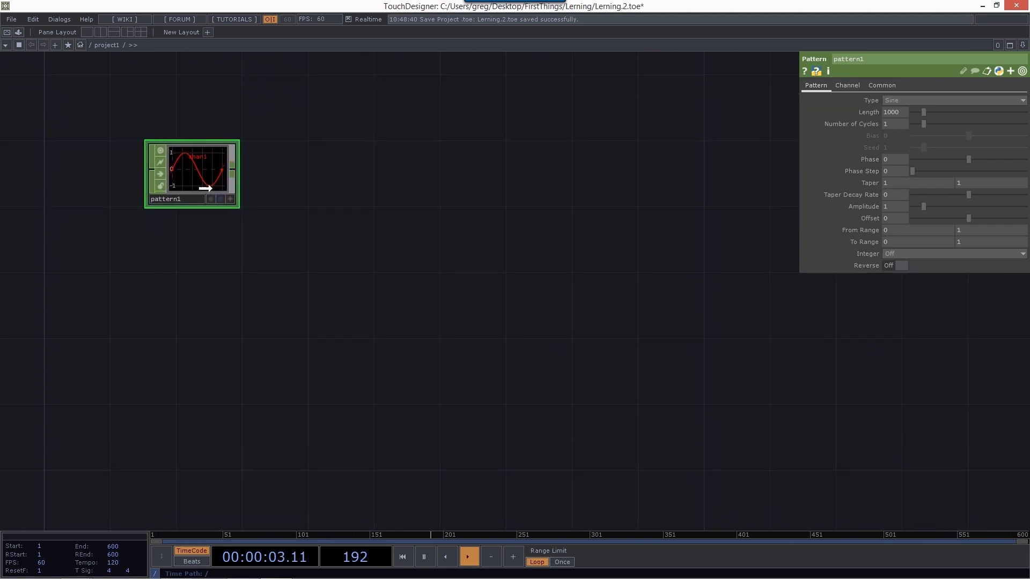
{"action": "left_click_drag", "start_coordinate": [208, 178], "coordinate": [224, 211]}
{"action": "left_click_drag", "start_coordinate": [201, 136], "coordinate": [182, 139]}
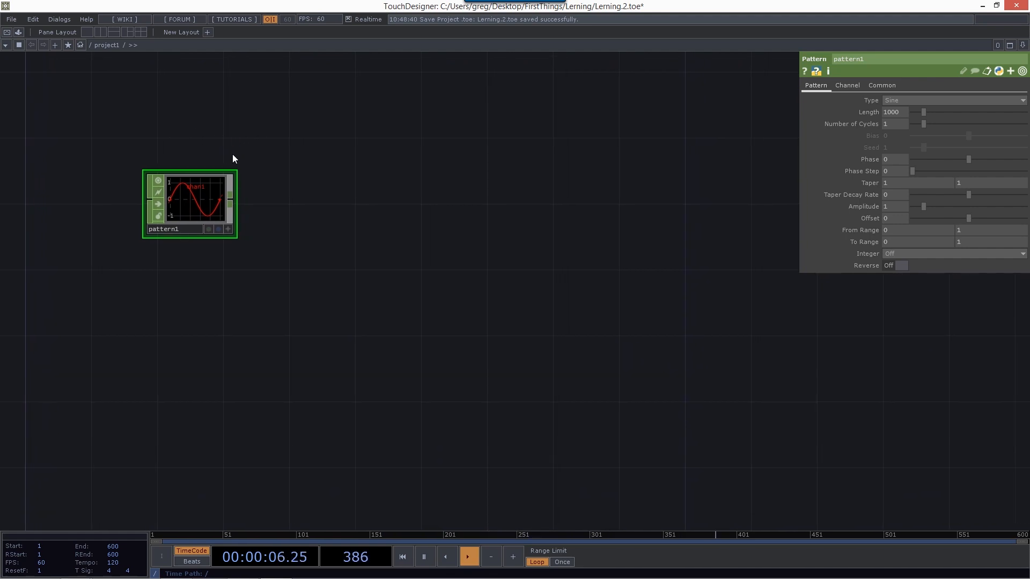
{"action": "left_click_drag", "start_coordinate": [233, 159], "coordinate": [340, 143]}
{"action": "scroll", "coordinate": [362, 122], "scroll_direction": "up", "scroll_amount": 2}
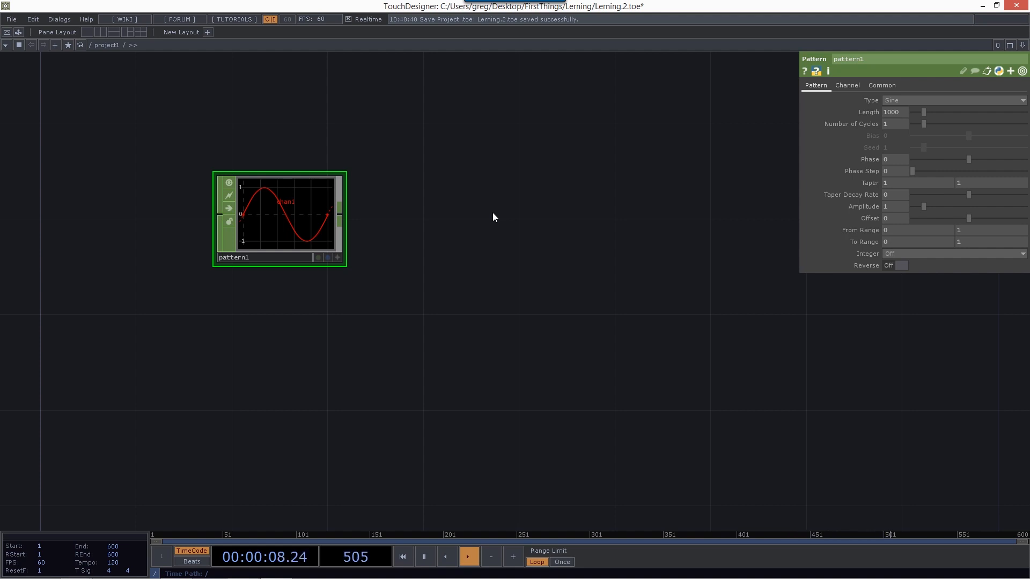
{"action": "left_click_drag", "start_coordinate": [489, 174], "coordinate": [517, 189]}
Step: Set the pattern1 node's Length to 619 and its Number of Cycles to 0.86
{"action": "left_click_drag", "start_coordinate": [923, 112], "coordinate": [920, 112]}
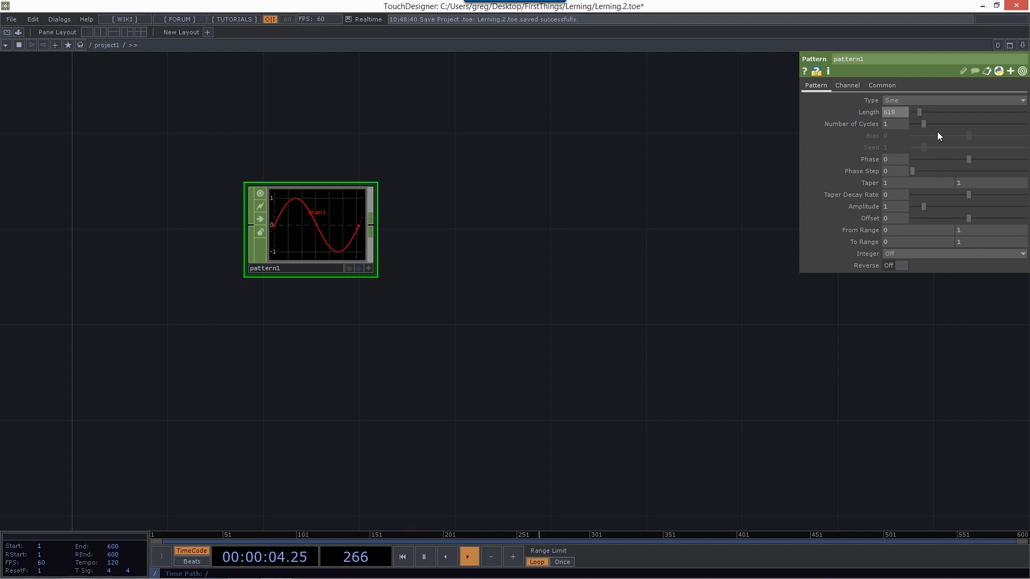
{"action": "mouse_move", "coordinate": [923, 124]}
{"action": "left_mouse_down"}
{"action": "mouse_move", "coordinate": [947, 124]}
{"action": "mouse_move", "coordinate": [924, 130]}
{"action": "left_mouse_up"}
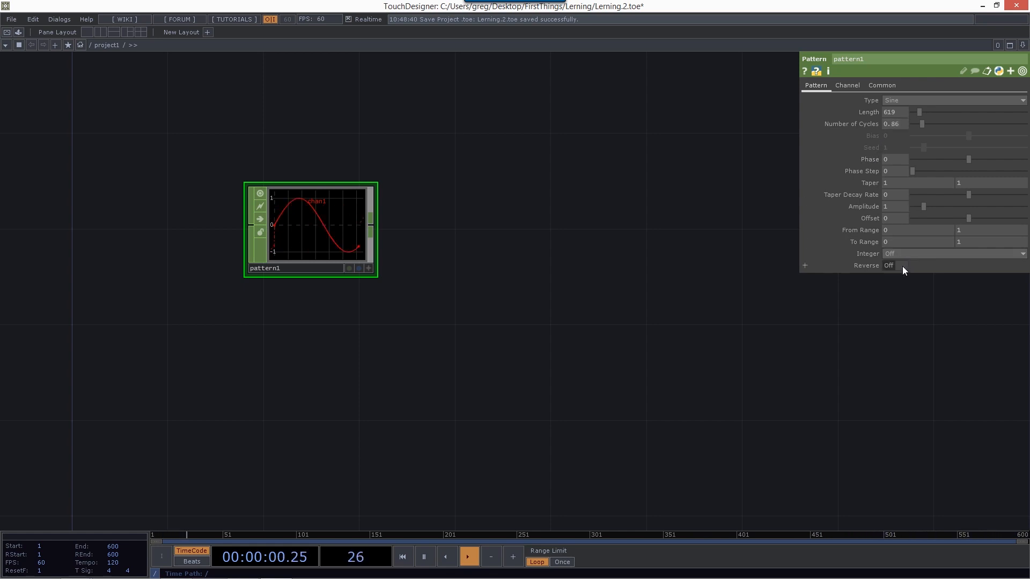
{"action": "left_click", "coordinate": [908, 252]}
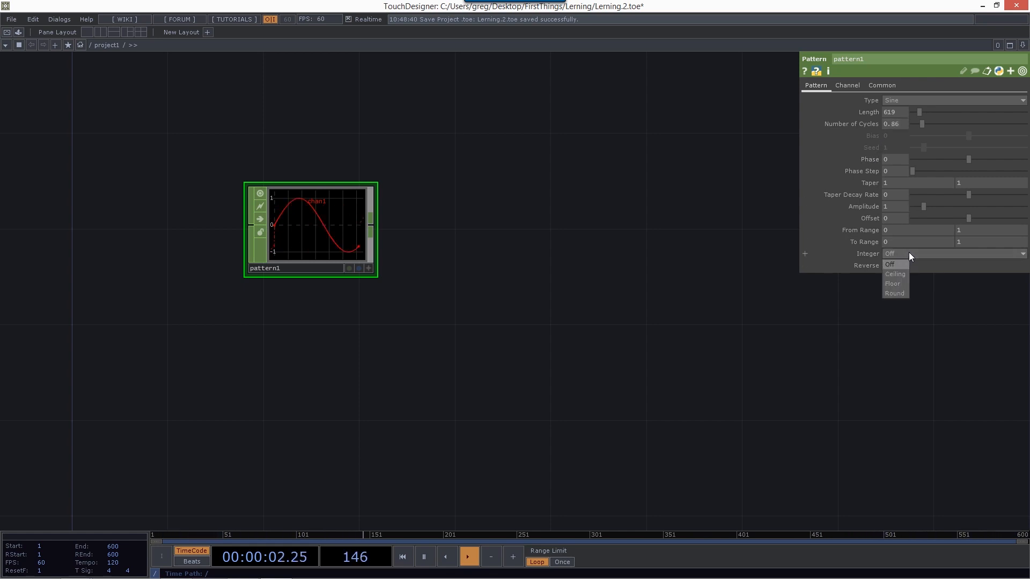
{"action": "left_click", "coordinate": [909, 252]}
Step: Rename the pattern1 node's channel to chan11 and return to its pattern parameters
{"action": "left_click", "coordinate": [851, 85]}
{"action": "left_click", "coordinate": [893, 101]}
{"action": "type", "text": "1"}
{"action": "key", "text": "Return"}
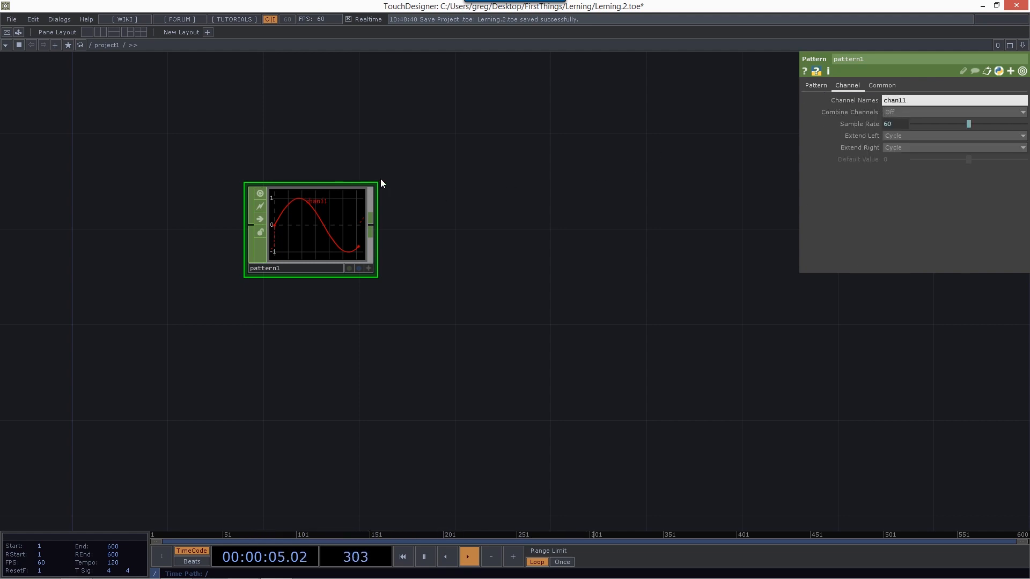
{"action": "left_click", "coordinate": [817, 86]}
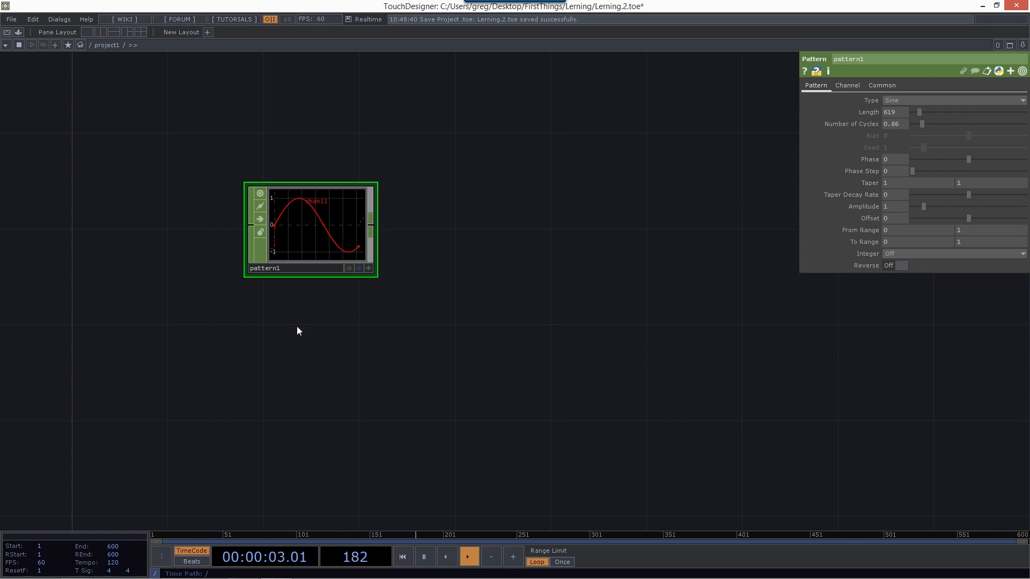
Step: Add a Circle TOP below the pattern1 node
{"action": "key", "text": "Tab"}
{"action": "left_click", "coordinate": [146, 307]}
{"action": "type", "text": "ci"}
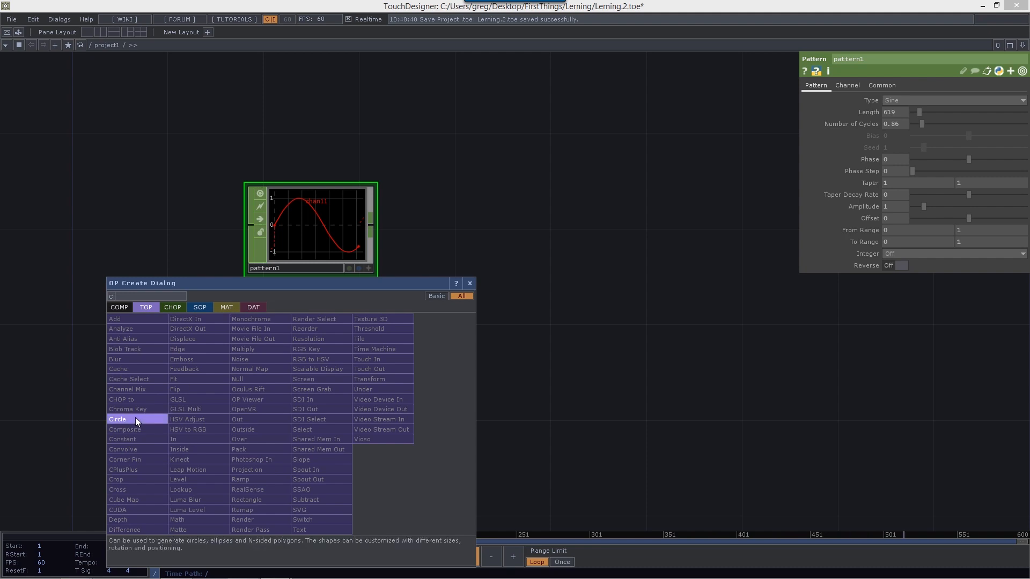
{"action": "left_click", "coordinate": [136, 419]}
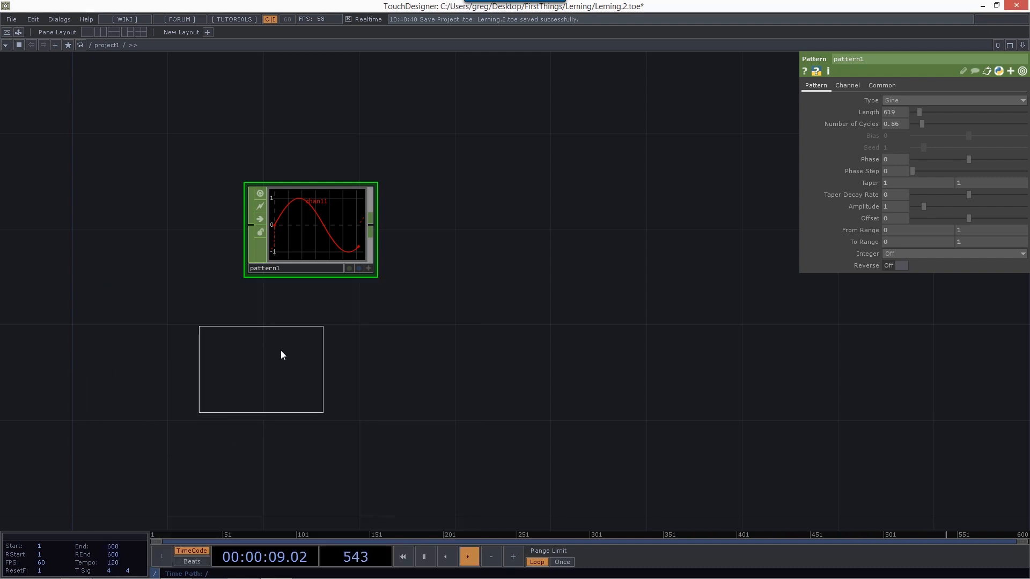
{"action": "left_click", "coordinate": [315, 350]}
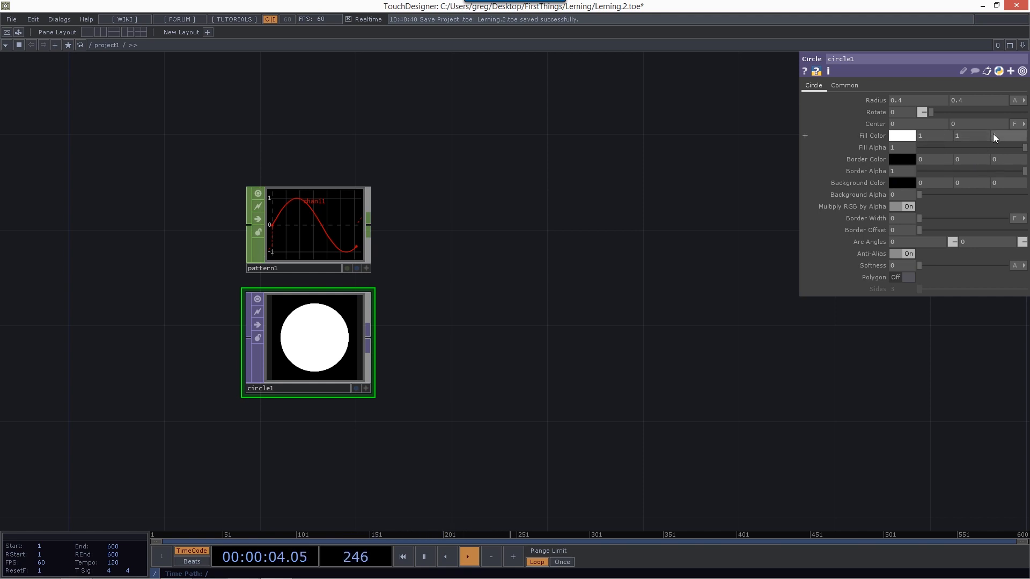
Step: Make the circle yellow by setting the blue component of its Fill Color to 0
{"action": "left_click", "coordinate": [1019, 141]}
{"action": "type", "text": "0"}
{"action": "key", "text": "Return"}
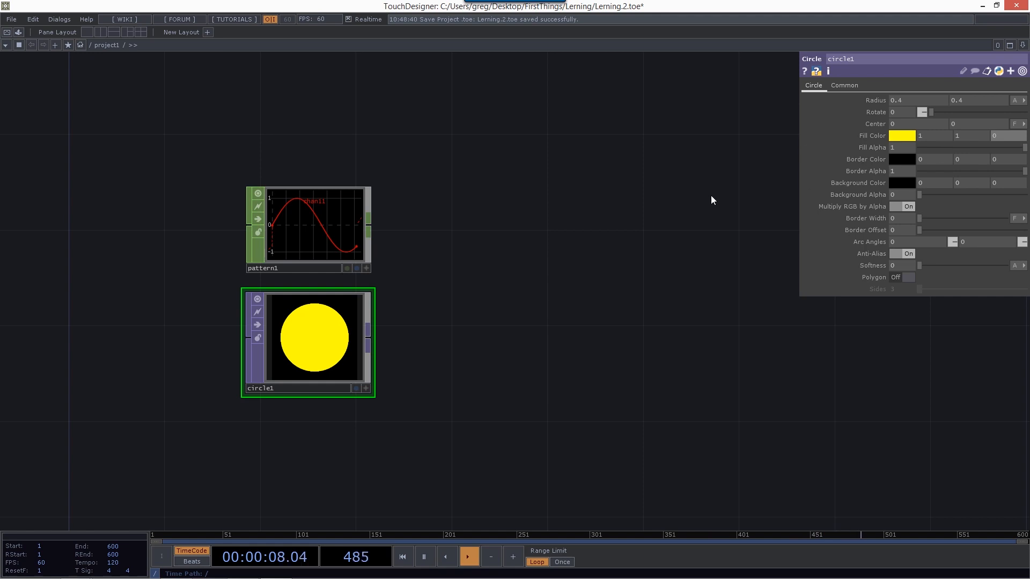
Step: Set the pattern1 node's Number of Cycles to 0.38
{"action": "left_click_drag", "start_coordinate": [499, 299], "coordinate": [690, 285]}
{"action": "scroll", "coordinate": [602, 288], "scroll_direction": "up", "scroll_amount": 4}
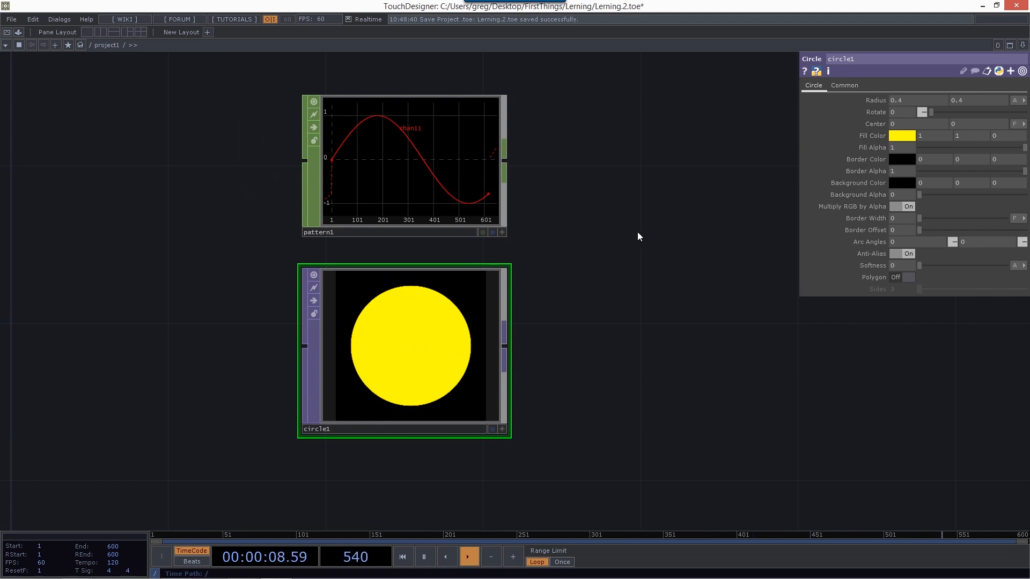
{"action": "left_click", "coordinate": [451, 166]}
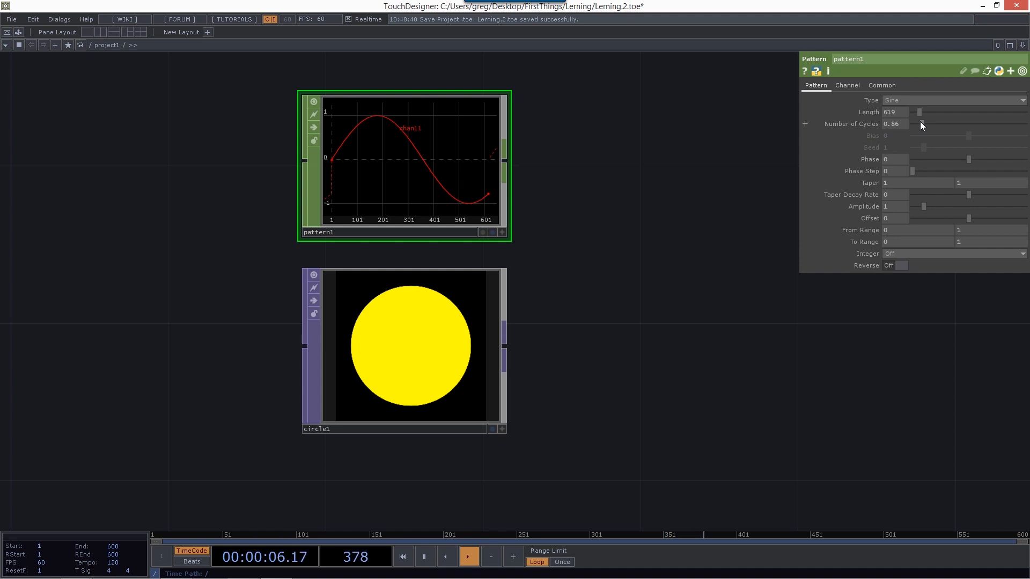
{"action": "mouse_move", "coordinate": [919, 122]}
{"action": "left_mouse_down"}
{"action": "mouse_move", "coordinate": [929, 121]}
{"action": "mouse_move", "coordinate": [918, 125]}
{"action": "left_mouse_up"}
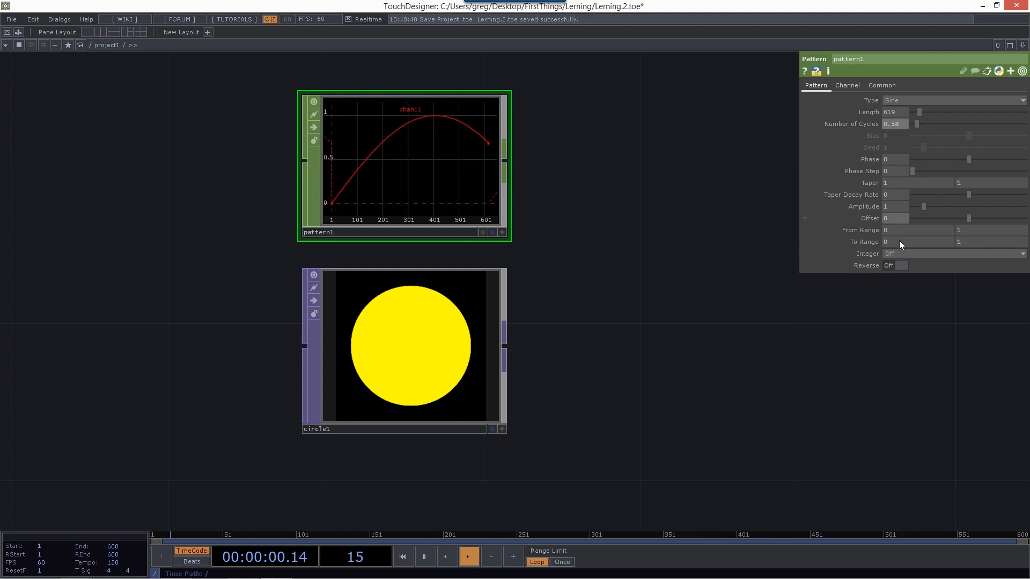
{"action": "left_click", "coordinate": [900, 255]}
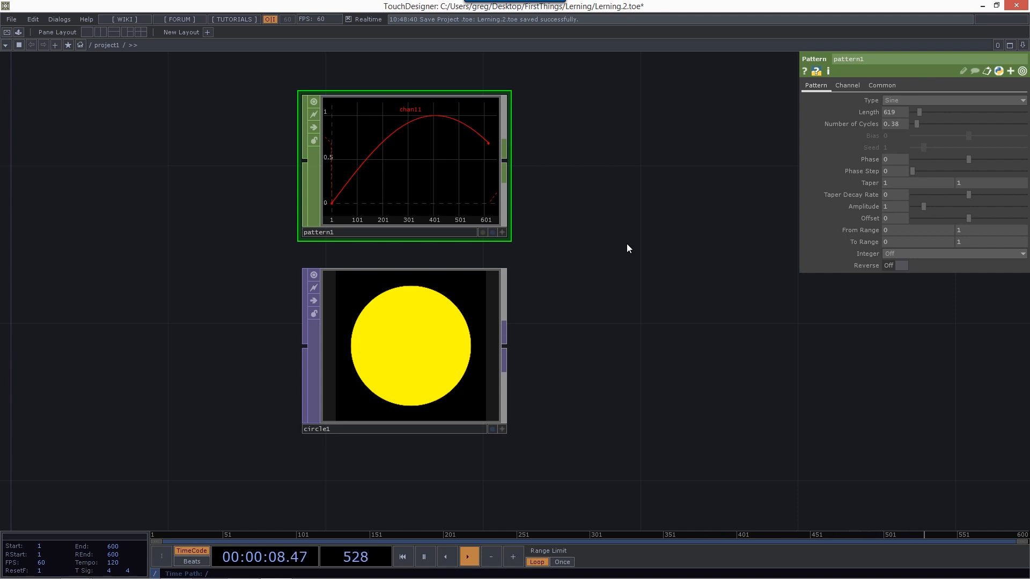
Step: Add a Constant CHOP beside the pattern1 node
{"action": "left_click_drag", "start_coordinate": [599, 270], "coordinate": [529, 253]}
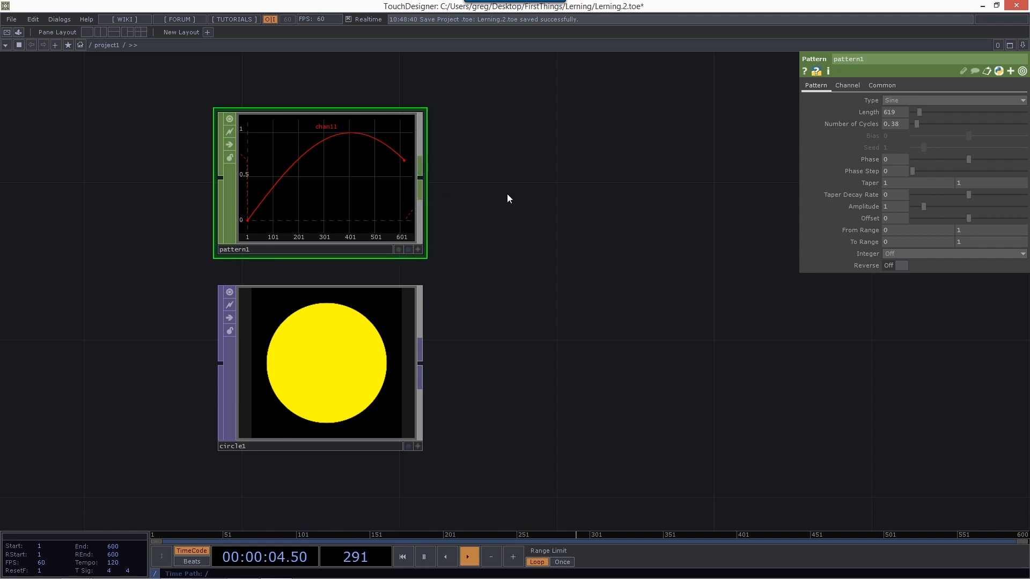
{"action": "key", "text": "Tab"}
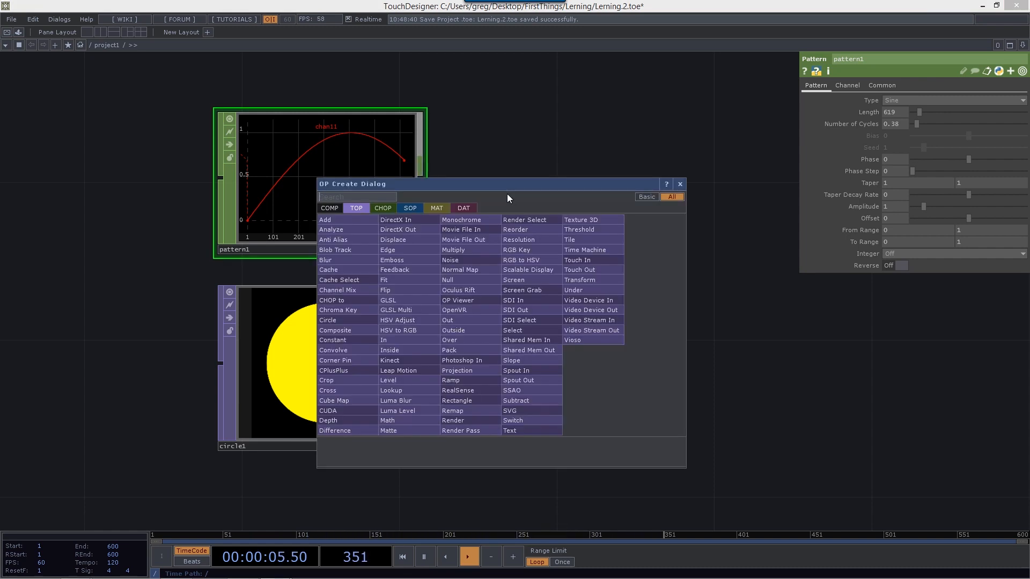
{"action": "left_click", "coordinate": [391, 208]}
{"action": "type", "text": "co"}
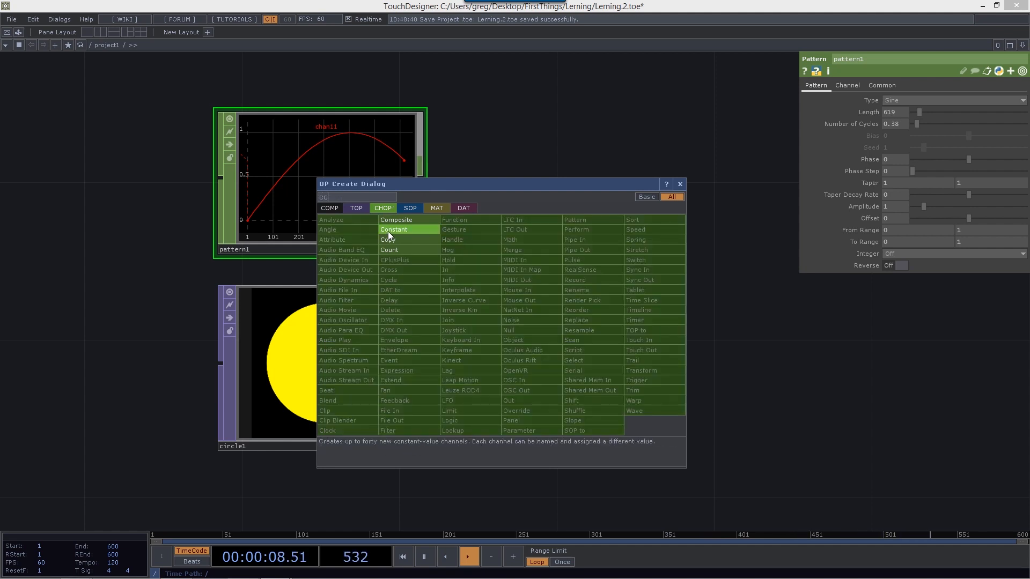
{"action": "left_click", "coordinate": [388, 231]}
{"action": "left_click", "coordinate": [581, 175]}
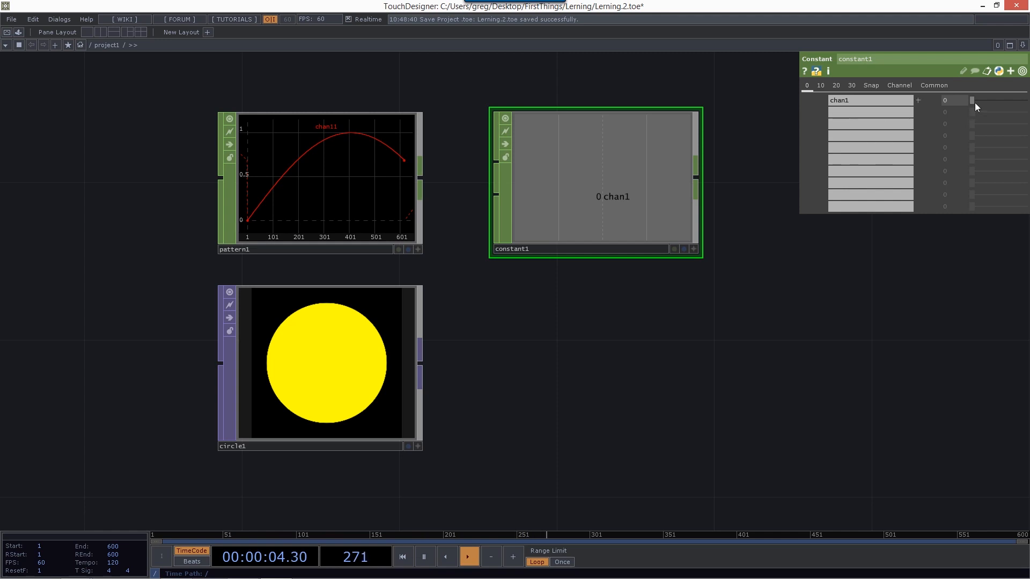
Step: Set the constant node's chan1 to 0.55 and add a second channel named chan2 with value 0.3
{"action": "left_click_drag", "start_coordinate": [973, 101], "coordinate": [1003, 102]}
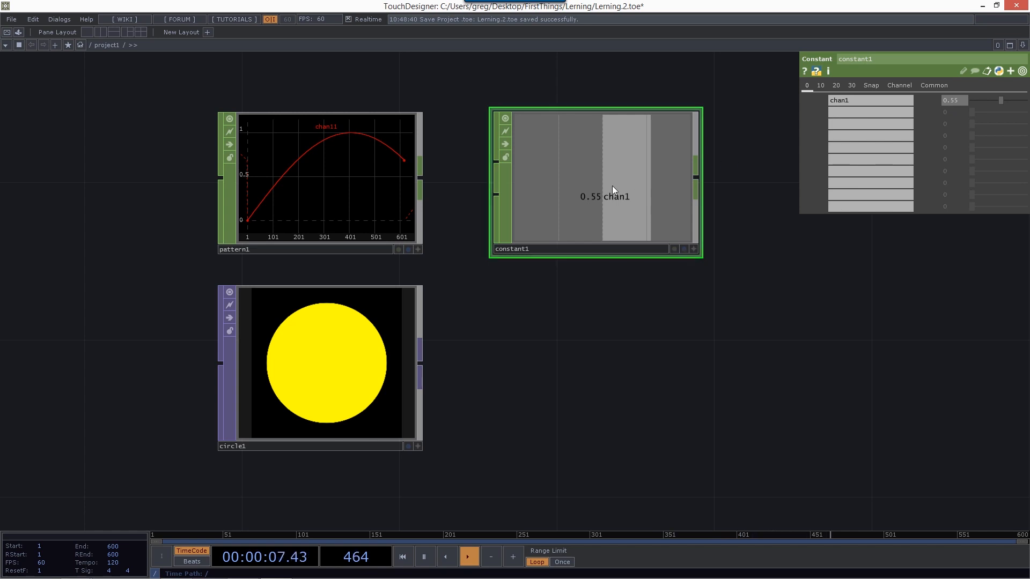
{"action": "middle_click", "coordinate": [581, 187]}
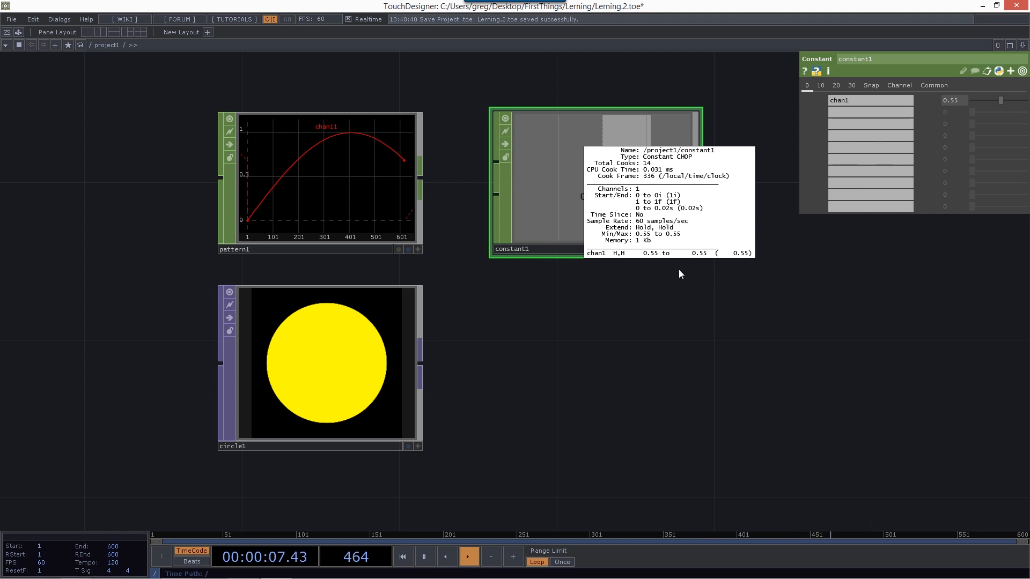
{"action": "left_click", "coordinate": [859, 112]}
{"action": "type", "text": "chan"}
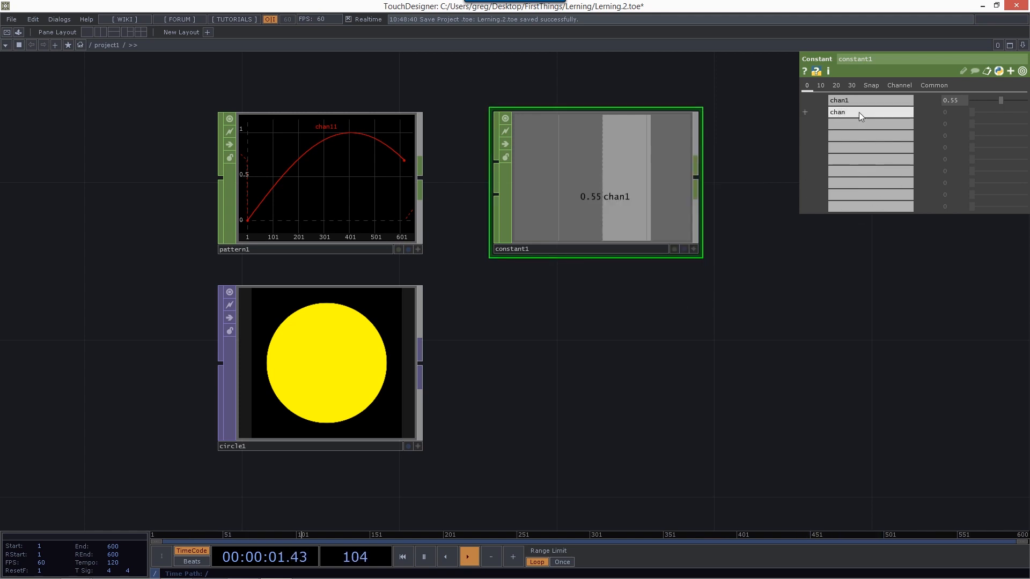
{"action": "type", "text": "2"}
{"action": "key", "text": "Return"}
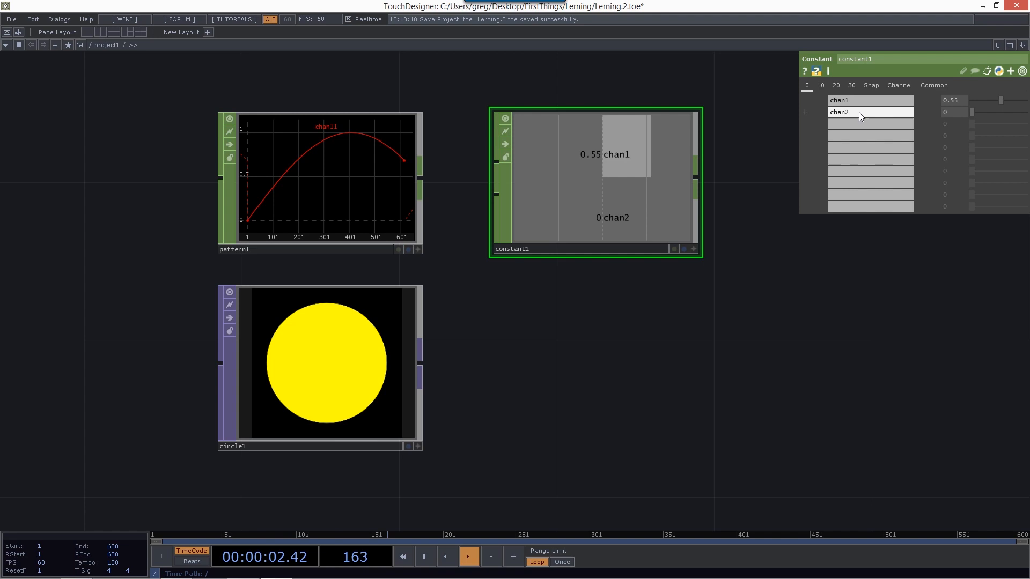
{"action": "left_click", "coordinate": [988, 113]}
{"action": "middle_click_drag", "start_coordinate": [638, 169], "coordinate": [654, 243]}
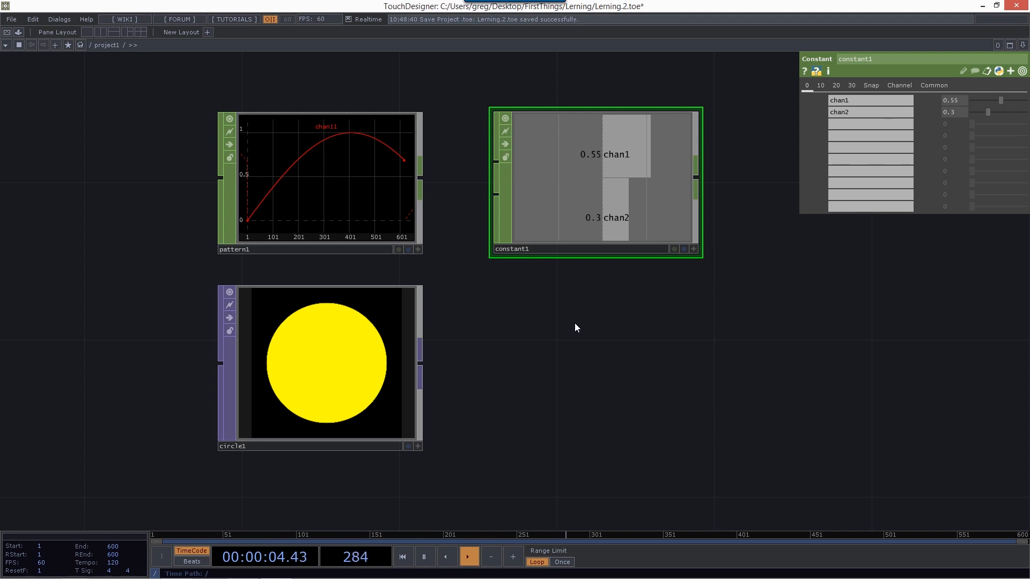
Step: Add a Noise CHOP below the constant node
{"action": "key", "text": "Tab"}
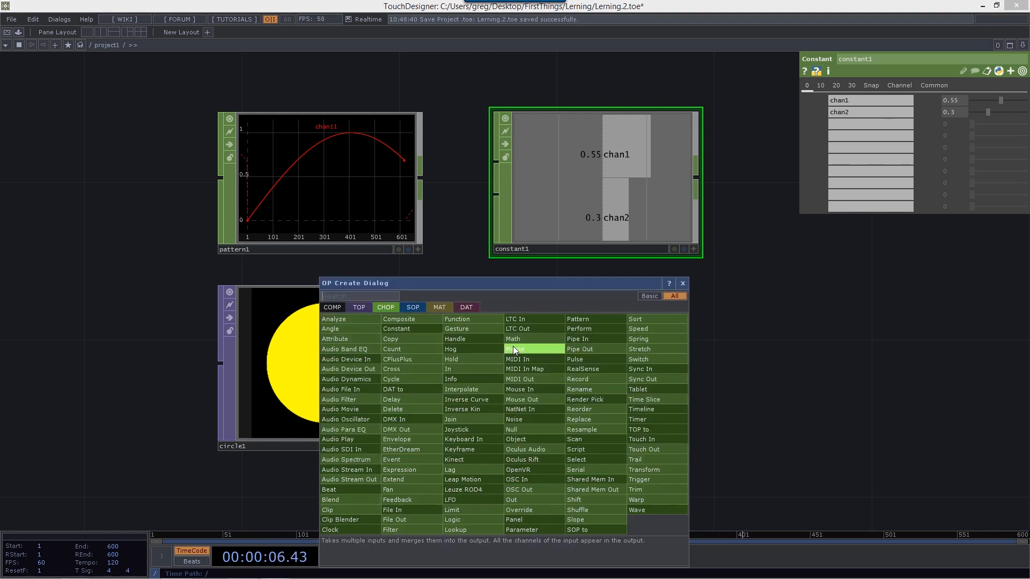
{"action": "left_click", "coordinate": [513, 349]}
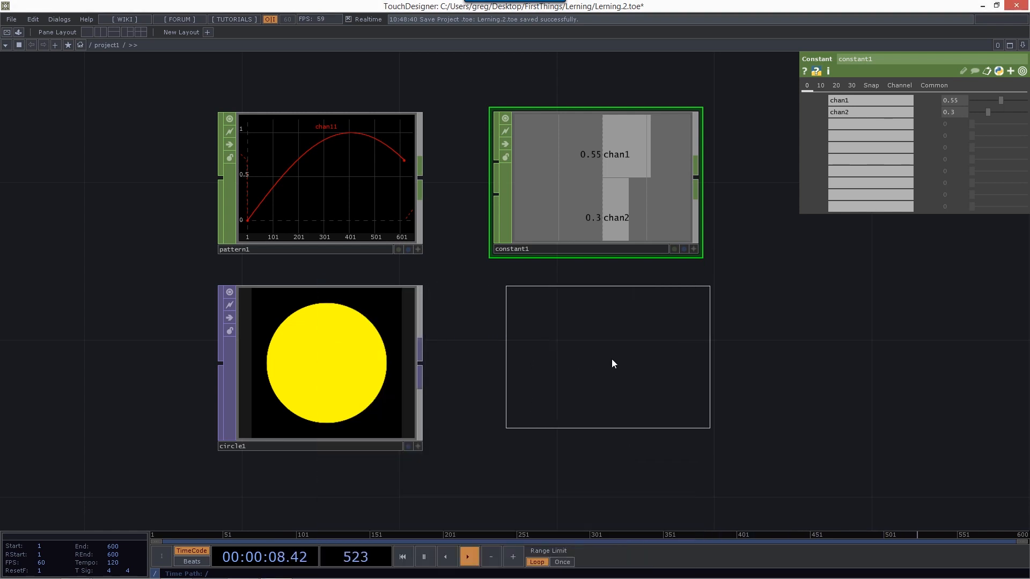
{"action": "left_click", "coordinate": [612, 359]}
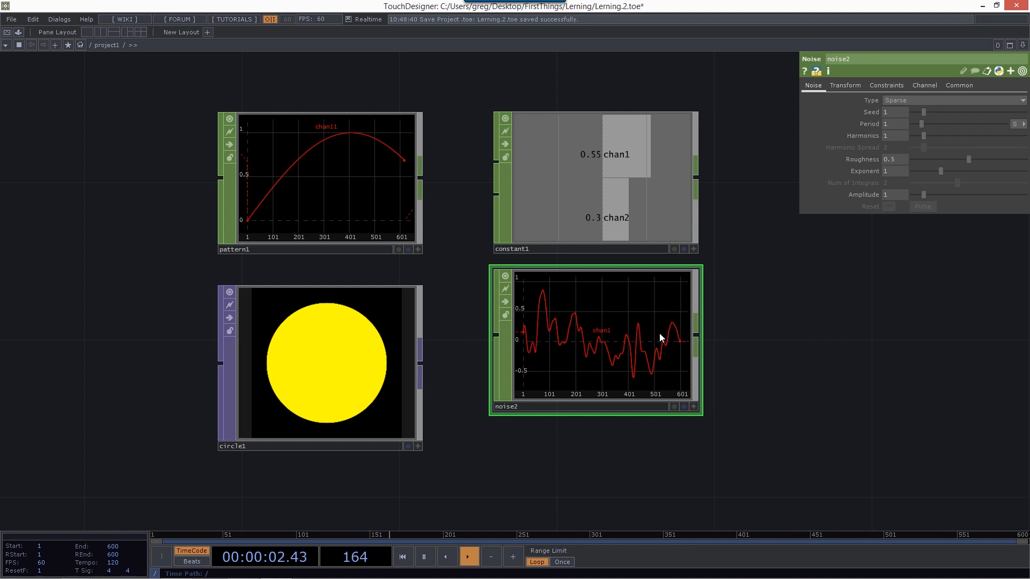
Step: Activate the new noise node's viewer and turn on Dot per Sample to examine the individual samples along its curve
{"action": "key", "text": "h"}
{"action": "scroll", "coordinate": [656, 320], "scroll_direction": "up", "scroll_amount": 3}
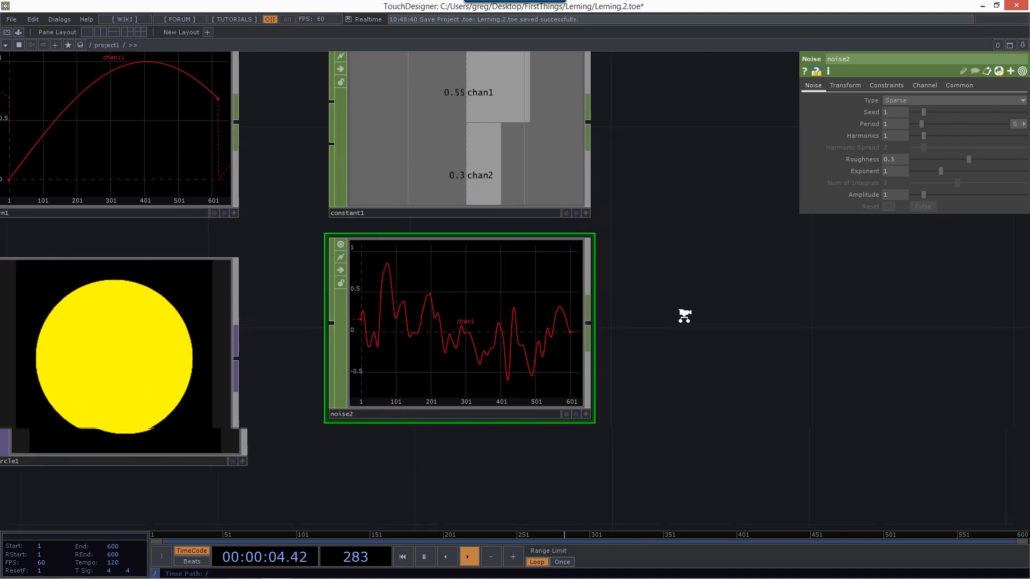
{"action": "scroll", "coordinate": [722, 287], "scroll_direction": "up", "scroll_amount": 4}
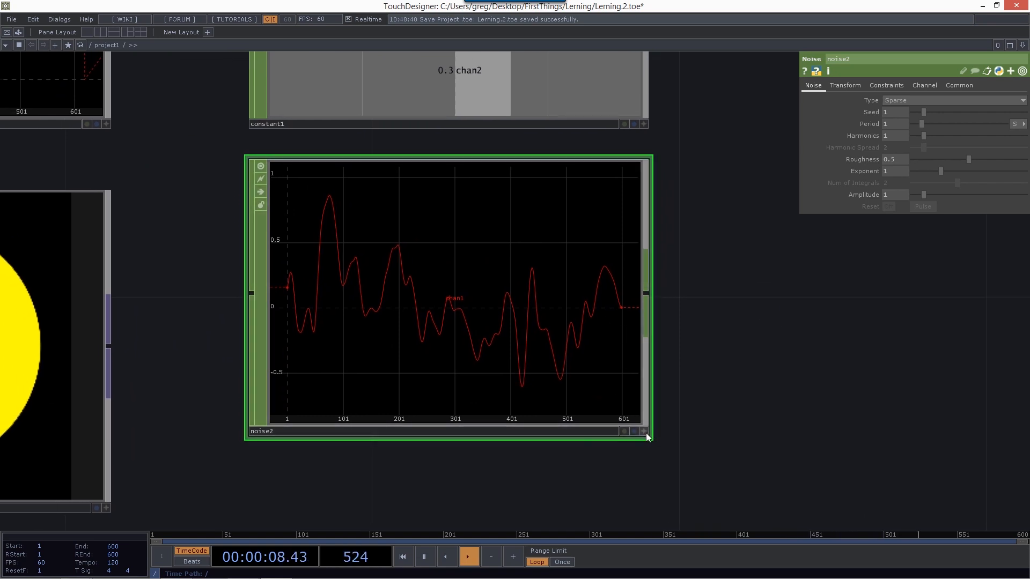
{"action": "left_click", "coordinate": [644, 431]}
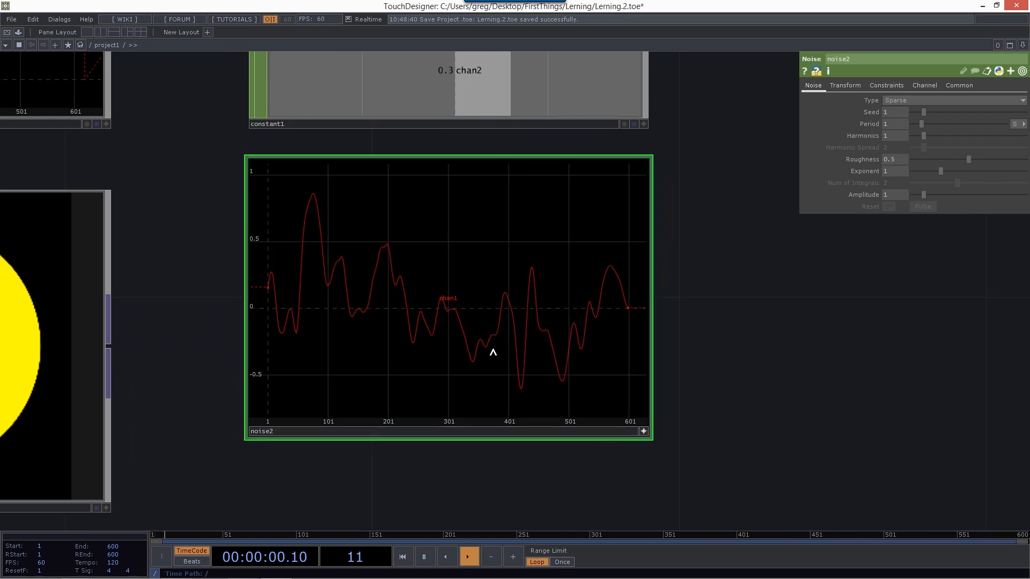
{"action": "right_click", "coordinate": [400, 299]}
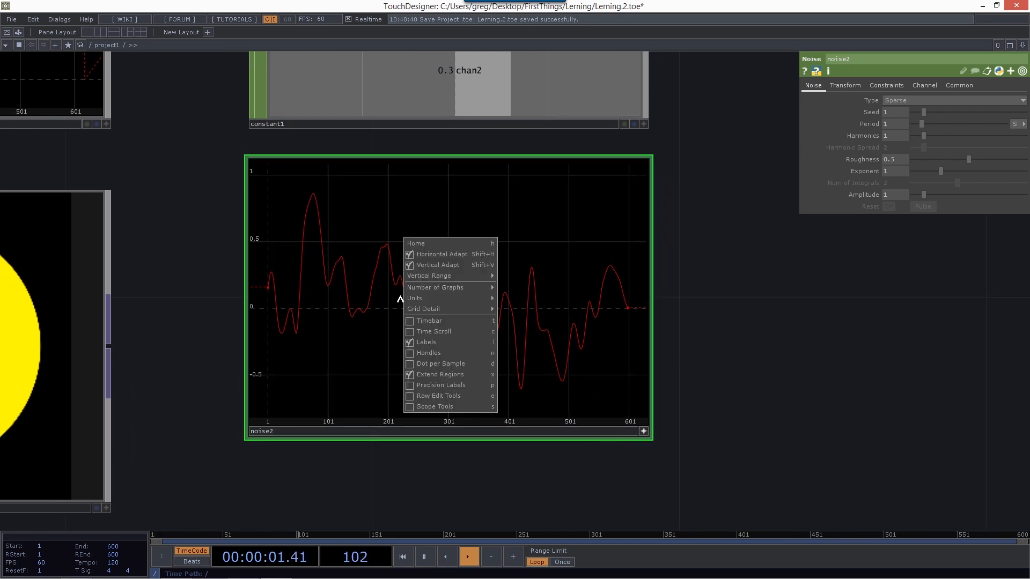
{"action": "left_click", "coordinate": [435, 365]}
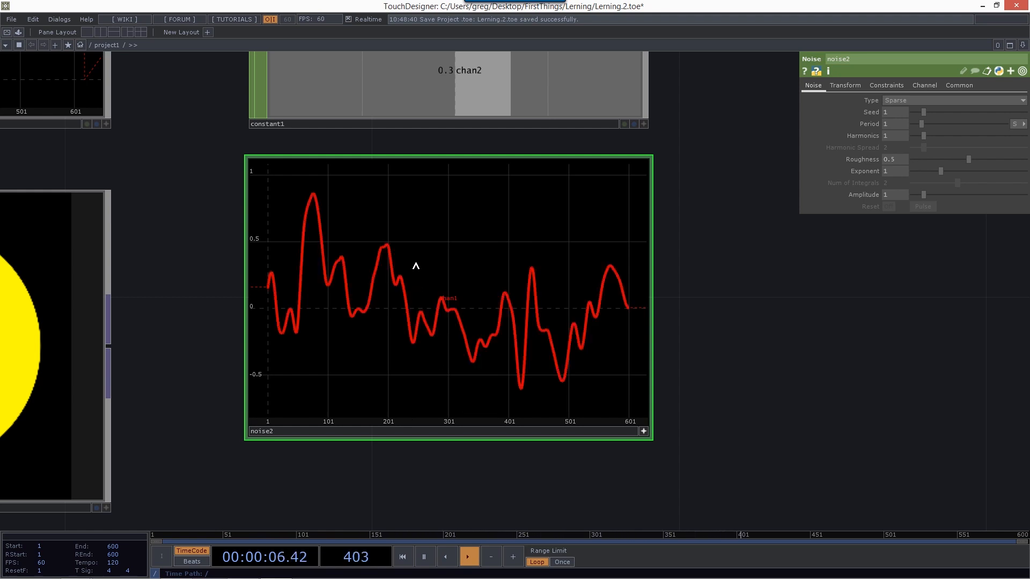
{"action": "middle_click_drag", "start_coordinate": [416, 263], "coordinate": [652, 239]}
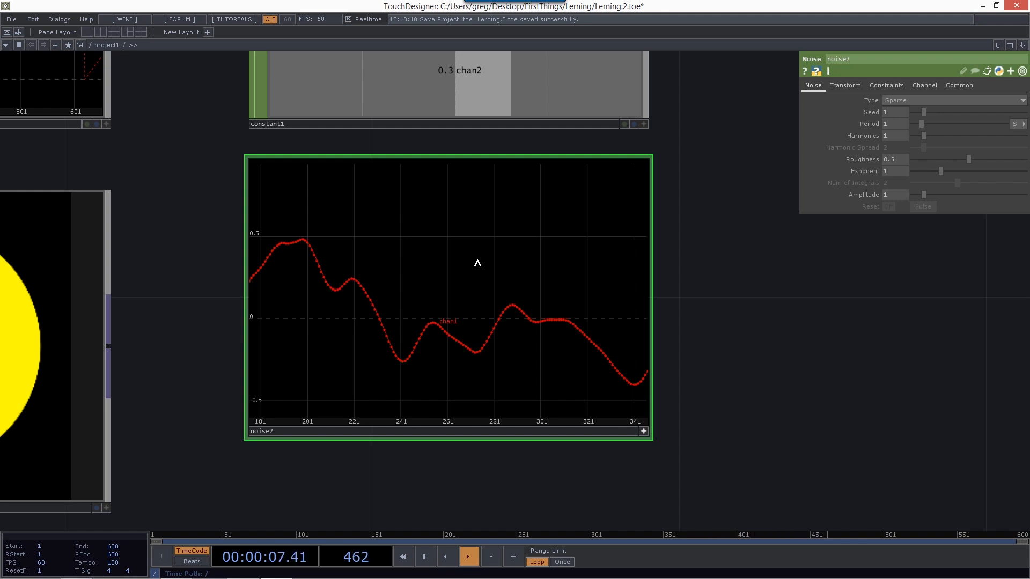
{"action": "key", "text": "h"}
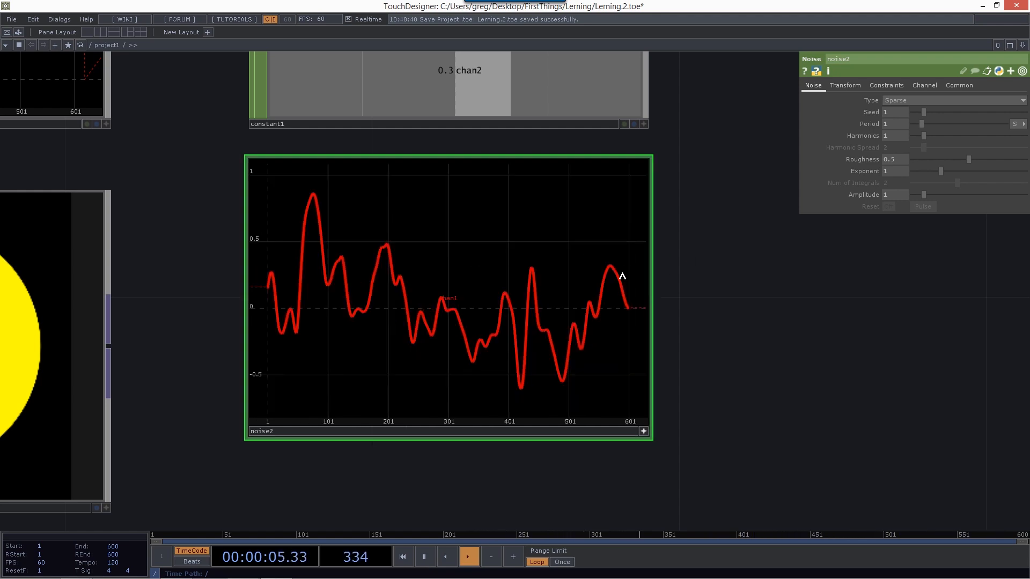
Step: Set the noise2 node's channel names to chan[1-3] to generate three noise channels
{"action": "left_click", "coordinate": [926, 84]}
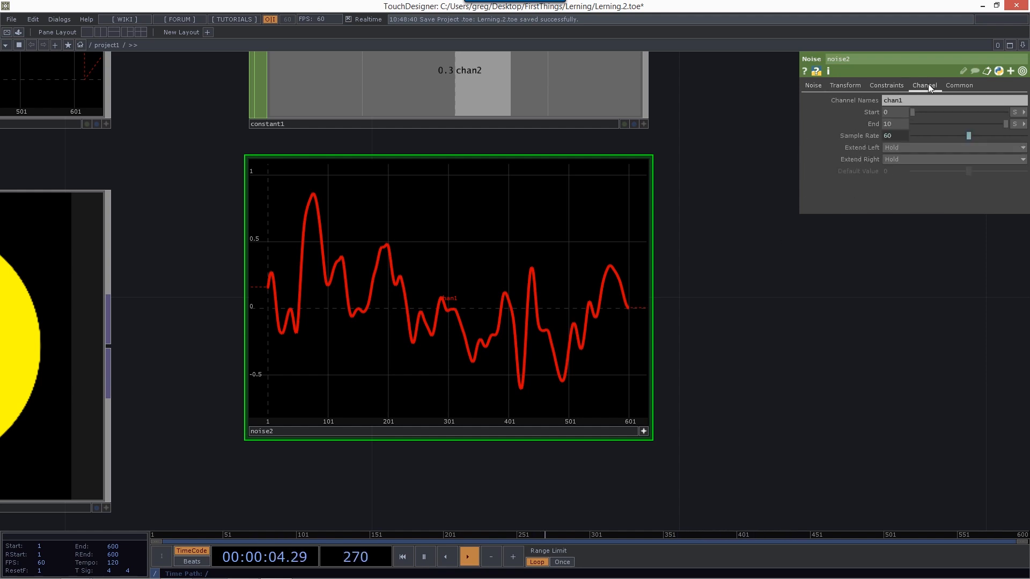
{"action": "left_click", "coordinate": [906, 99]}
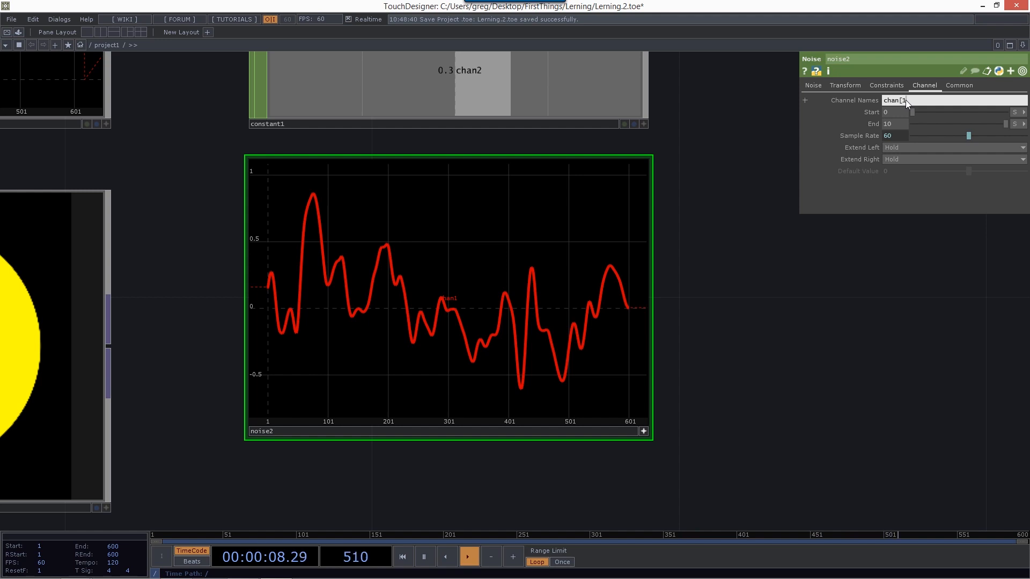
{"action": "key", "text": "Return"}
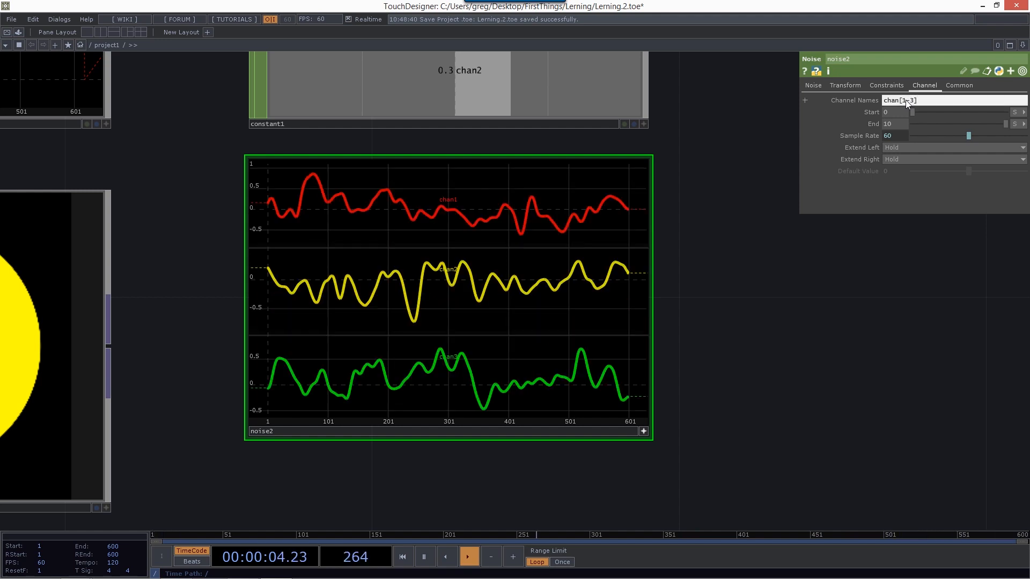
{"action": "left_click_drag", "start_coordinate": [731, 290], "coordinate": [729, 239]}
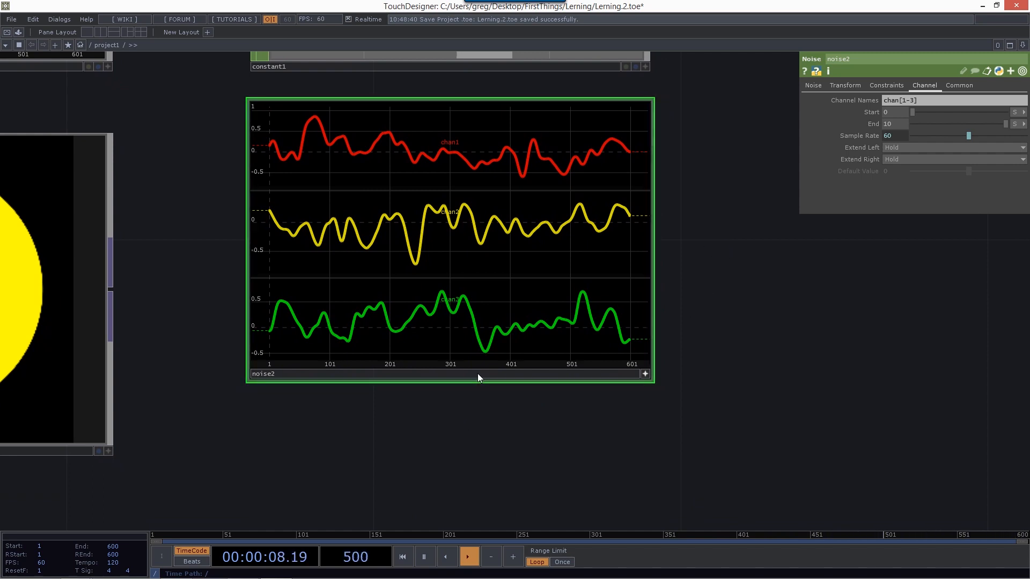
{"action": "middle_click", "coordinate": [478, 375]}
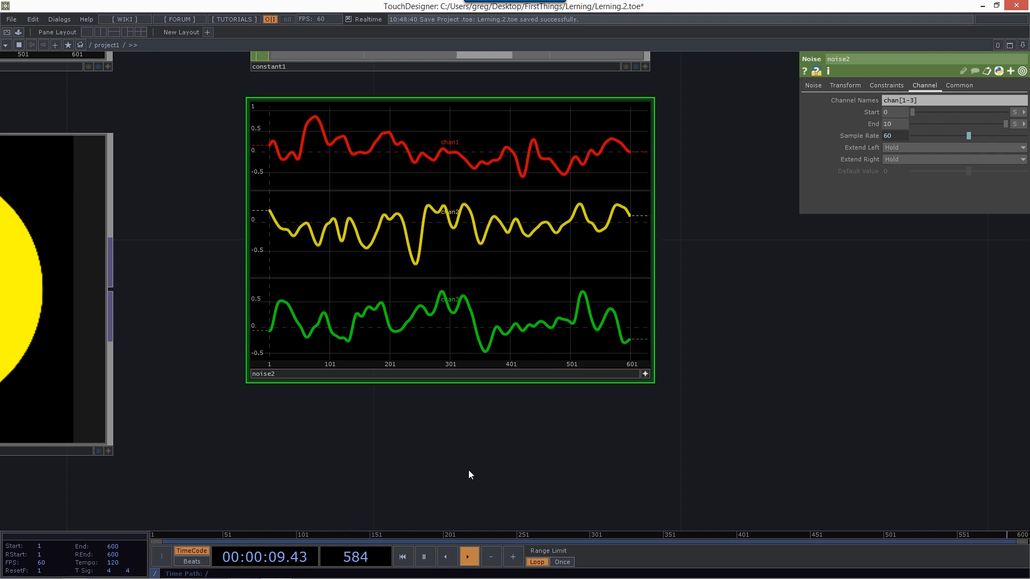
Step: Add a CHOP to DAT beside the noise2 node
{"action": "left_click_drag", "start_coordinate": [599, 461], "coordinate": [416, 483]}
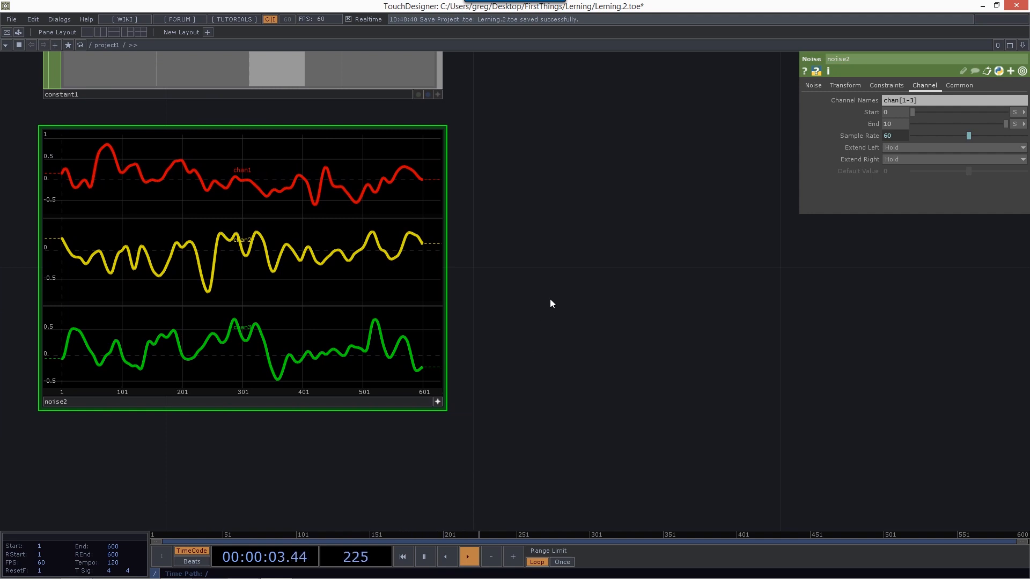
{"action": "double_click", "coordinate": [584, 241]}
{"action": "left_click", "coordinate": [538, 255]}
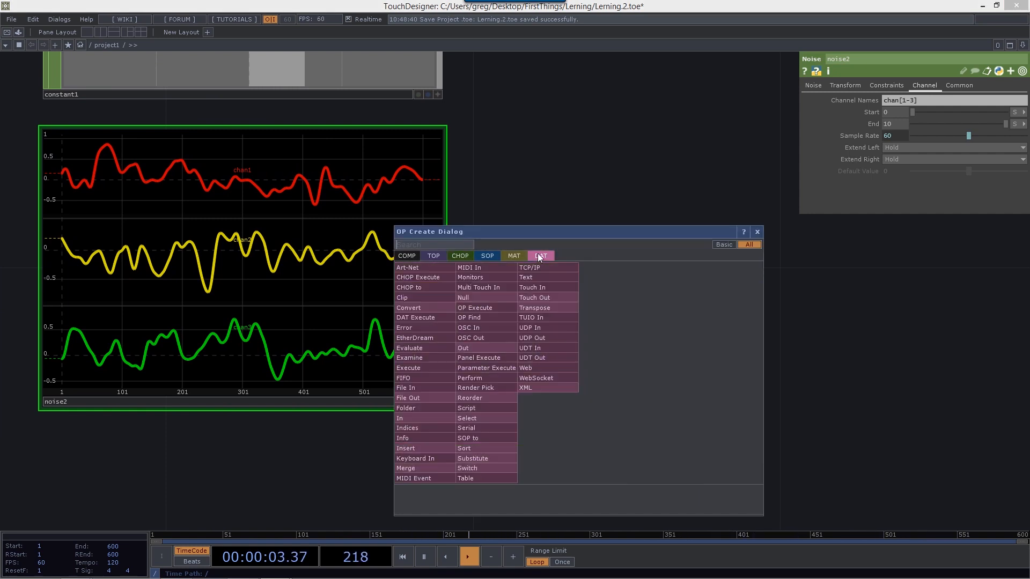
{"action": "left_click", "coordinate": [426, 287]}
{"action": "left_click", "coordinate": [694, 272]}
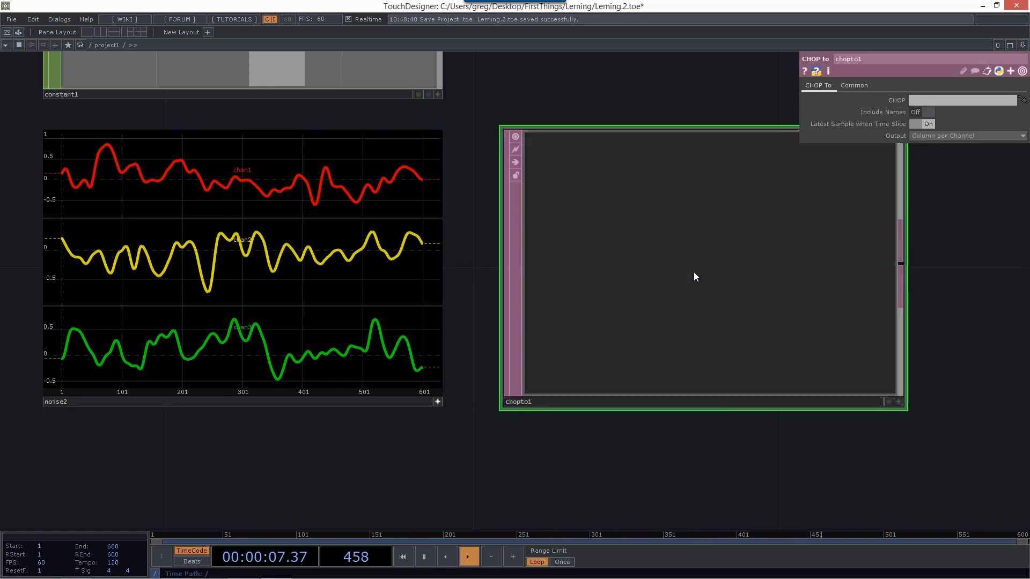
Step: Turn on Include Names for the chopto1 node and assign noise2 as its source CHOP
{"action": "left_click_drag", "start_coordinate": [562, 109], "coordinate": [474, 117]}
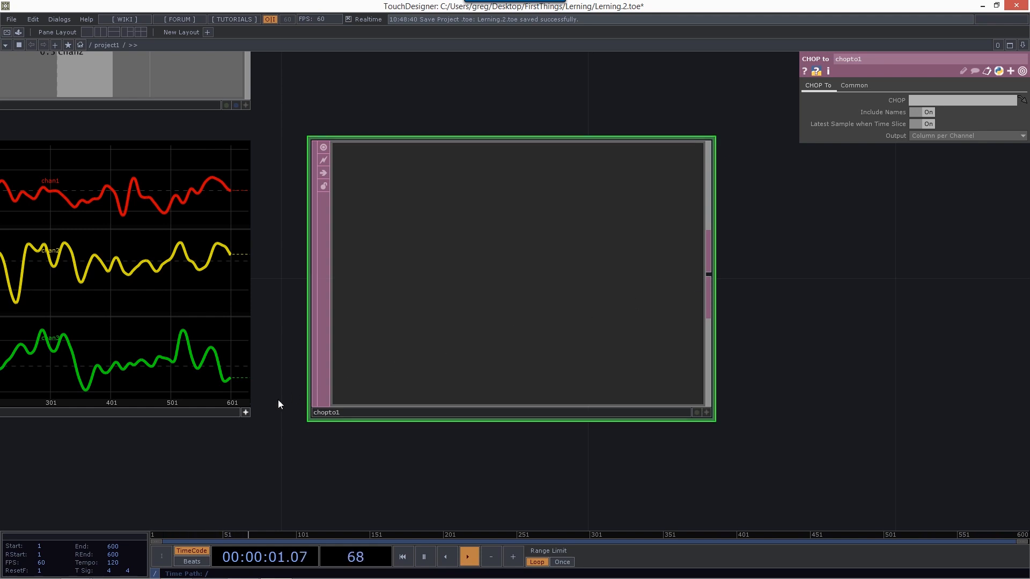
{"action": "left_click_drag", "start_coordinate": [264, 451], "coordinate": [443, 430]}
{"action": "scroll", "coordinate": [375, 452], "scroll_direction": "down", "scroll_amount": 3}
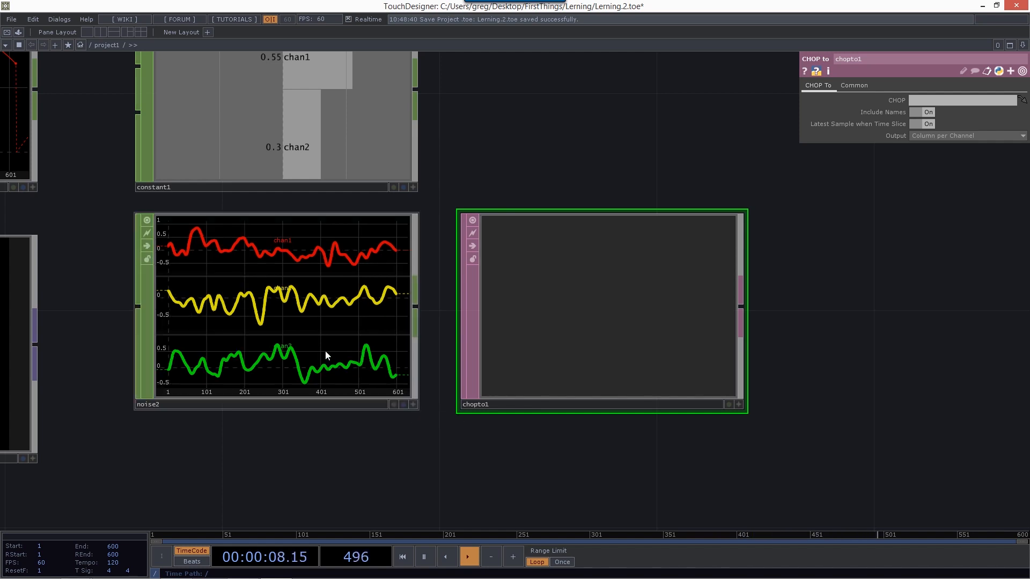
{"action": "left_click_drag", "start_coordinate": [313, 311], "coordinate": [631, 298]}
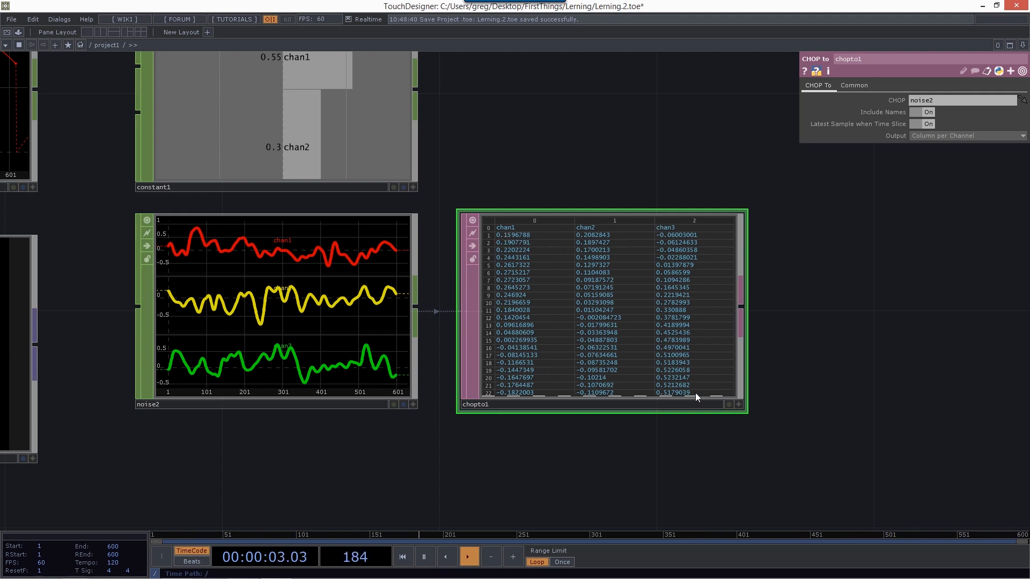
Step: Examine the noise samples in the active viewer of chopto1, and replace its source CHOP with constant1
{"action": "left_click", "coordinate": [739, 406]}
{"action": "left_click_drag", "start_coordinate": [741, 239], "coordinate": [744, 210]}
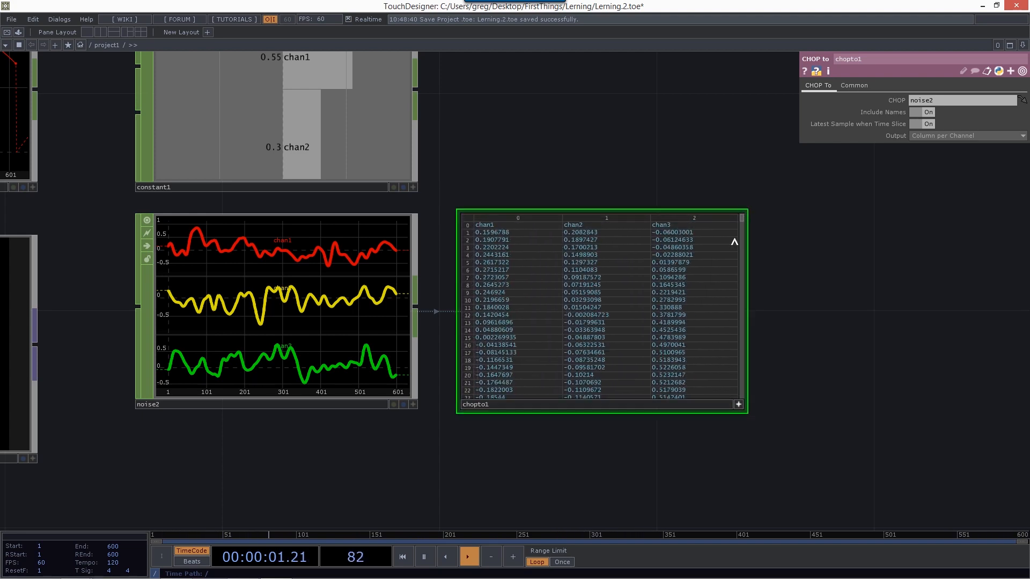
{"action": "left_click", "coordinate": [739, 406]}
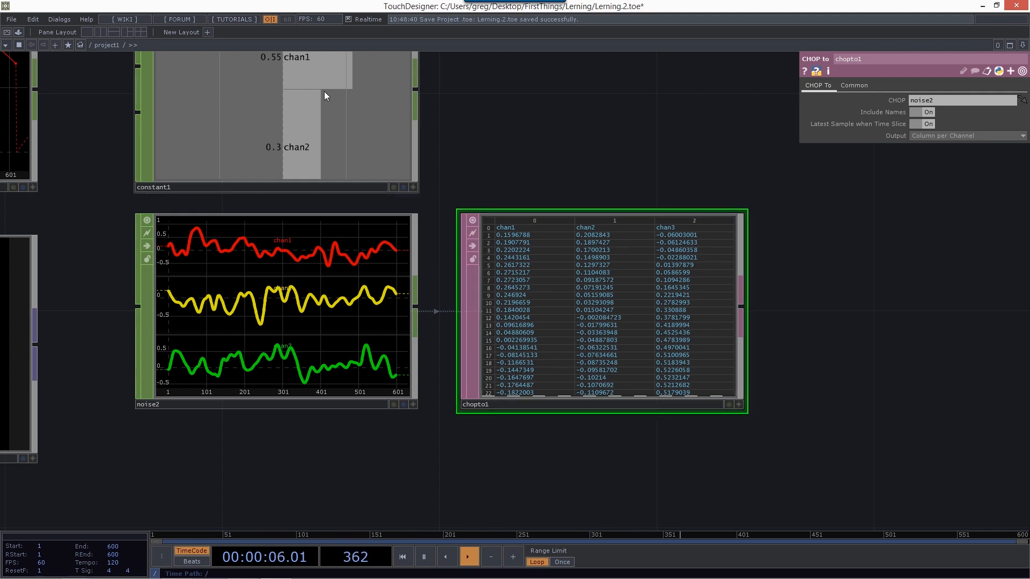
{"action": "left_click_drag", "start_coordinate": [325, 95], "coordinate": [617, 306]}
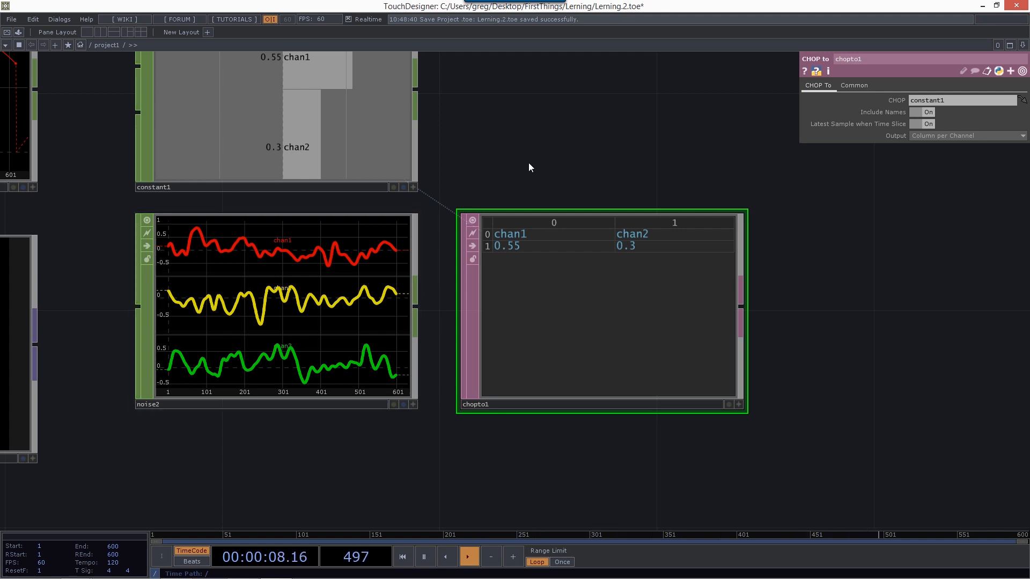
Step: Add an LFO CHOP below the noise2 node and set its frequency to 0.35
{"action": "left_click_drag", "start_coordinate": [574, 134], "coordinate": [571, 212]}
{"action": "scroll", "coordinate": [591, 202], "scroll_direction": "up", "scroll_amount": 3}
{"action": "middle_click_drag", "start_coordinate": [591, 202], "coordinate": [565, 224]}
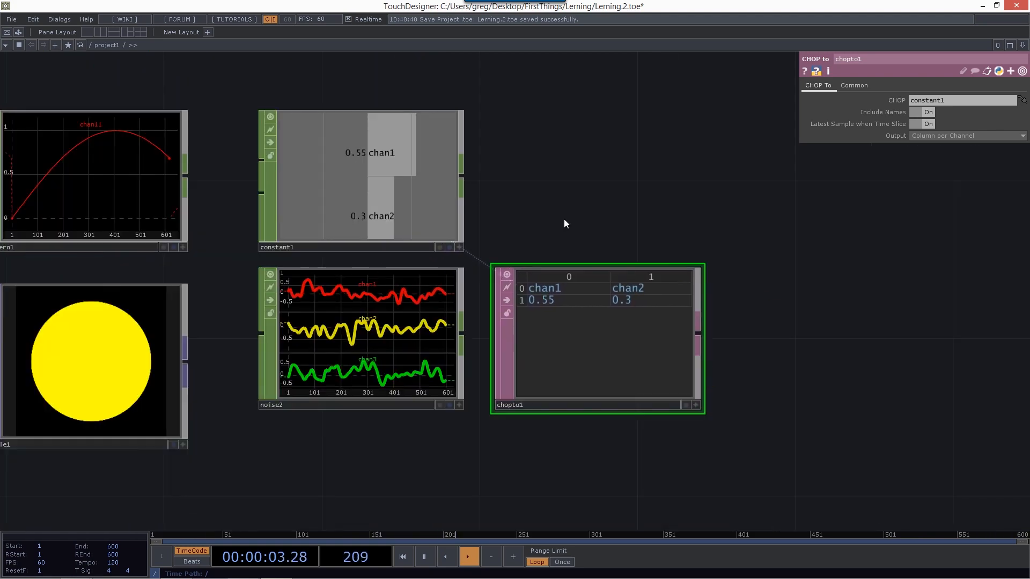
{"action": "left_click_drag", "start_coordinate": [664, 192], "coordinate": [802, 200]}
{"action": "middle_click_drag", "start_coordinate": [766, 230], "coordinate": [678, 365]}
{"action": "left_click_drag", "start_coordinate": [593, 388], "coordinate": [479, 420]}
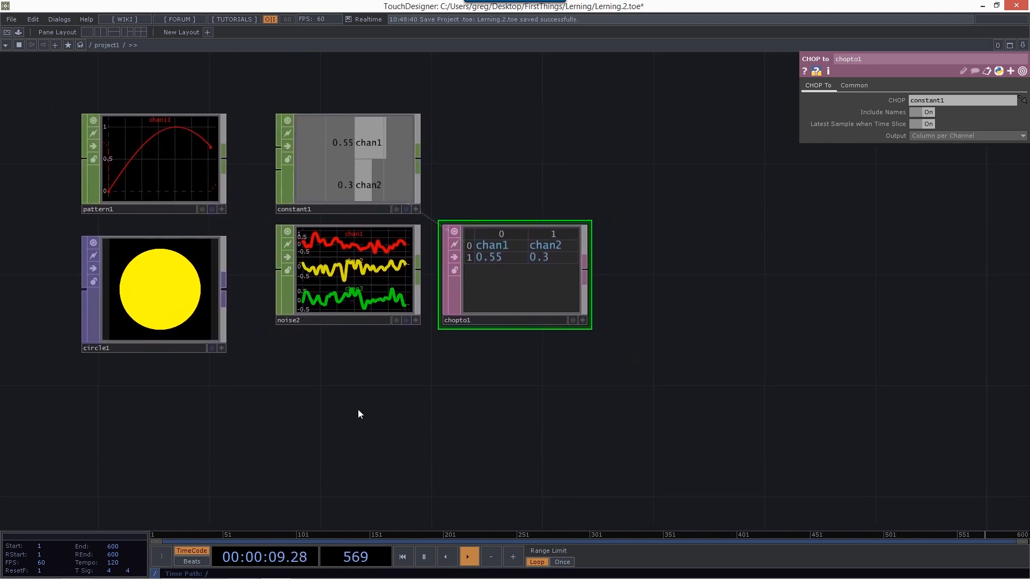
{"action": "key", "text": "Tab"}
{"action": "left_click", "coordinate": [177, 307]}
{"action": "type", "text": "l"}
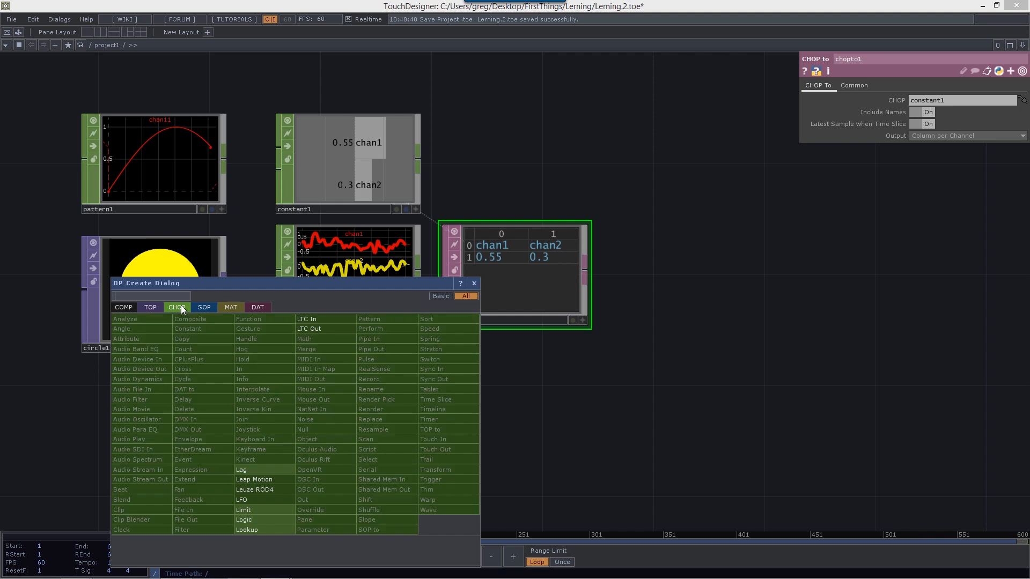
{"action": "type", "text": "f"}
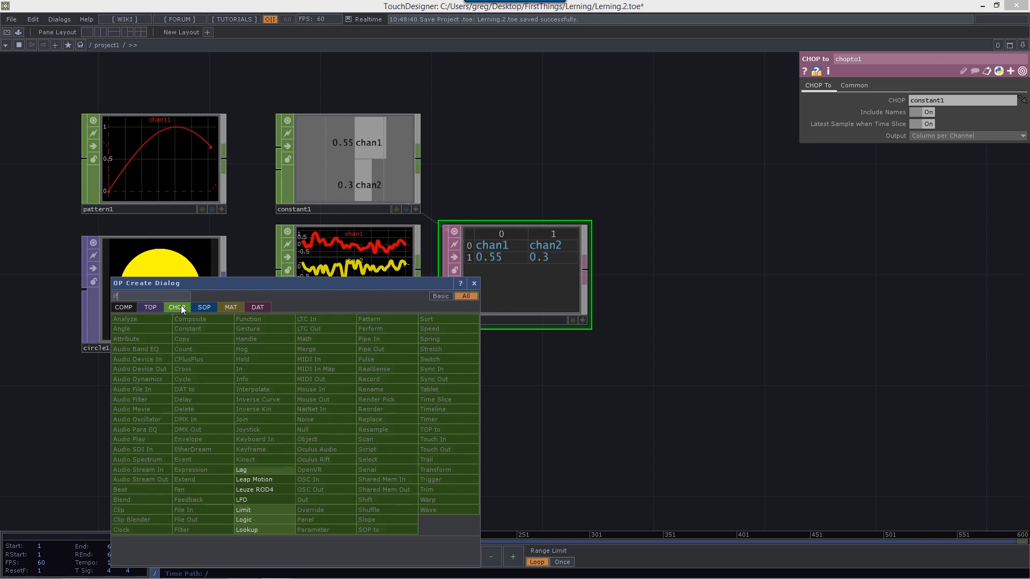
{"action": "left_click", "coordinate": [271, 500]}
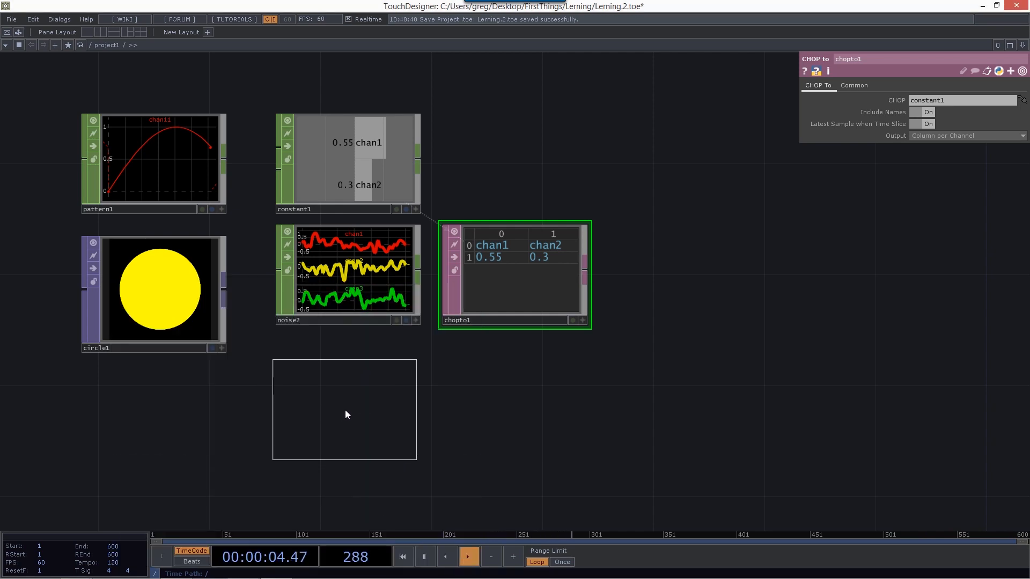
{"action": "left_click", "coordinate": [345, 410]}
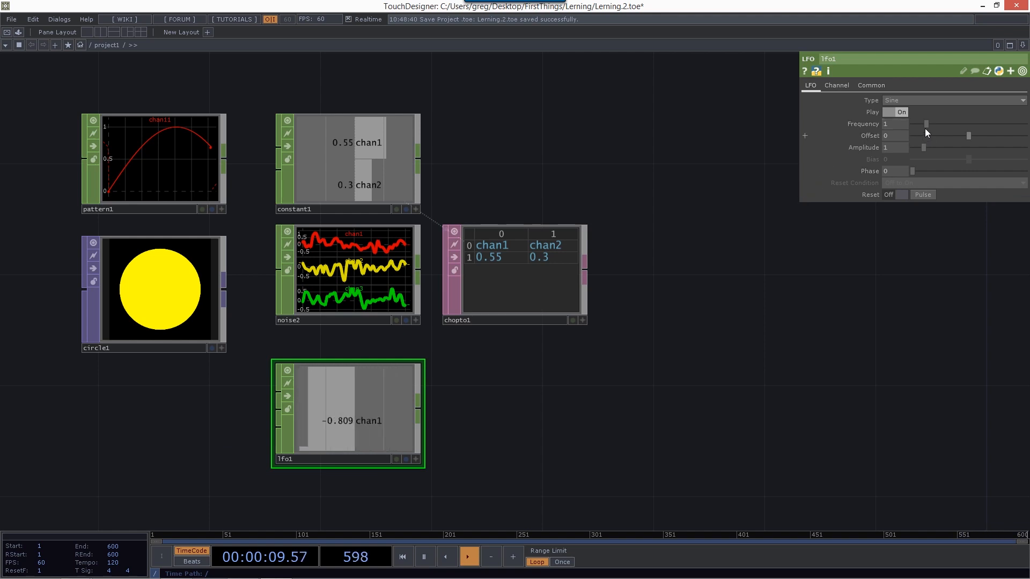
{"action": "left_click_drag", "start_coordinate": [926, 126], "coordinate": [918, 130]}
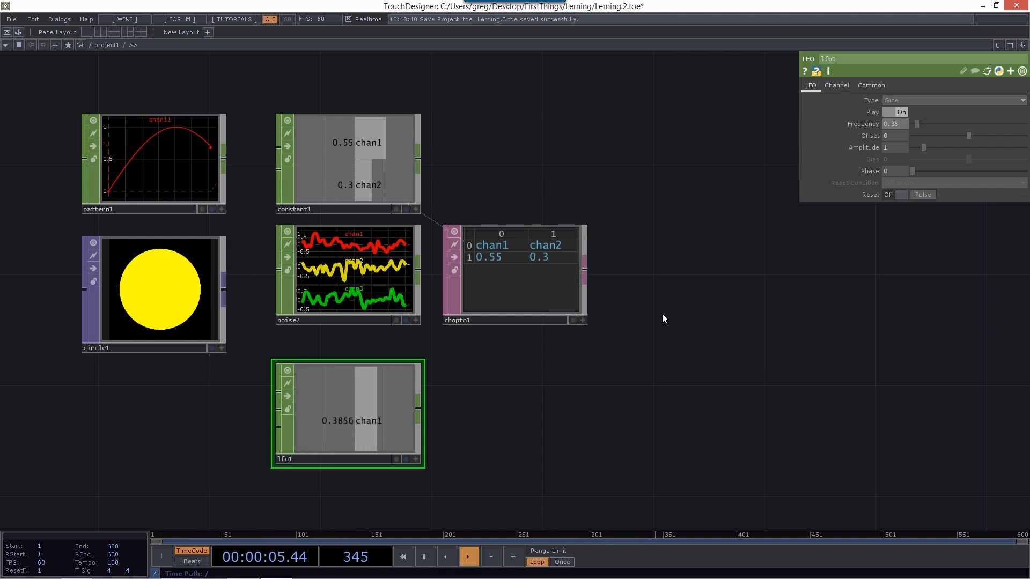
Step: Add a Math CHOP connected to the output of lfo1 and make its viewer active
{"action": "right_click", "coordinate": [417, 410]}
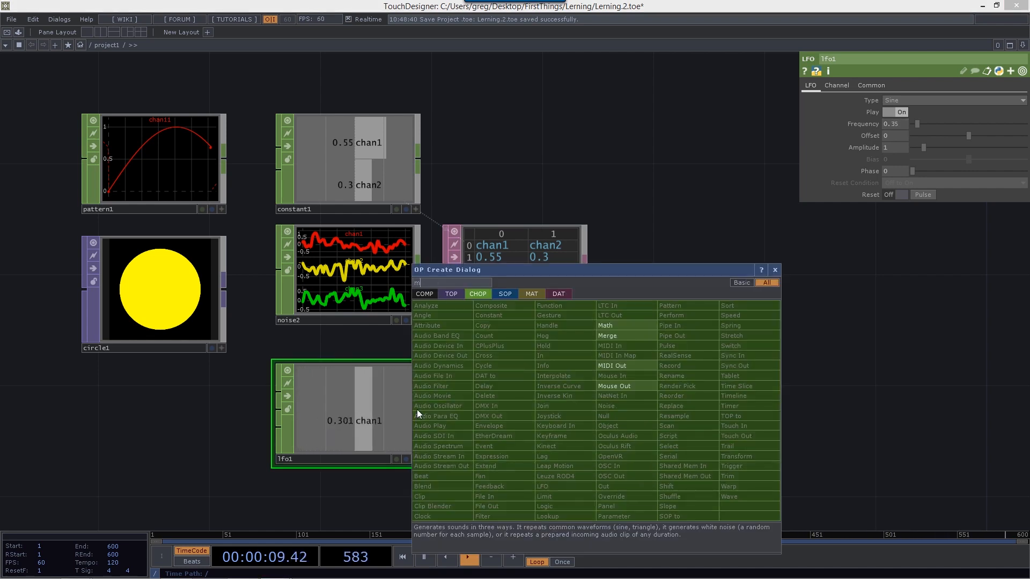
{"action": "left_click", "coordinate": [638, 326]}
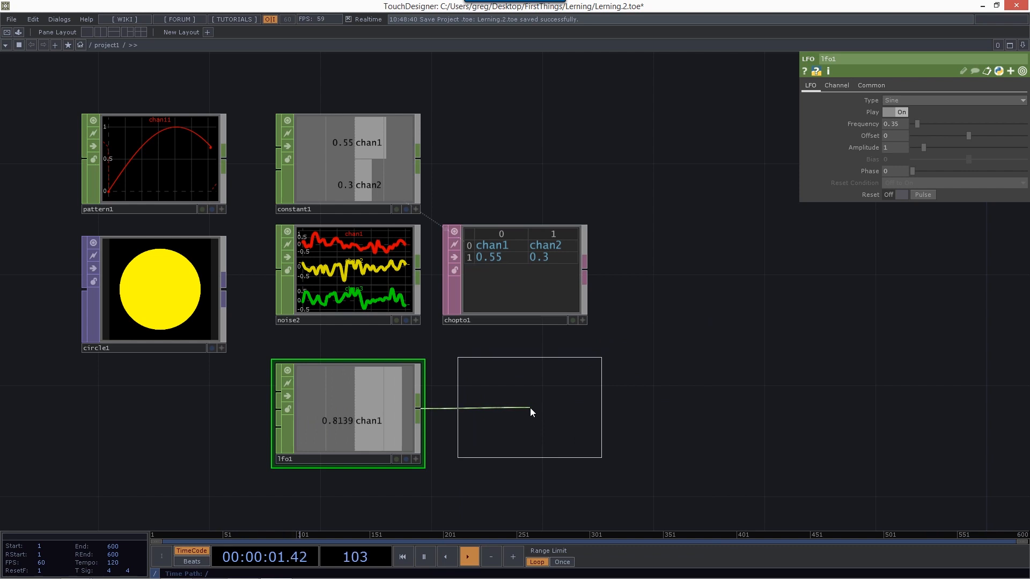
{"action": "left_click", "coordinate": [529, 411]}
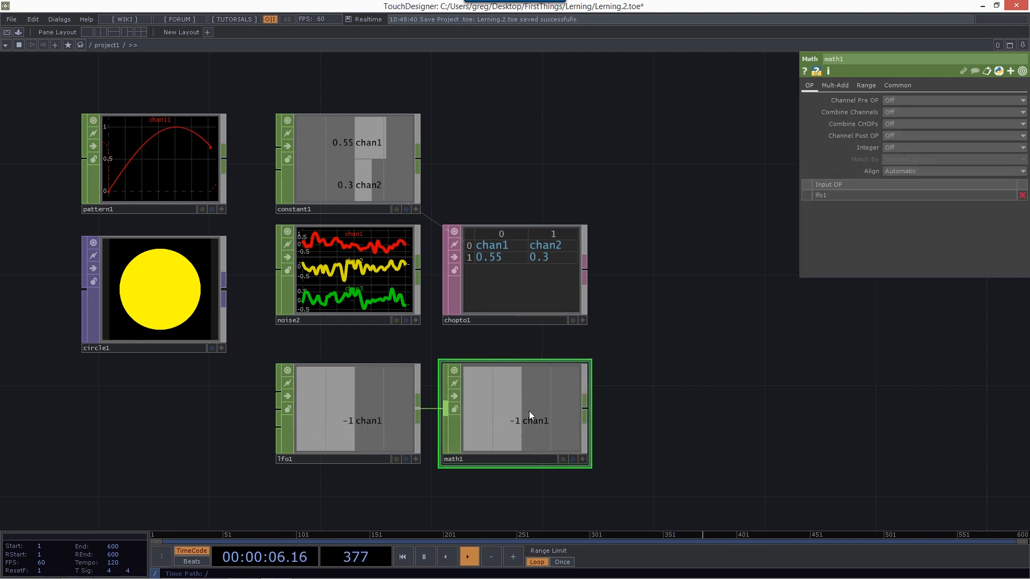
{"action": "left_click", "coordinate": [583, 459]}
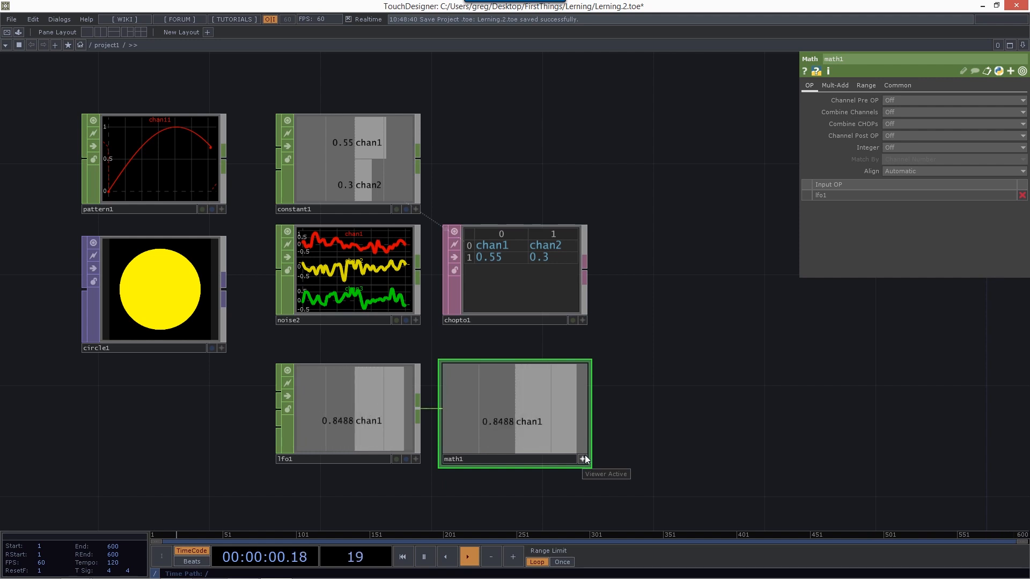
Step: Add a Movie File In TOP showing the banana image below the math1 node
{"action": "left_click_drag", "start_coordinate": [680, 434], "coordinate": [567, 337]}
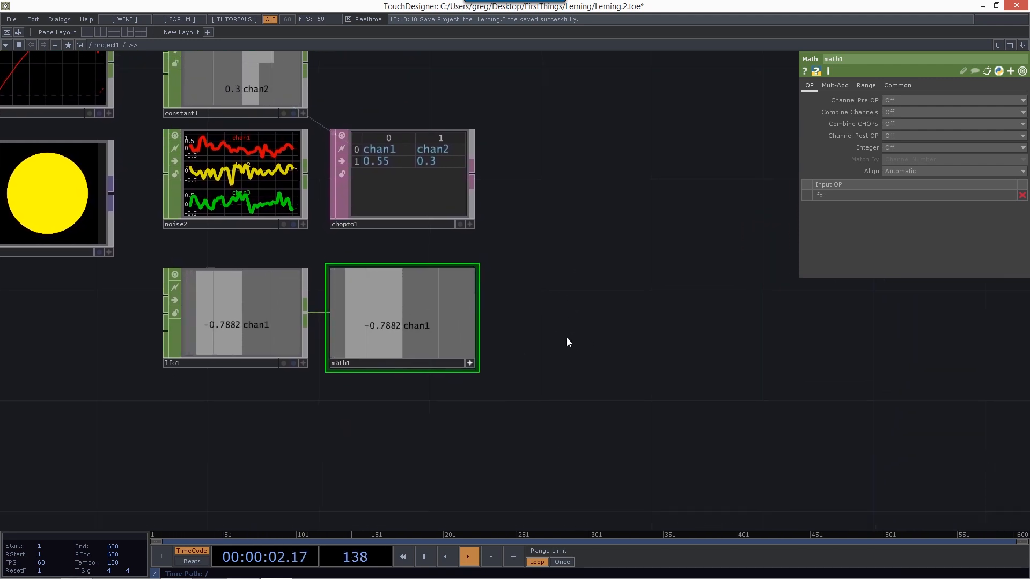
{"action": "key", "text": "Tab"}
{"action": "left_click", "coordinate": [423, 330]}
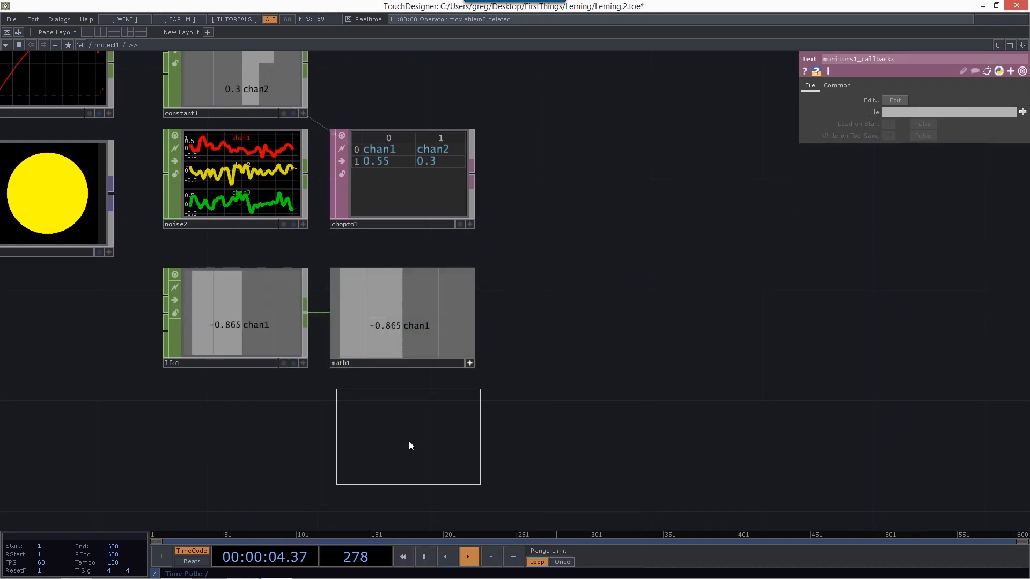
{"action": "left_click", "coordinate": [402, 449]}
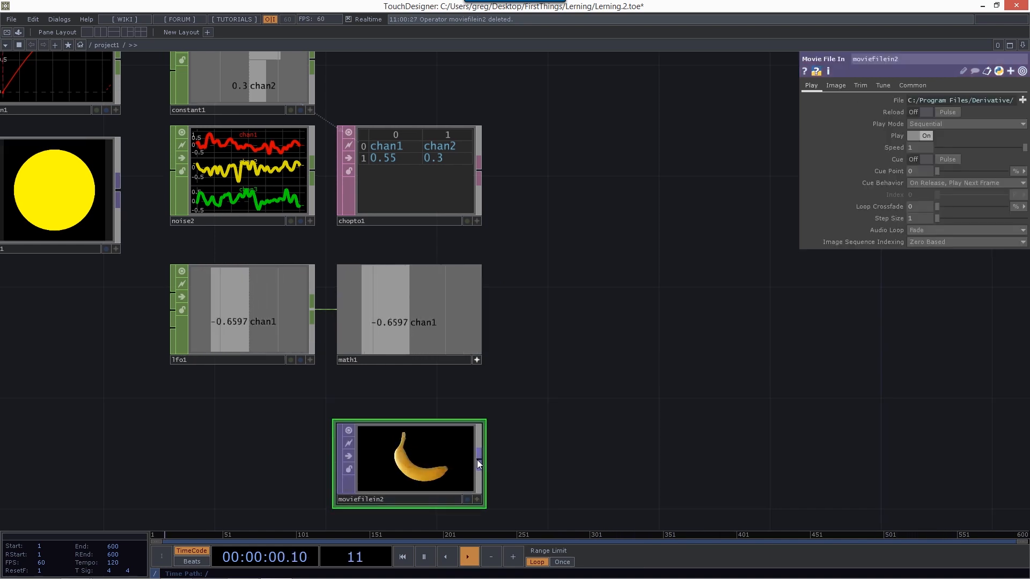
Step: Connect a Transform TOP to the banana image node and export math1's chan1 to its X Translate parameter
{"action": "left_click", "coordinate": [478, 459]}
{"action": "left_click", "coordinate": [740, 379]}
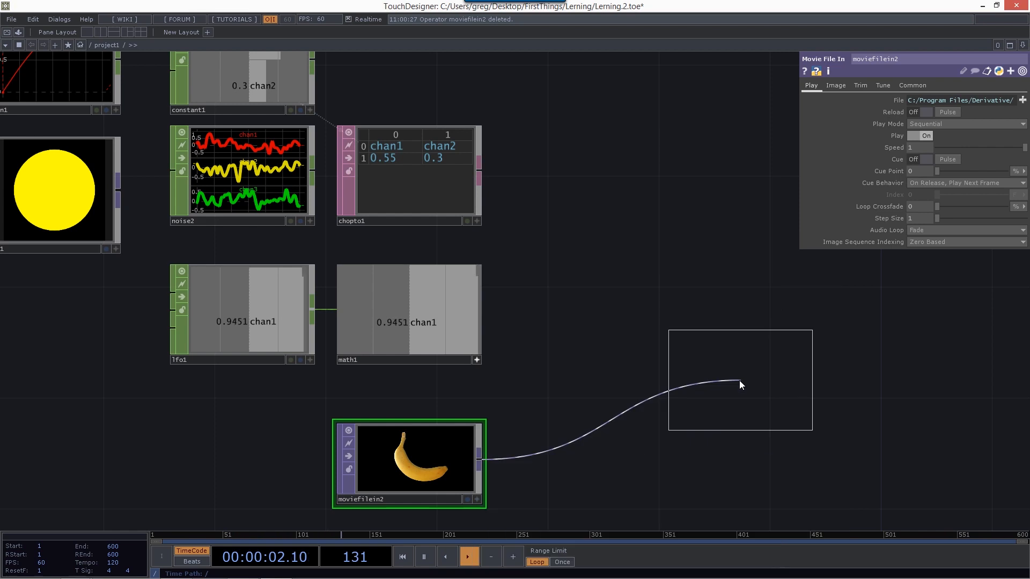
{"action": "left_click", "coordinate": [592, 459]}
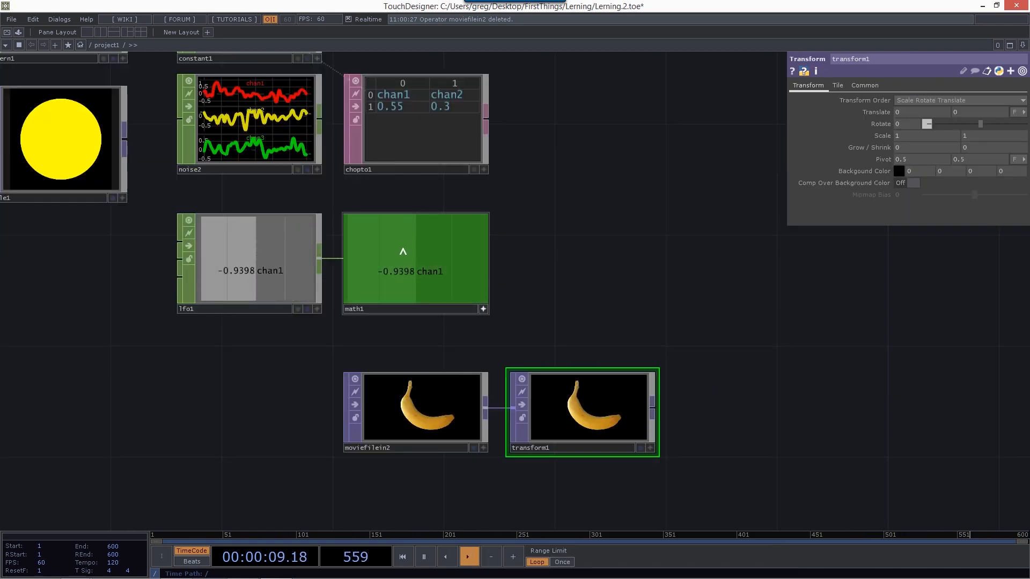
{"action": "left_click_drag", "start_coordinate": [403, 252], "coordinate": [915, 114]}
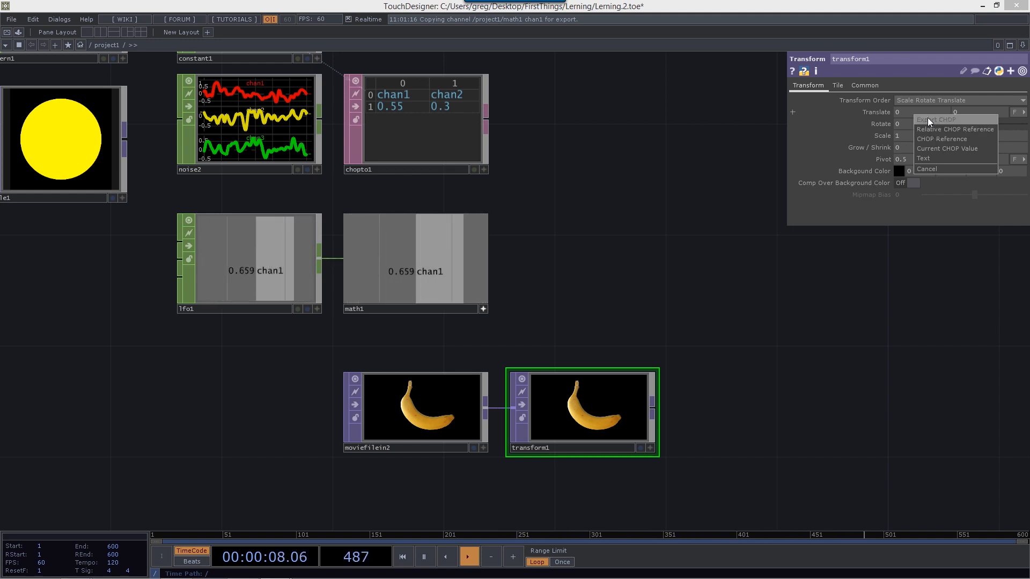
{"action": "left_click", "coordinate": [928, 117]}
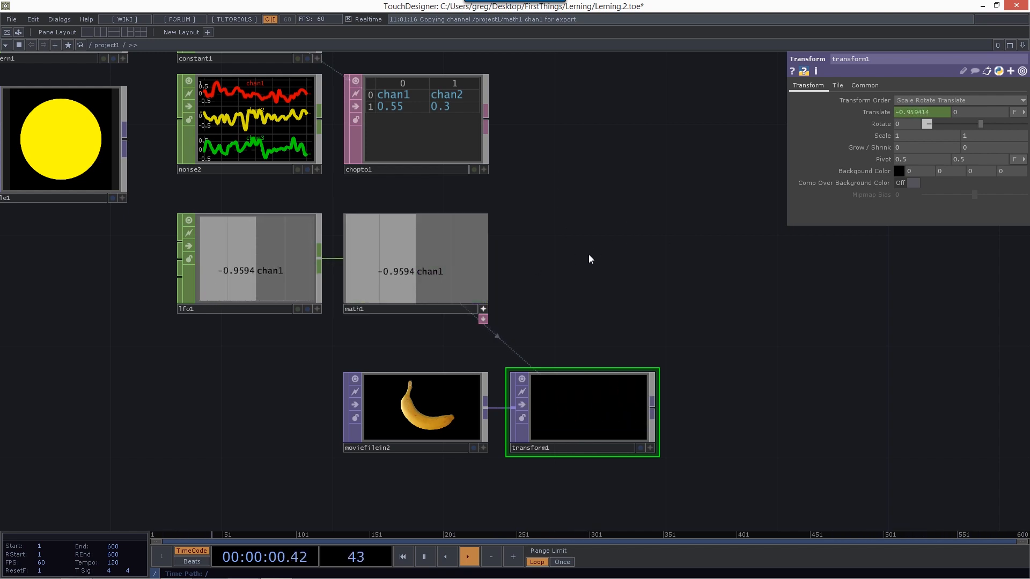
Step: Set the math1 node's Multiply value to 0.05 to scale down the exported channel
{"action": "left_click_drag", "start_coordinate": [589, 252], "coordinate": [445, 280]}
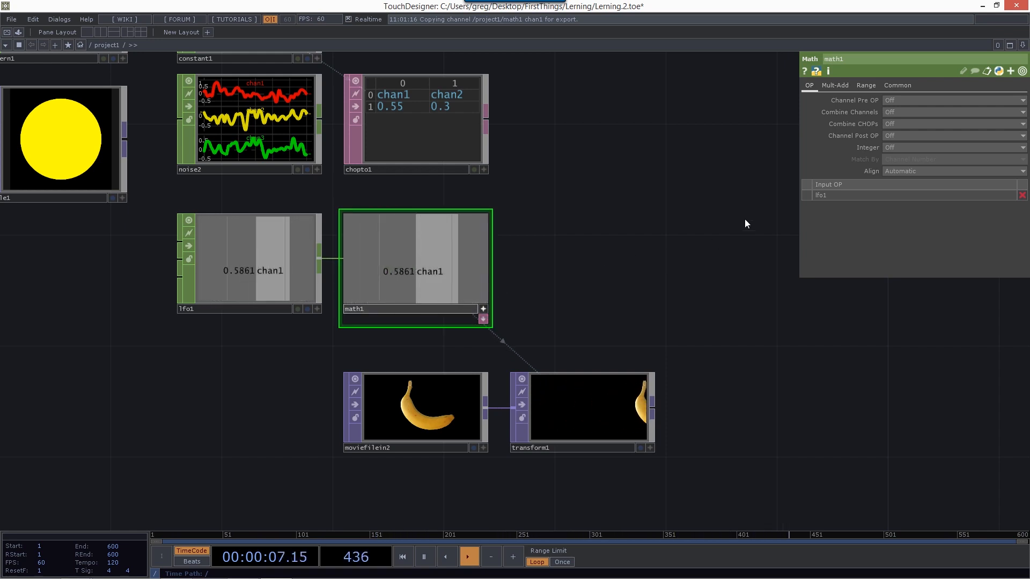
{"action": "left_click", "coordinate": [842, 84]}
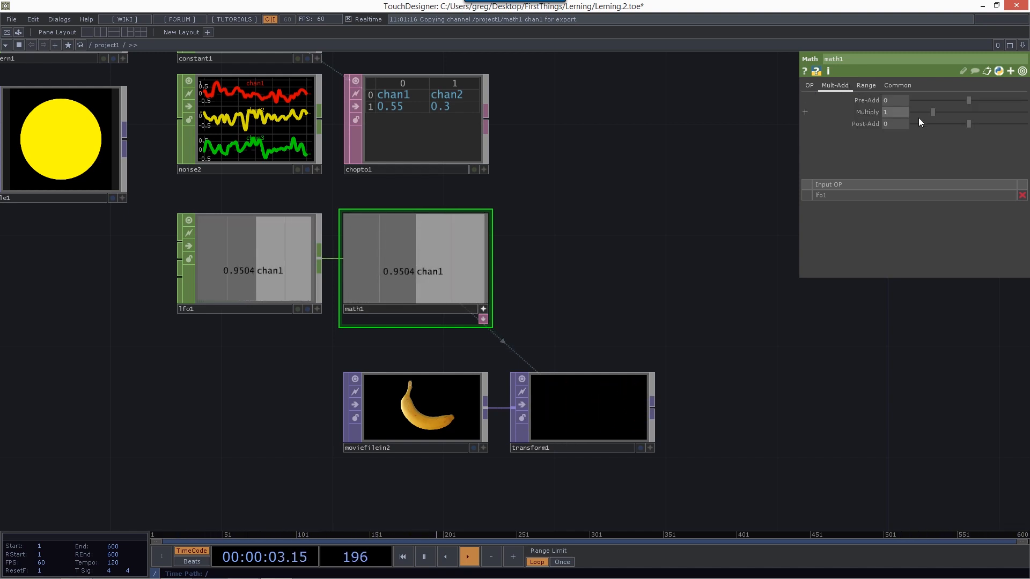
{"action": "left_click_drag", "start_coordinate": [931, 113], "coordinate": [925, 115]}
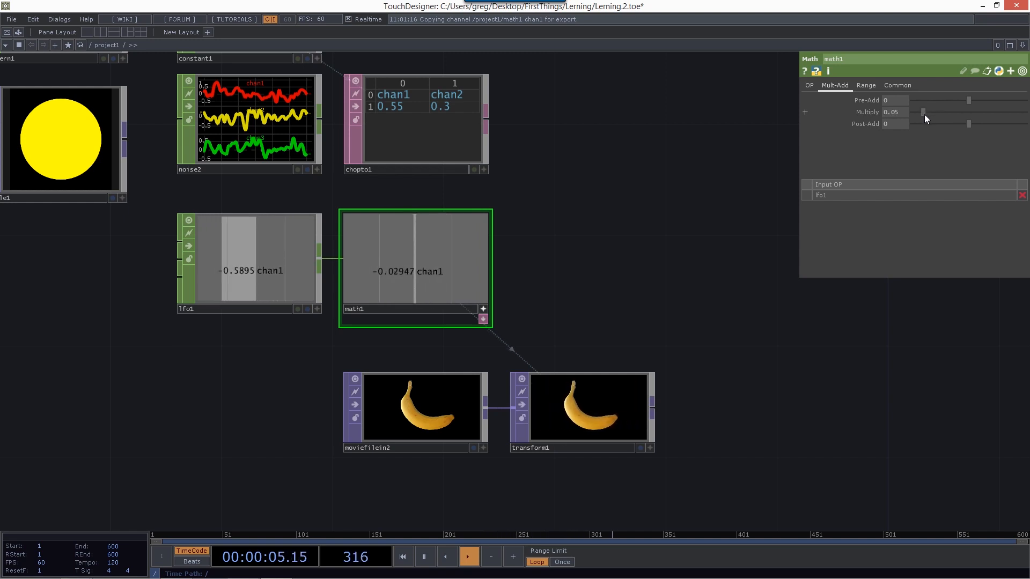
Step: Set the math1 node's Multiply value to 0.1 and deactivate its viewer
{"action": "left_click_drag", "start_coordinate": [925, 114], "coordinate": [926, 114]}
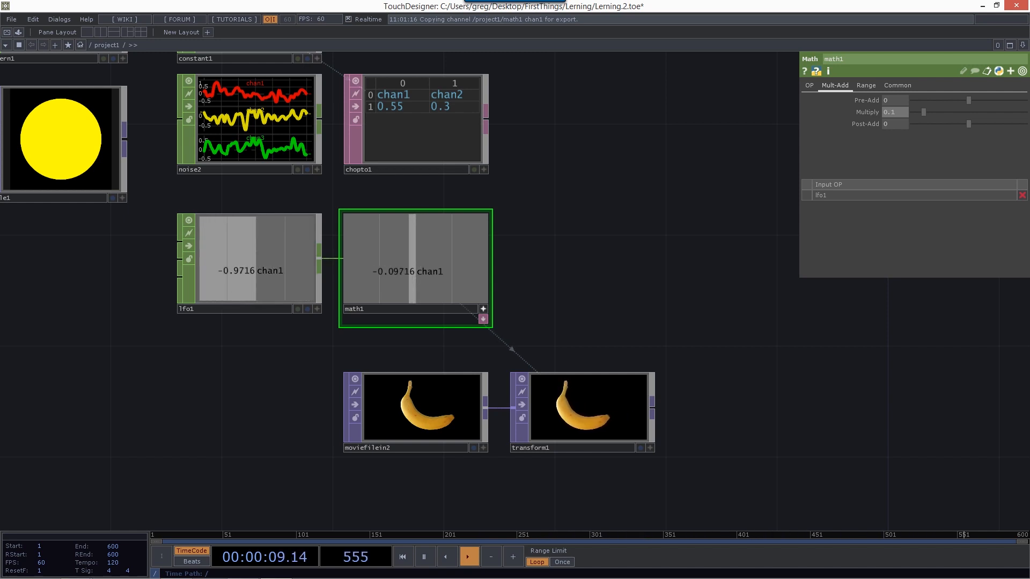
{"action": "left_click", "coordinate": [484, 309]}
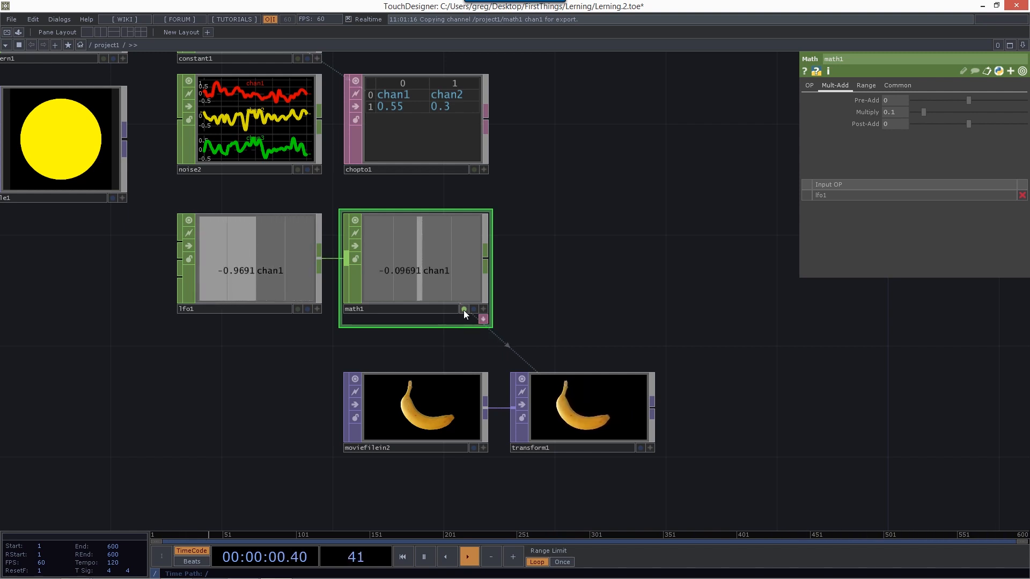
Step: With transform1's parameters shown, switch math1's export flag off and back on to compare the Translate value
{"action": "left_click", "coordinate": [610, 400]}
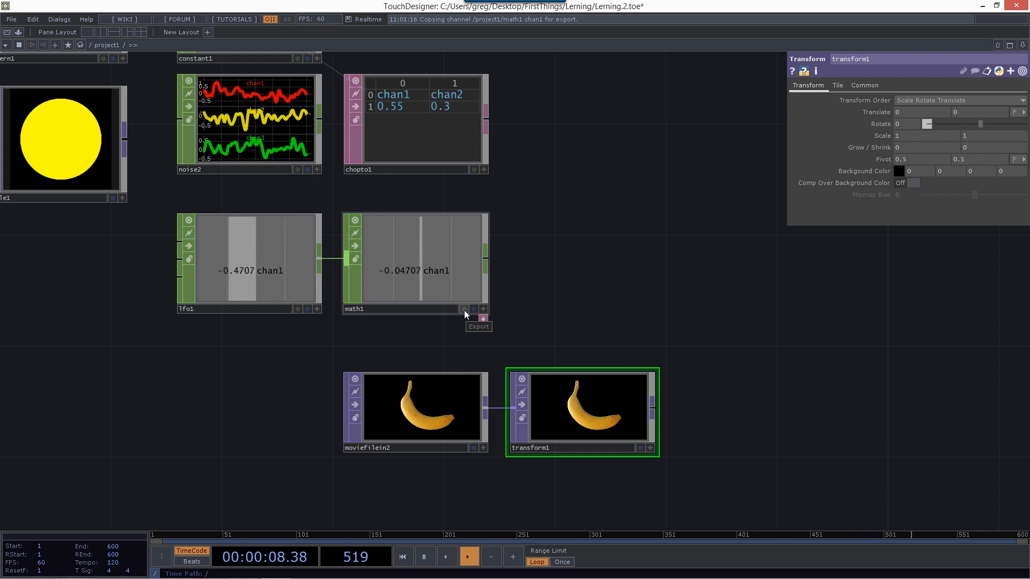
{"action": "left_click_drag", "start_coordinate": [464, 310], "coordinate": [918, 113]}
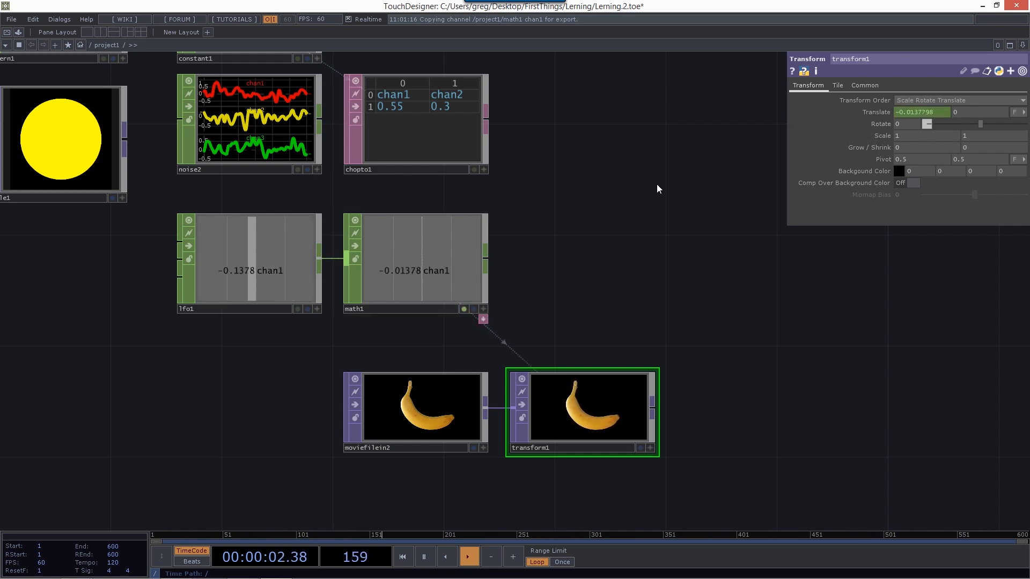
Step: Add a Pattern CHOP in the empty network area beside the math1 node
{"action": "left_click_drag", "start_coordinate": [658, 185], "coordinate": [515, 247]}
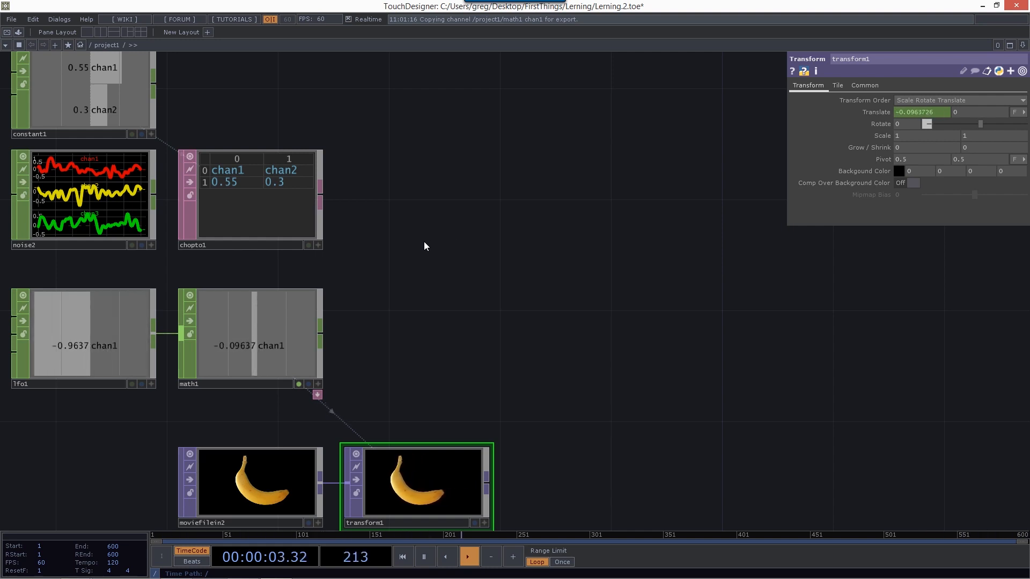
{"action": "key", "text": "Tab"}
{"action": "key", "text": "Escape"}
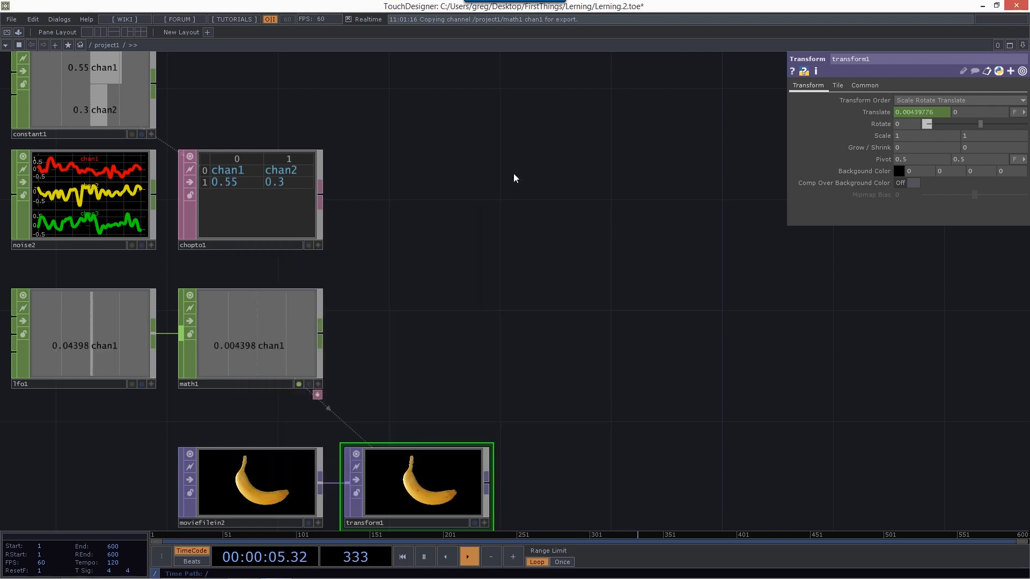
{"action": "key", "text": "Tab"}
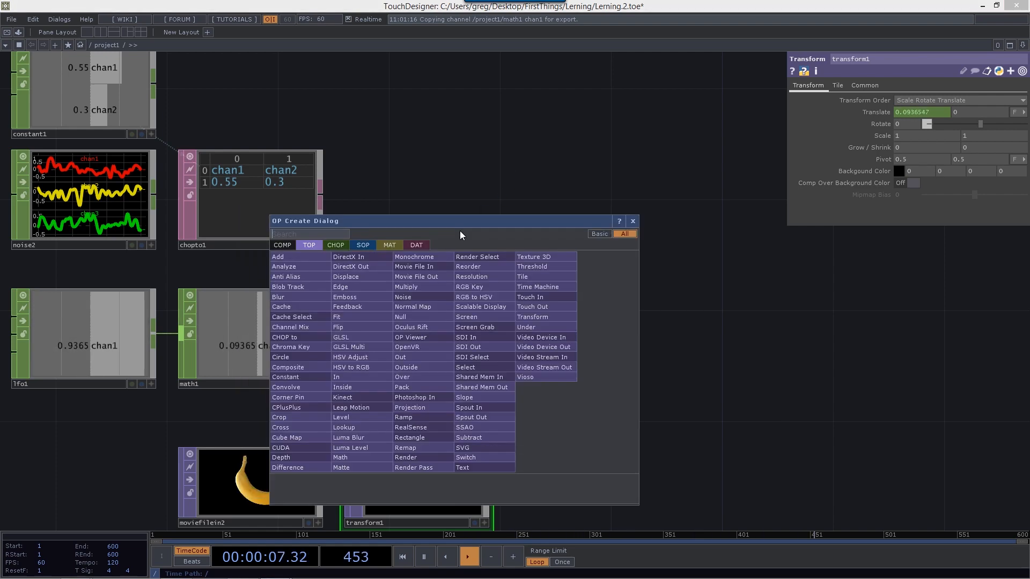
{"action": "left_click", "coordinate": [346, 247]}
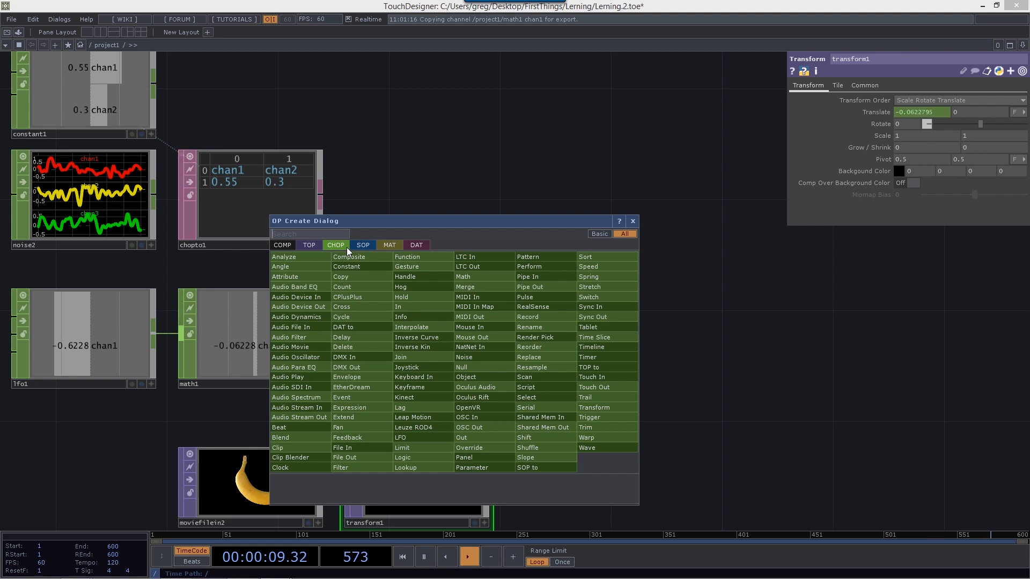
{"action": "type", "text": "pa"}
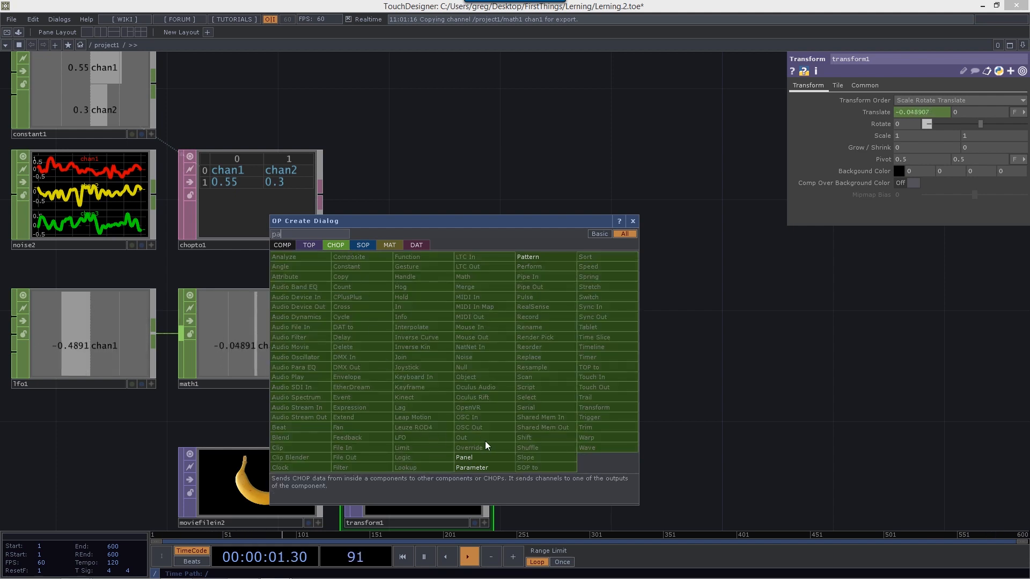
{"action": "left_click", "coordinate": [526, 256]}
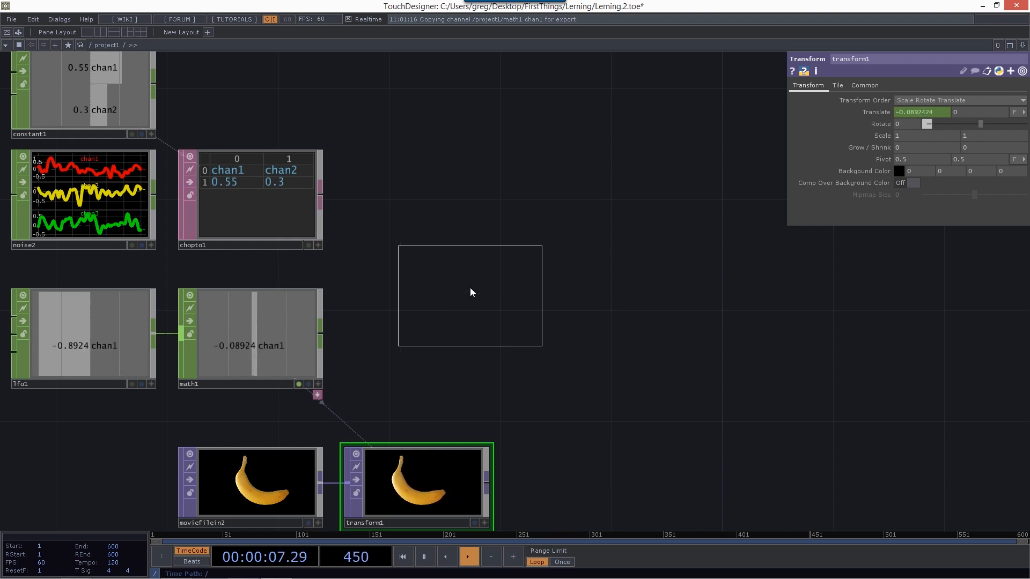
{"action": "left_click", "coordinate": [445, 284]}
Step: Rename the new Pattern CHOP as sine1
{"action": "left_click", "coordinate": [390, 330]}
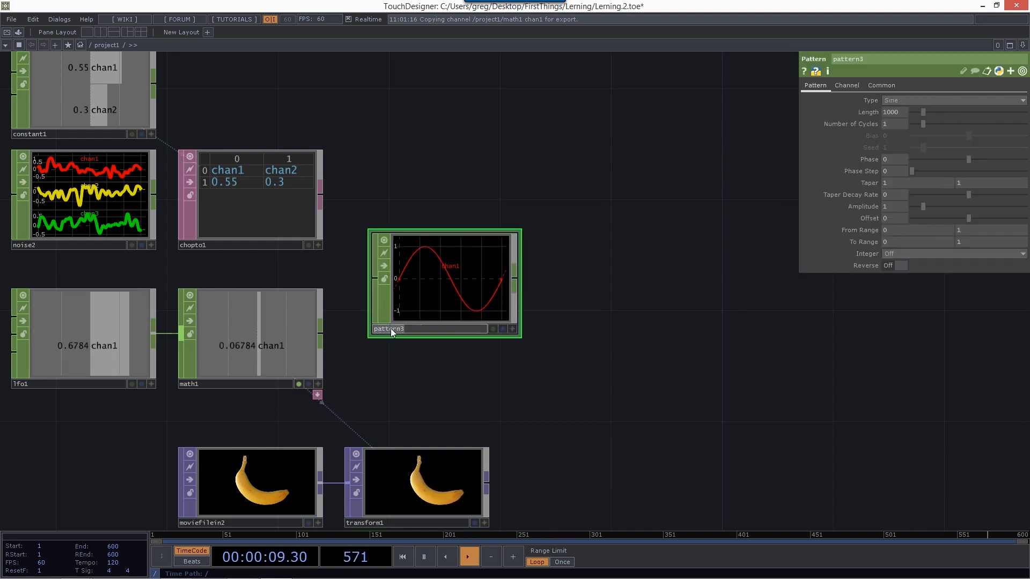
{"action": "type", "text": "sine1"}
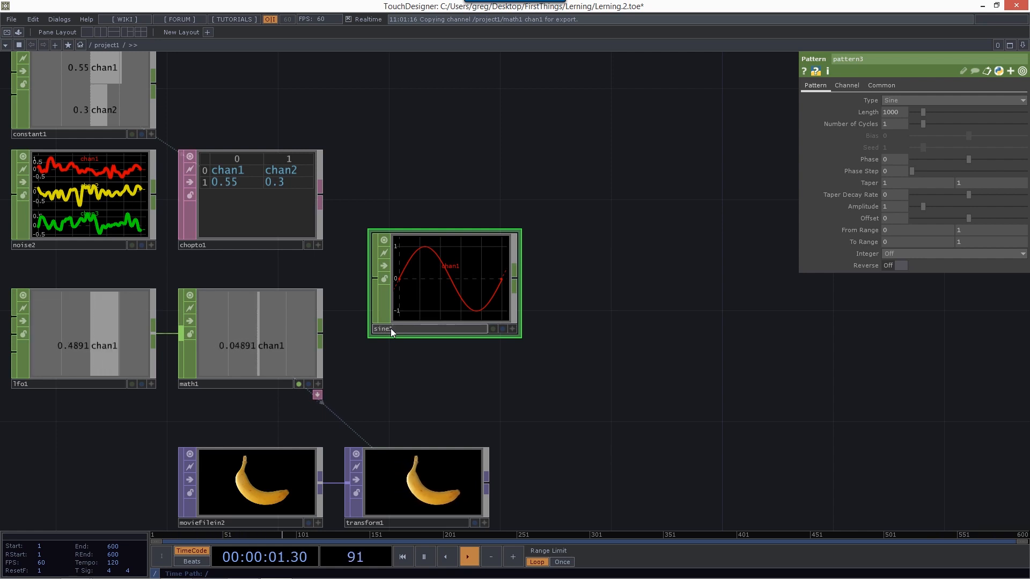
{"action": "key", "text": "Return"}
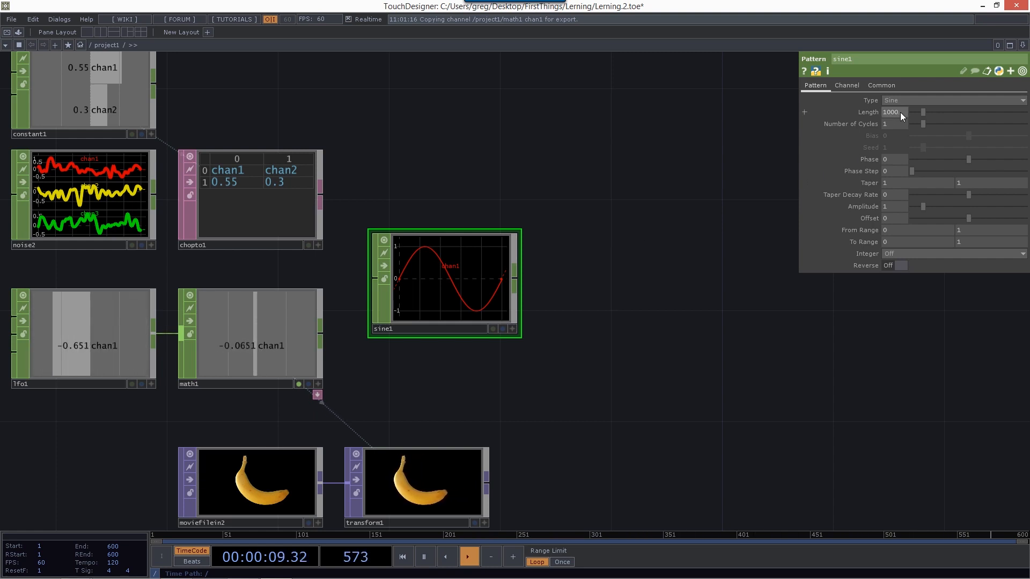
Step: Enter the expression 200*3 as the Length of the sine1 node
{"action": "type", "text": "2"}
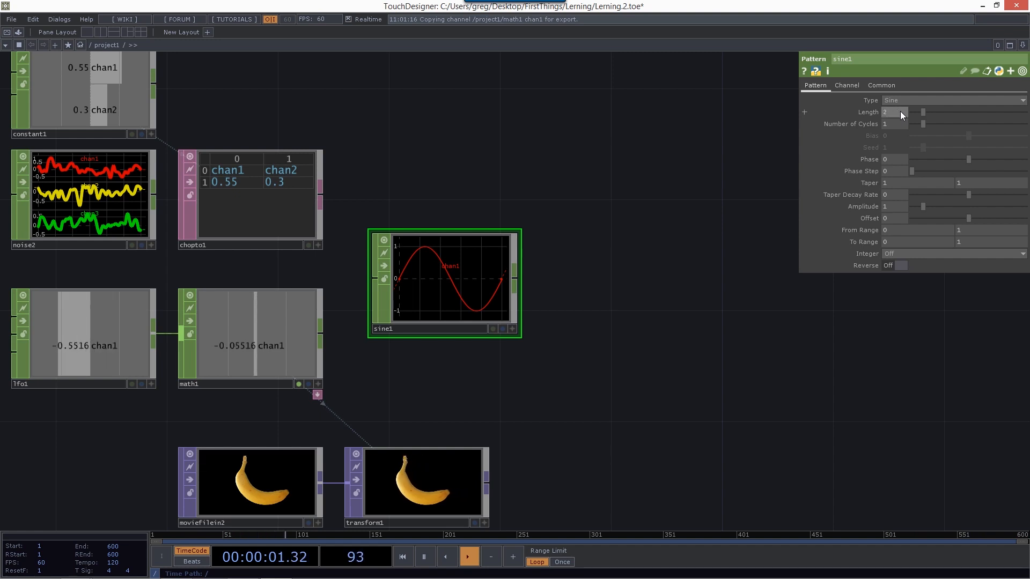
{"action": "type", "text": "00*"}
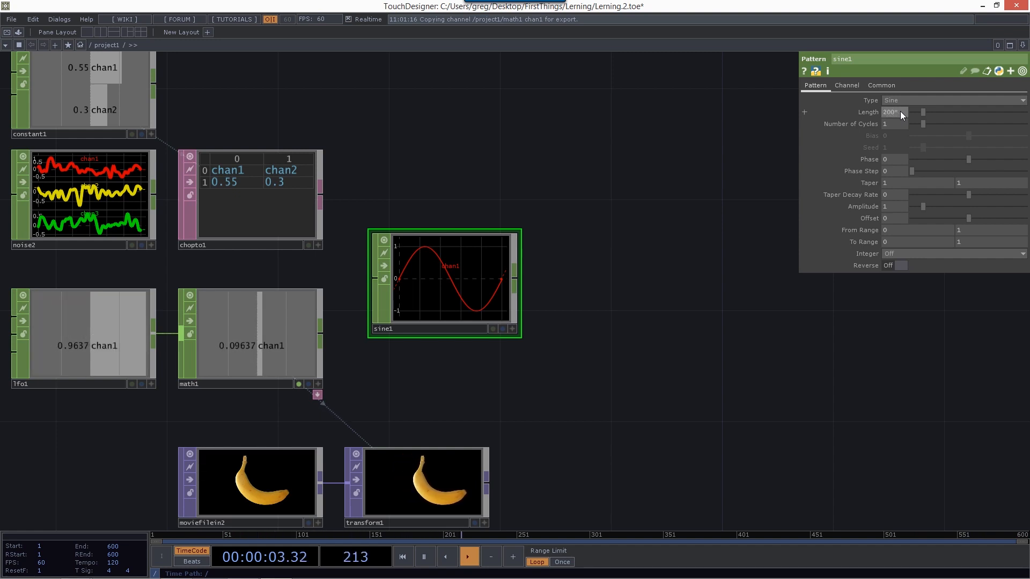
{"action": "type", "text": "3"}
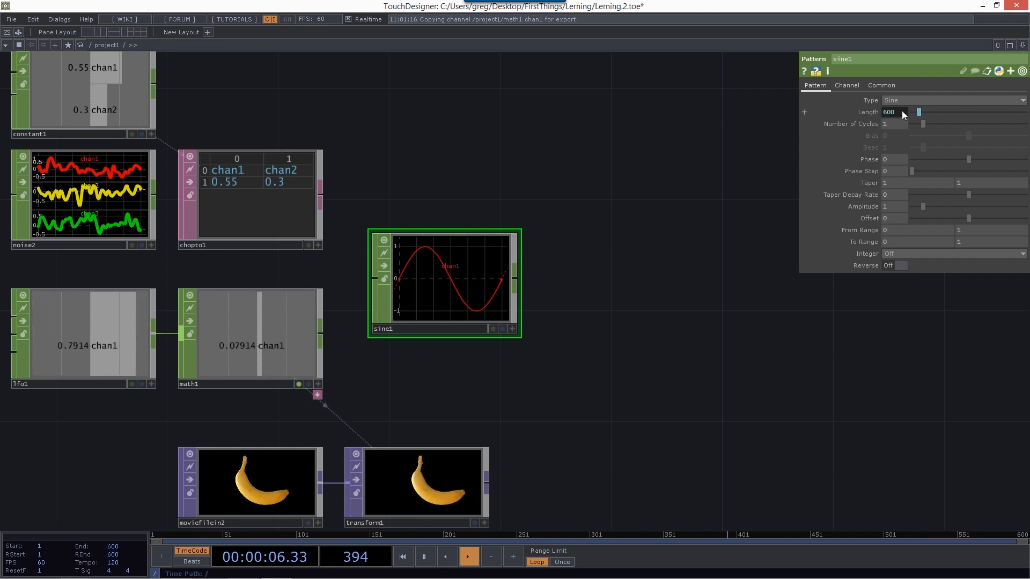
Step: Expand sine1's Length parameter and switch it between its constant value and the 200*3 expression, ending in expression mode
{"action": "left_click", "coordinate": [835, 109]}
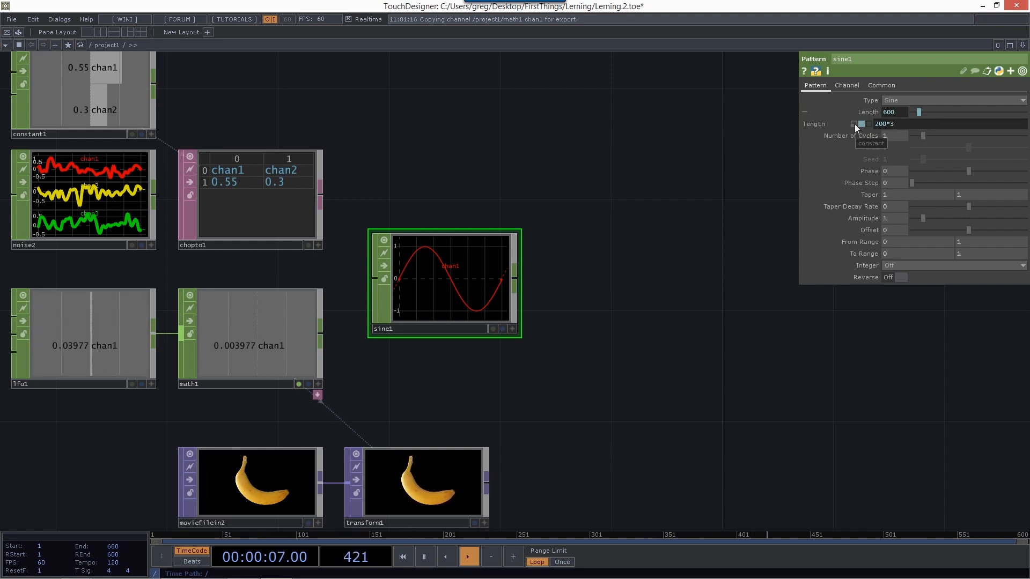
{"action": "left_click", "coordinate": [855, 124]}
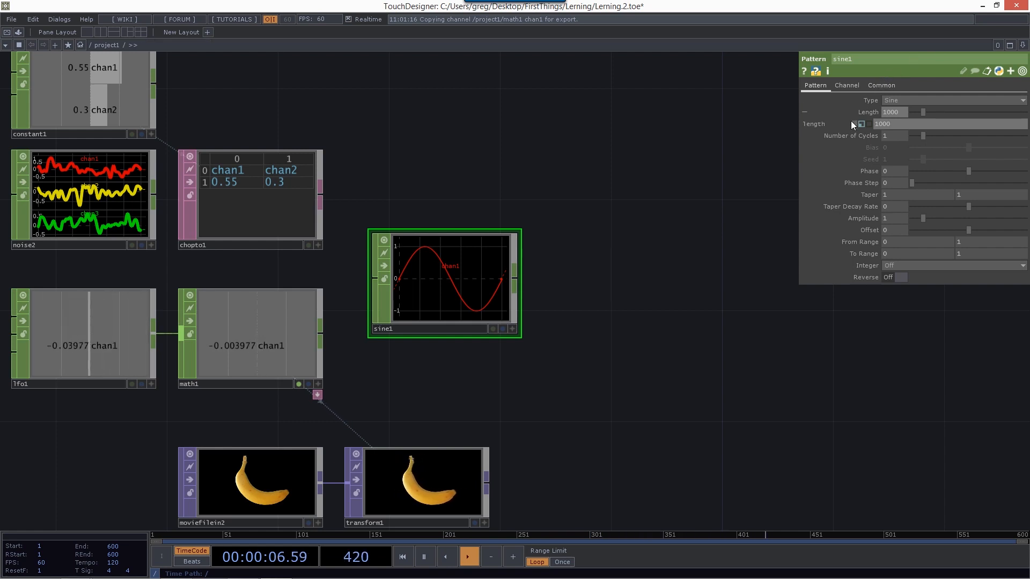
{"action": "type", "text": "200*3"}
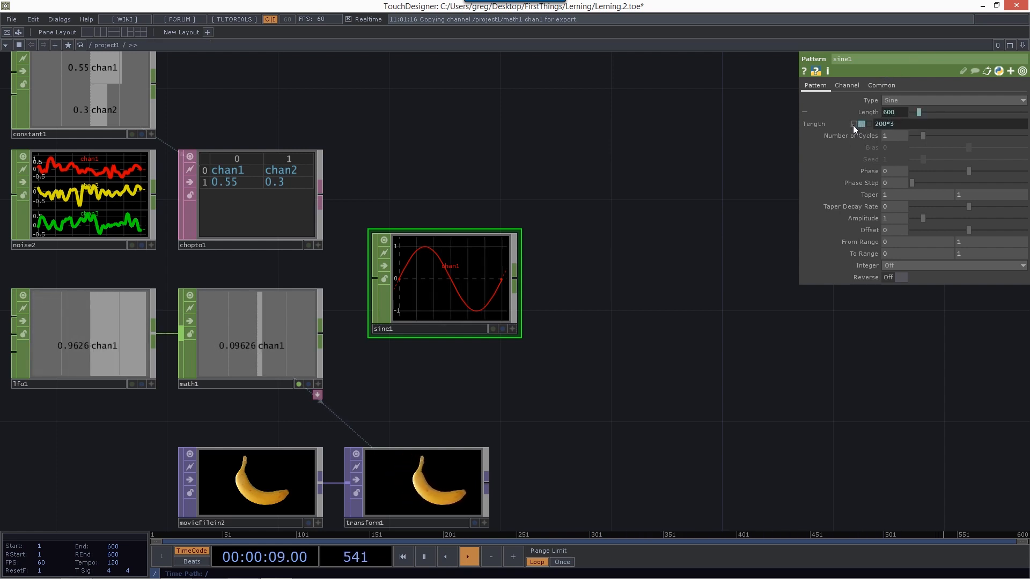
{"action": "left_click", "coordinate": [853, 124]}
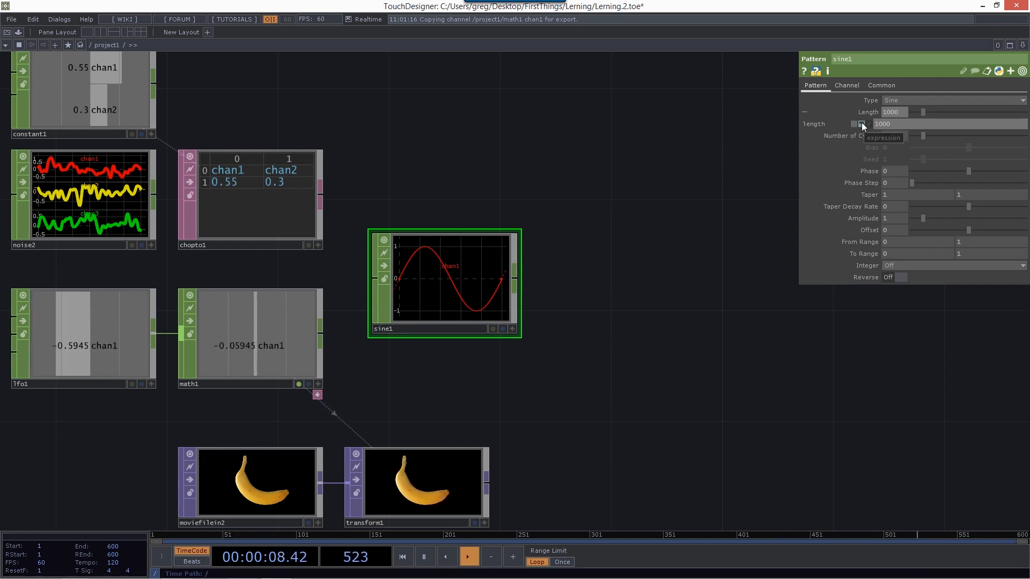
{"action": "left_click", "coordinate": [861, 124]}
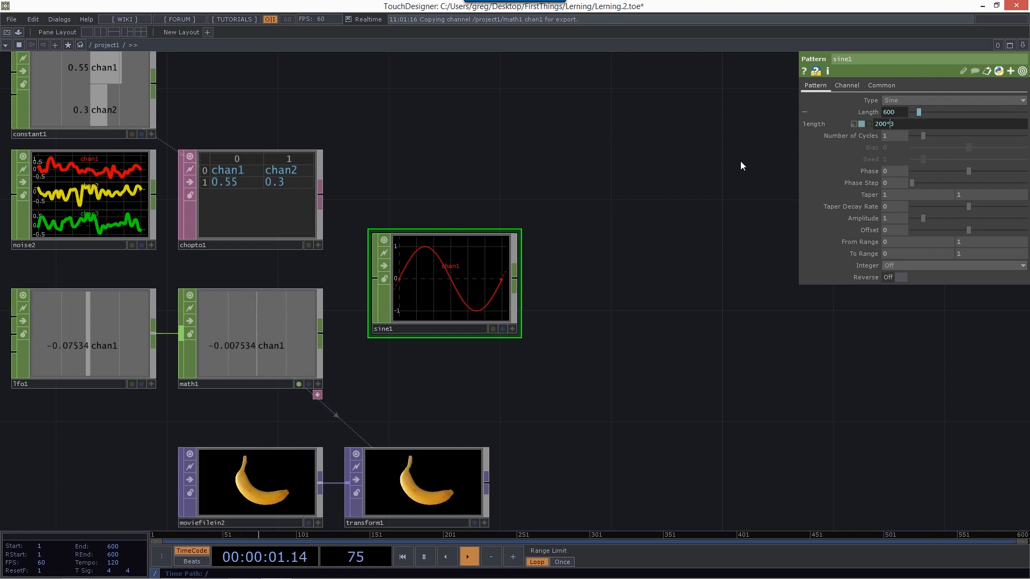
Step: Expand the Translate parameter of transform1 to examine the channel reference exported to tx
{"action": "left_click_drag", "start_coordinate": [419, 378], "coordinate": [449, 328]}
{"action": "left_click", "coordinate": [458, 426]}
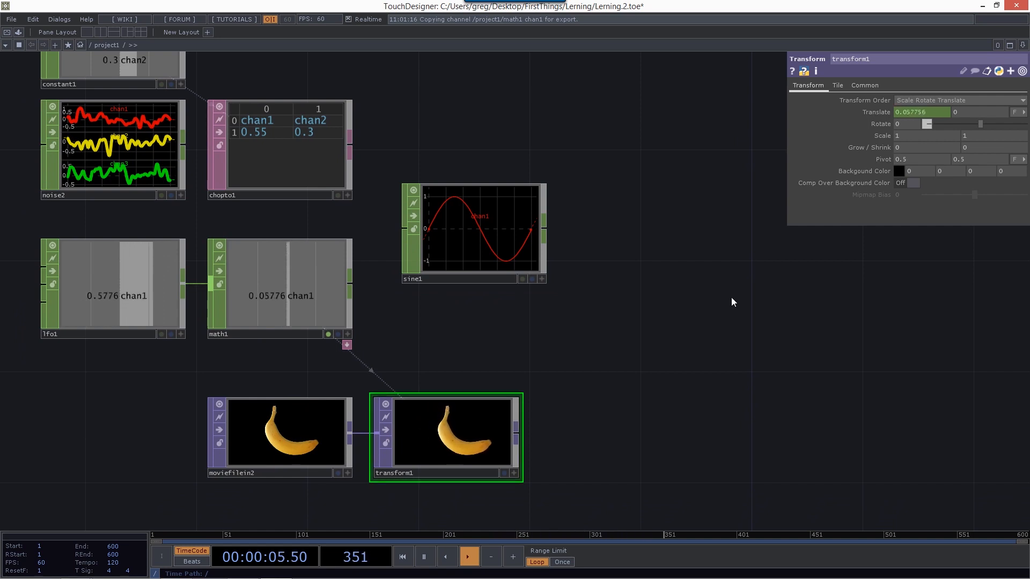
{"action": "left_click", "coordinate": [870, 108]}
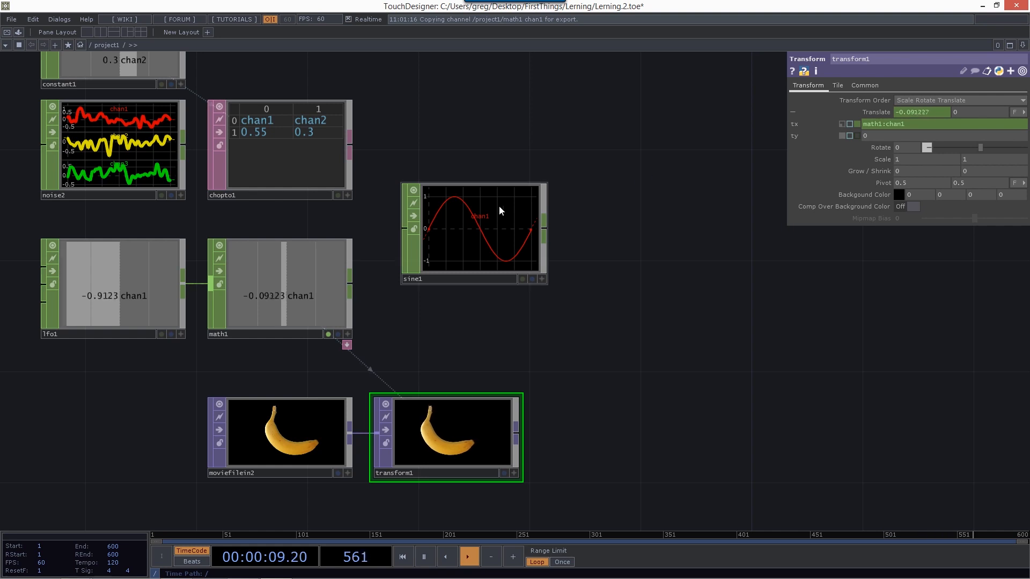
Step: Set sine1's Number of Cycles to the expression me.digits+2 and highlight its me.digits part
{"action": "left_click", "coordinate": [485, 212]}
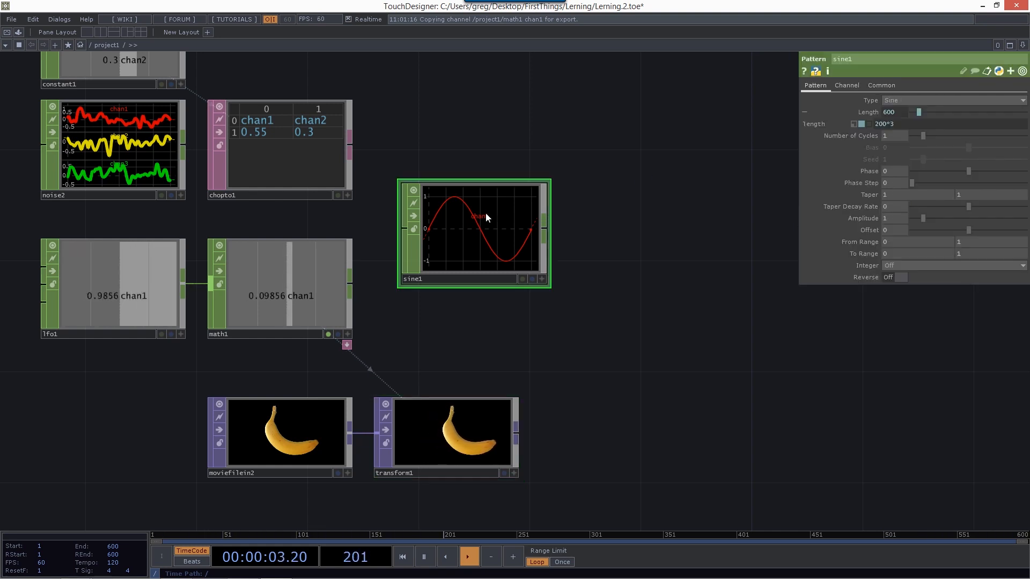
{"action": "left_click", "coordinate": [878, 136]}
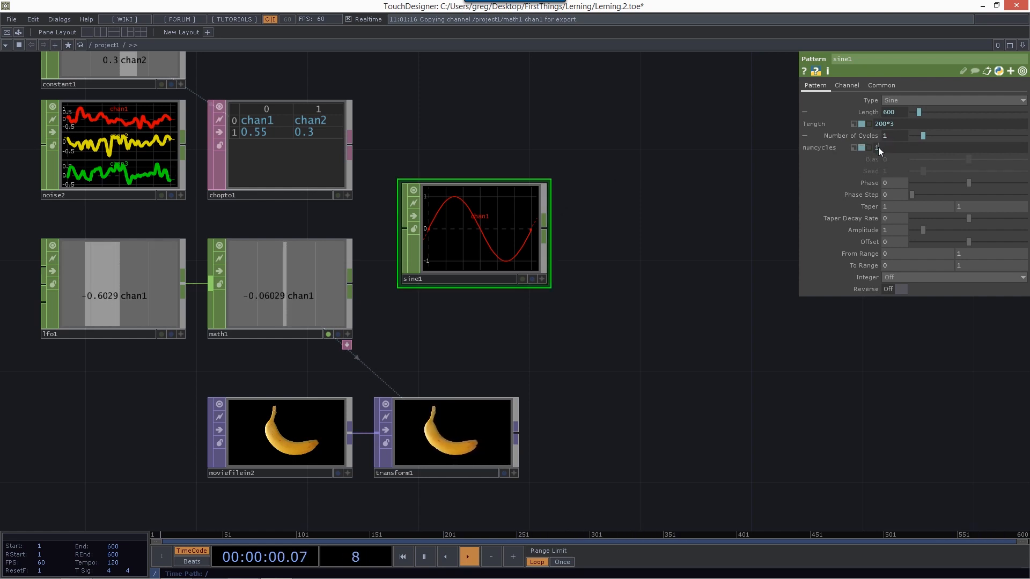
{"action": "left_click", "coordinate": [875, 148]}
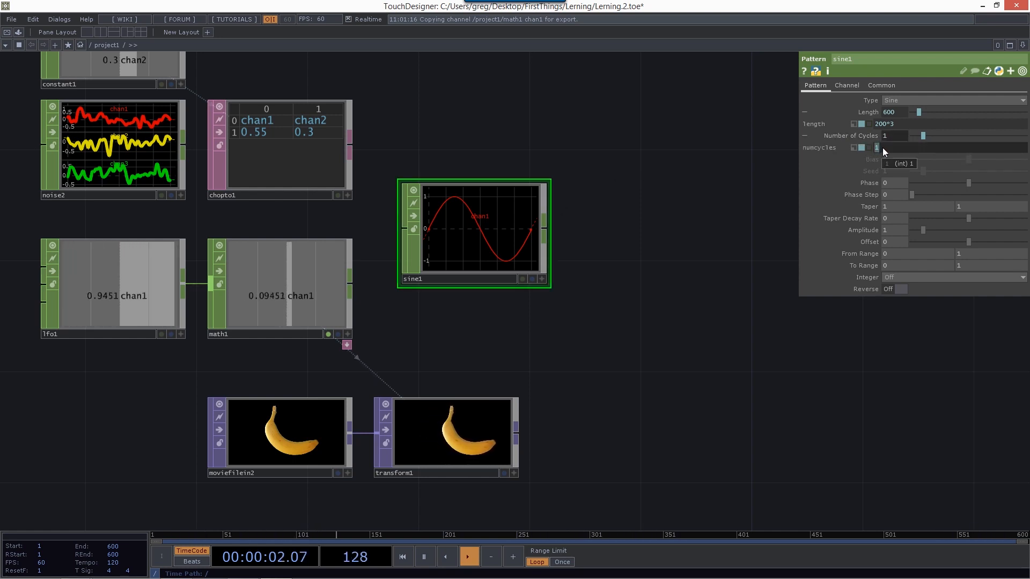
{"action": "type", "text": "me.d"}
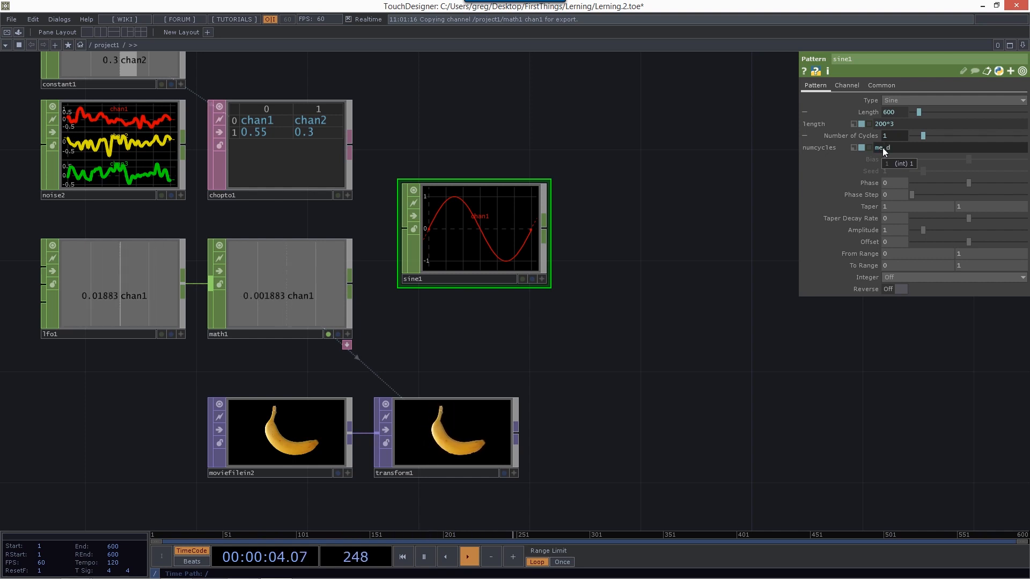
{"action": "type", "text": "igits+"}
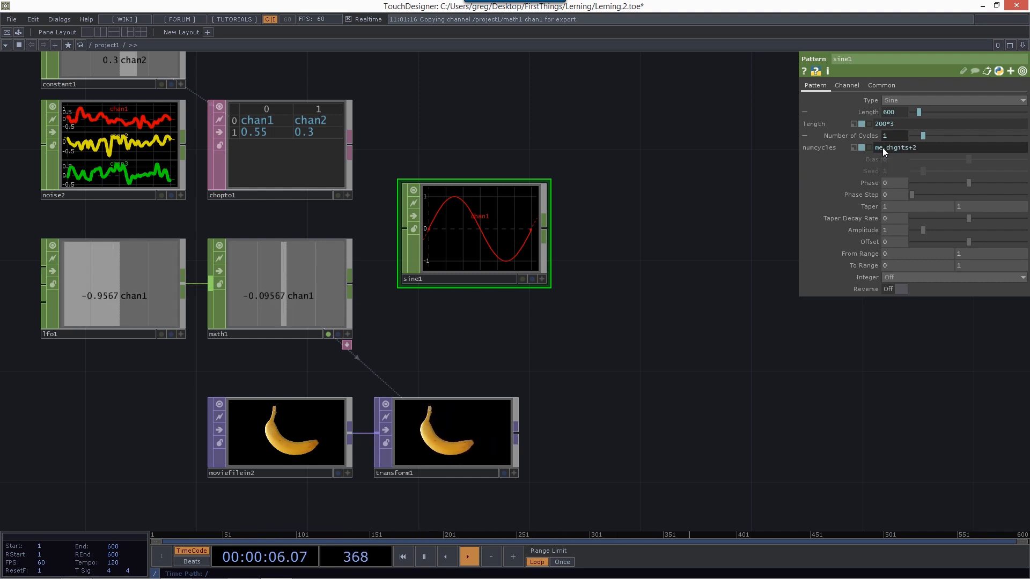
{"action": "type", "text": "2"}
{"action": "key", "text": "Return"}
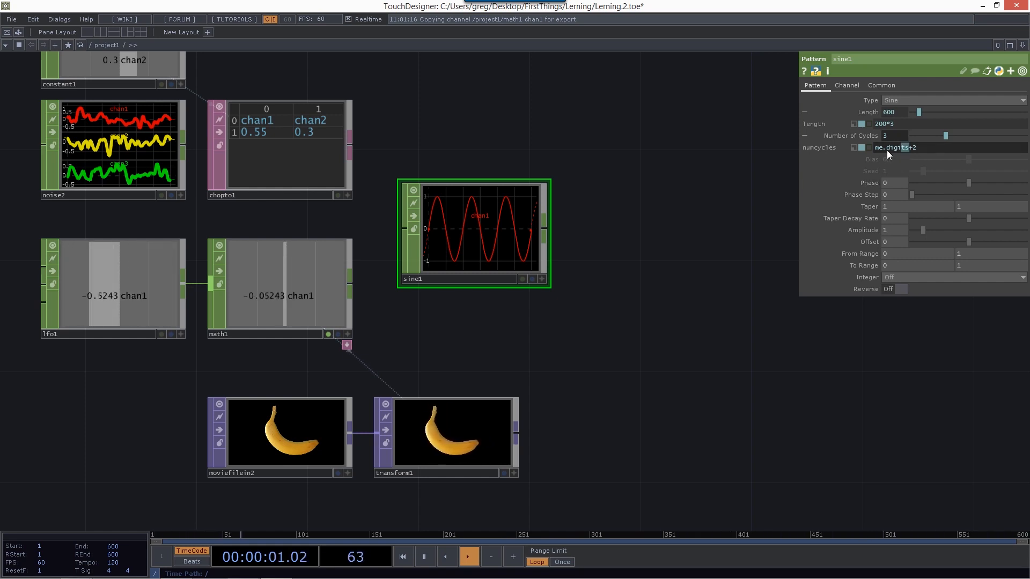
{"action": "left_click_drag", "start_coordinate": [892, 149], "coordinate": [873, 151]}
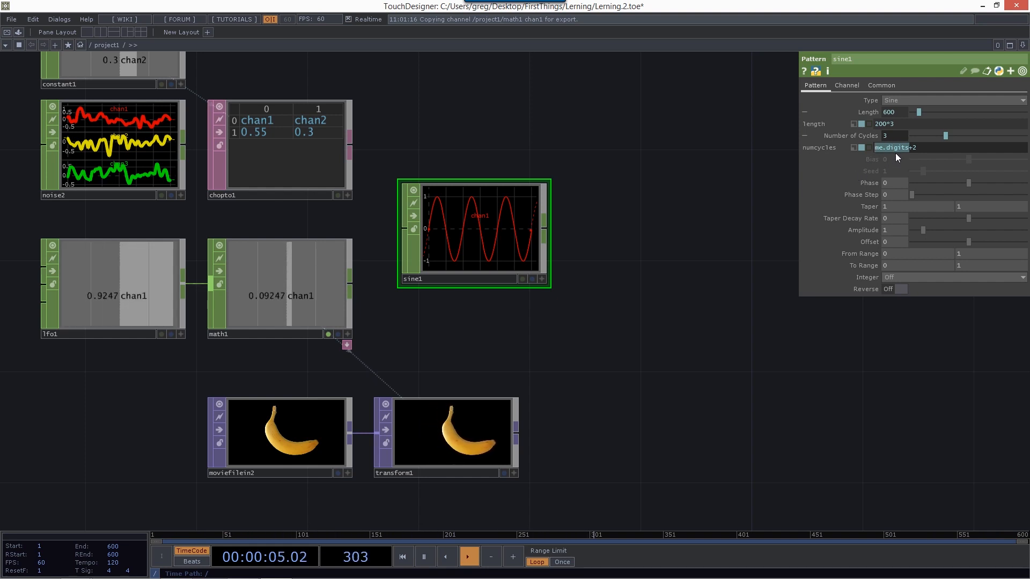
{"action": "mouse_move", "coordinate": [896, 147]}
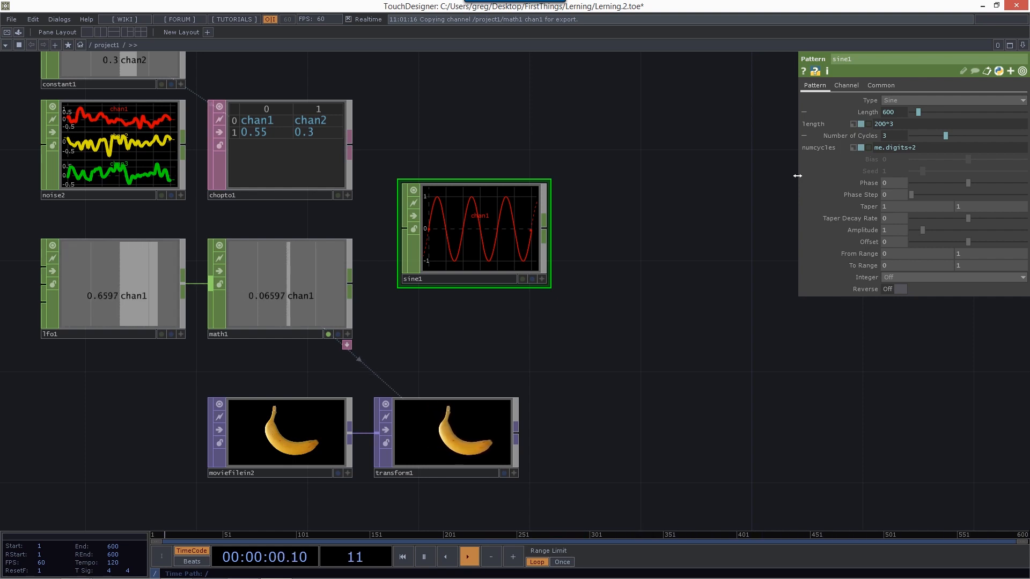
Step: Widen the sine1 parameter window, open the Number of Cycles expression in the external text editor, and close the editor without edits
{"action": "left_click_drag", "start_coordinate": [798, 175], "coordinate": [600, 204]}
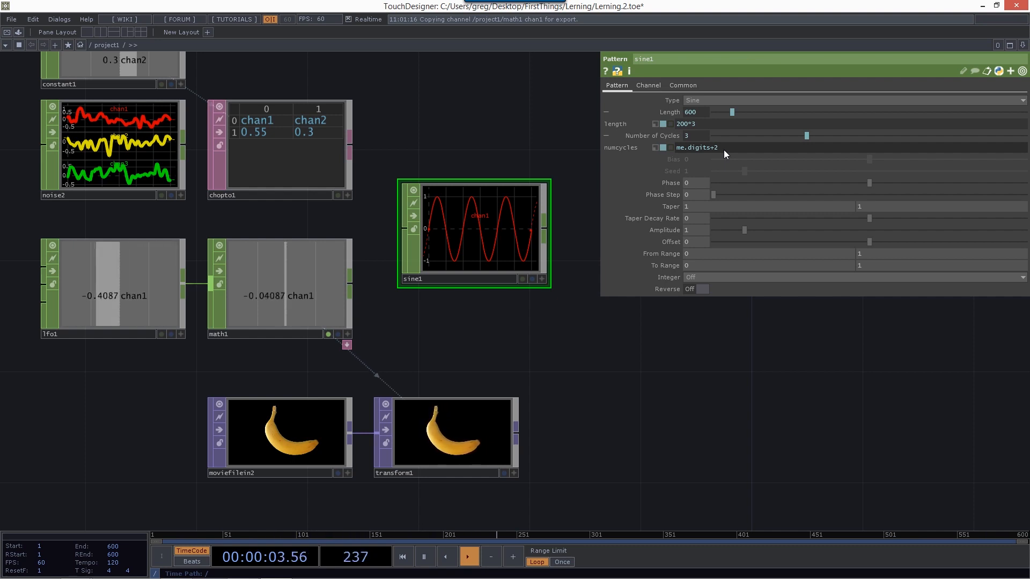
{"action": "left_click", "coordinate": [723, 150]}
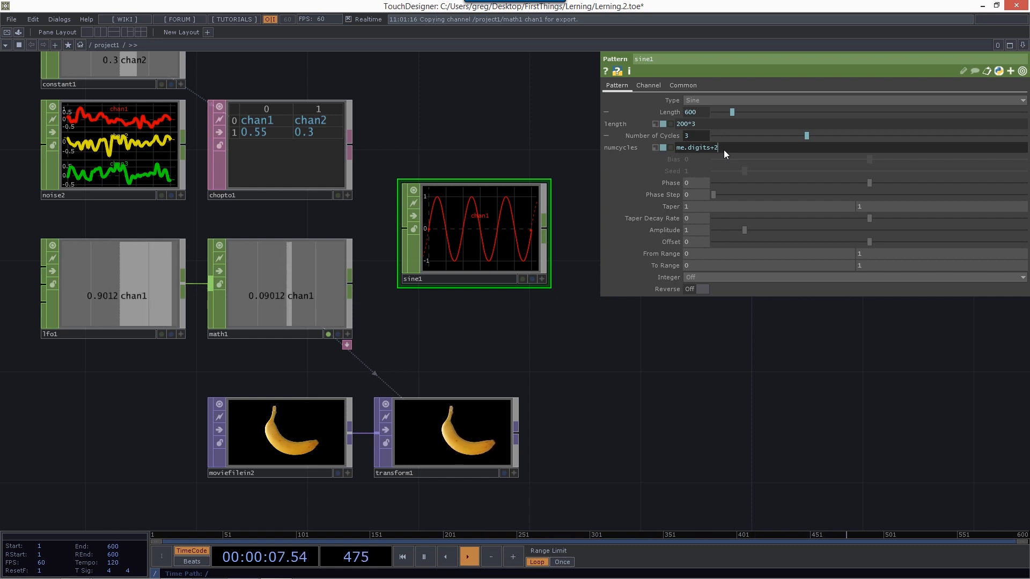
{"action": "key", "text": "ctrl+e"}
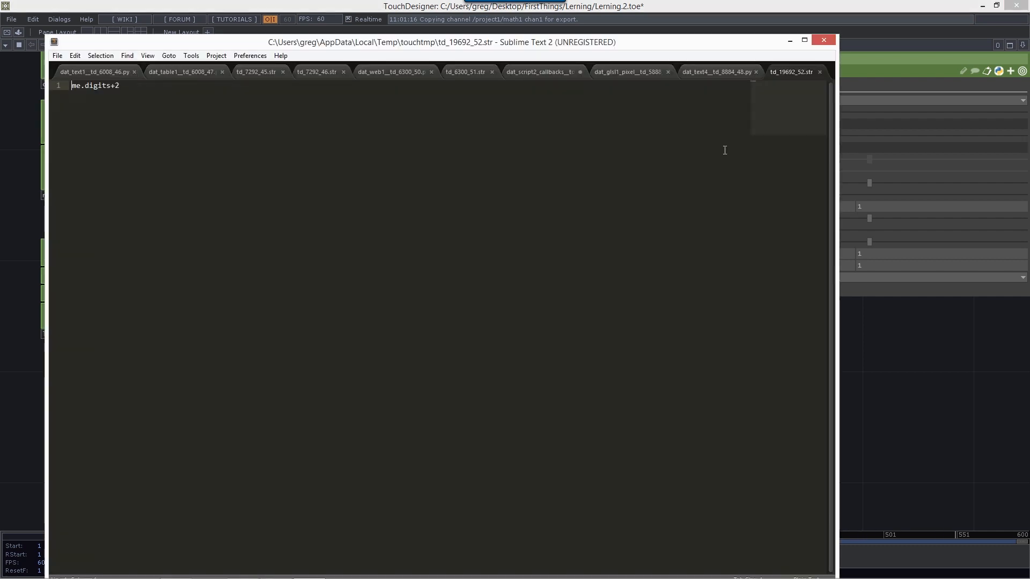
{"action": "left_click", "coordinate": [825, 41]}
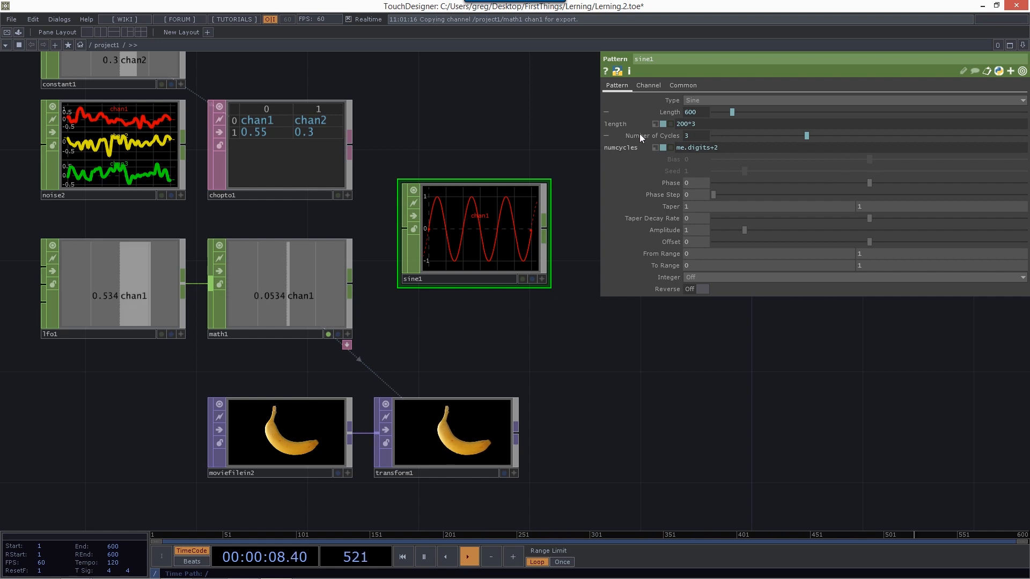
Step: Open the TouchDesigner wiki's Python Tips page and look through its table of Python and TScript expressions
{"action": "left_click", "coordinate": [132, 18]}
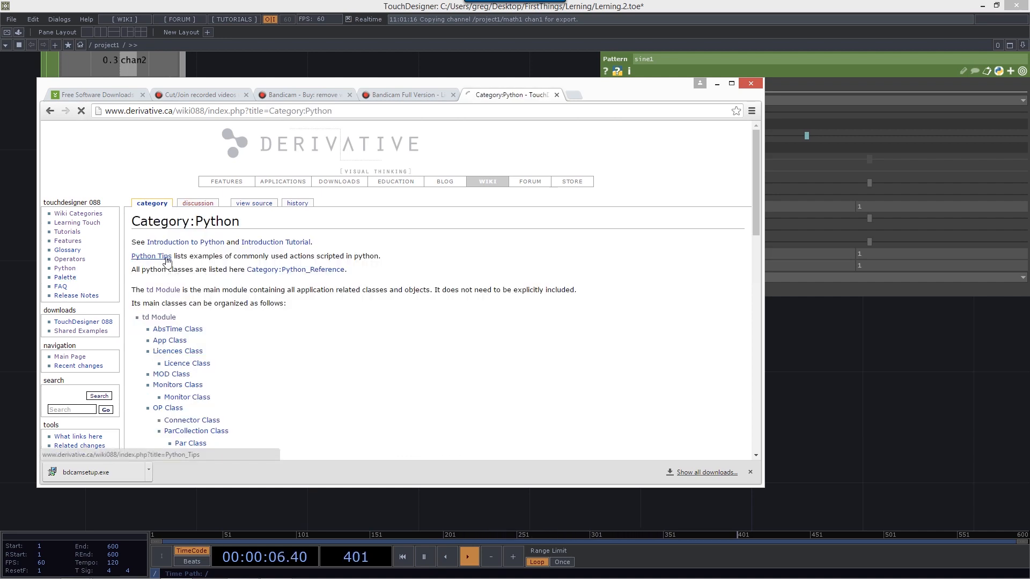
{"action": "scroll", "coordinate": [478, 252], "scroll_direction": "down", "scroll_amount": 5}
{"action": "scroll", "coordinate": [481, 252], "scroll_direction": "down", "scroll_amount": 8}
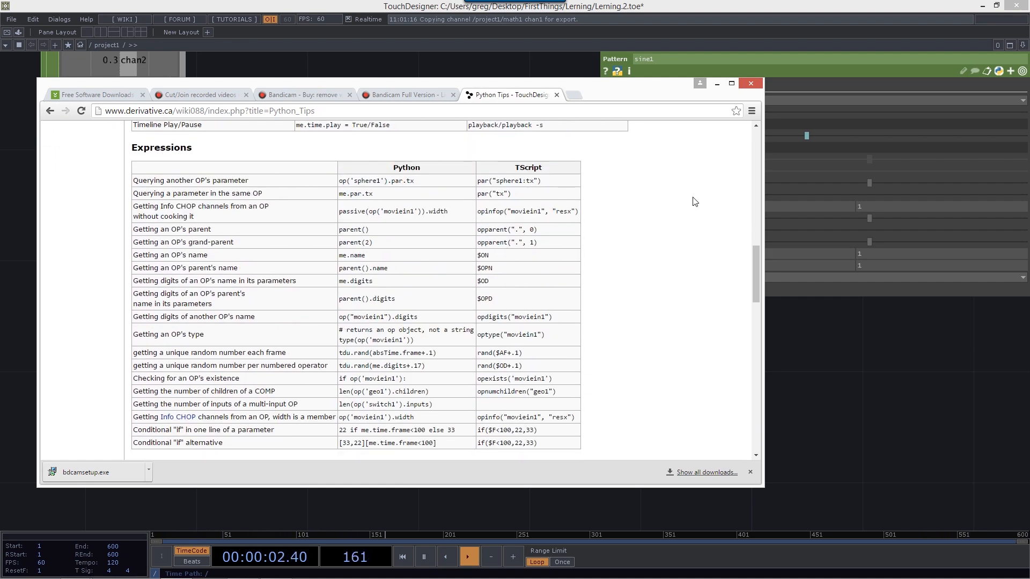
{"action": "scroll", "coordinate": [695, 202], "scroll_direction": "down", "scroll_amount": 1}
{"action": "scroll", "coordinate": [695, 202], "scroll_direction": "up", "scroll_amount": 1}
{"action": "scroll", "coordinate": [694, 201], "scroll_direction": "down", "scroll_amount": 5}
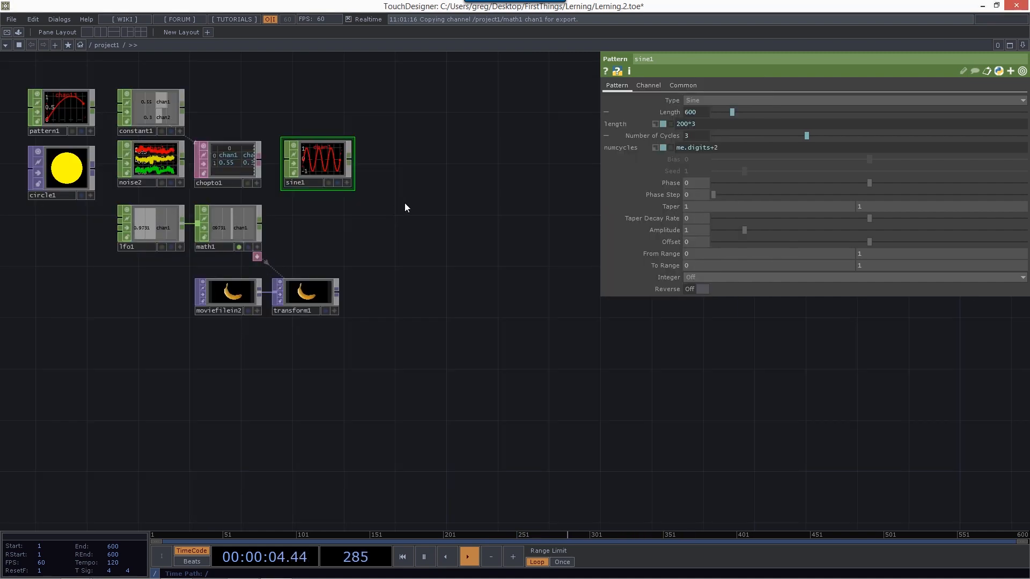
Step: Create a Container COMP in the empty area near sine1 and enter its network
{"action": "key", "text": "Tab"}
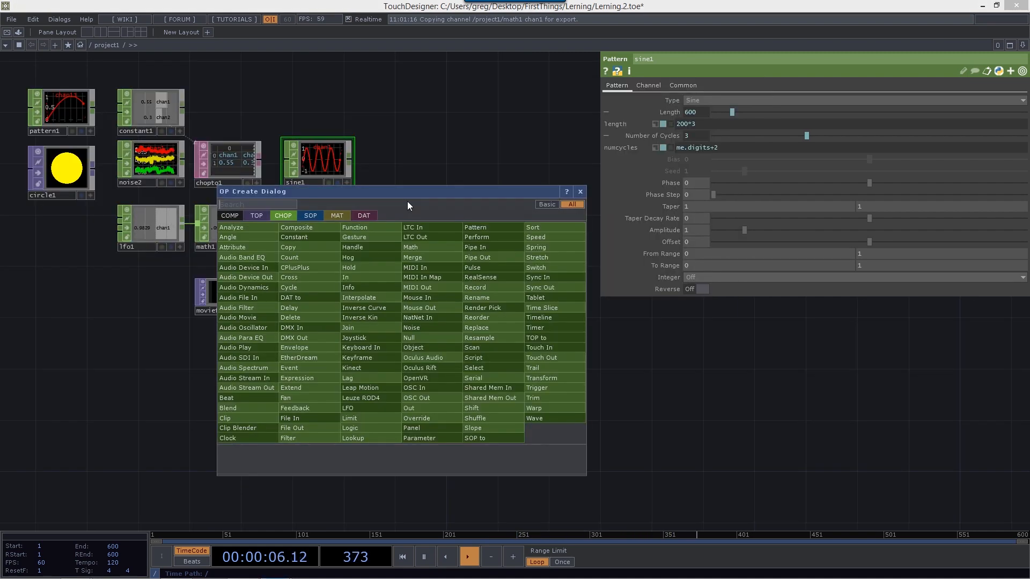
{"action": "left_click", "coordinate": [235, 218]}
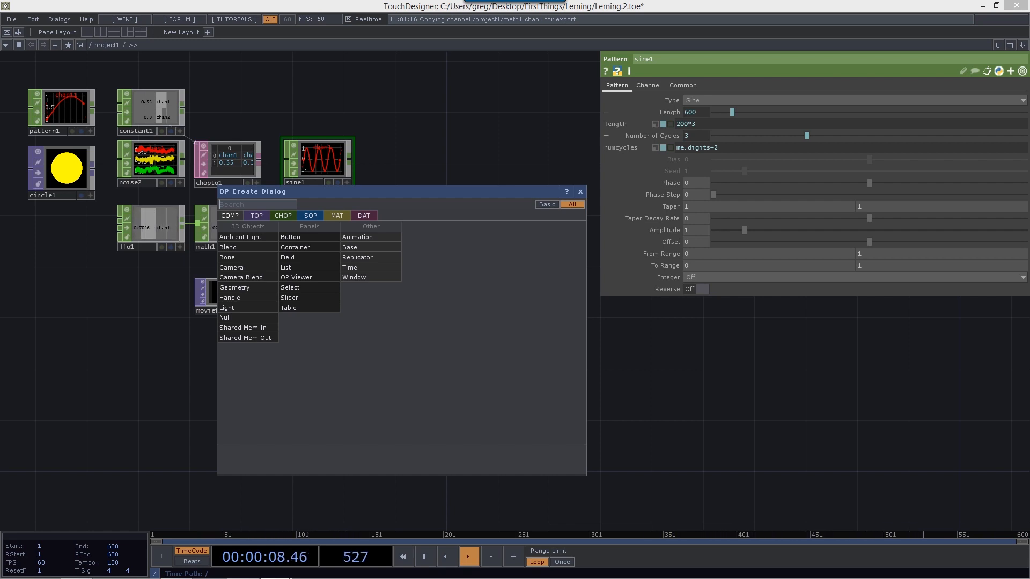
{"action": "left_click", "coordinate": [302, 247]}
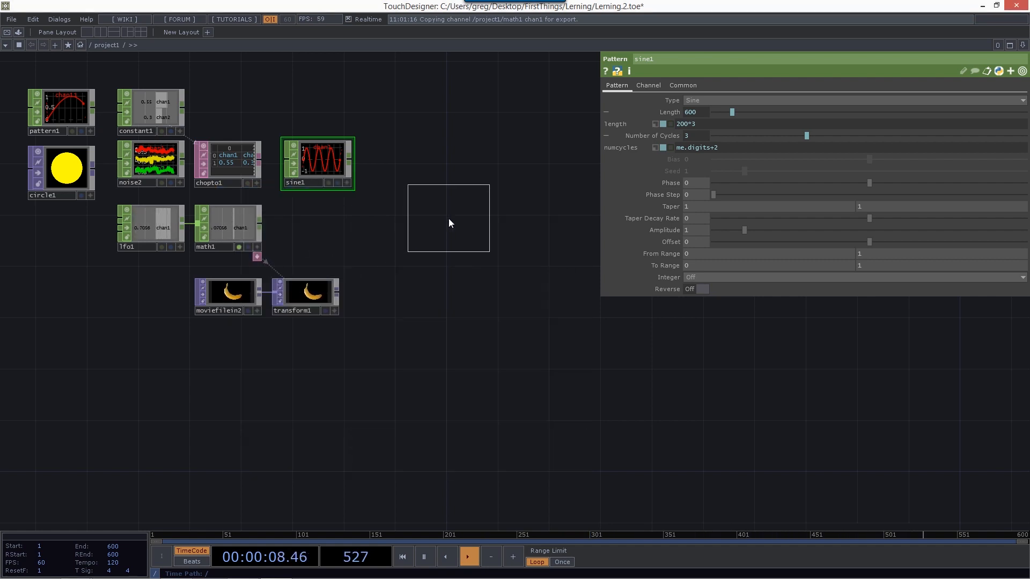
{"action": "left_click", "coordinate": [436, 230]}
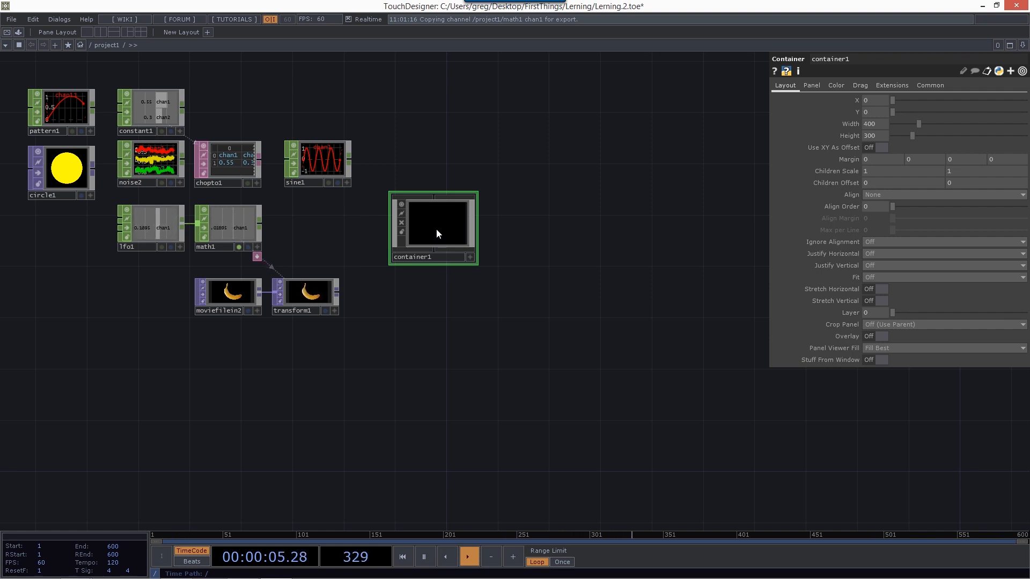
{"action": "key", "text": "i"}
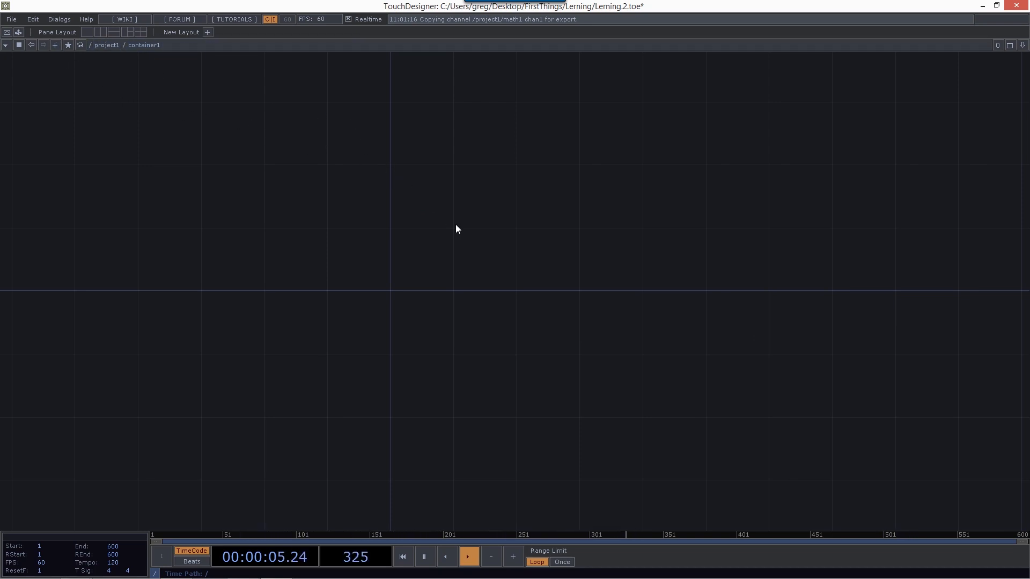
Step: Add a Ramp TOP inside the container's empty network
{"action": "key", "text": "Tab"}
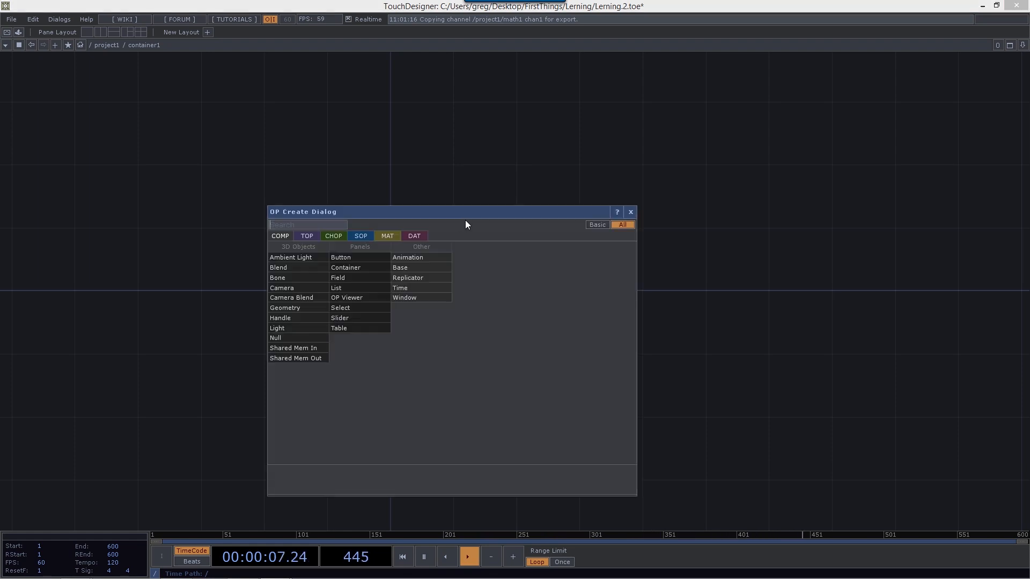
{"action": "left_click", "coordinate": [307, 240]}
{"action": "type", "text": "ra"}
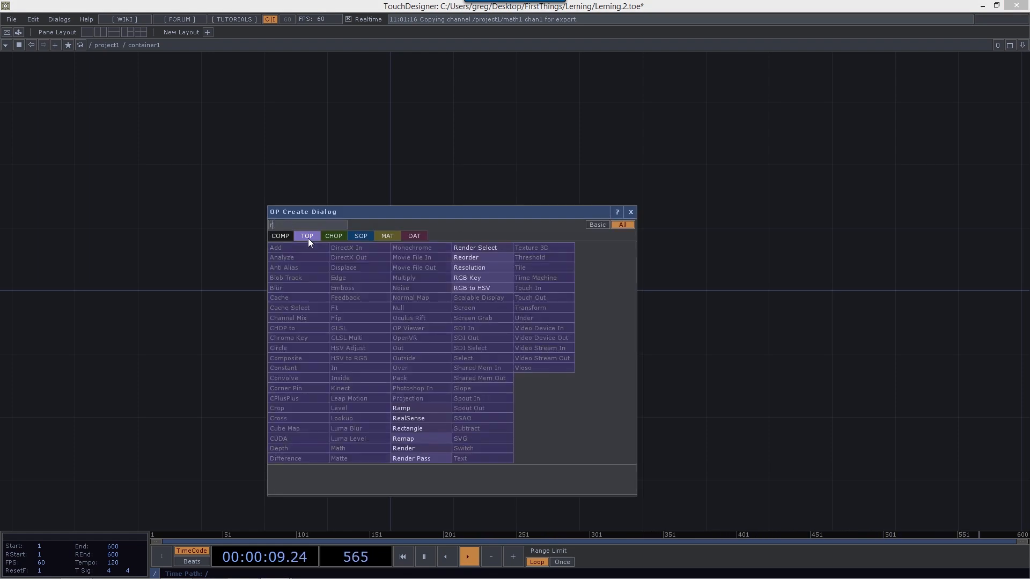
{"action": "left_click", "coordinate": [421, 410]}
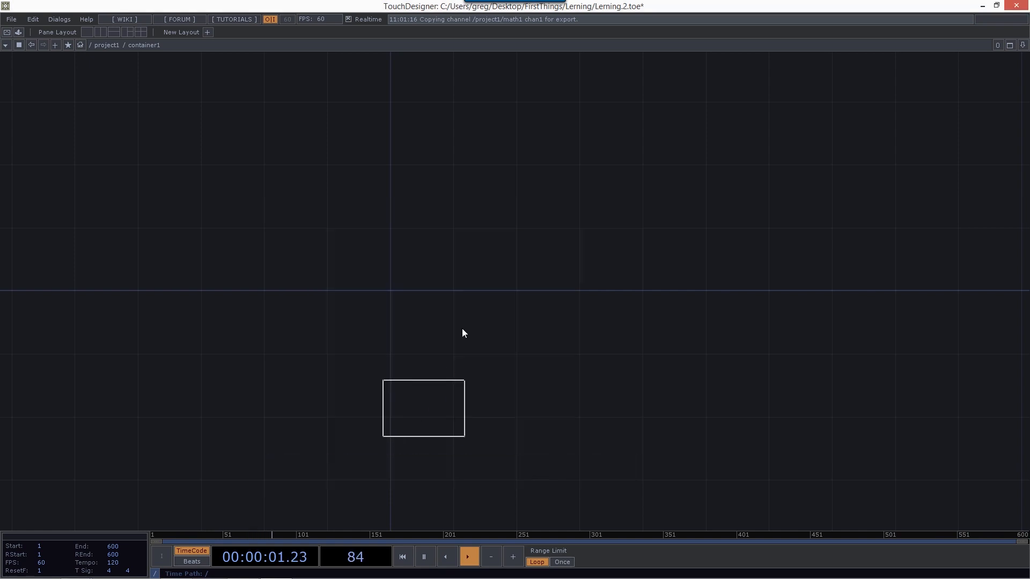
{"action": "left_click", "coordinate": [514, 179]}
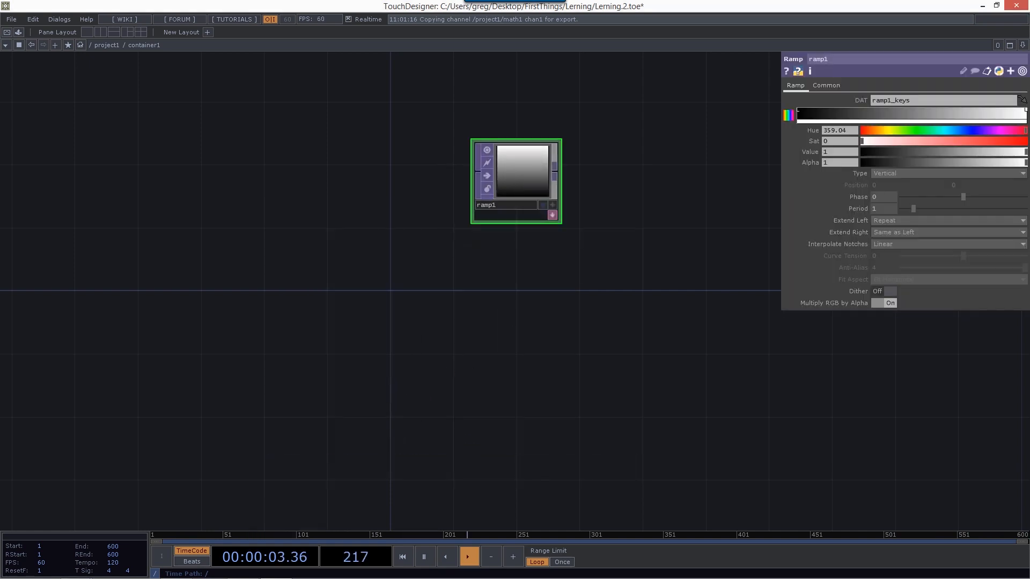
Step: Add an Out TOP beside ramp1, wired to the ramp's output
{"action": "right_click", "coordinate": [553, 171]}
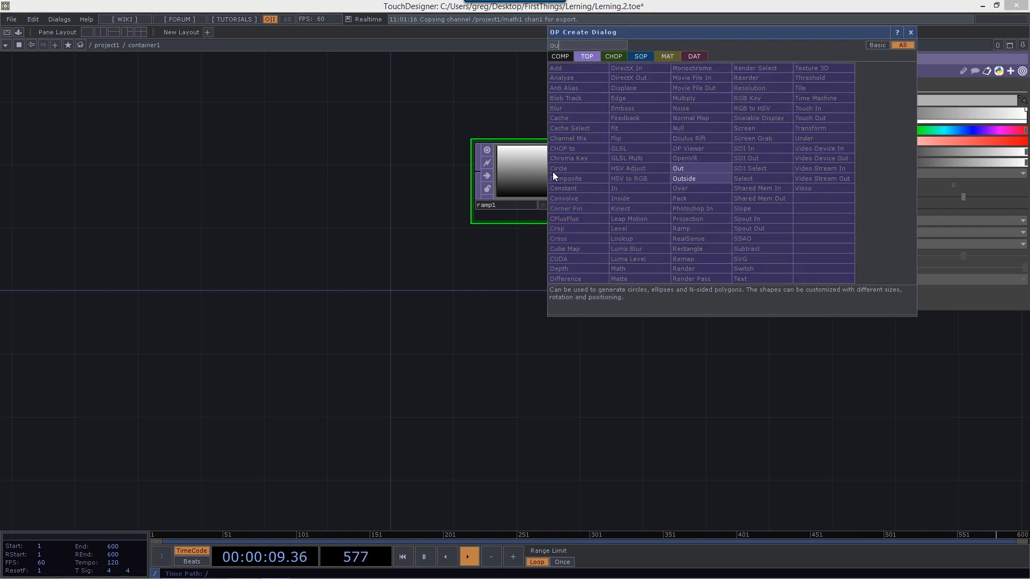
{"action": "left_click", "coordinate": [685, 166]}
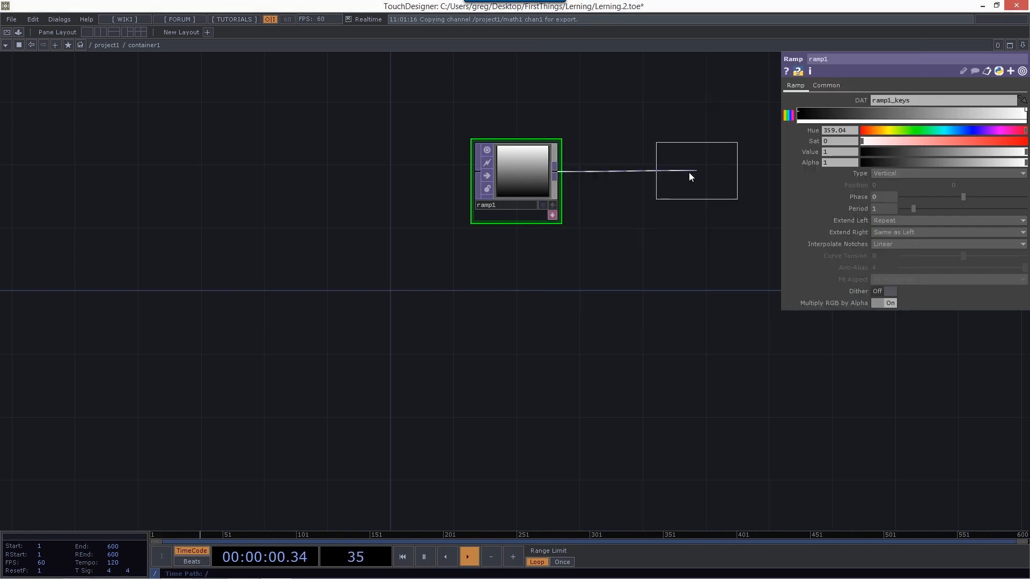
{"action": "left_click", "coordinate": [633, 173]}
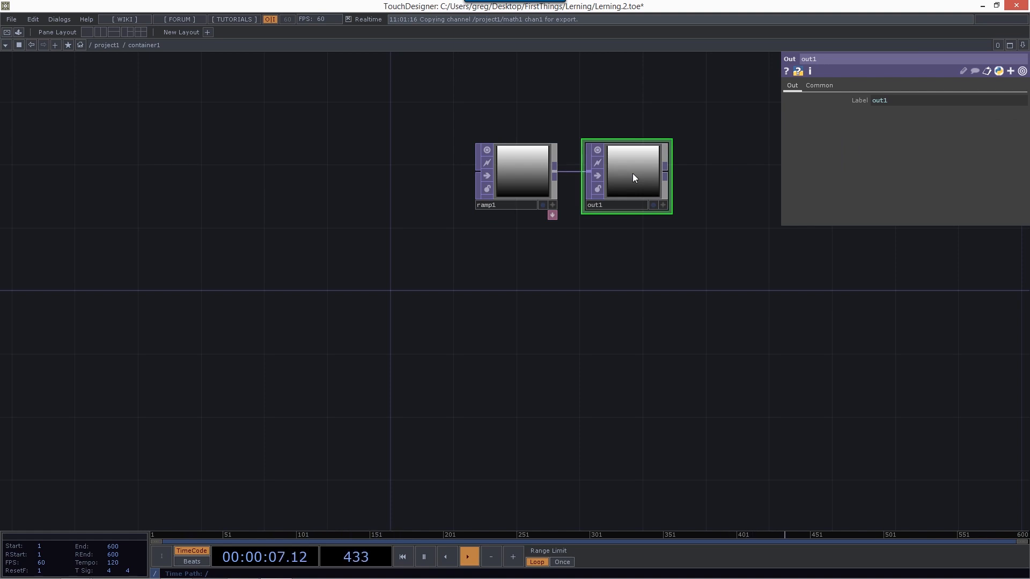
Step: Add an In CHOP below ramp1 inside the container and go back up to the project1 network
{"action": "key", "text": "Tab"}
{"action": "left_click", "coordinate": [327, 271]}
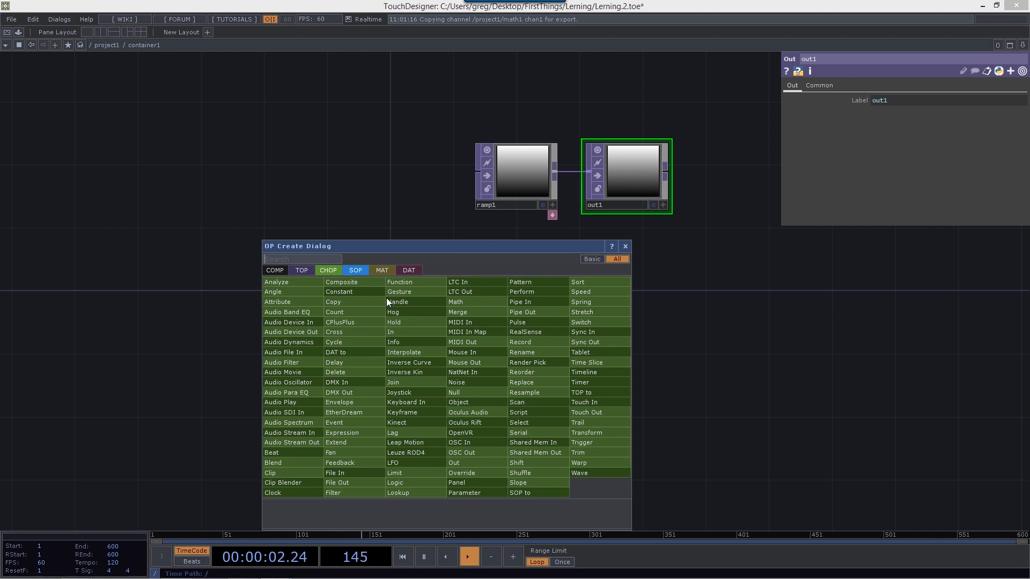
{"action": "left_click", "coordinate": [406, 334]}
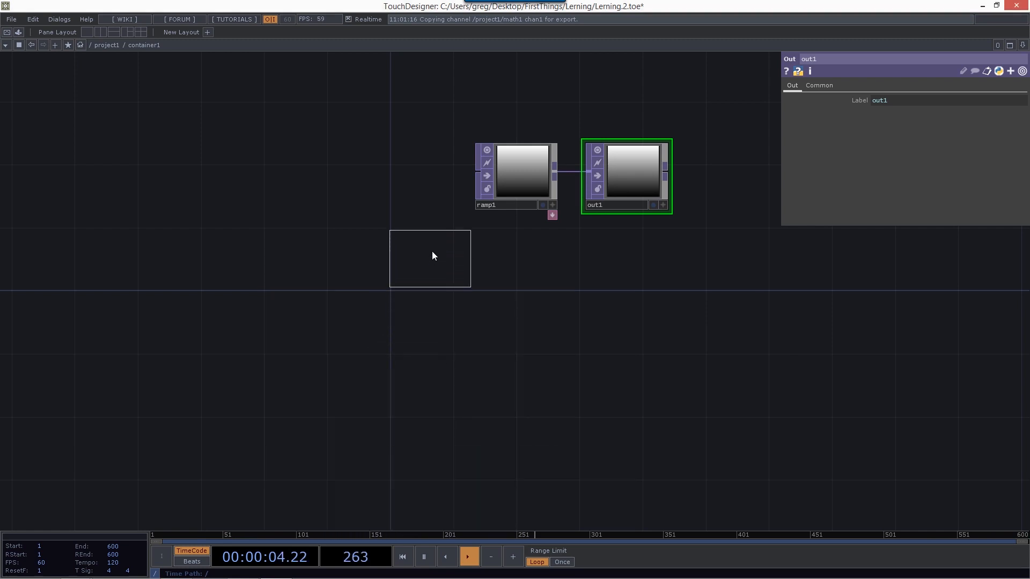
{"action": "left_click", "coordinate": [436, 250]}
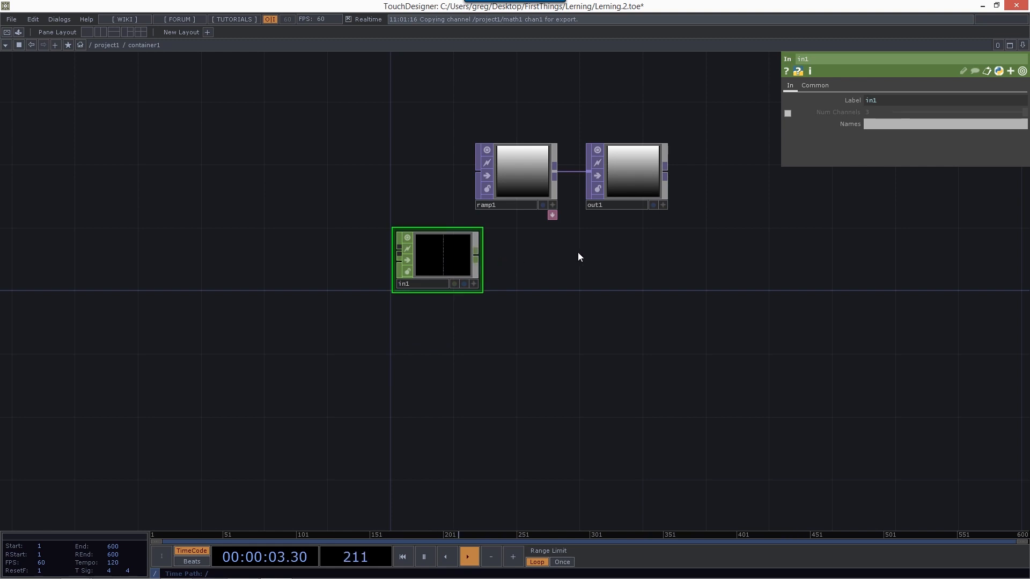
{"action": "scroll", "coordinate": [578, 256], "scroll_direction": "down", "scroll_amount": 2}
{"action": "scroll", "coordinate": [577, 252], "scroll_direction": "down", "scroll_amount": 2}
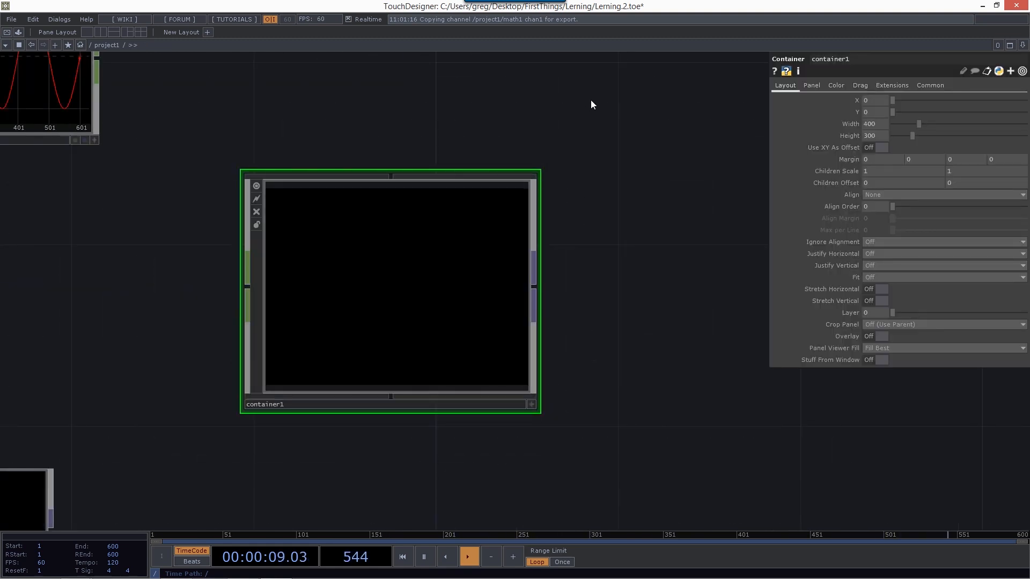
Step: Add a Beat CHOP between math1 and container1, wired into container1's CHOP input
{"action": "scroll", "coordinate": [554, 108], "scroll_direction": "down", "scroll_amount": 2}
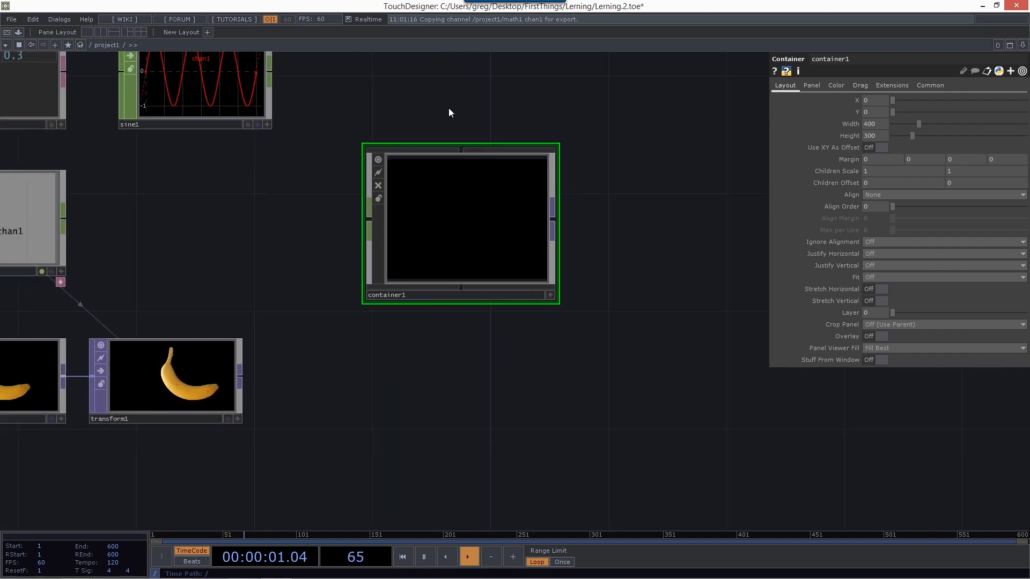
{"action": "left_click_drag", "start_coordinate": [444, 108], "coordinate": [564, 110]}
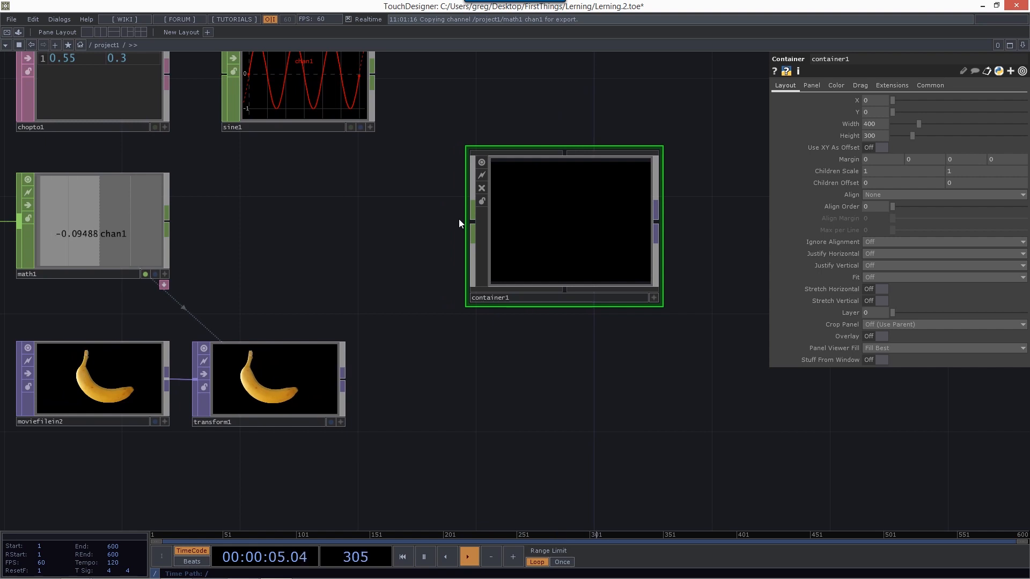
{"action": "right_click", "coordinate": [472, 224]}
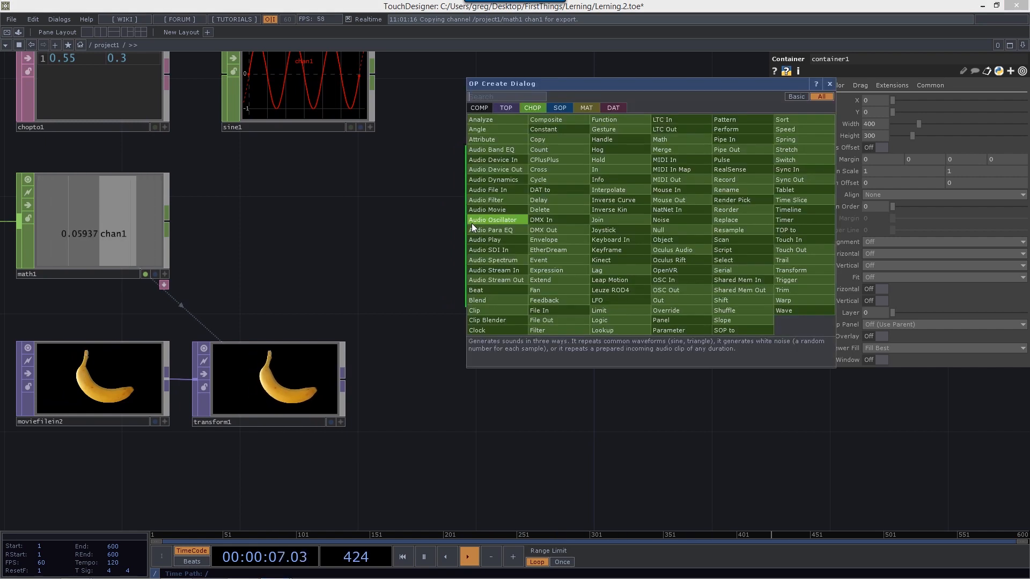
{"action": "left_click", "coordinate": [505, 281]}
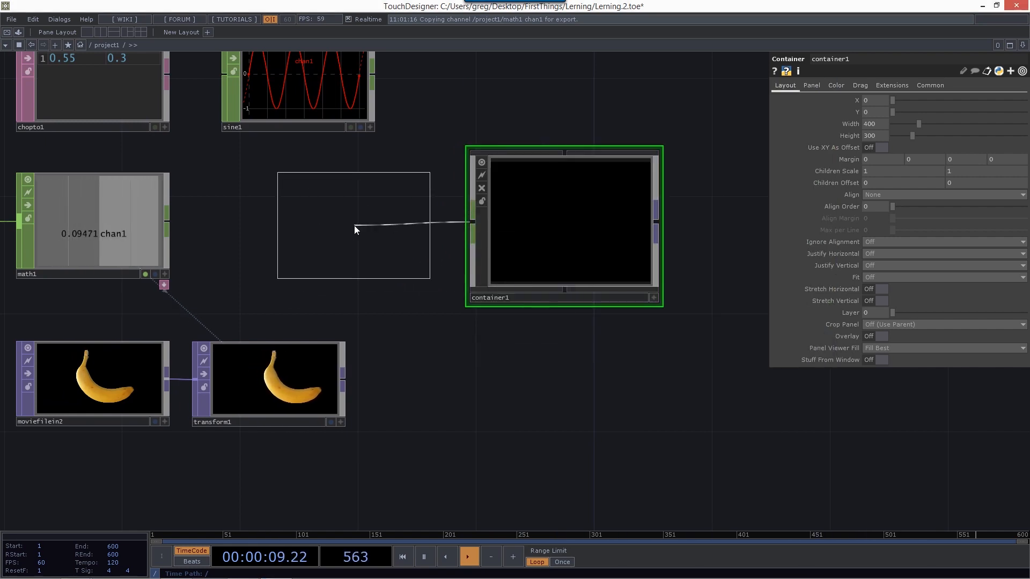
{"action": "left_click", "coordinate": [356, 228]}
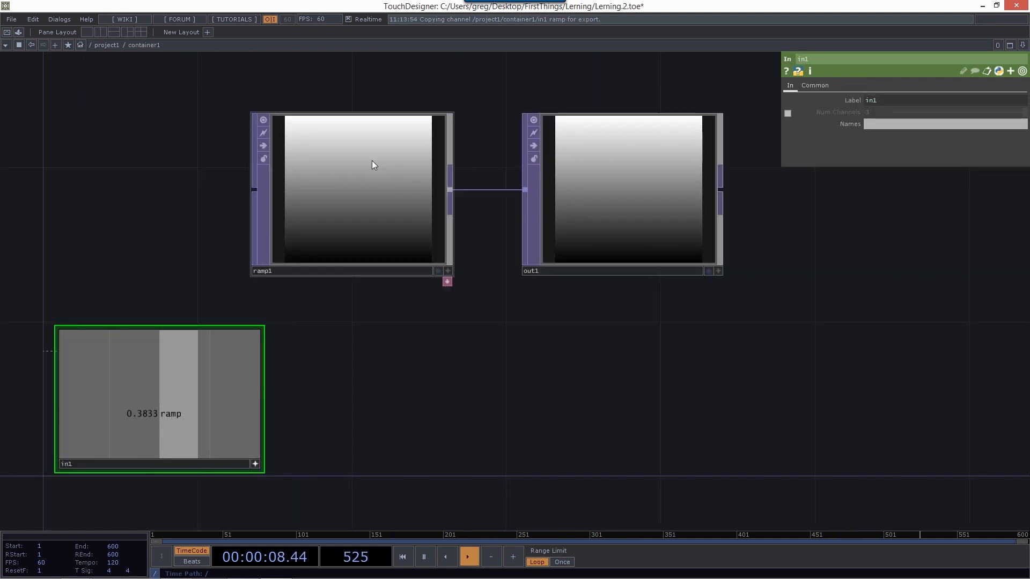
Step: Inside container1, export in1's ramp channel to the Phase parameter of ramp1
{"action": "left_click", "coordinate": [374, 164]}
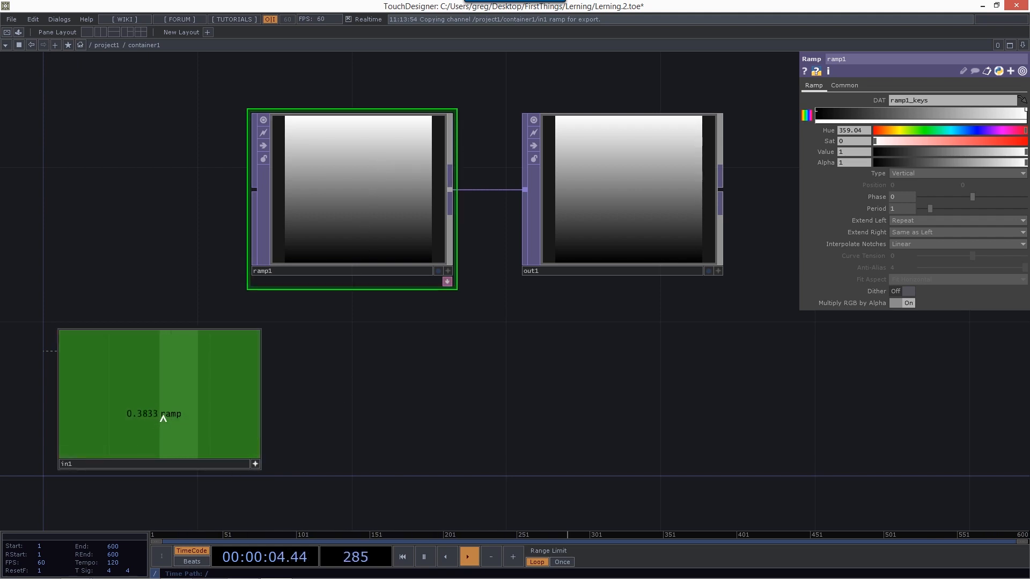
{"action": "left_click_drag", "start_coordinate": [163, 418], "coordinate": [900, 197]}
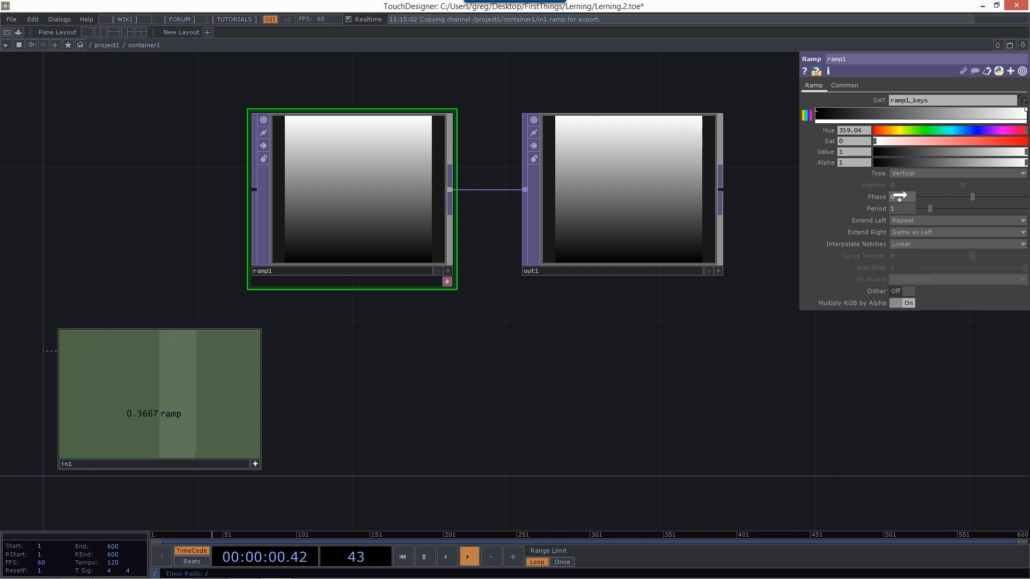
{"action": "left_click_drag", "start_coordinate": [900, 197], "coordinate": [906, 195]}
{"action": "left_click", "coordinate": [923, 197]}
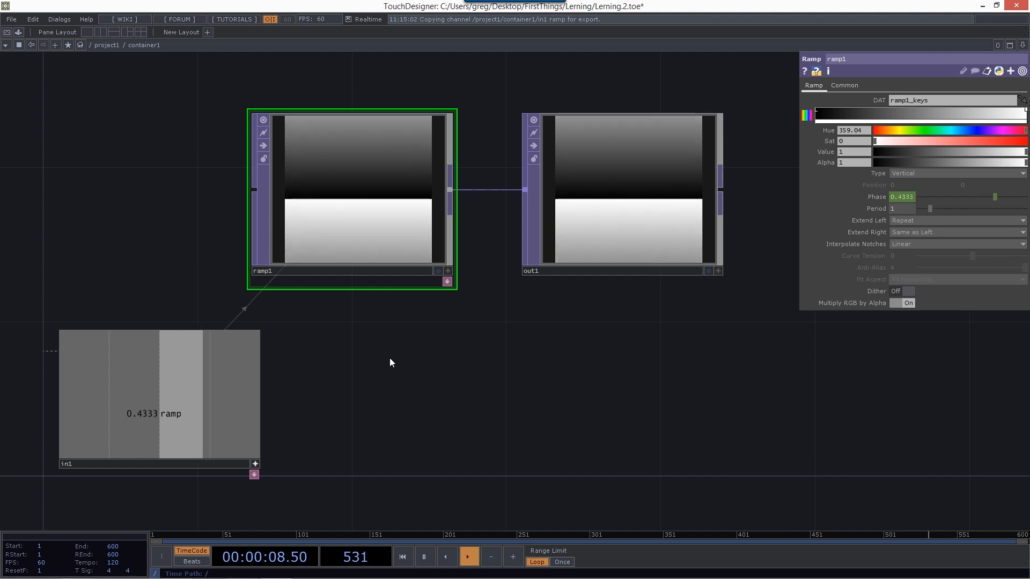
Step: Return to the project1 network and set container1's Background TOP to ./out1
{"action": "key", "text": "u"}
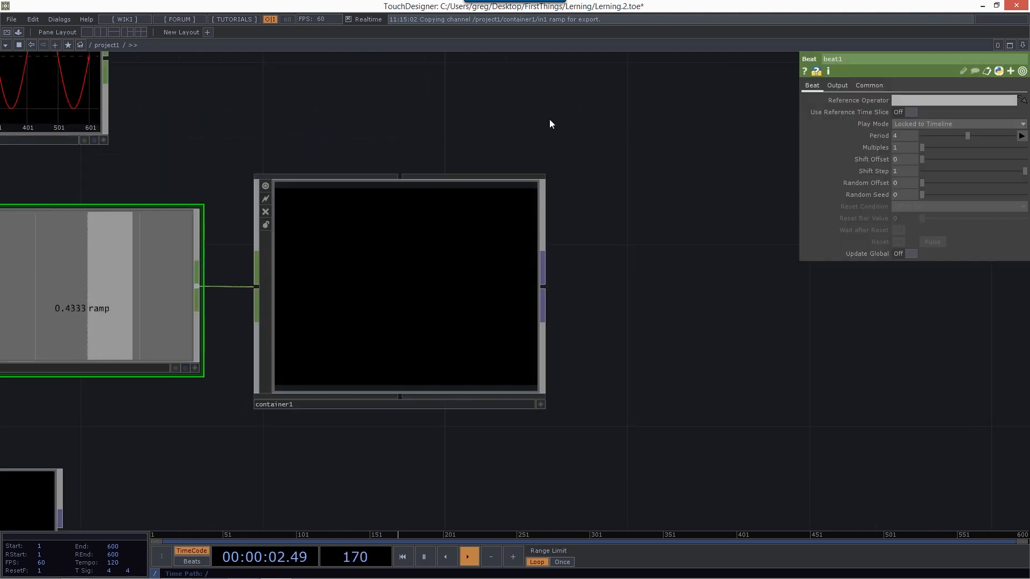
{"action": "left_click", "coordinate": [458, 252]}
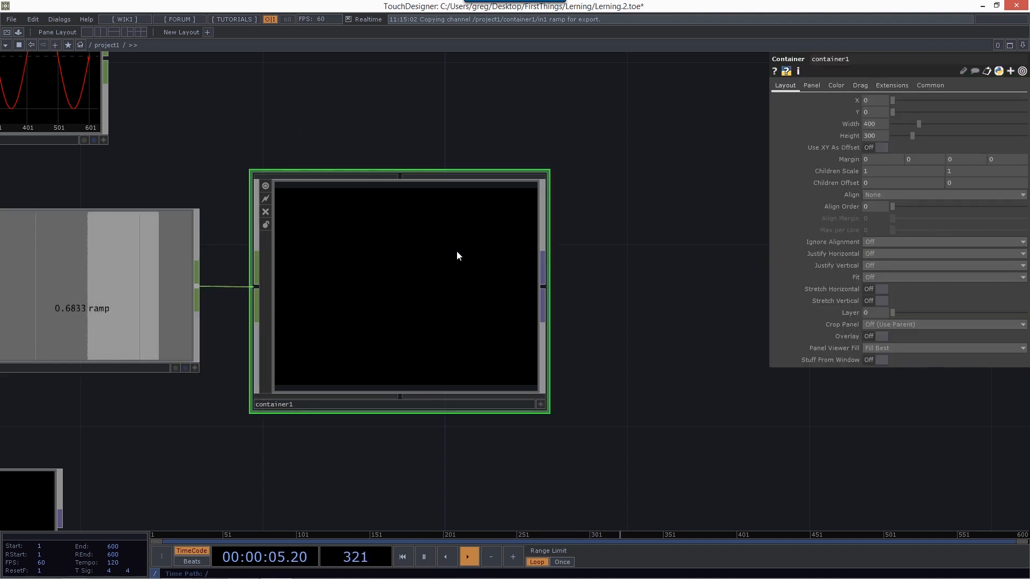
{"action": "left_click", "coordinate": [809, 85]}
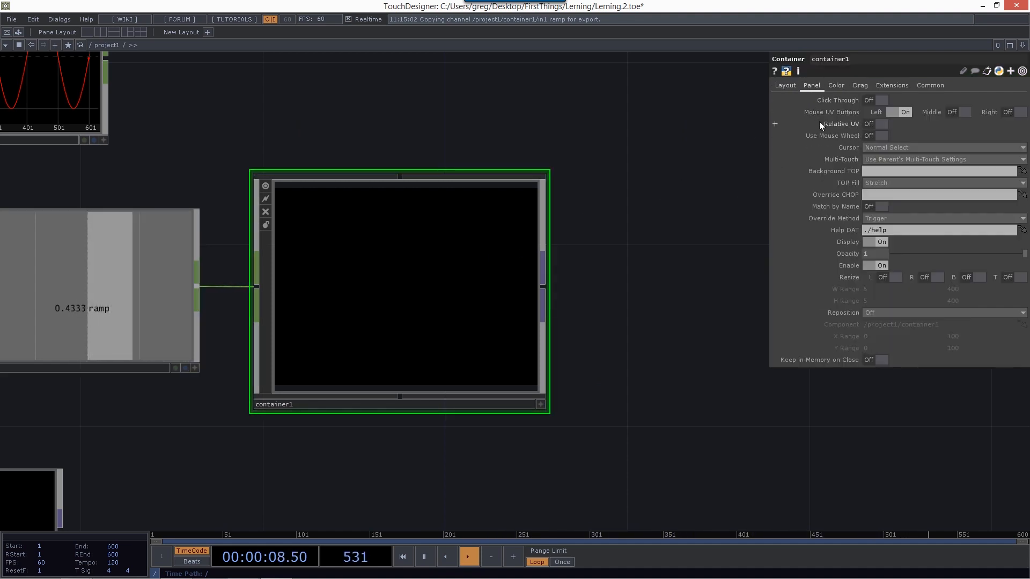
{"action": "left_click", "coordinate": [880, 172]}
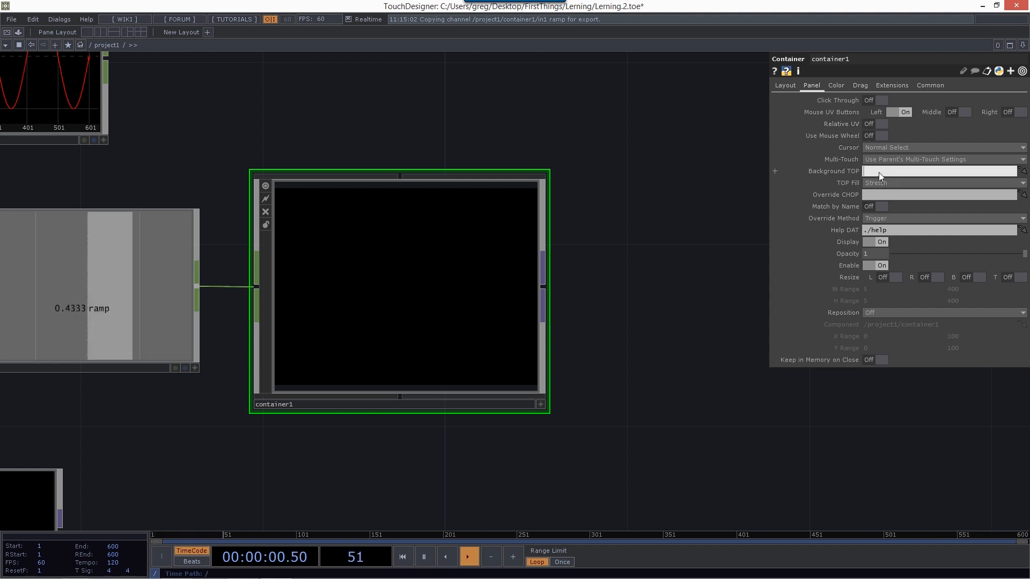
{"action": "type", "text": "./out1"}
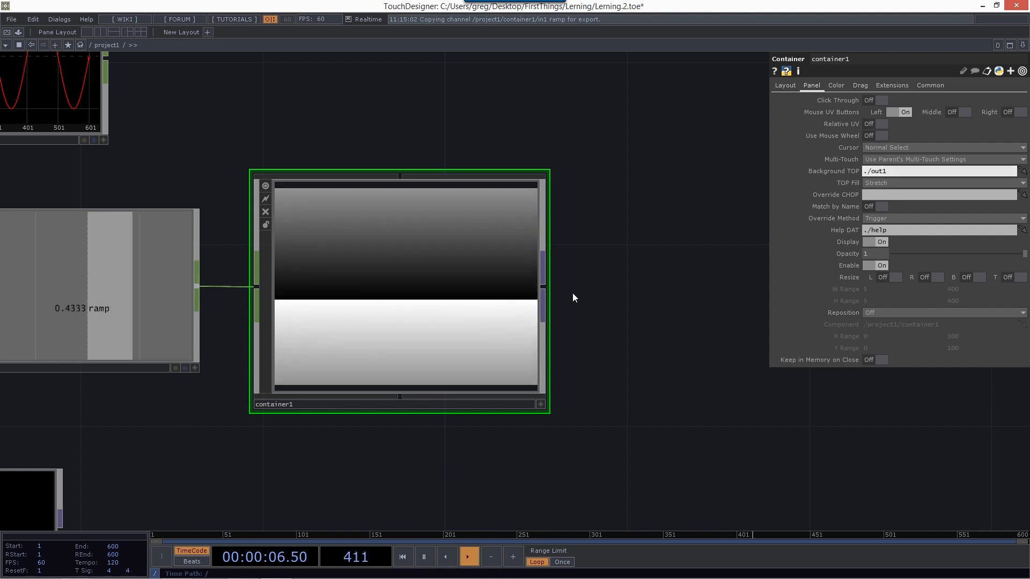
Step: Add a Null TOP beside container1, wired to the container's TOP output
{"action": "right_click", "coordinate": [546, 285]}
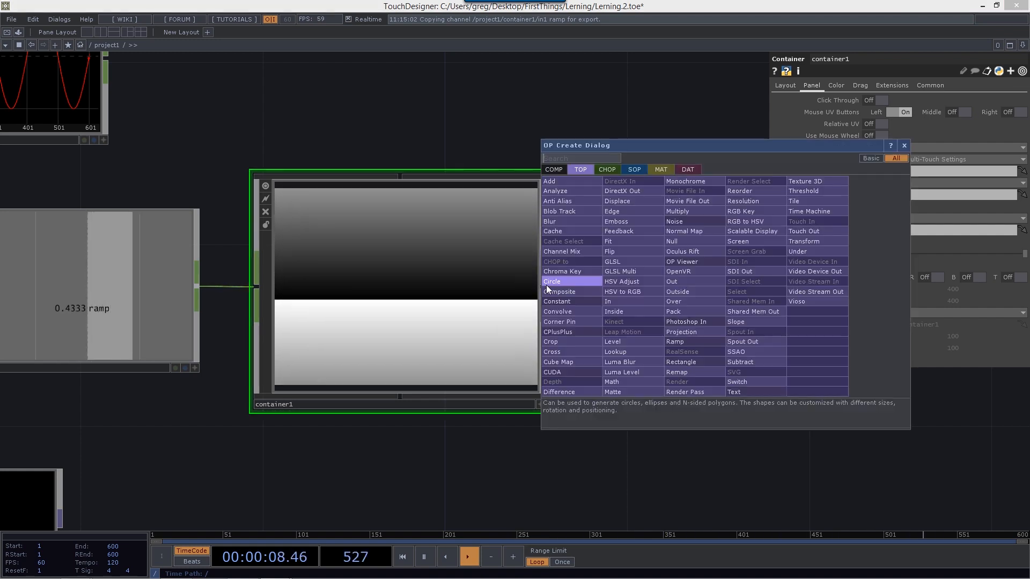
{"action": "left_click", "coordinate": [676, 240]}
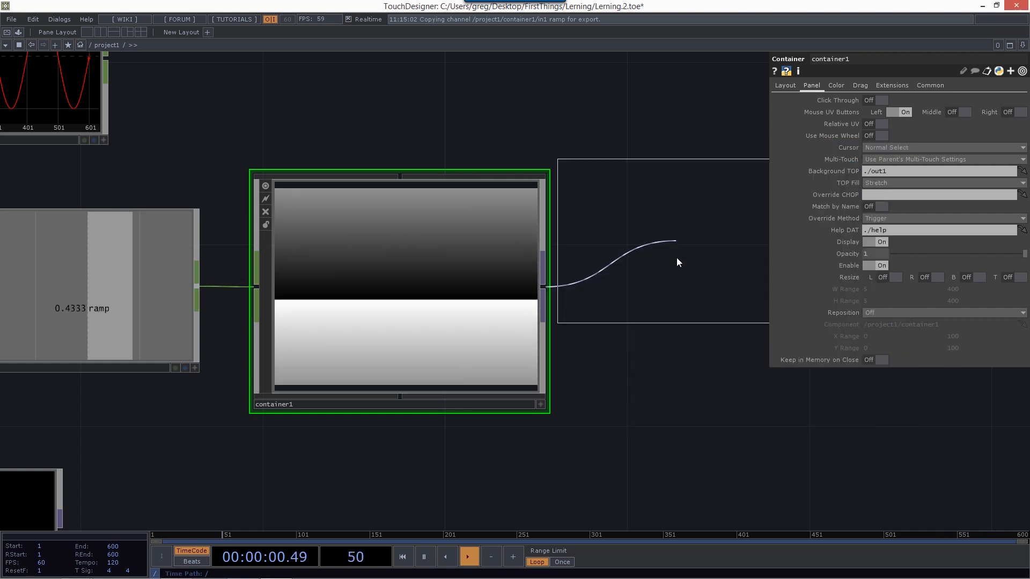
{"action": "left_click", "coordinate": [708, 268]}
{"action": "scroll", "coordinate": [538, 115], "scroll_direction": "down", "scroll_amount": 2}
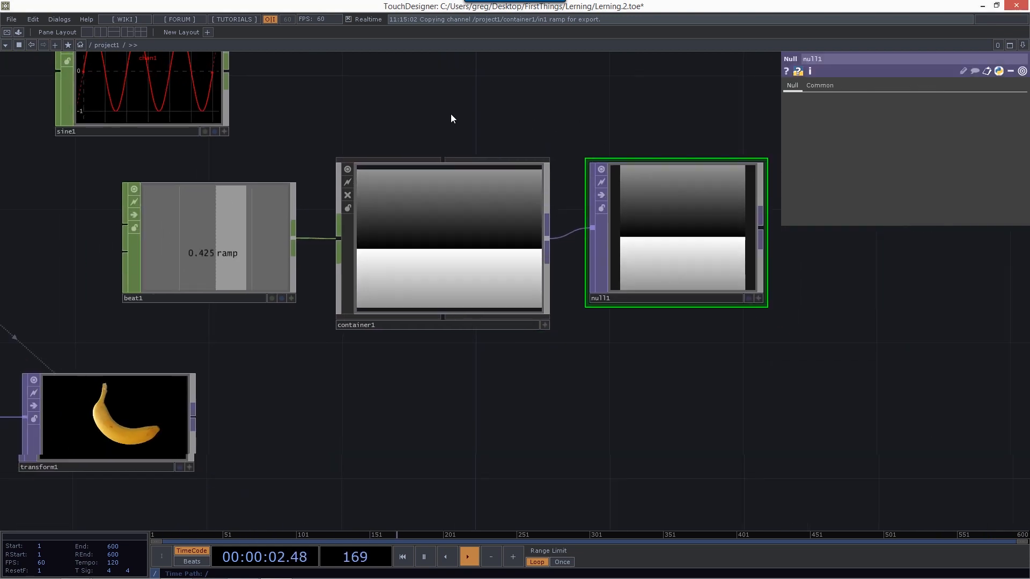
Step: Wire math1's output into container1's CHOP input in place of beat1, and move beat1 below the new wire
{"action": "left_click_drag", "start_coordinate": [452, 113], "coordinate": [459, 127]}
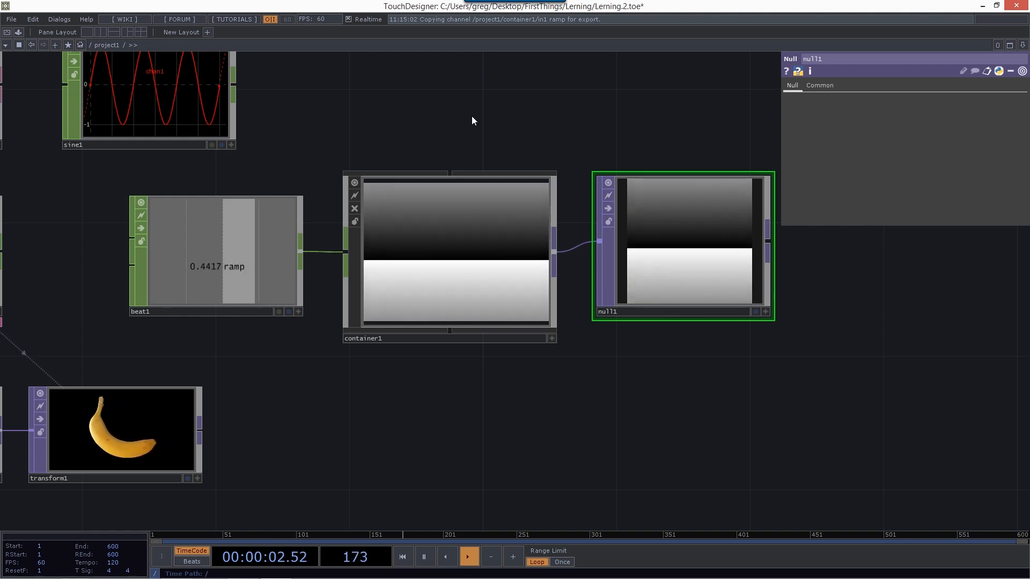
{"action": "left_click_drag", "start_coordinate": [451, 114], "coordinate": [520, 179]}
{"action": "scroll", "coordinate": [488, 189], "scroll_direction": "down", "scroll_amount": 2}
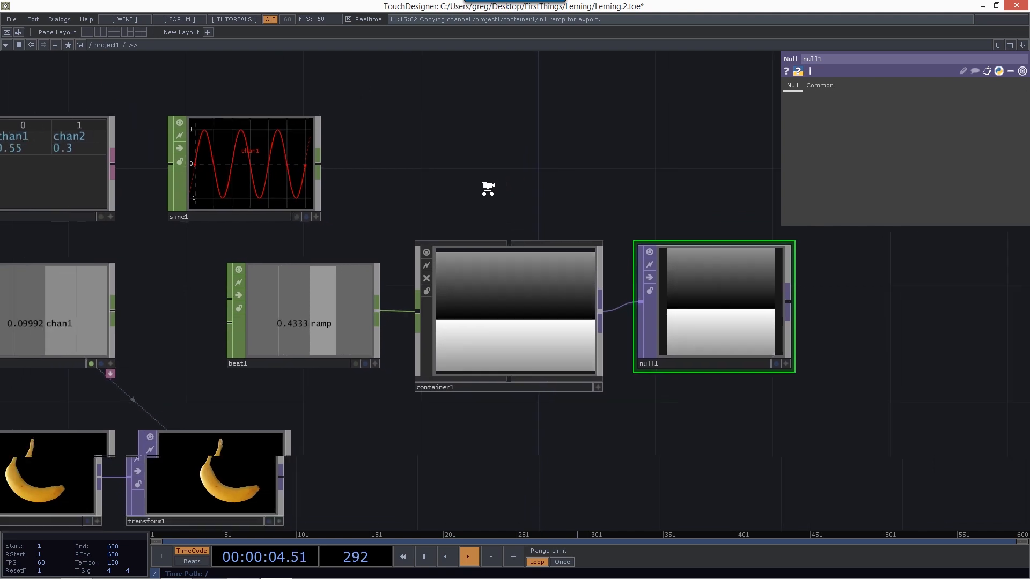
{"action": "scroll", "coordinate": [488, 189], "scroll_direction": "down", "scroll_amount": 3}
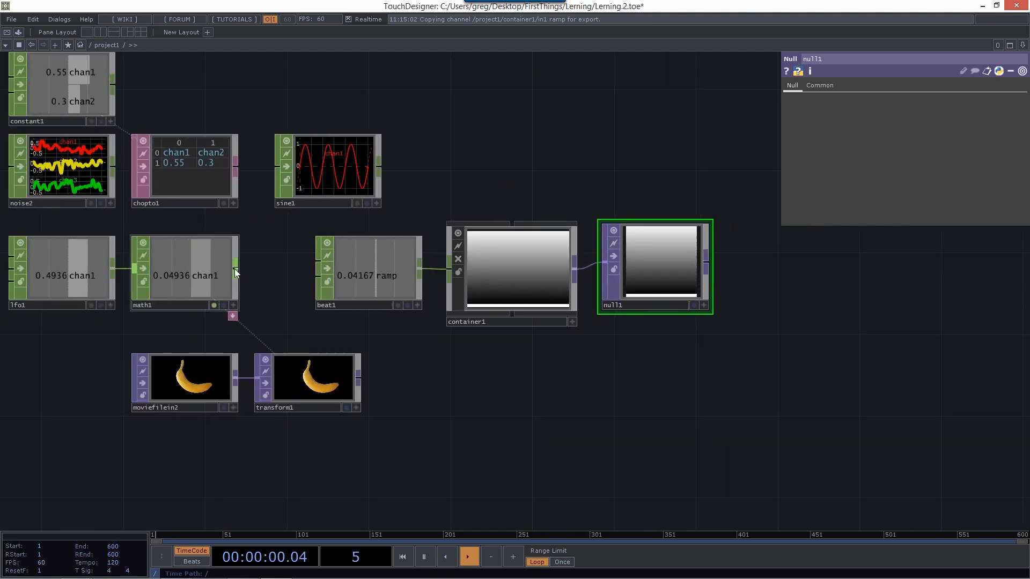
{"action": "left_click_drag", "start_coordinate": [234, 268], "coordinate": [438, 269]}
{"action": "left_click_drag", "start_coordinate": [367, 286], "coordinate": [368, 327]}
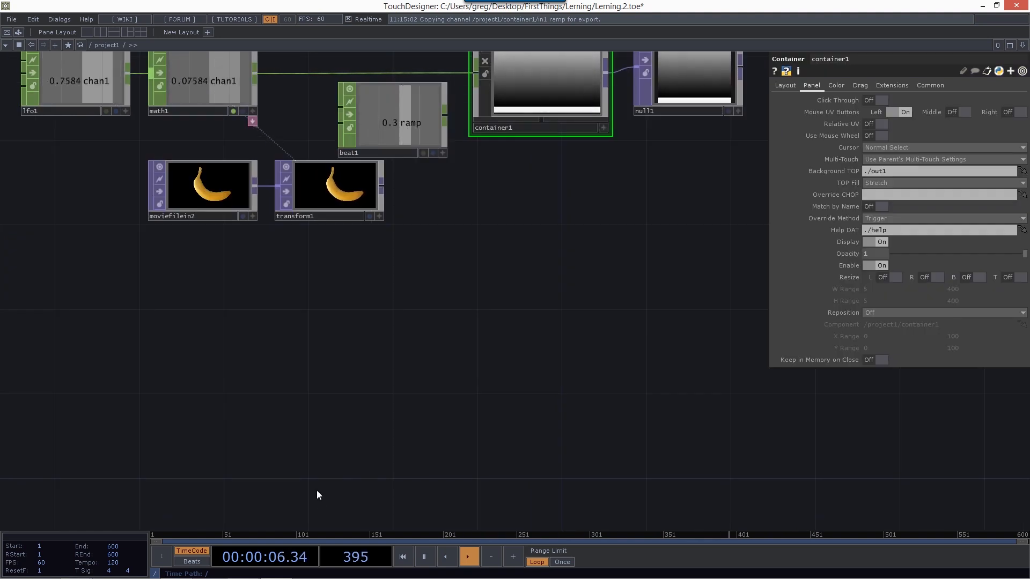
Step: Add a Select CHOP in the empty area below moviefilein2 and transform1
{"action": "left_click_drag", "start_coordinate": [495, 402], "coordinate": [488, 402]}
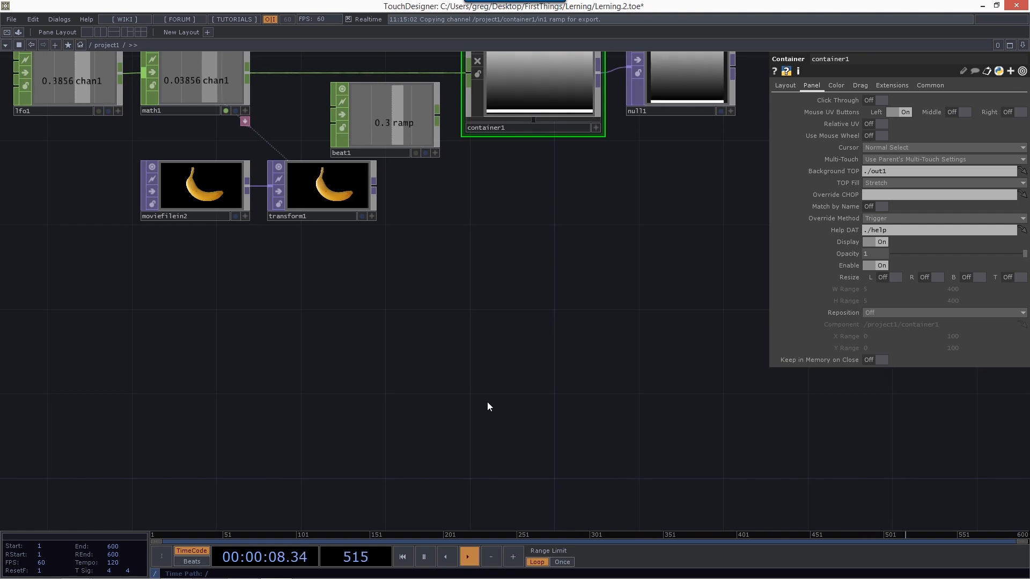
{"action": "left_click_drag", "start_coordinate": [477, 349], "coordinate": [484, 408]}
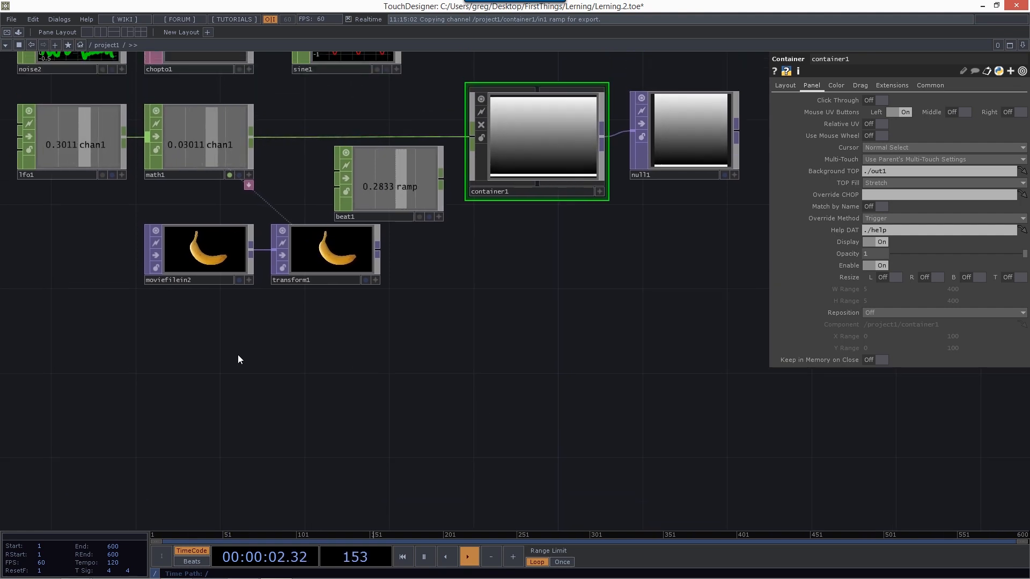
{"action": "key", "text": "Tab"}
{"action": "type", "text": "se"}
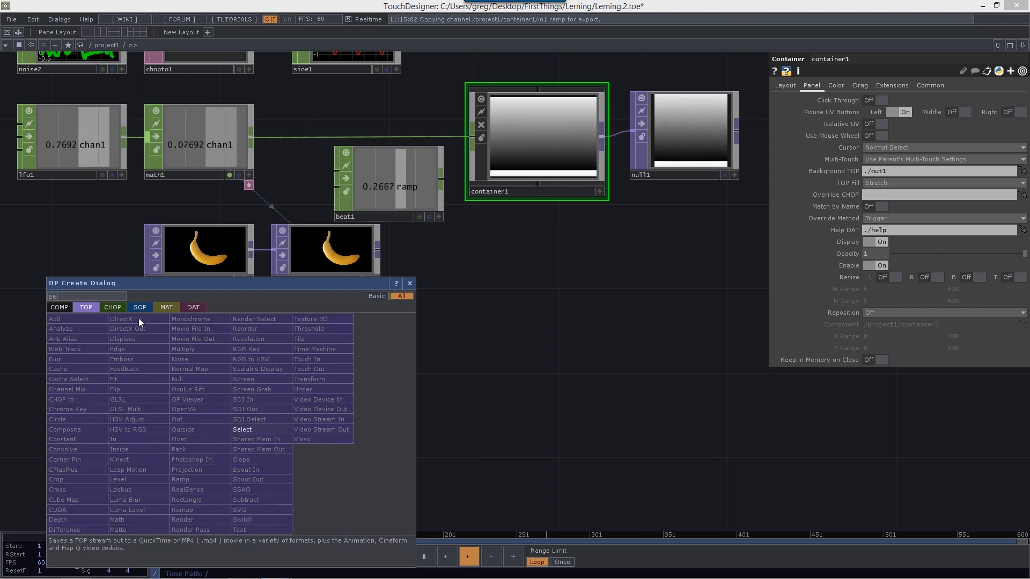
{"action": "left_click", "coordinate": [117, 308]}
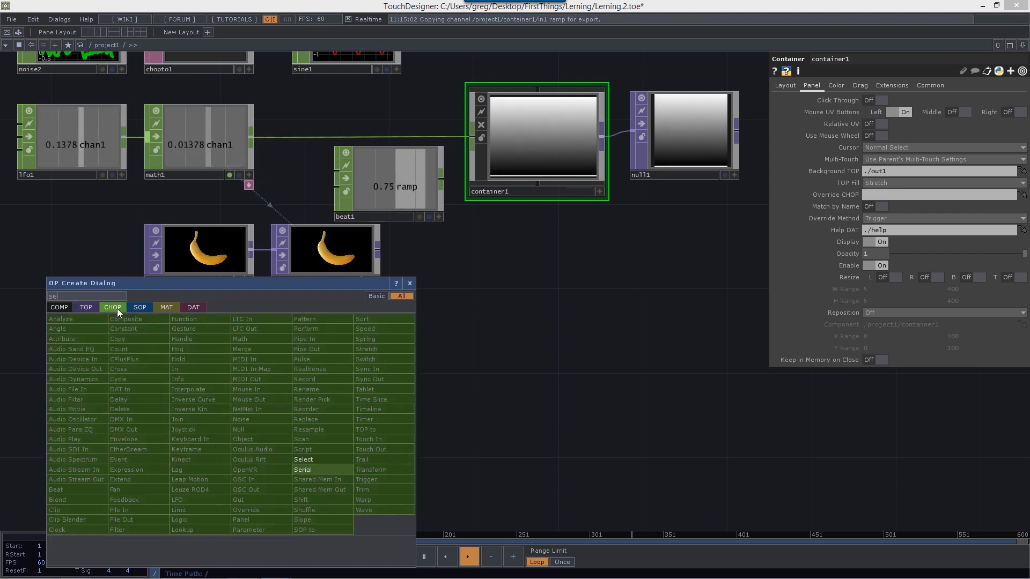
{"action": "left_click", "coordinate": [303, 459]}
{"action": "left_click", "coordinate": [261, 346]}
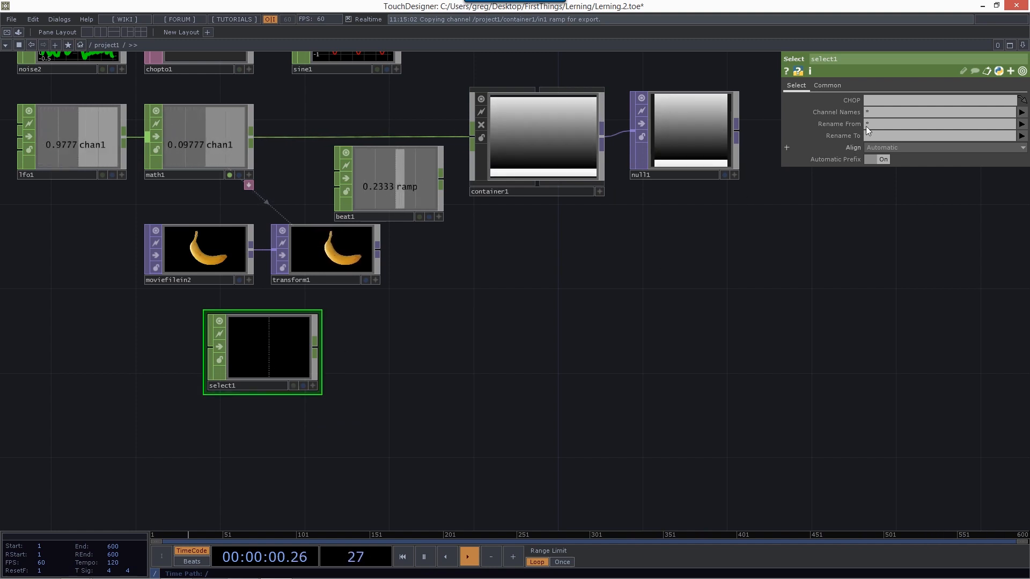
Step: Set select1's CHOP parameter to the absolute path /project1/pattern1
{"action": "left_click", "coordinate": [882, 101]}
{"action": "type", "text": "/"}
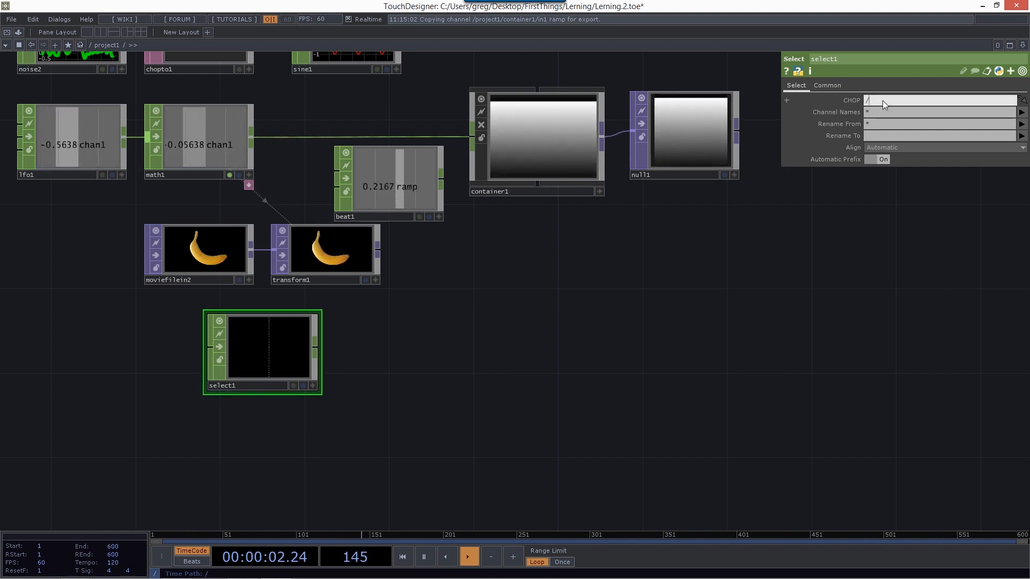
{"action": "type", "text": "project"}
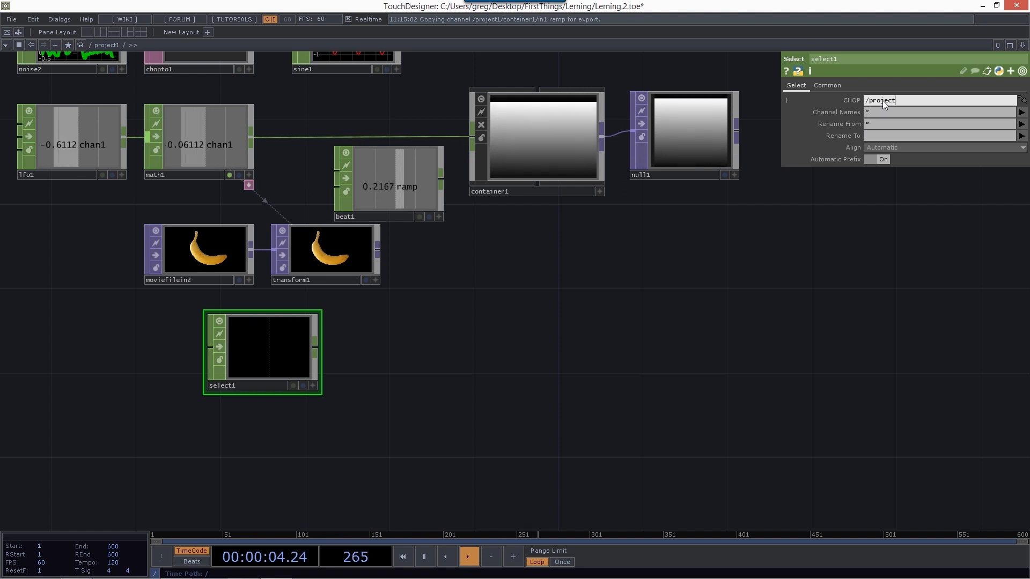
{"action": "type", "text": "1/pa"}
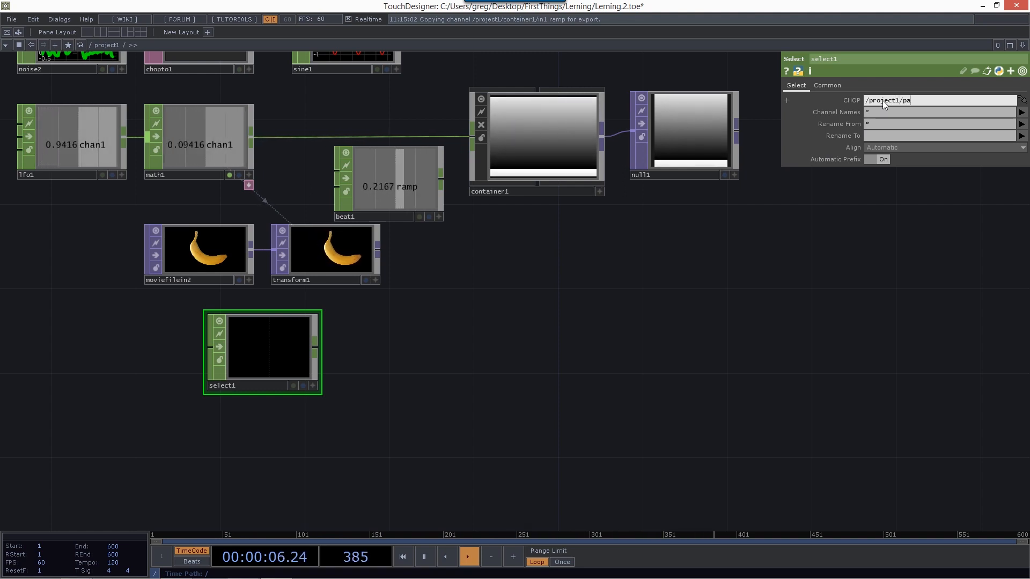
{"action": "type", "text": "ttern1"}
{"action": "key", "text": "Return"}
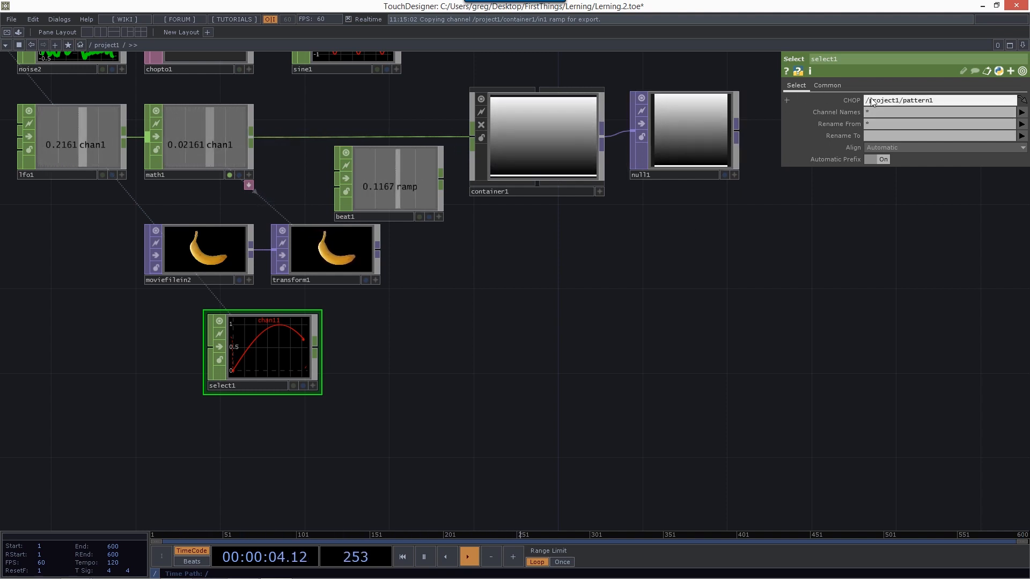
Step: Go up to the root network to examine the path hierarchy and return to project1
{"action": "left_click", "coordinate": [80, 45]}
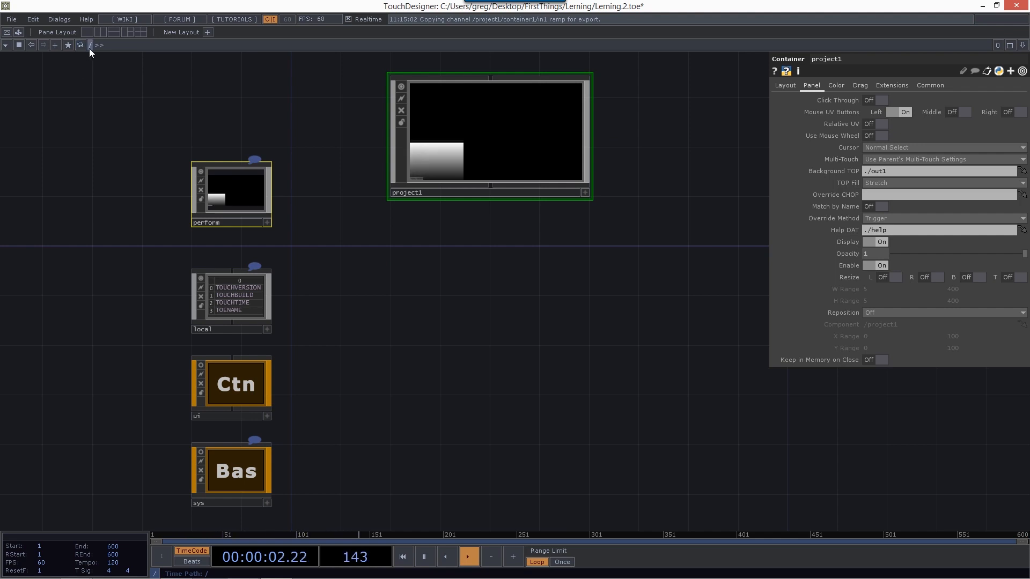
{"action": "left_click", "coordinate": [90, 45]}
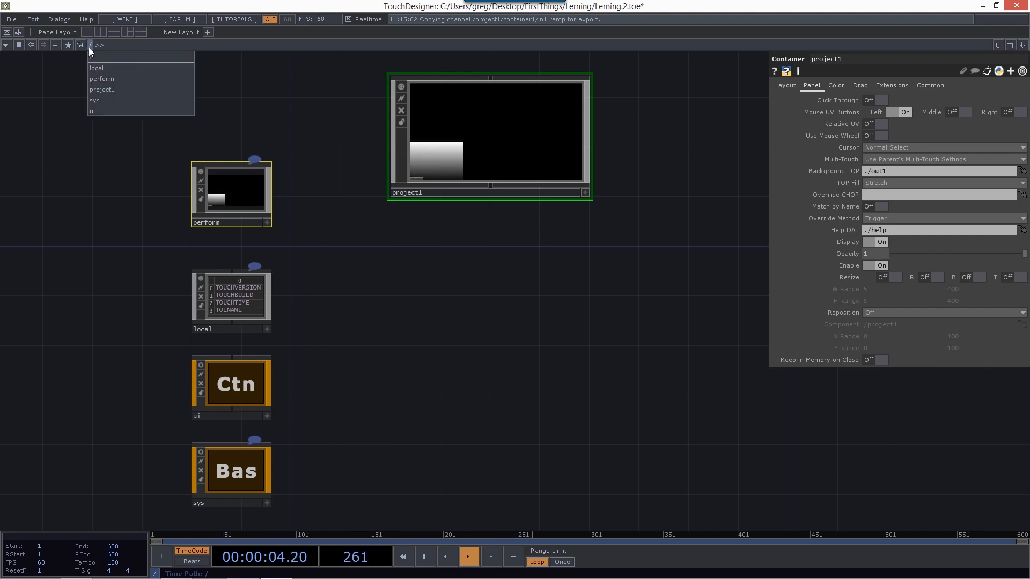
{"action": "left_click", "coordinate": [98, 89]}
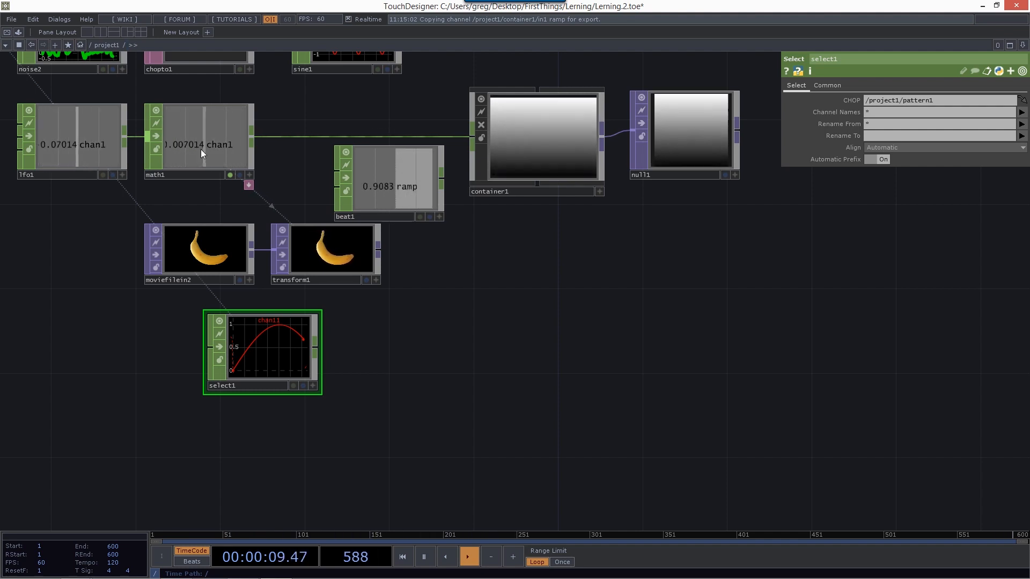
Step: Add a Select TOP beside the select1 CHOP, below transform1
{"action": "left_click_drag", "start_coordinate": [607, 281], "coordinate": [570, 299]}
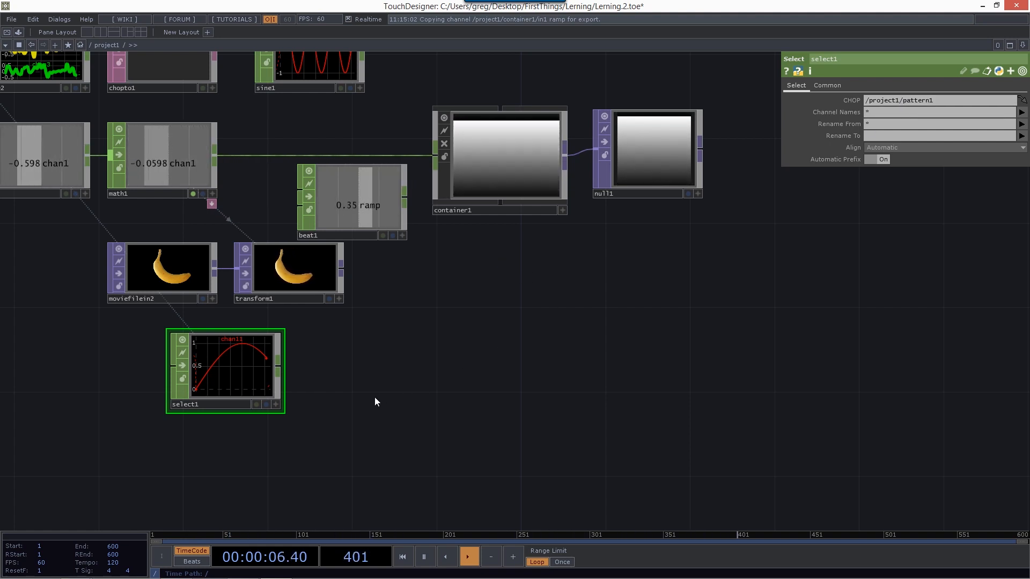
{"action": "key", "text": "Tab"}
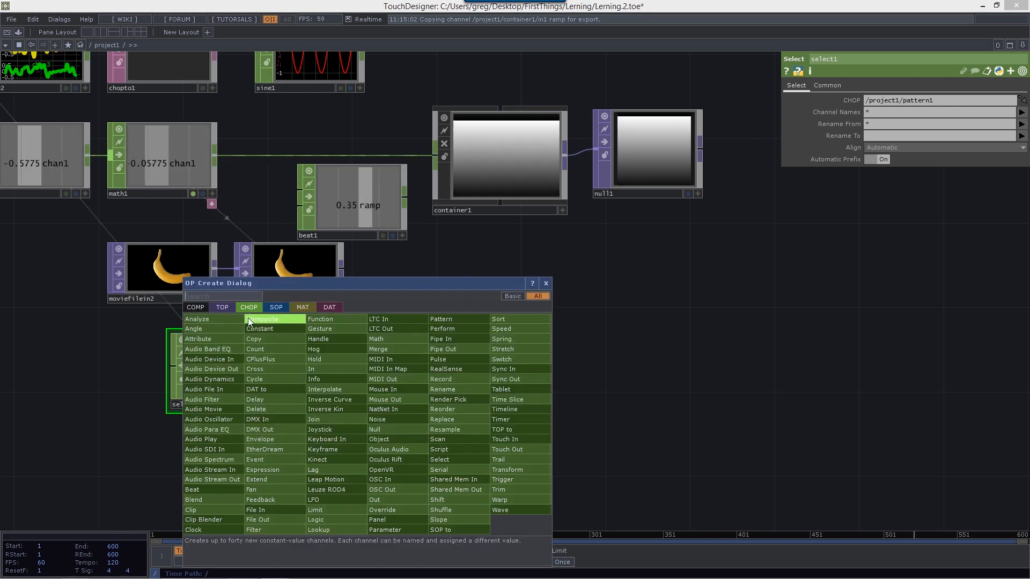
{"action": "left_click", "coordinate": [218, 308]}
{"action": "type", "text": "se"}
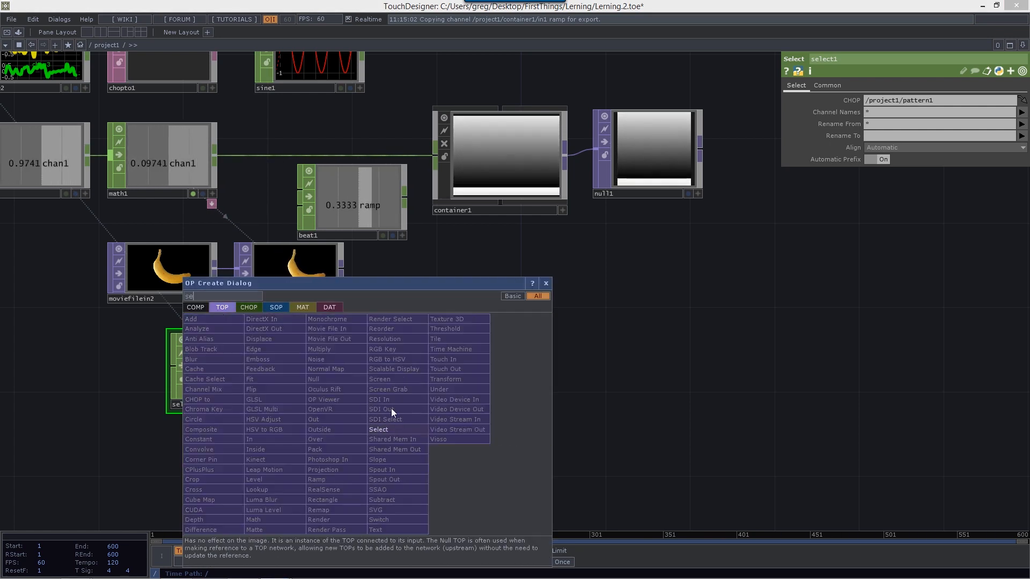
{"action": "left_click", "coordinate": [392, 431]}
{"action": "left_click", "coordinate": [383, 372]}
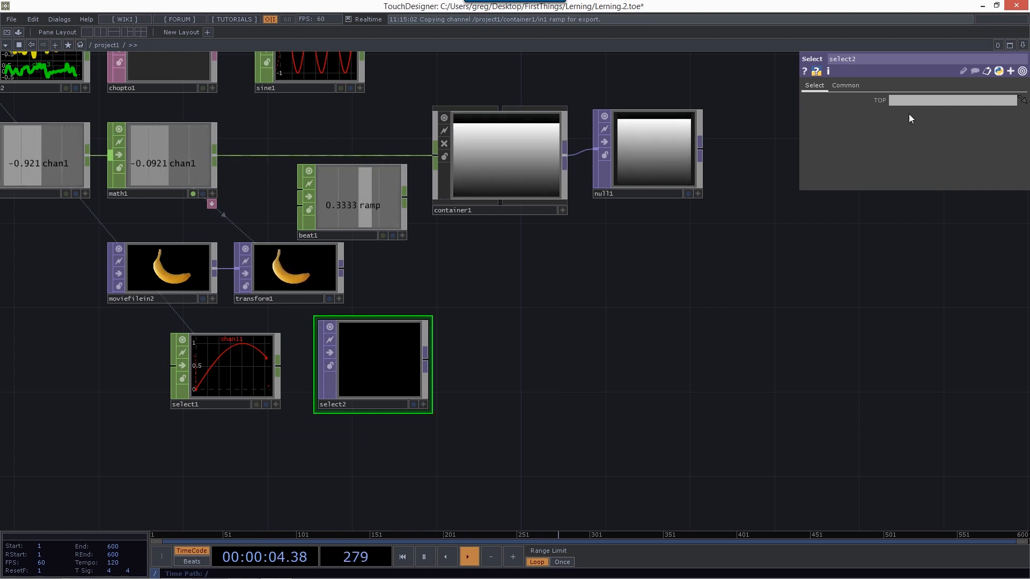
Step: Set select2's TOP parameter to transform1
{"action": "type", "text": "tra"}
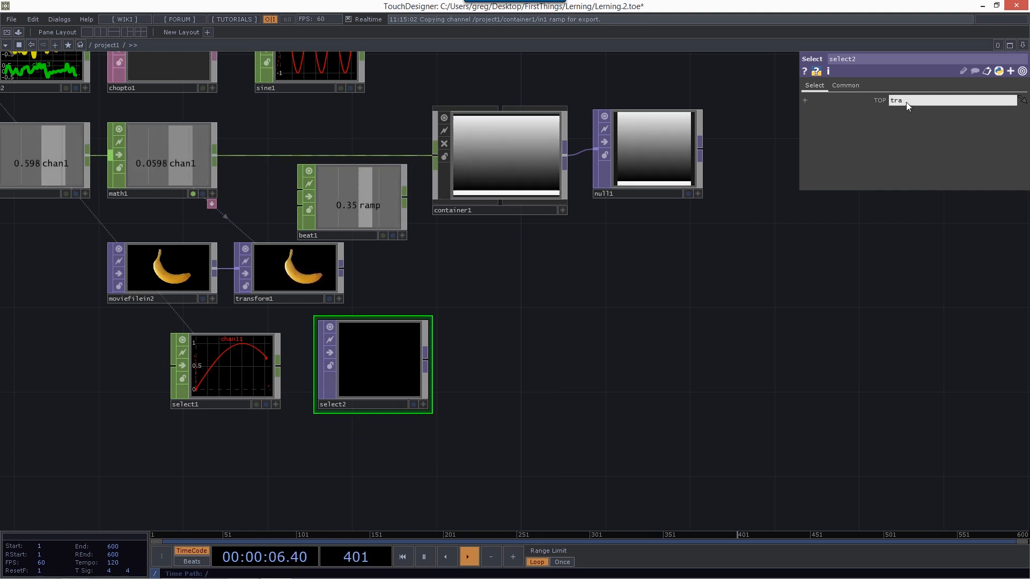
{"action": "type", "text": "nsform1"}
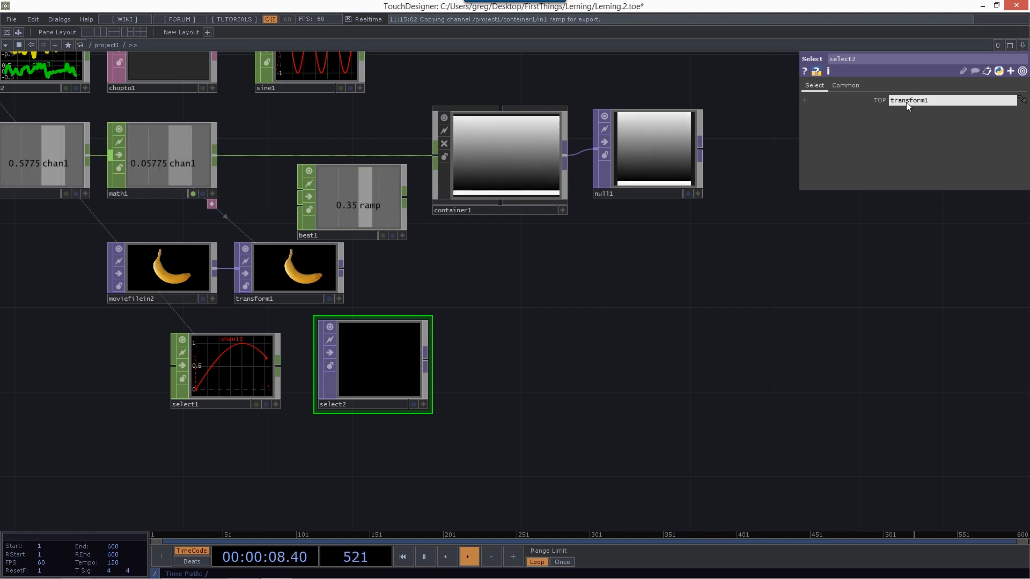
{"action": "key", "text": "Return"}
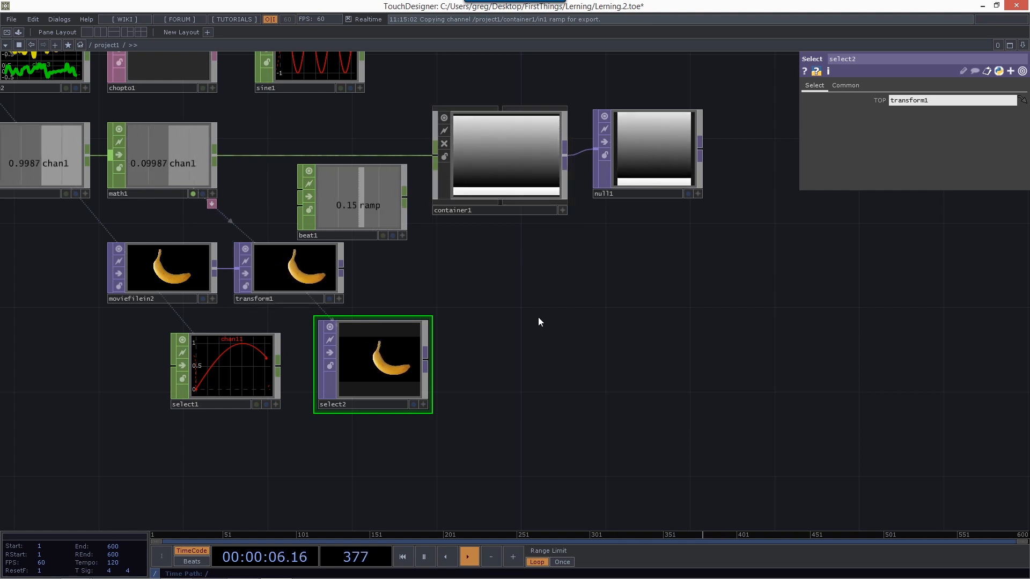
Step: Add an Info CHOP beside select2, below container1
{"action": "key", "text": "Tab"}
{"action": "left_click", "coordinate": [422, 308]}
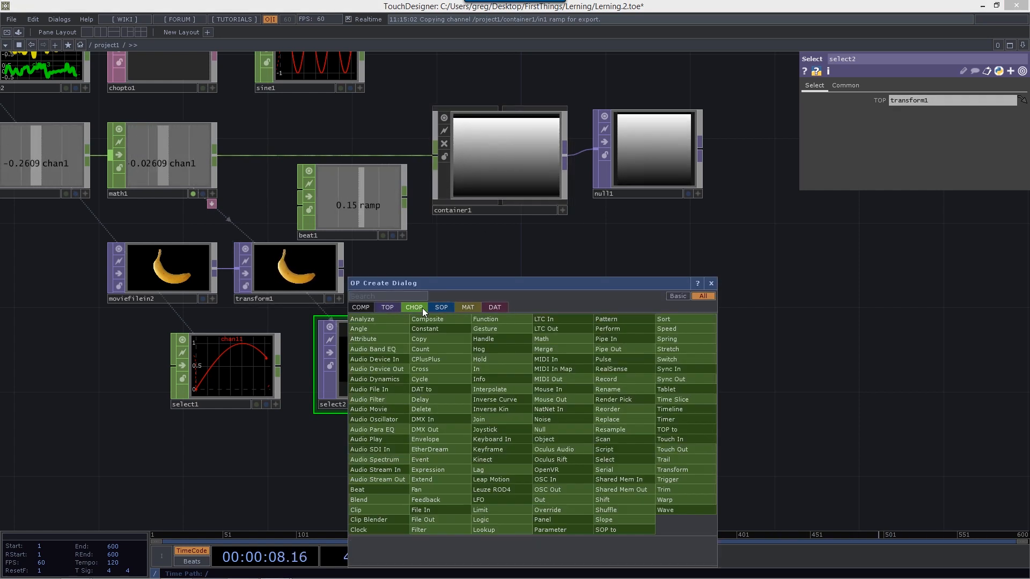
{"action": "type", "text": "in"}
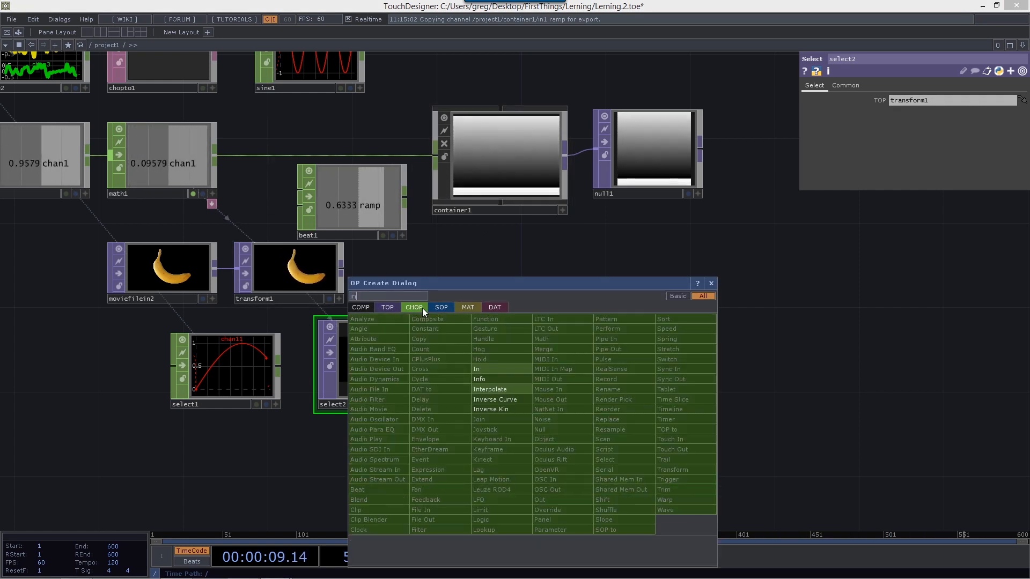
{"action": "left_click", "coordinate": [492, 381]}
{"action": "left_click", "coordinate": [527, 369]}
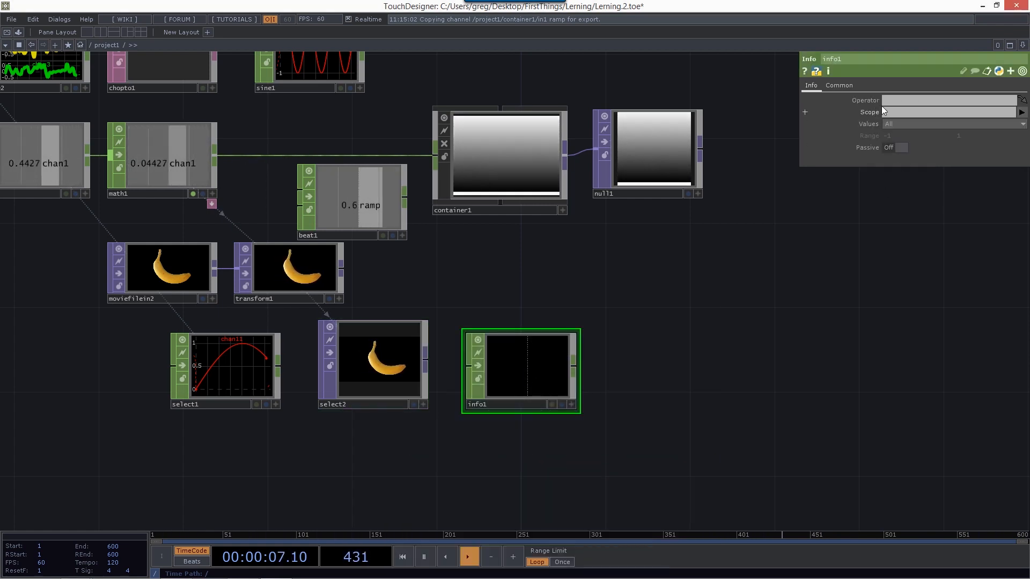
Step: Set info1's Operator parameter to container1/out1
{"action": "left_click", "coordinate": [899, 105]}
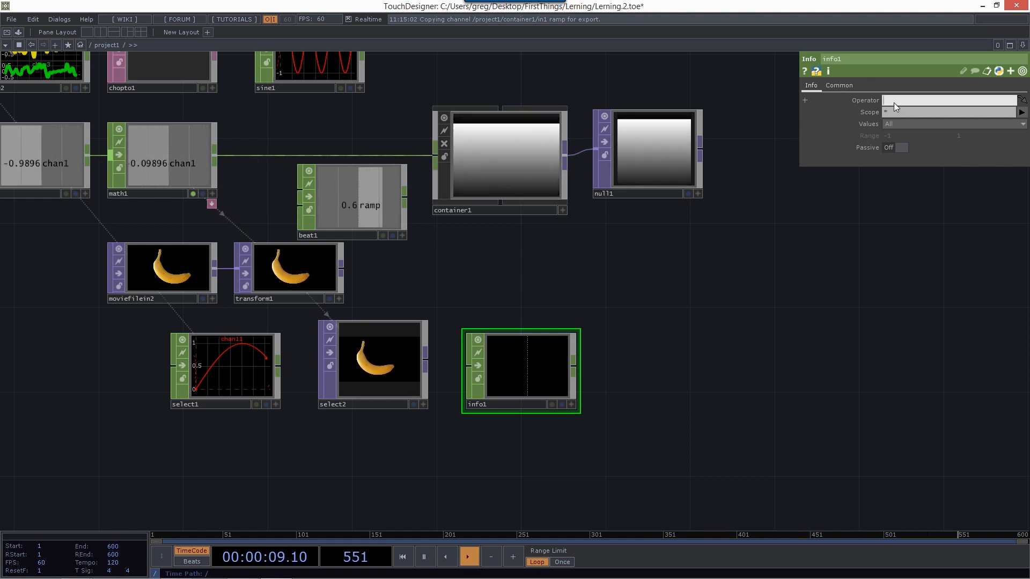
{"action": "type", "text": "contai"}
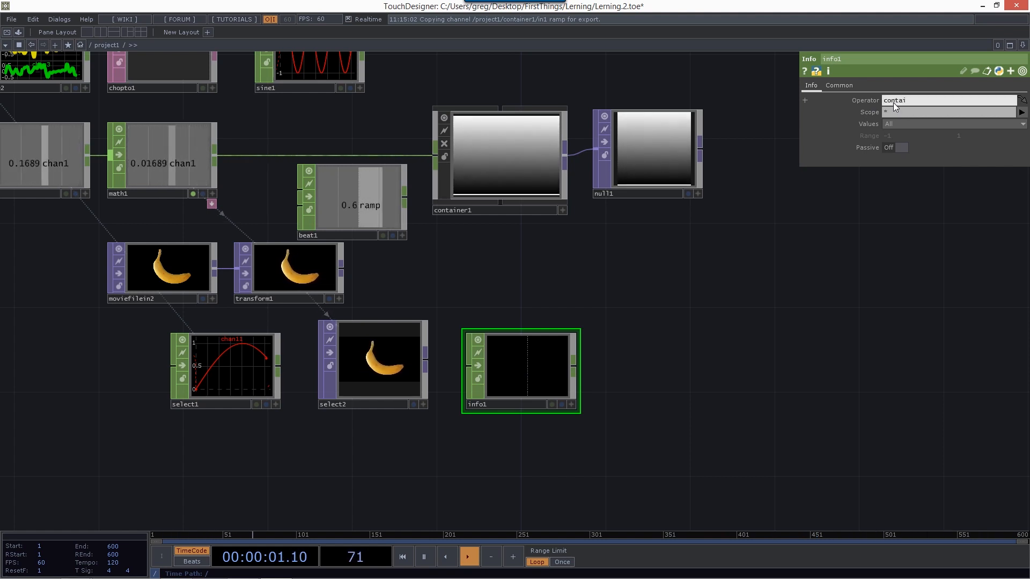
{"action": "type", "text": "ner1/out1"}
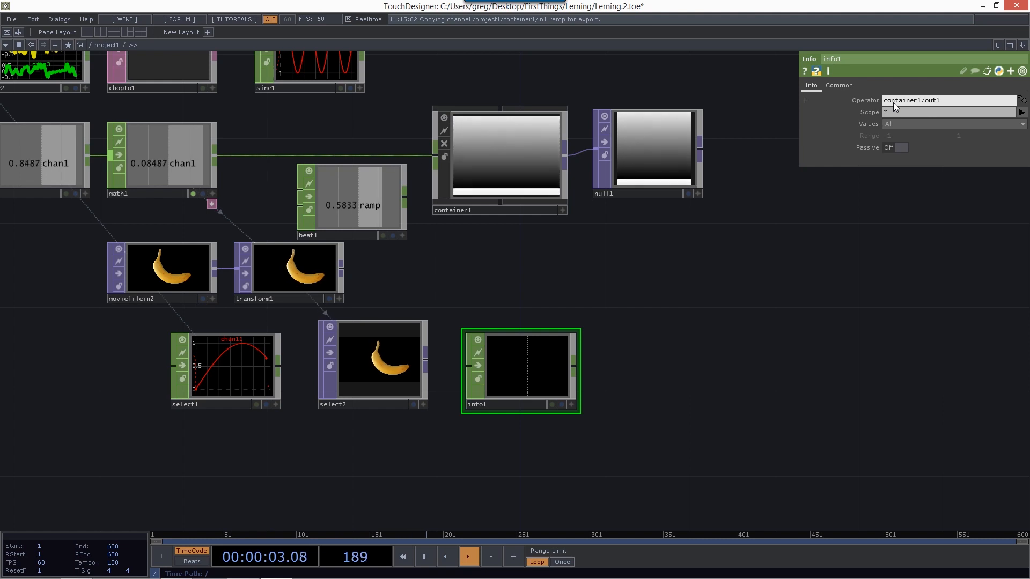
{"action": "key", "text": "Return"}
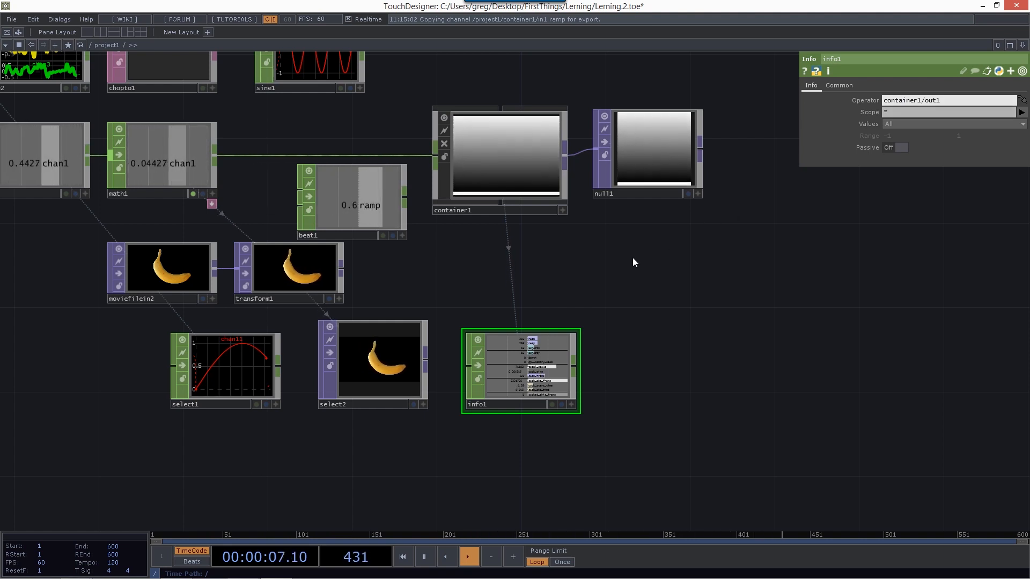
Step: Go inside container1 and add a Select DAT below out1, beside the in1 operator
{"action": "left_click", "coordinate": [499, 140]}
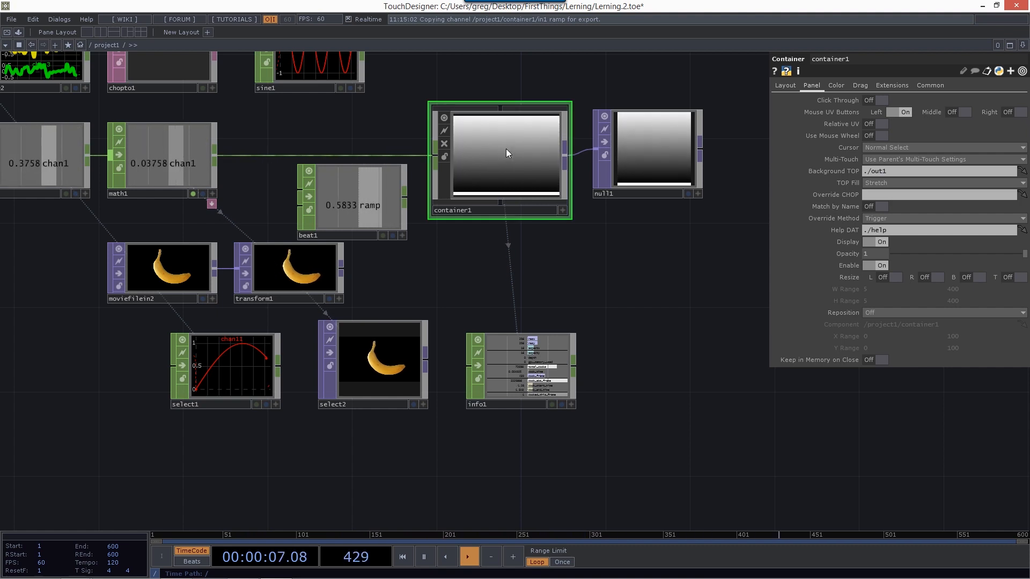
{"action": "scroll", "coordinate": [506, 149], "scroll_direction": "up", "scroll_amount": 5}
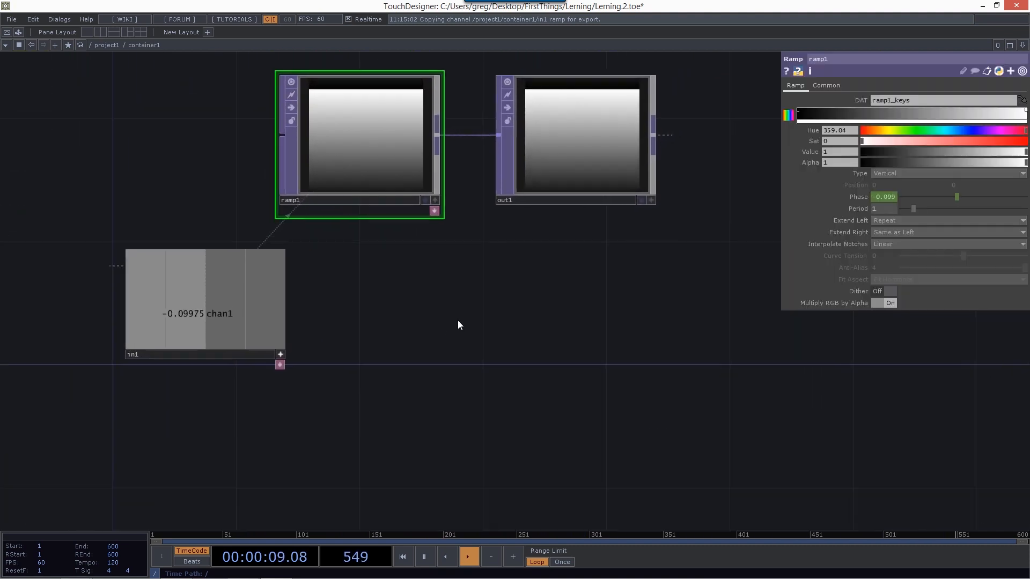
{"action": "left_click_drag", "start_coordinate": [458, 326], "coordinate": [465, 259]}
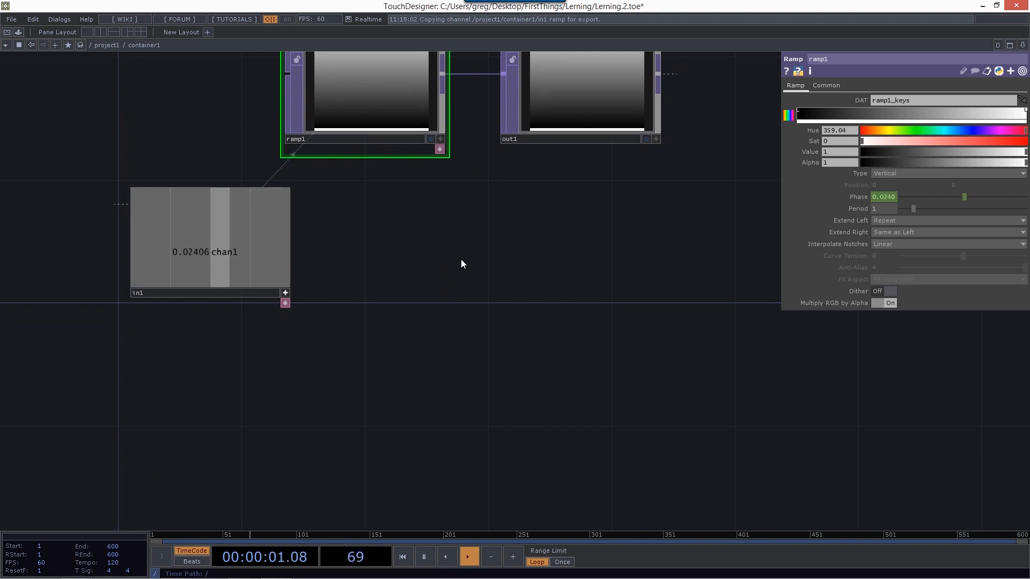
{"action": "key", "text": "Tab"}
{"action": "left_click", "coordinate": [419, 273]}
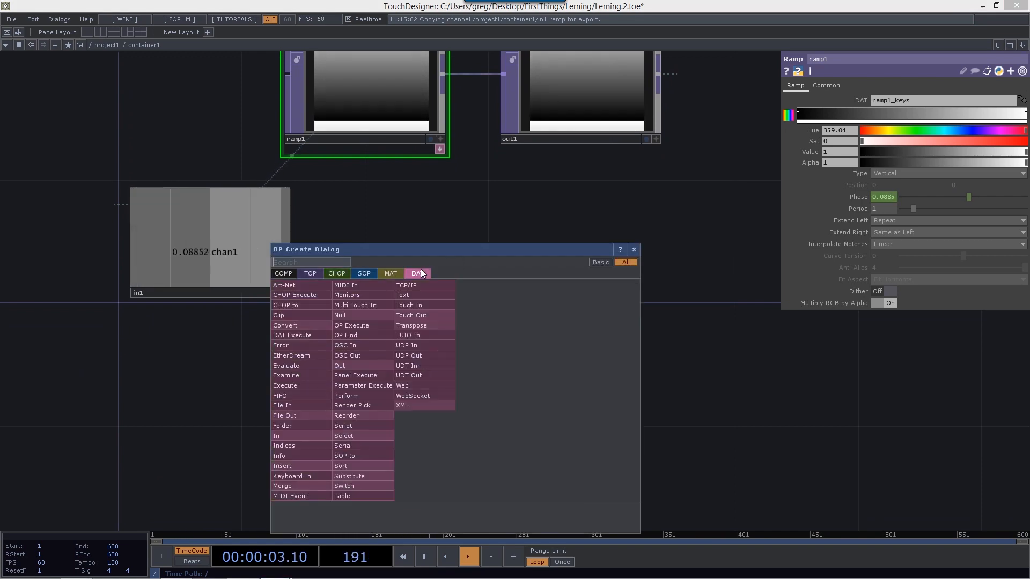
{"action": "type", "text": "se"}
{"action": "left_click", "coordinate": [363, 436]}
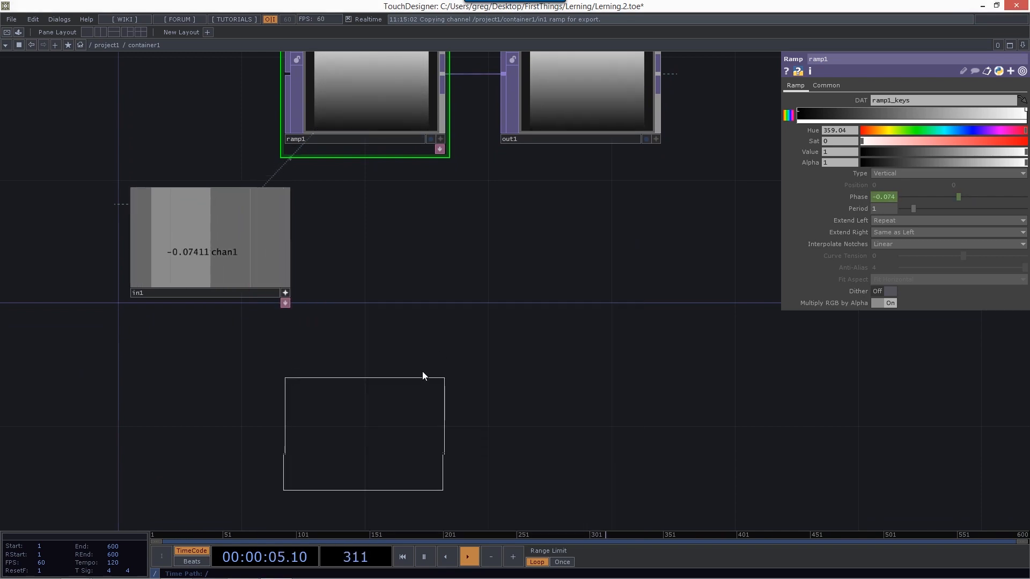
{"action": "left_click", "coordinate": [508, 270]}
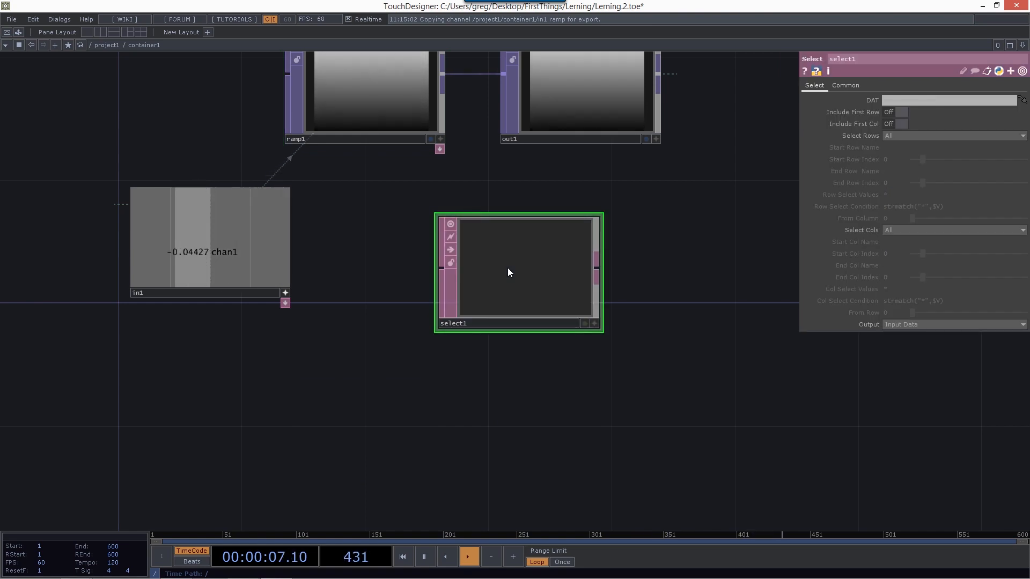
Step: Set the Select DAT's DAT parameter to ../chopto1
{"action": "left_click", "coordinate": [890, 102]}
{"action": "type", "text": "../"}
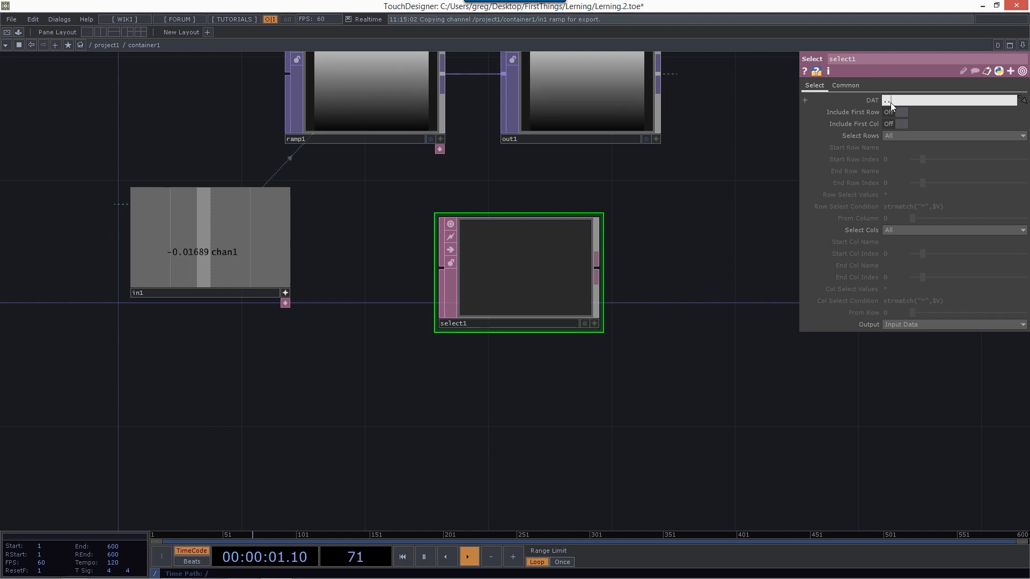
{"action": "type", "text": "chop"}
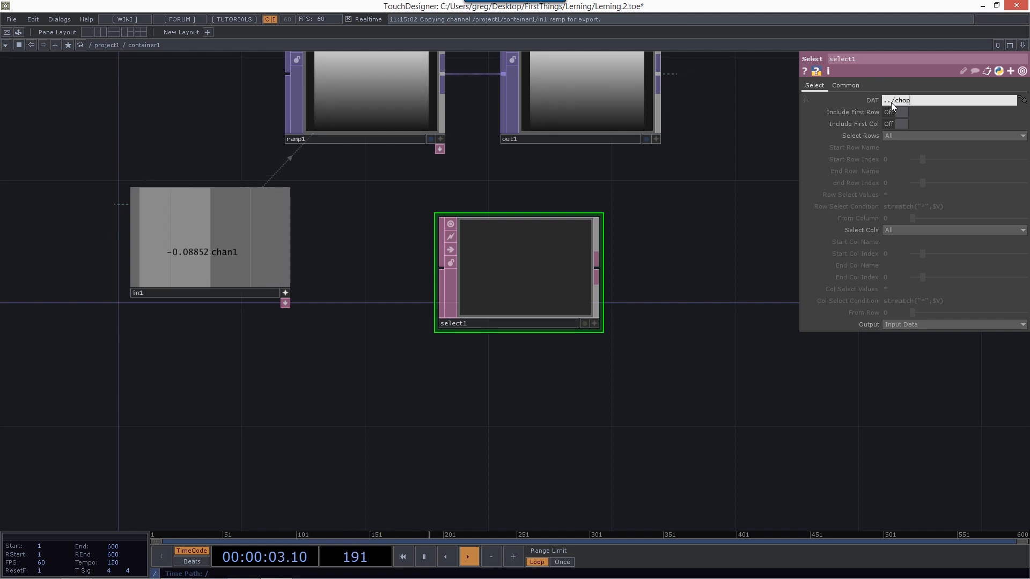
{"action": "type", "text": "to1"}
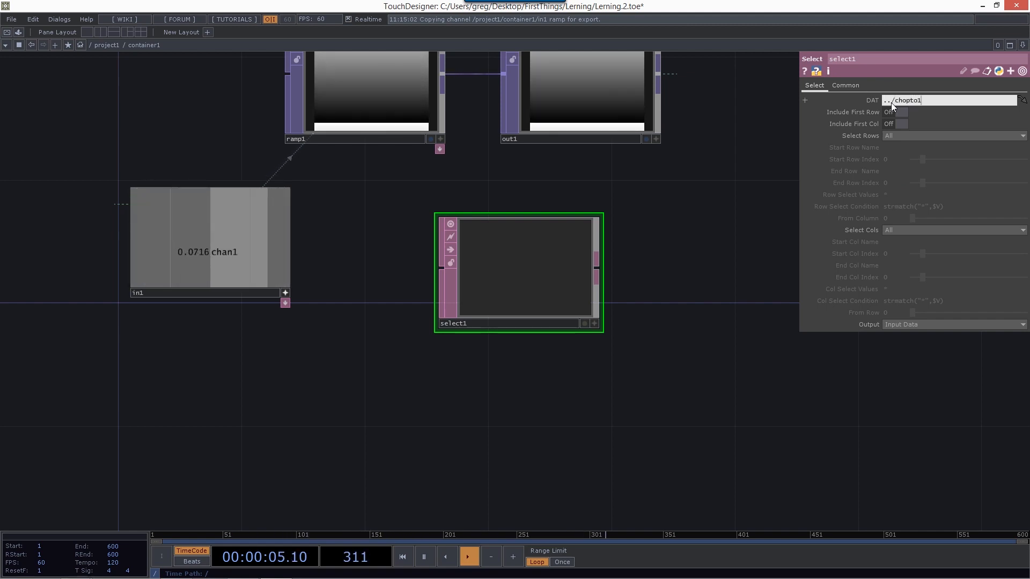
{"action": "key", "text": "Return"}
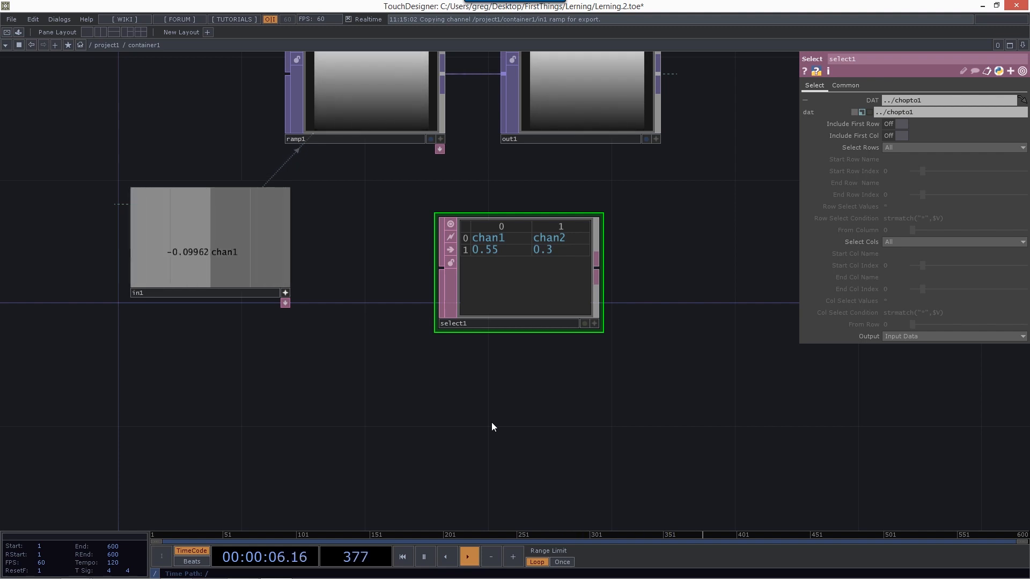
Step: Add an Evaluate DAT directly below select1 in container1
{"action": "key", "text": "Tab"}
{"action": "type", "text": "e"}
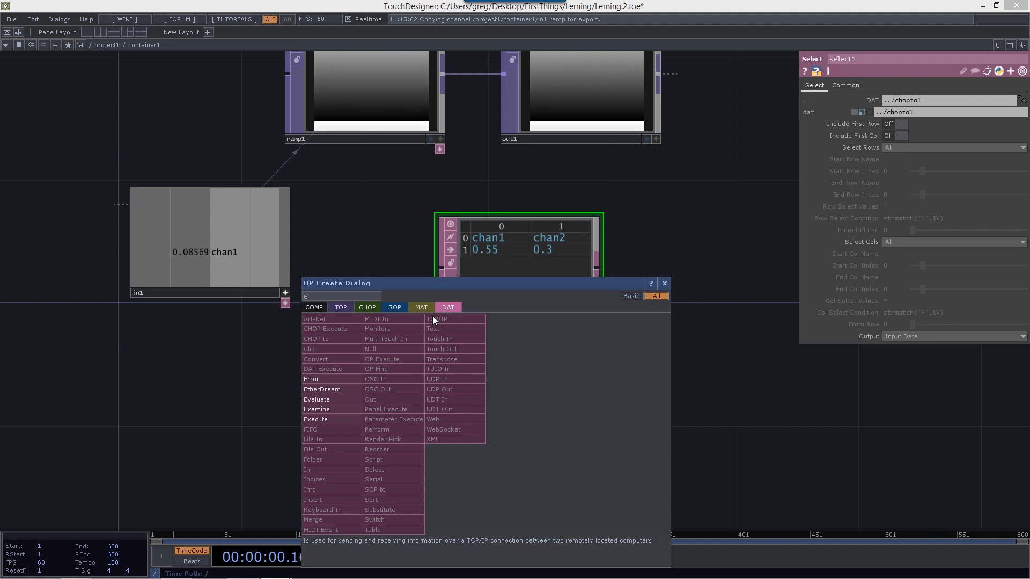
{"action": "left_click", "coordinate": [332, 402]}
{"action": "left_click", "coordinate": [518, 422]}
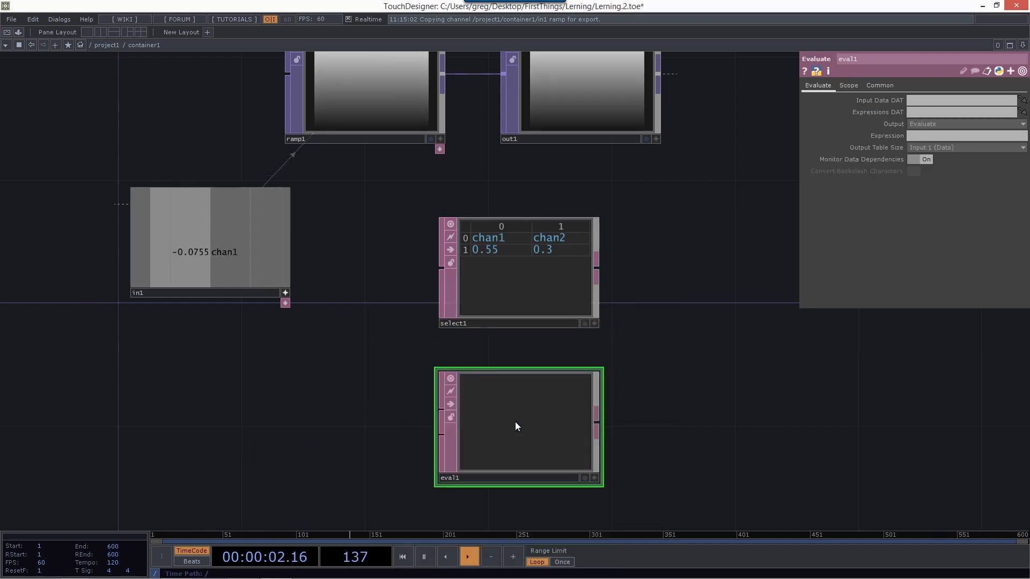
Step: Set eval1's Expression to parent().par.w
{"action": "left_click", "coordinate": [918, 137]}
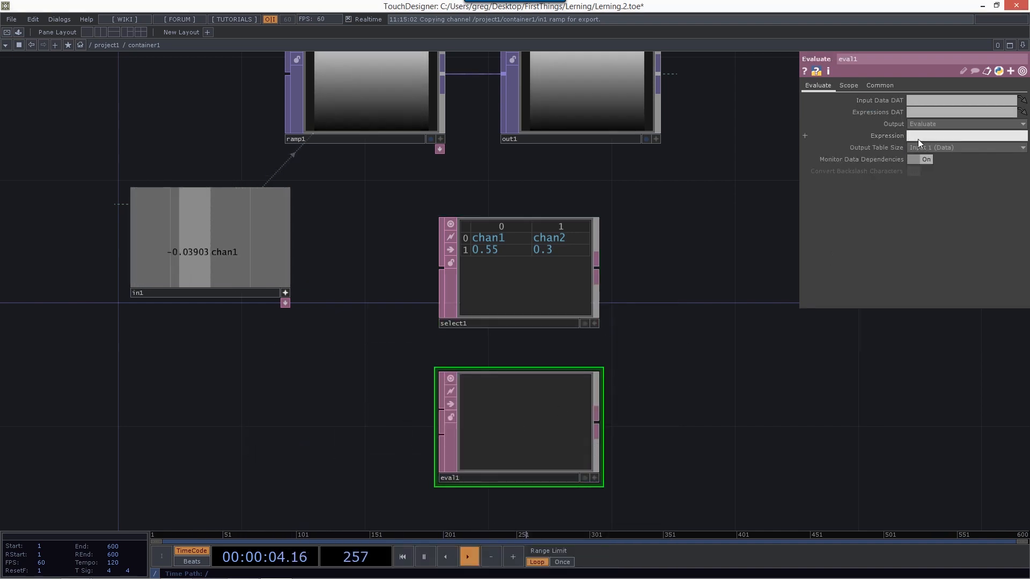
{"action": "type", "text": "parent"}
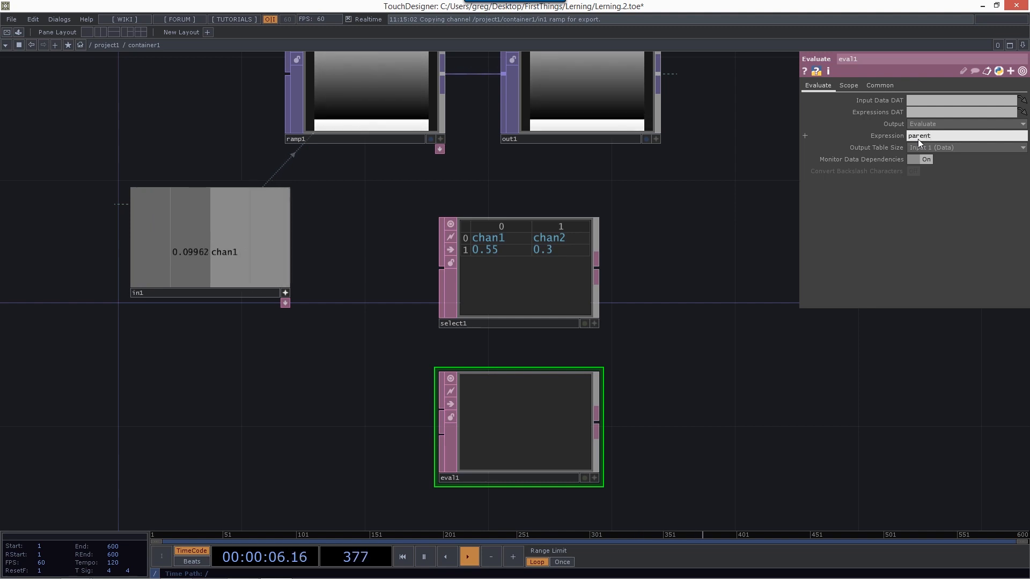
{"action": "type", "text": "().par.w"}
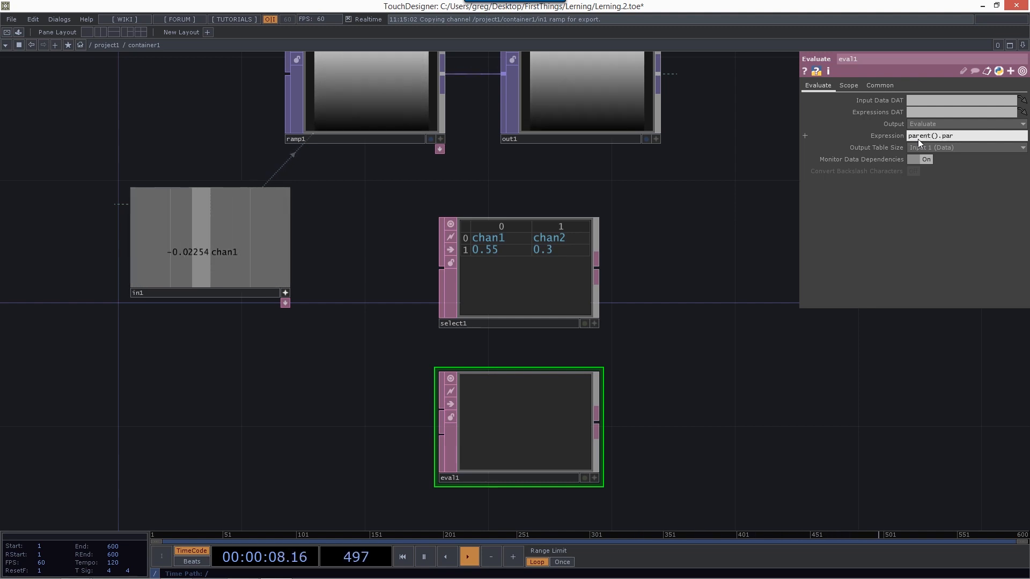
{"action": "key", "text": "Return"}
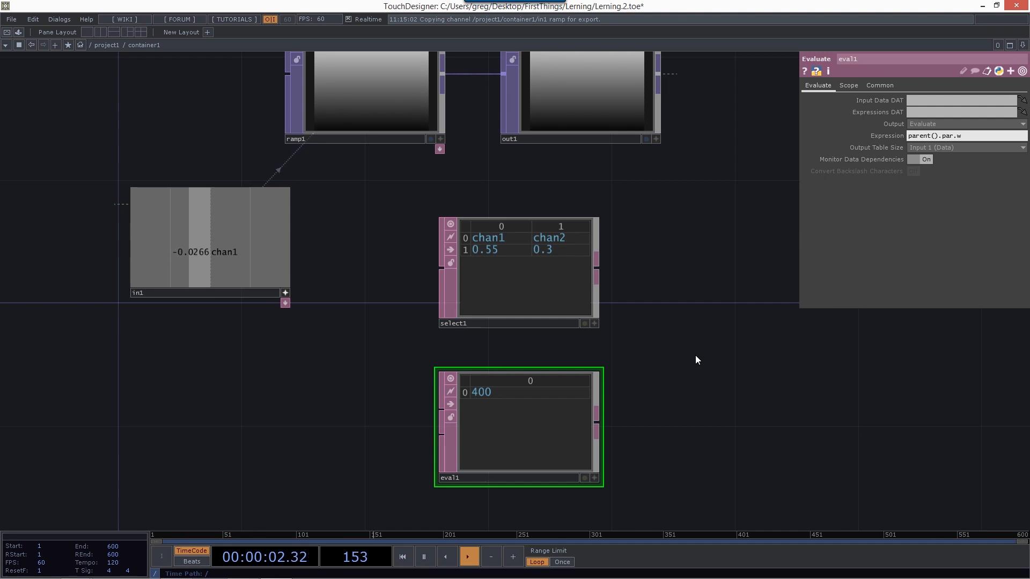
Step: Return to the project1 network and examine container1's Layout width and height parameters
{"action": "scroll", "coordinate": [695, 355], "scroll_direction": "down", "scroll_amount": 5}
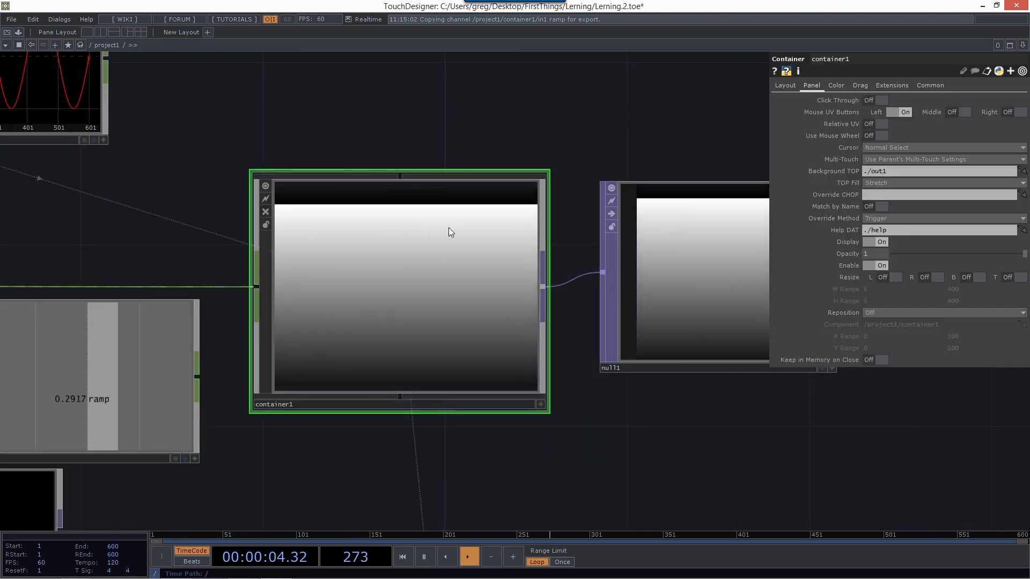
{"action": "left_click", "coordinate": [786, 86]}
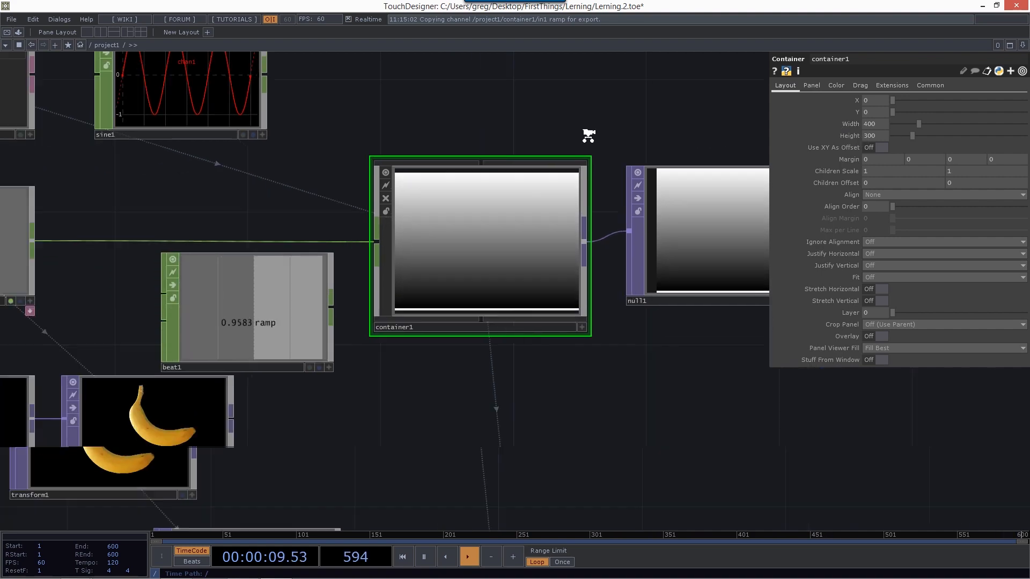
{"action": "scroll", "coordinate": [588, 134], "scroll_direction": "down", "scroll_amount": 5}
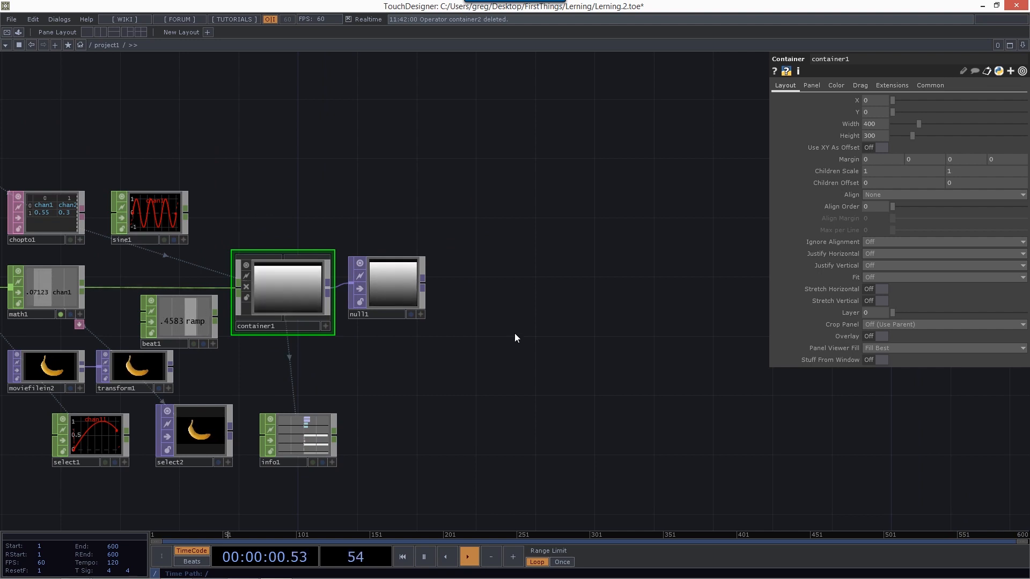
Step: Add a second Container COMP to the right of null1 in project1
{"action": "key", "text": "Tab"}
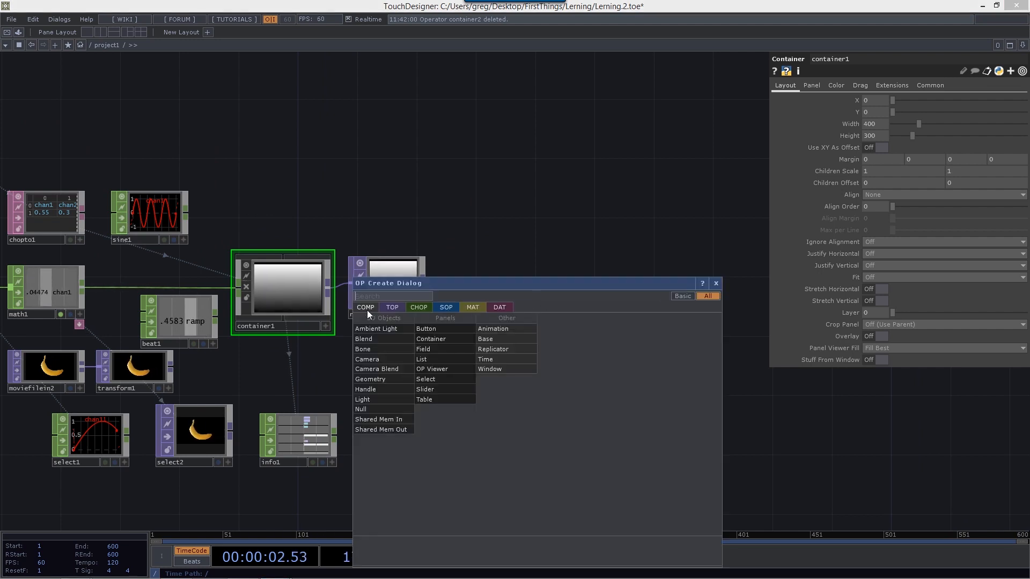
{"action": "left_click", "coordinate": [431, 339]}
{"action": "left_click", "coordinate": [557, 278]}
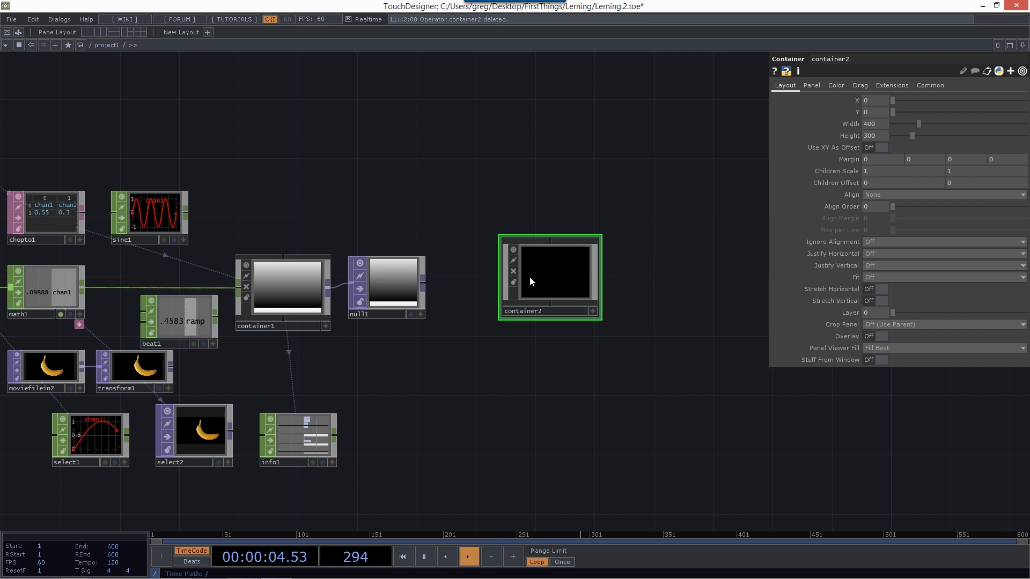
Step: Go inside container2 and add a Render TOP just above the horizontal grid axis, leaving space above it
{"action": "double_click", "coordinate": [531, 276]}
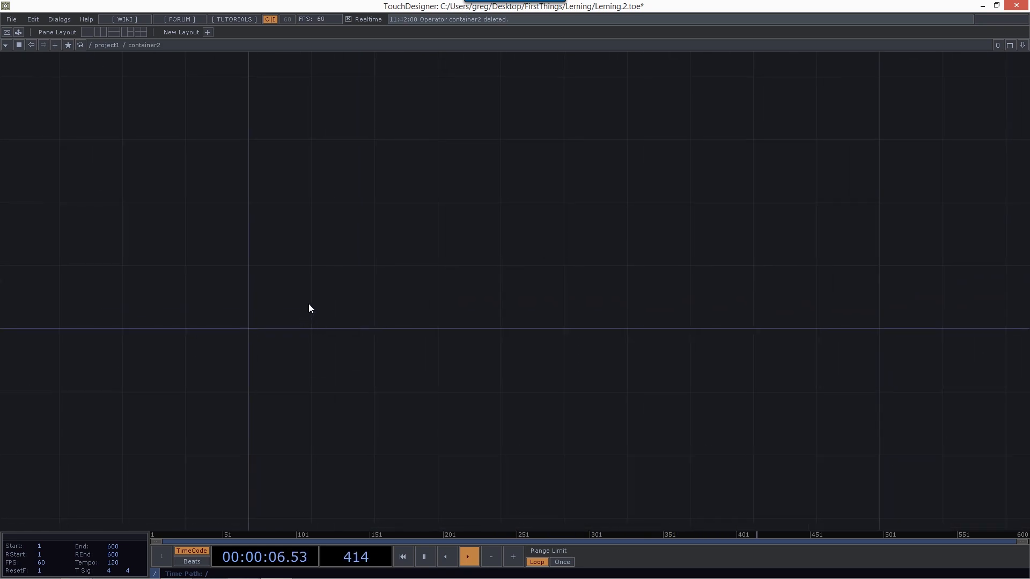
{"action": "key", "text": "Tab"}
{"action": "type", "text": "re"}
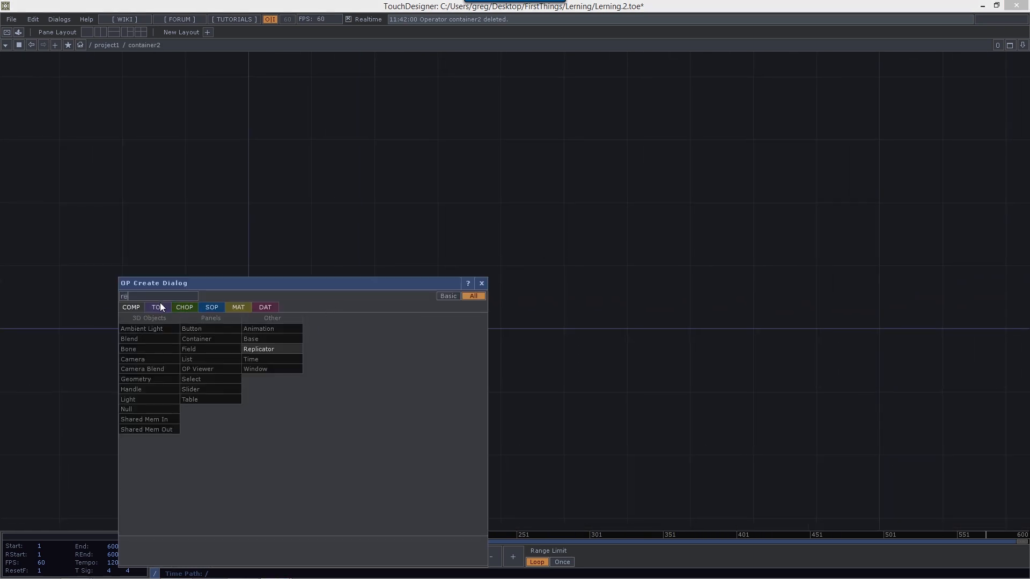
{"action": "left_click", "coordinate": [160, 305]}
{"action": "left_click", "coordinate": [294, 515]}
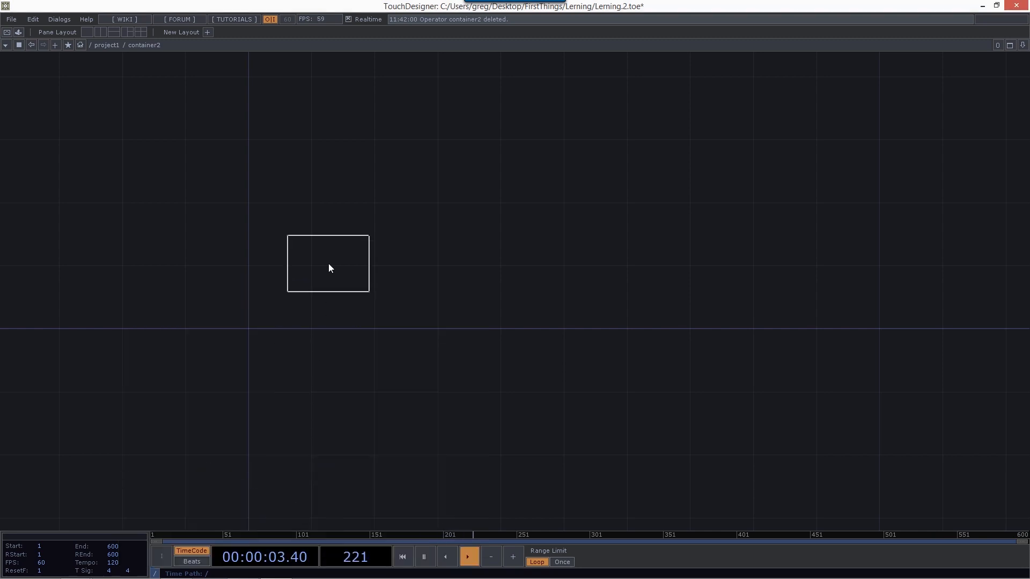
{"action": "left_click", "coordinate": [309, 280]}
{"action": "left_click_drag", "start_coordinate": [308, 283], "coordinate": [408, 283]}
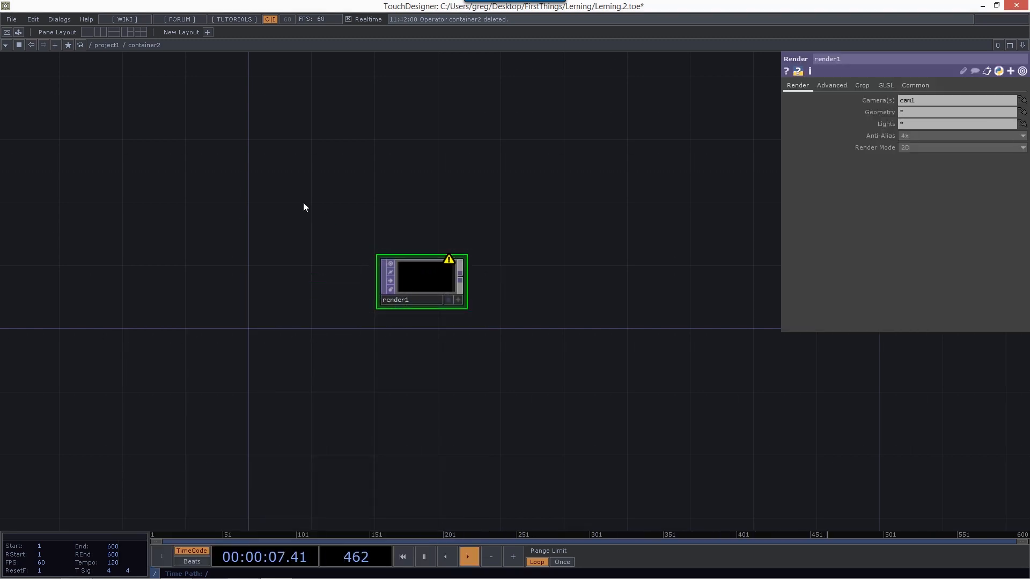
Step: Add a Geometry COMP above and to the left of render1
{"action": "key", "text": "Tab"}
{"action": "left_click", "coordinate": [117, 209]}
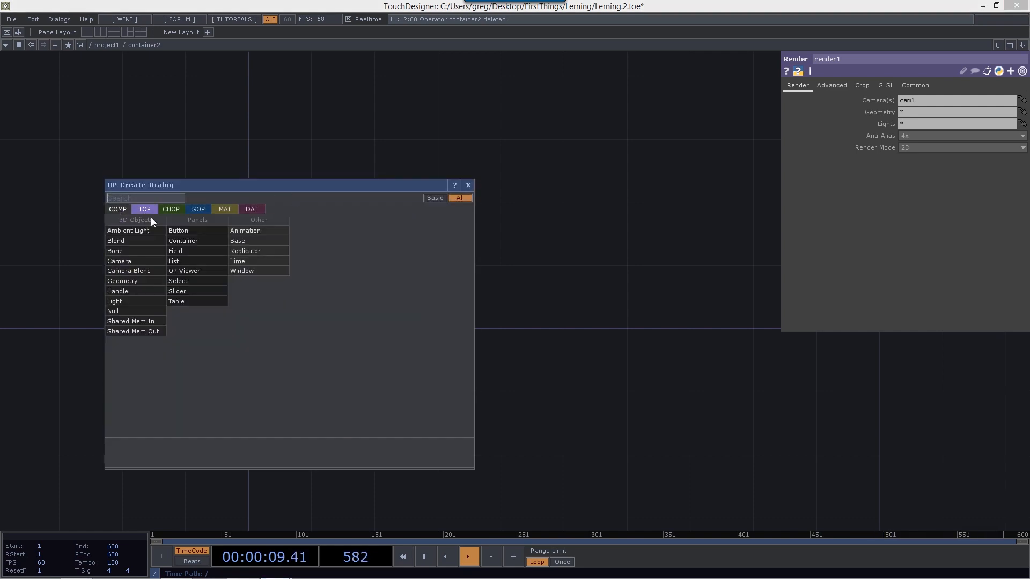
{"action": "left_click", "coordinate": [137, 281]}
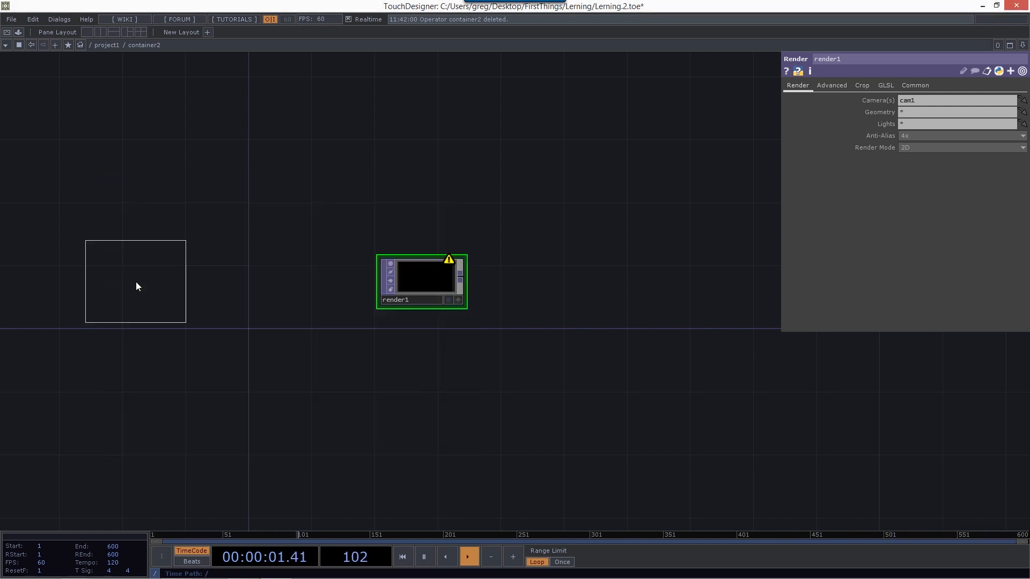
{"action": "left_click", "coordinate": [300, 168]}
Step: Add a Light COMP beside geo1, above render1
{"action": "key", "text": "Tab"}
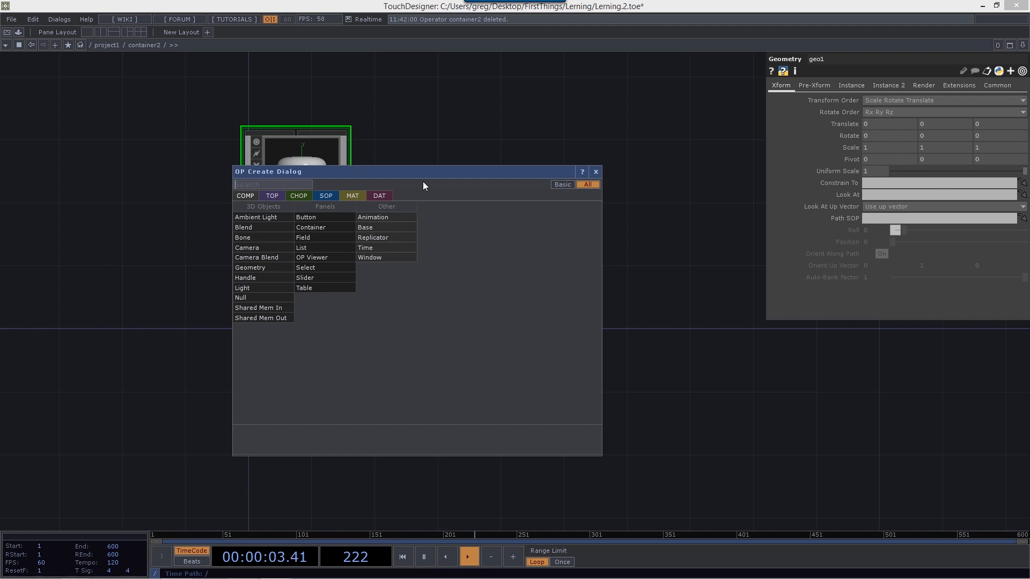
{"action": "left_click", "coordinate": [250, 288]}
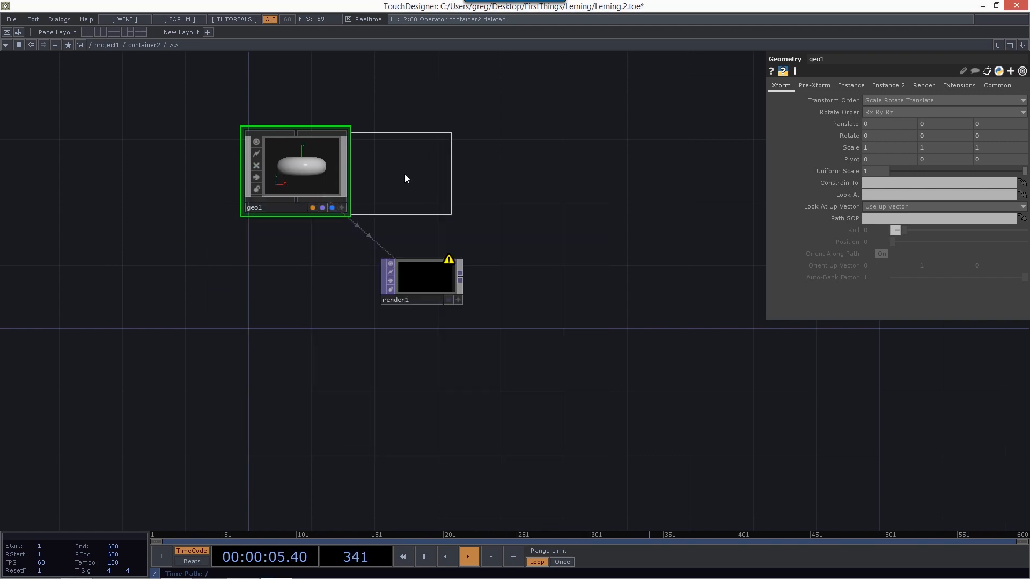
{"action": "left_click", "coordinate": [437, 171]}
Step: Add a Camera COMP to the right of light1
{"action": "key", "text": "Tab"}
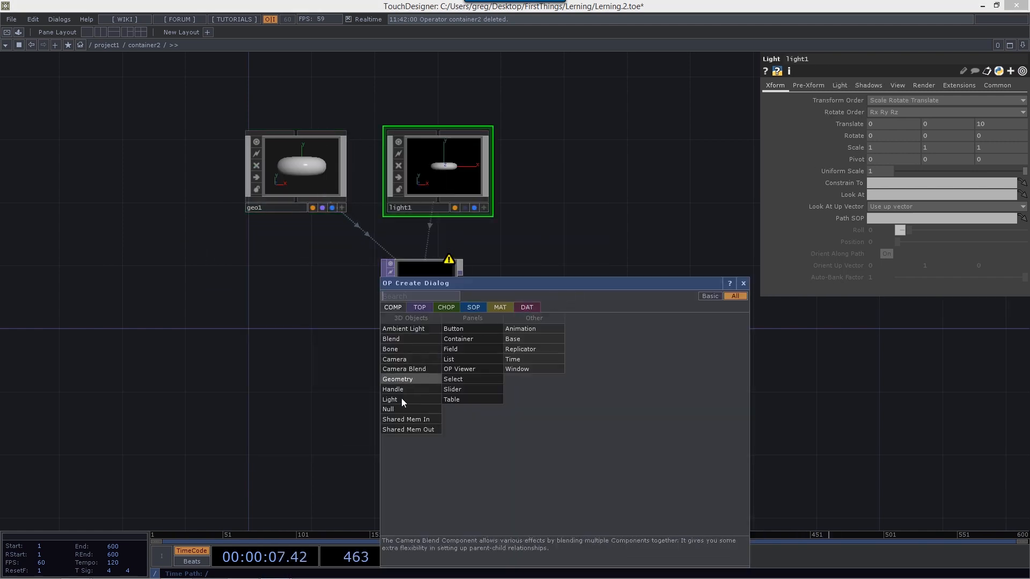
{"action": "left_click", "coordinate": [411, 361]}
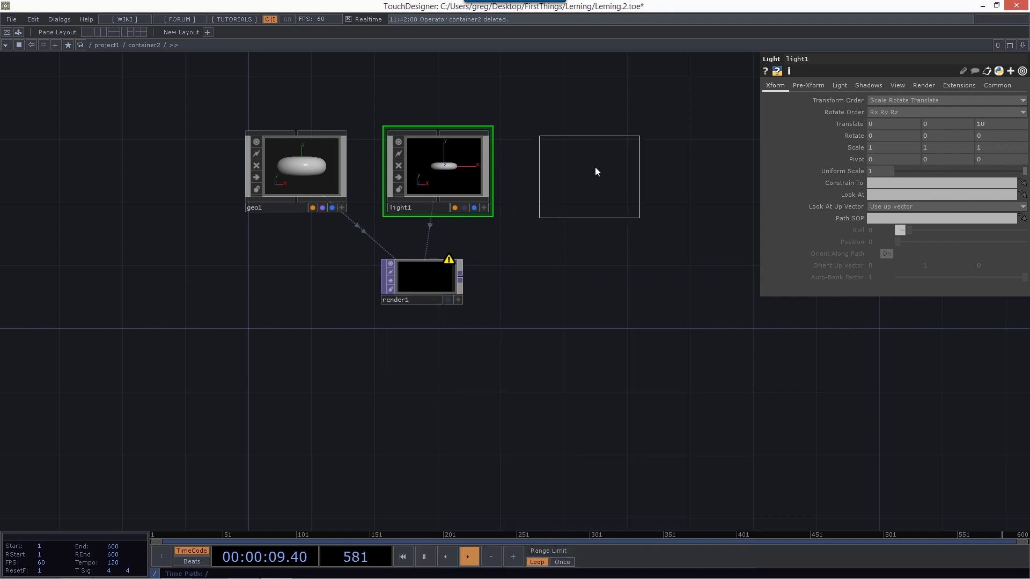
{"action": "left_click", "coordinate": [592, 167]}
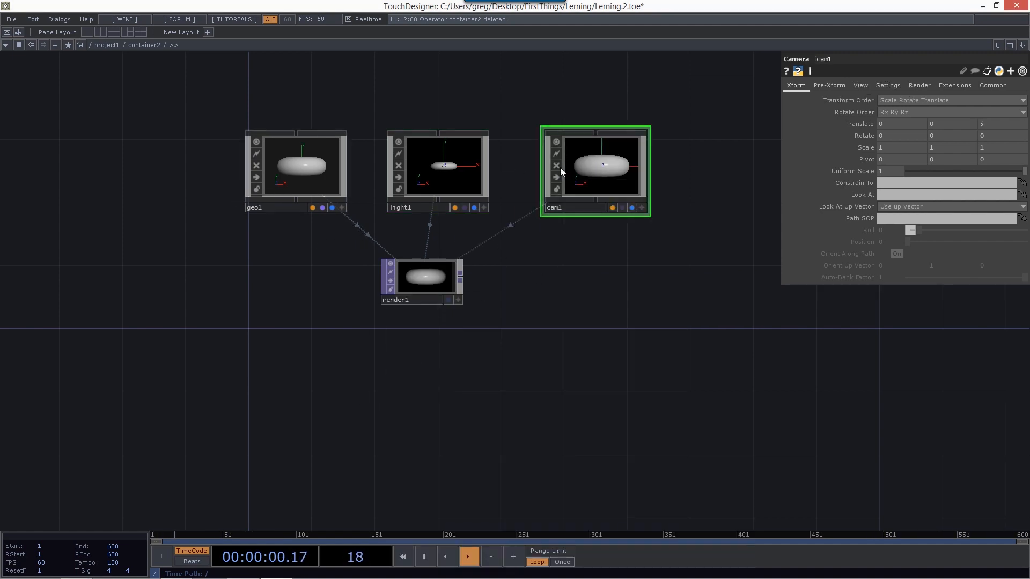
Step: Examine the camera, geometry and light references in render1, and show geo1's transform parameters
{"action": "left_click_drag", "start_coordinate": [526, 276], "coordinate": [427, 295]}
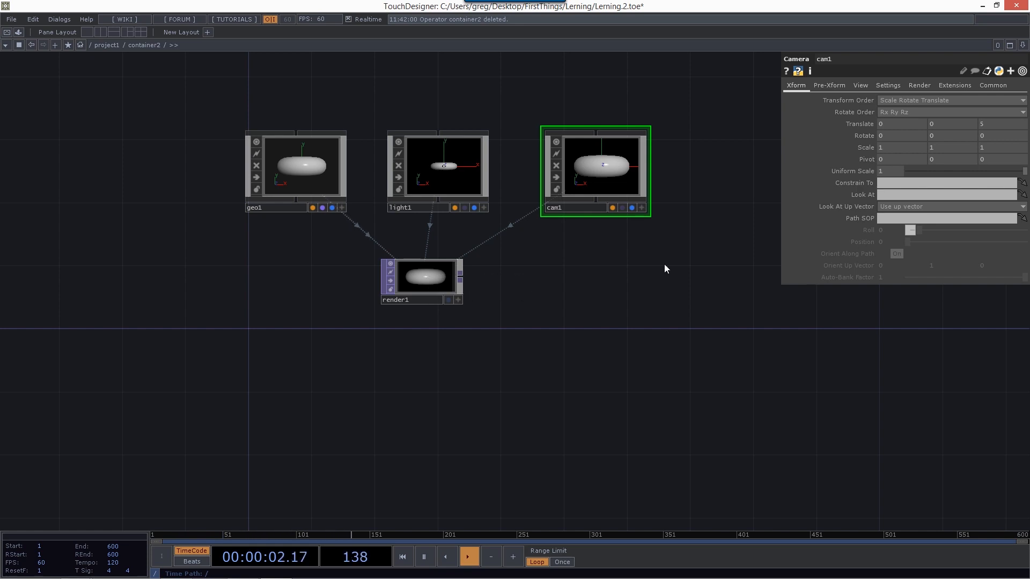
{"action": "left_click", "coordinate": [430, 274]}
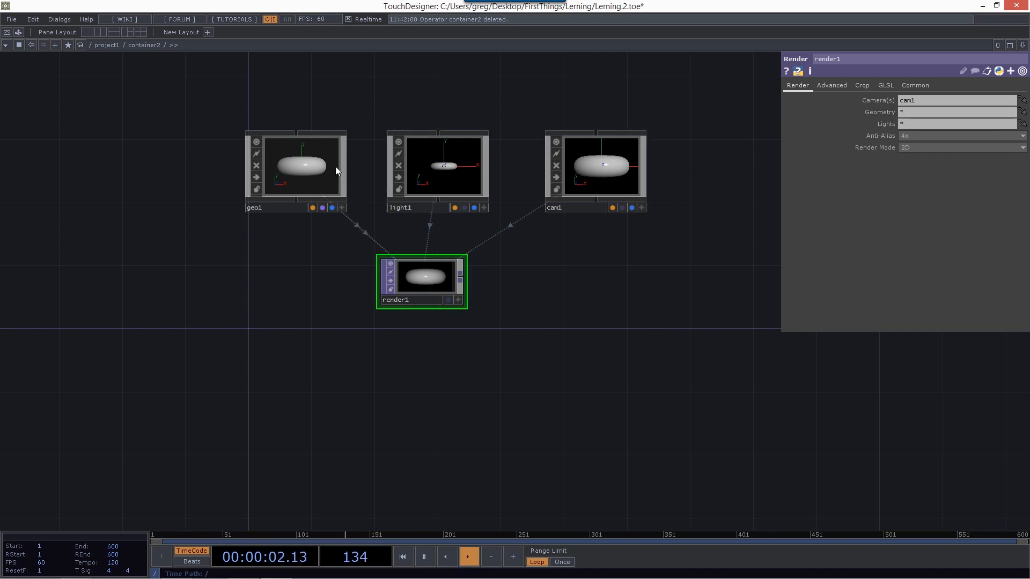
{"action": "left_click", "coordinate": [291, 163]}
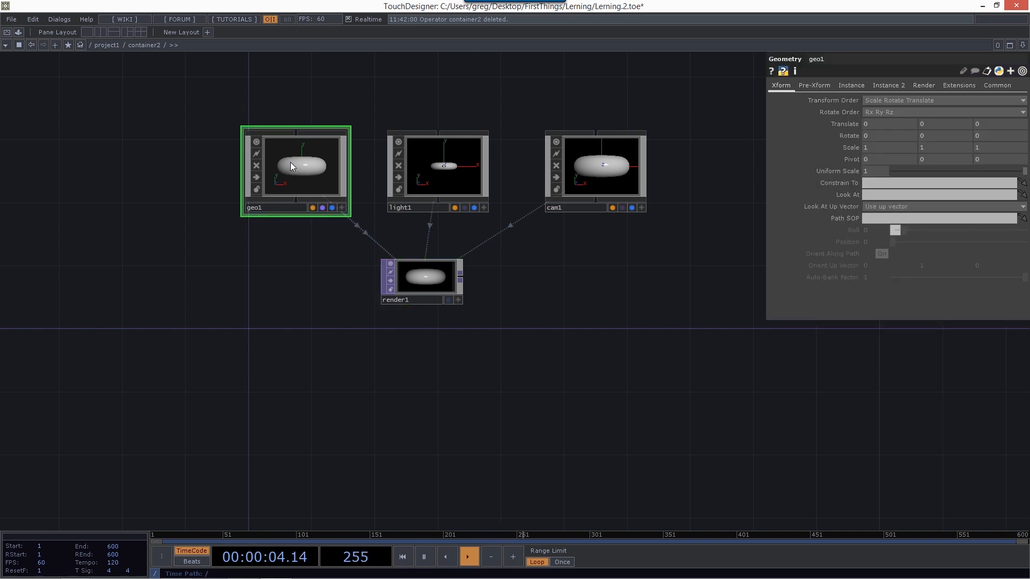
Step: Set geo1's Z rotation to 20 degrees
{"action": "left_click", "coordinate": [427, 279]}
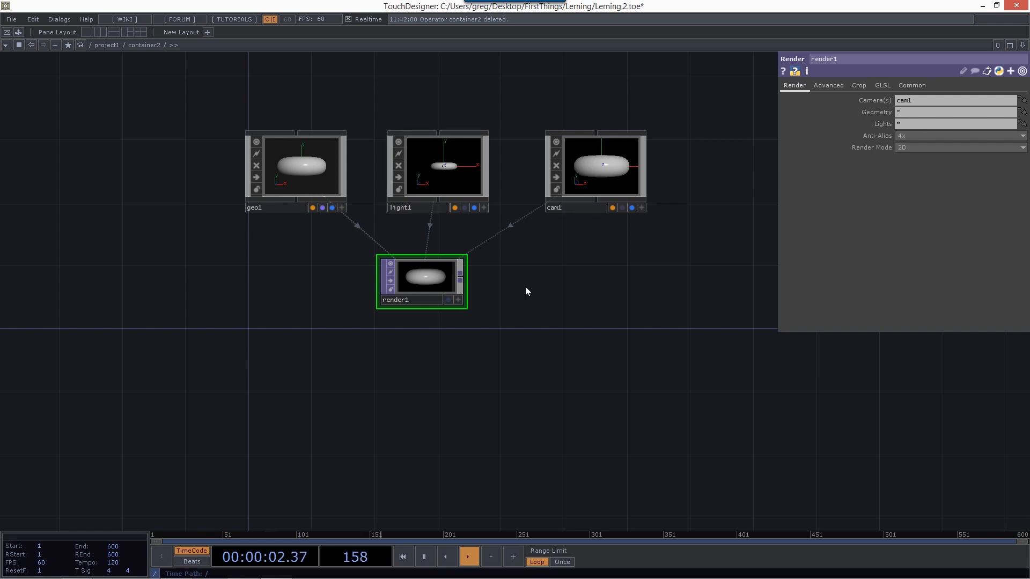
{"action": "left_click", "coordinate": [296, 159]}
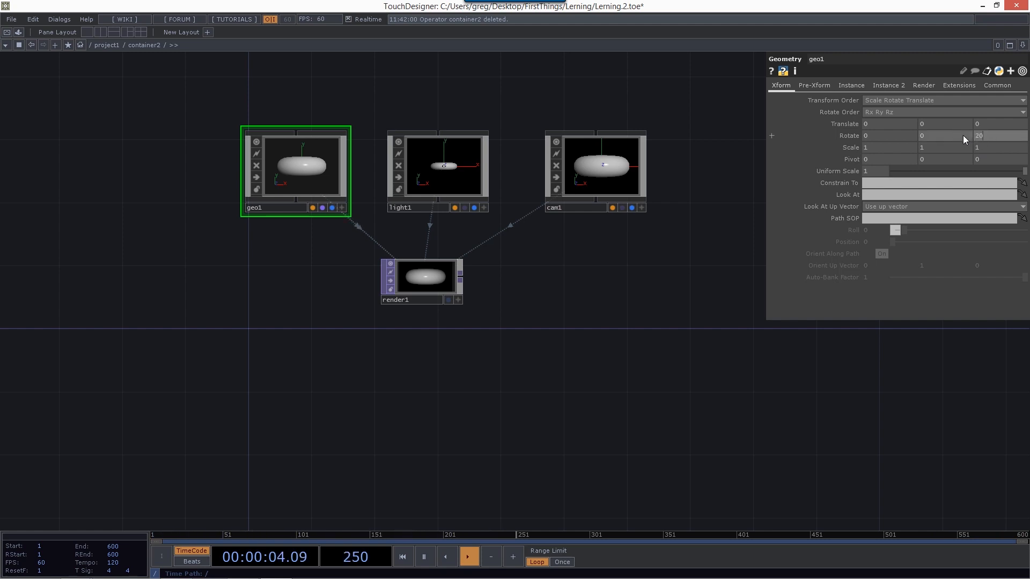
{"action": "type", "text": "0"}
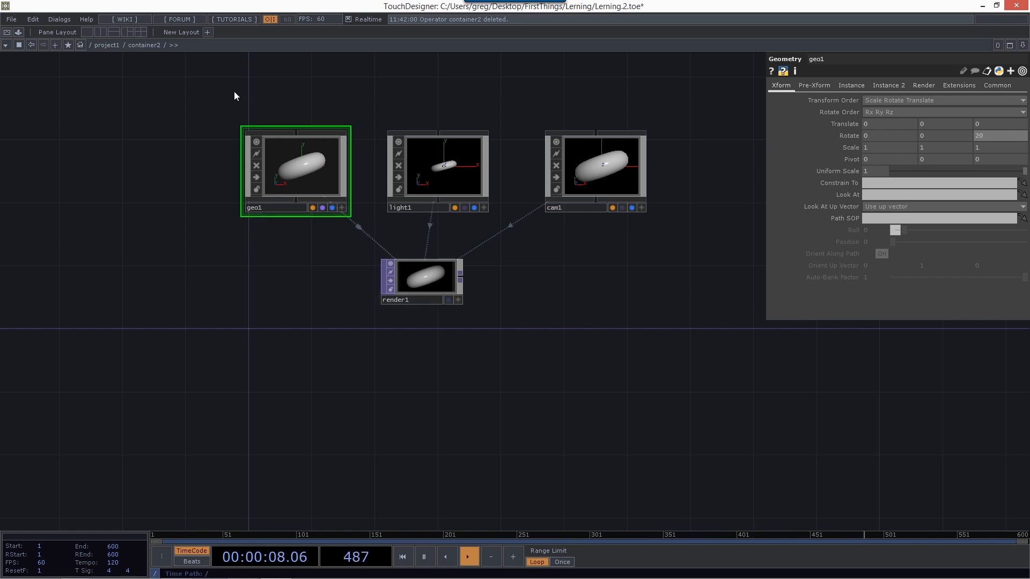
Step: Activate geo1's viewer and orbit around the torus to compare it with the render1 output
{"action": "scroll", "coordinate": [233, 96], "scroll_direction": "up", "scroll_amount": 2}
{"action": "middle_click_drag", "start_coordinate": [307, 97], "coordinate": [358, 107]}
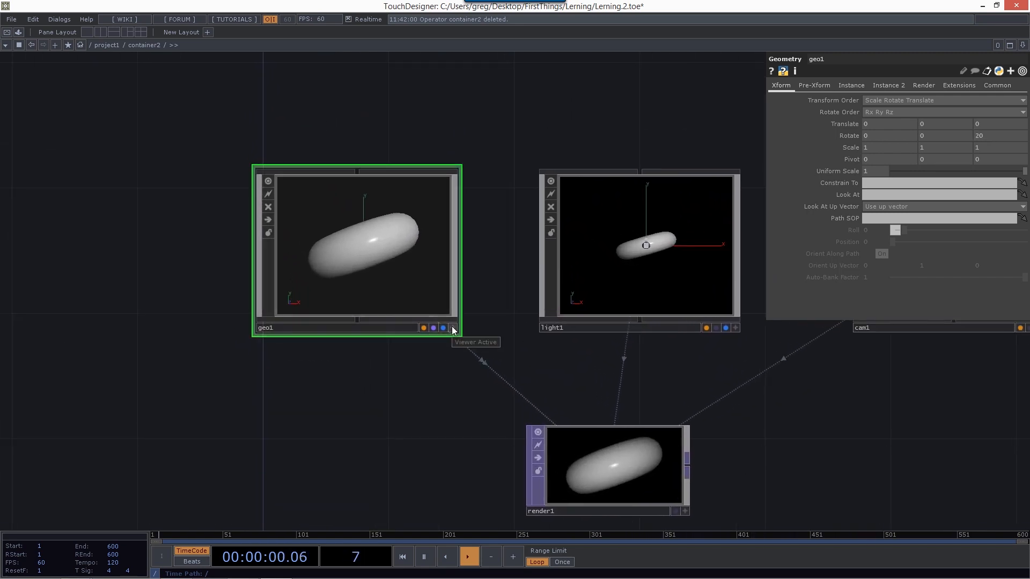
{"action": "left_click", "coordinate": [453, 328]}
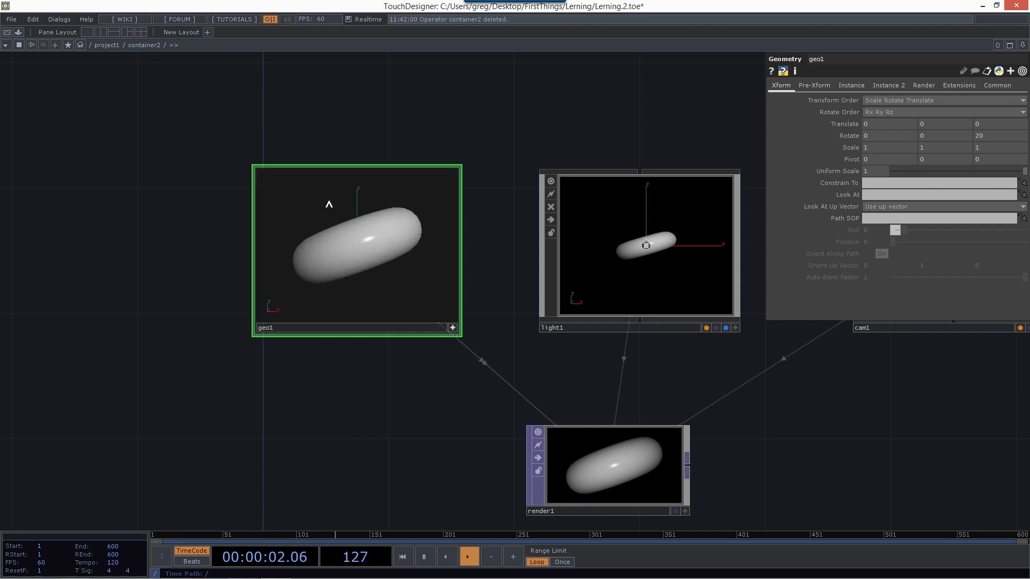
{"action": "mouse_move", "coordinate": [312, 211]}
{"action": "left_mouse_down"}
{"action": "mouse_move", "coordinate": [322, 225]}
{"action": "mouse_move", "coordinate": [396, 232]}
{"action": "mouse_move", "coordinate": [329, 207]}
{"action": "mouse_move", "coordinate": [312, 231]}
{"action": "left_mouse_up"}
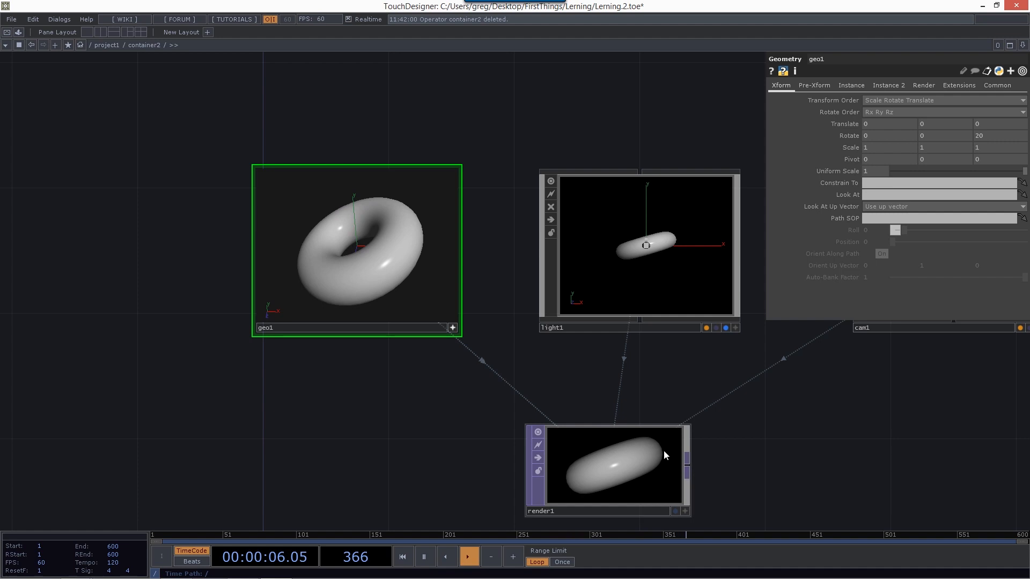
{"action": "left_click_drag", "start_coordinate": [528, 355], "coordinate": [513, 335]}
{"action": "left_click_drag", "start_coordinate": [388, 253], "coordinate": [410, 279]}
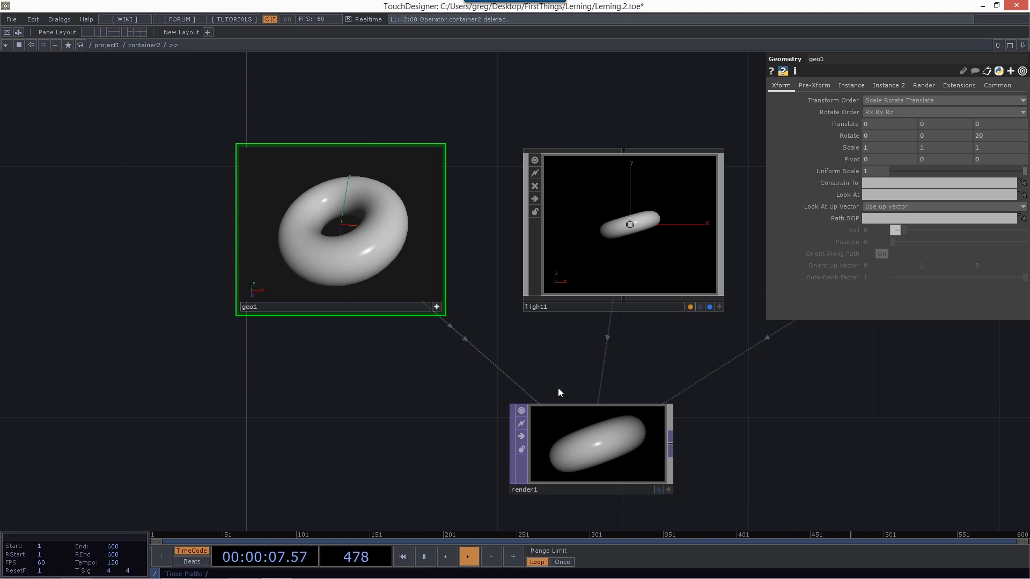
Step: Animate geo1's X rotation with the expression absTime.frame
{"action": "scroll", "coordinate": [803, 374], "scroll_direction": "down", "scroll_amount": 2}
{"action": "left_click_drag", "start_coordinate": [781, 372], "coordinate": [601, 379]}
{"action": "scroll", "coordinate": [556, 389], "scroll_direction": "down", "scroll_amount": 2}
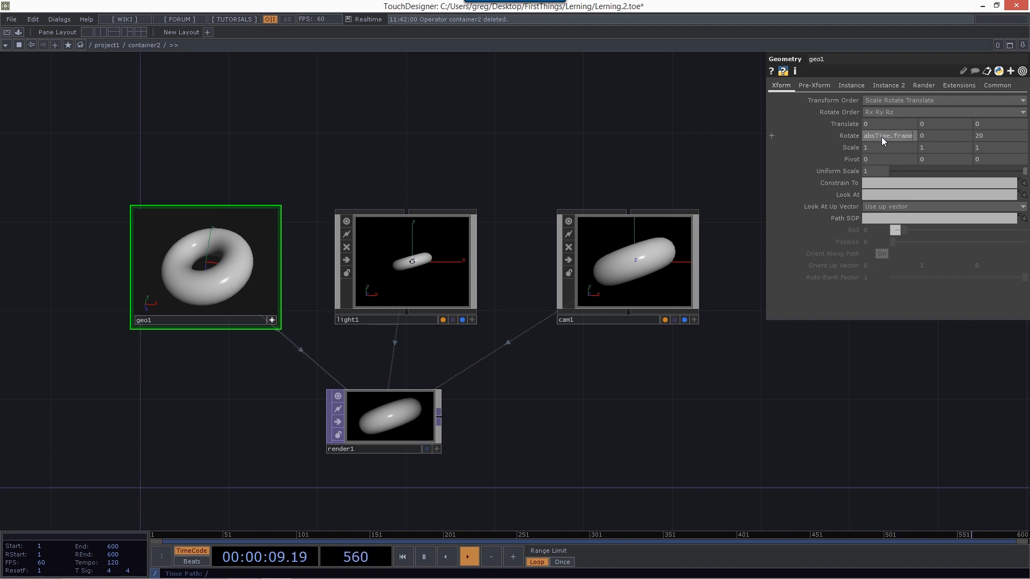
{"action": "key", "text": "Return"}
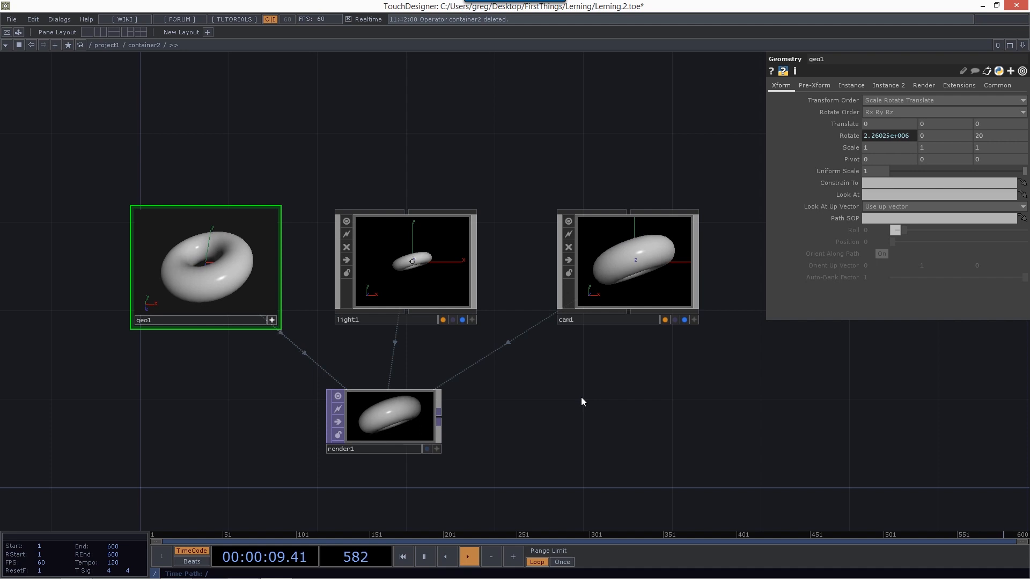
{"action": "left_click", "coordinate": [770, 136]}
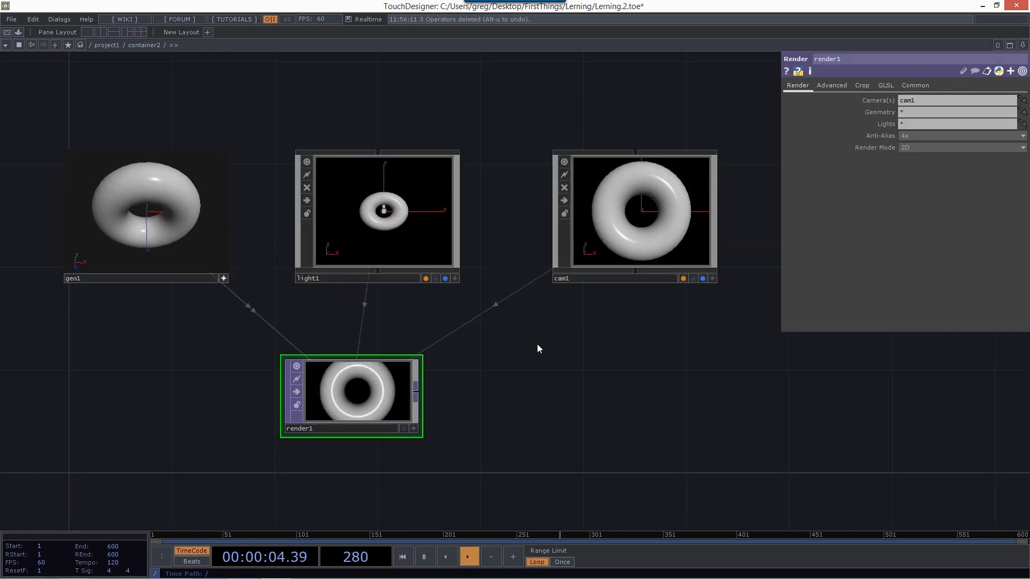
Step: Leave container2 and show the whole project1 network
{"action": "scroll", "coordinate": [572, 337], "scroll_direction": "down", "scroll_amount": 6}
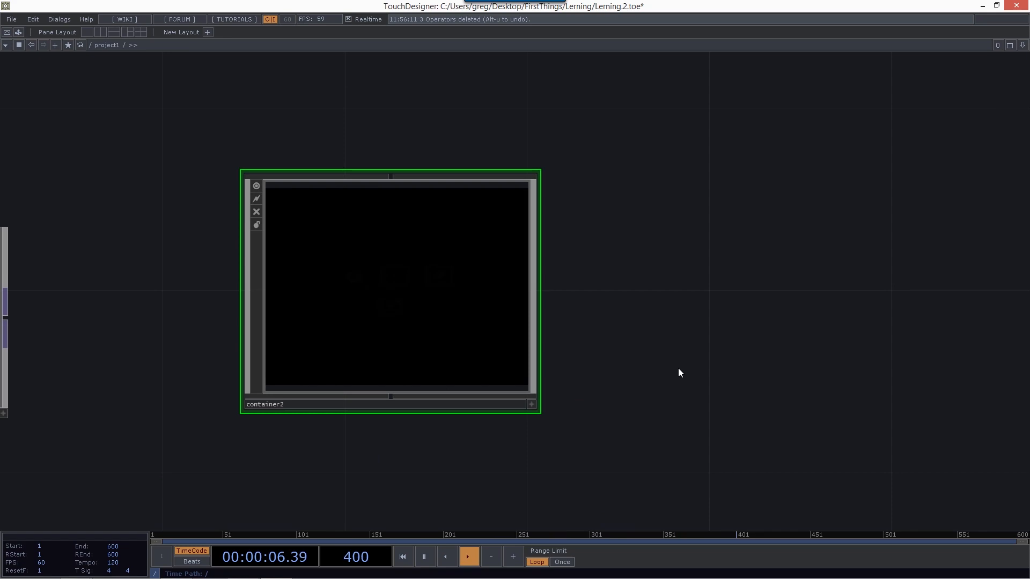
{"action": "scroll", "coordinate": [678, 369], "scroll_direction": "down", "scroll_amount": 5}
{"action": "left_click_drag", "start_coordinate": [562, 450], "coordinate": [568, 310]}
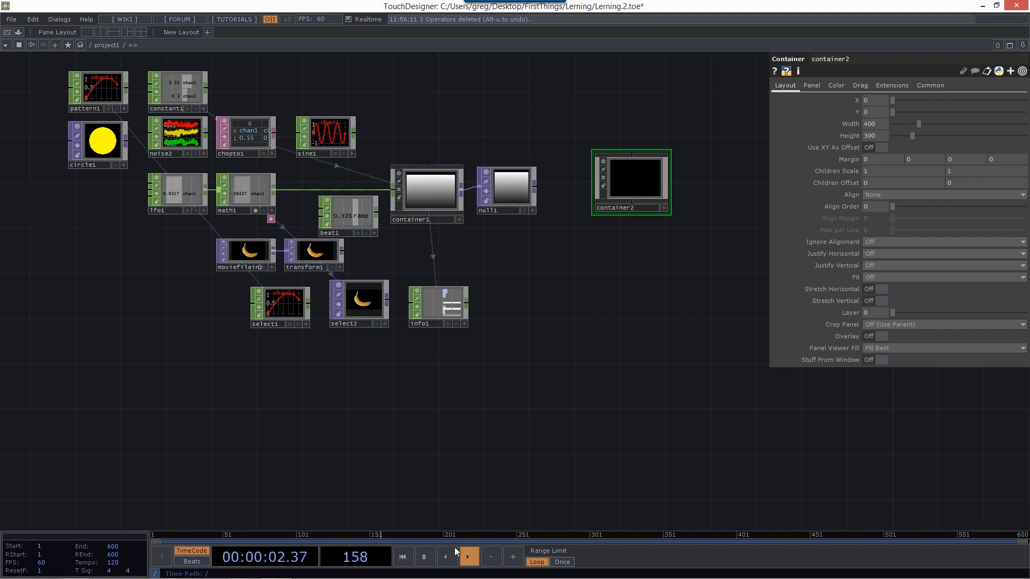
Step: Pause the timeline, step it forward one frame, and toggle playback until it is running again
{"action": "left_click", "coordinate": [424, 557]}
{"action": "left_click", "coordinate": [514, 559]}
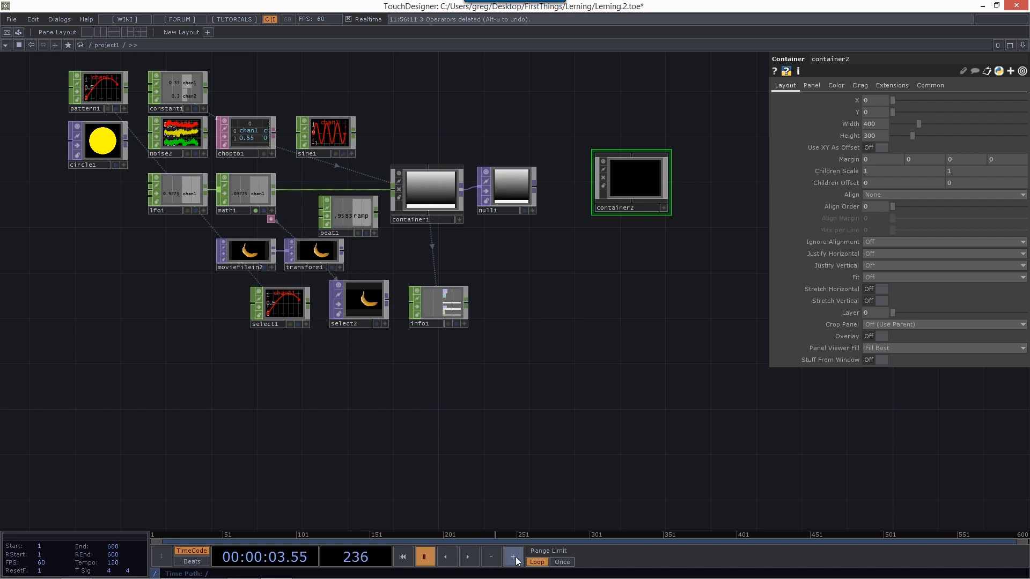
{"action": "left_click", "coordinate": [467, 558]}
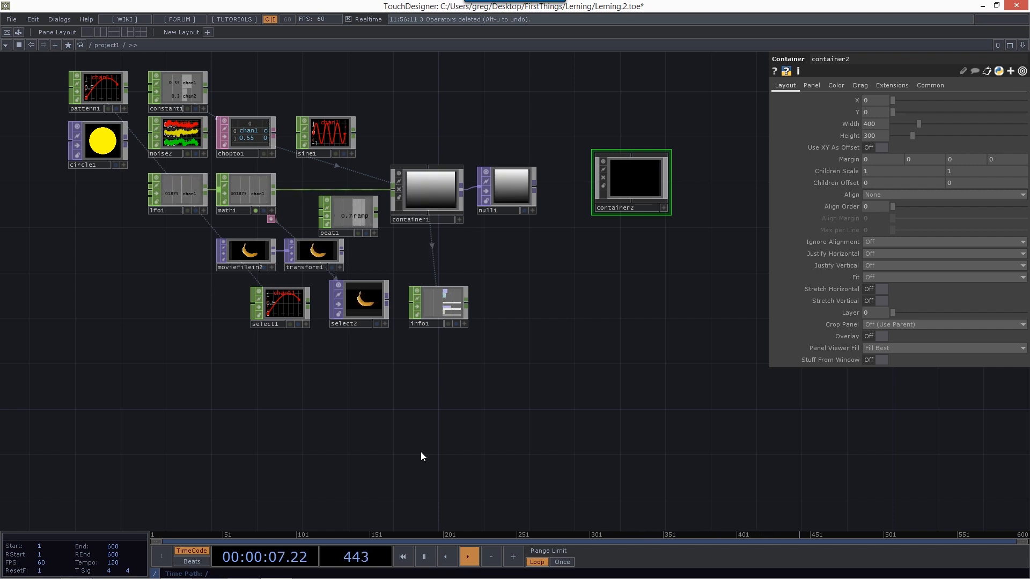
{"action": "key", "text": "space"}
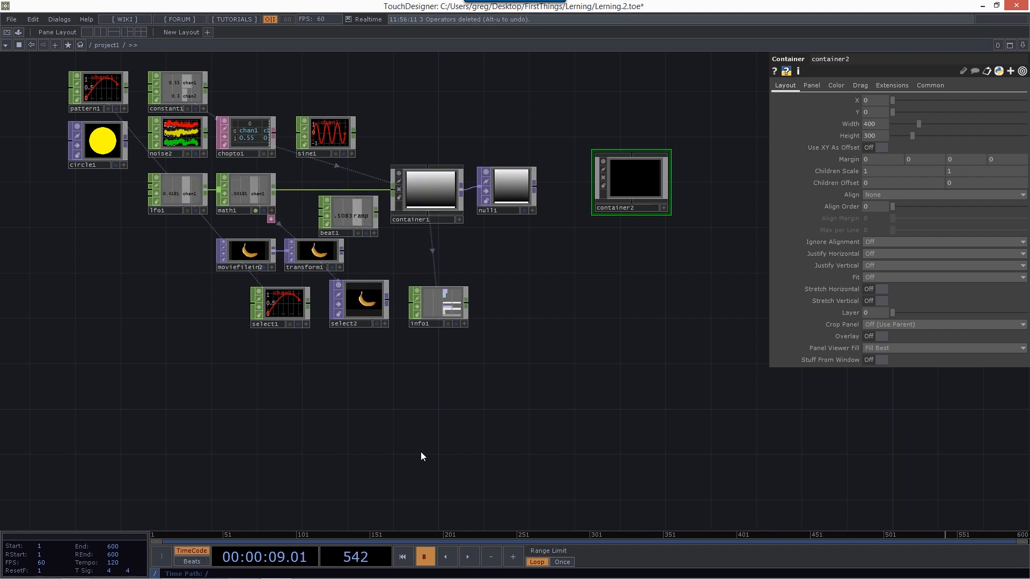
{"action": "key", "text": "space"}
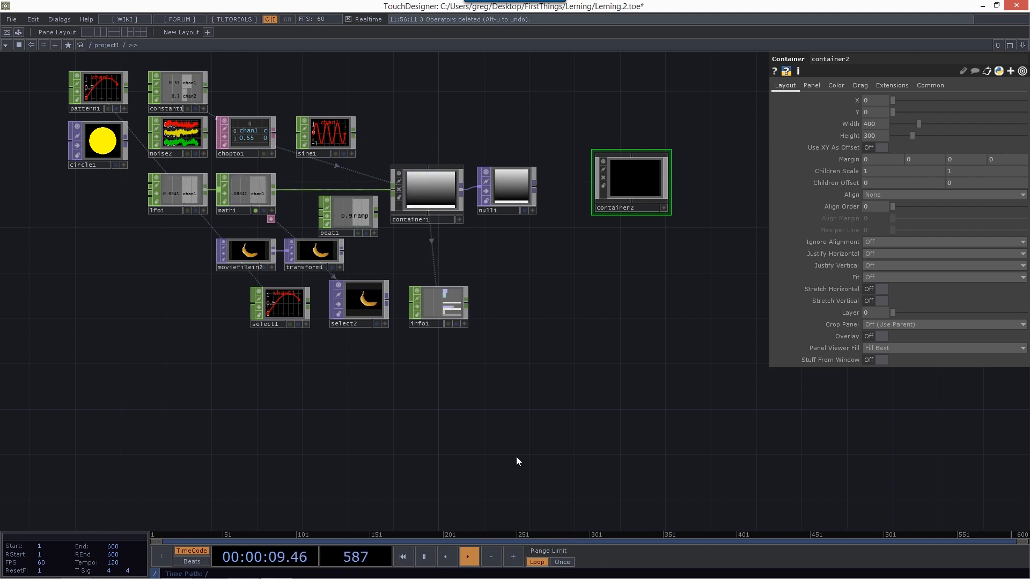
Step: Add a Constant CHOP below select1 and set its chan1 value to 1
{"action": "double_click", "coordinate": [284, 389]}
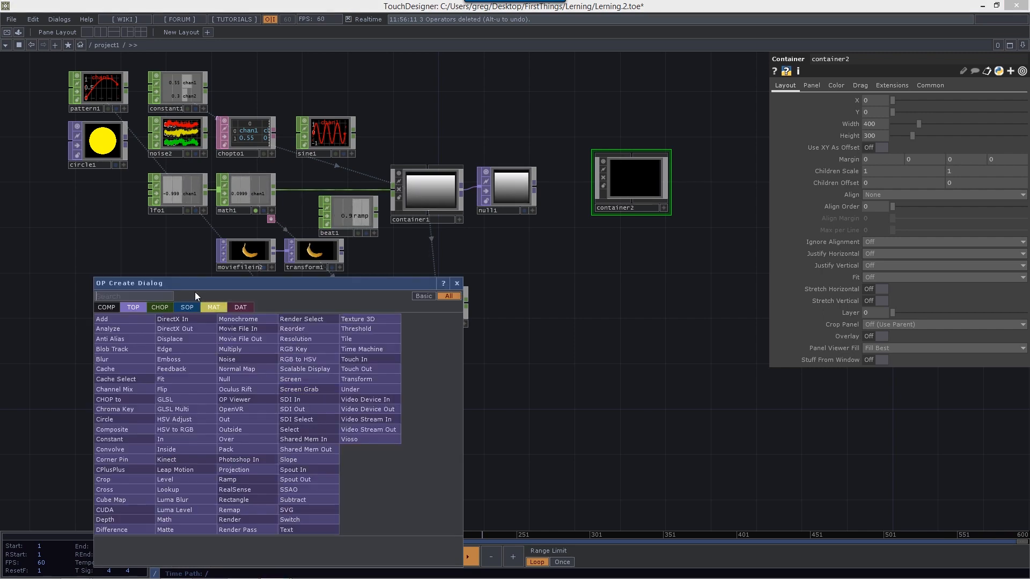
{"action": "left_click", "coordinate": [160, 308]}
{"action": "type", "text": "co"}
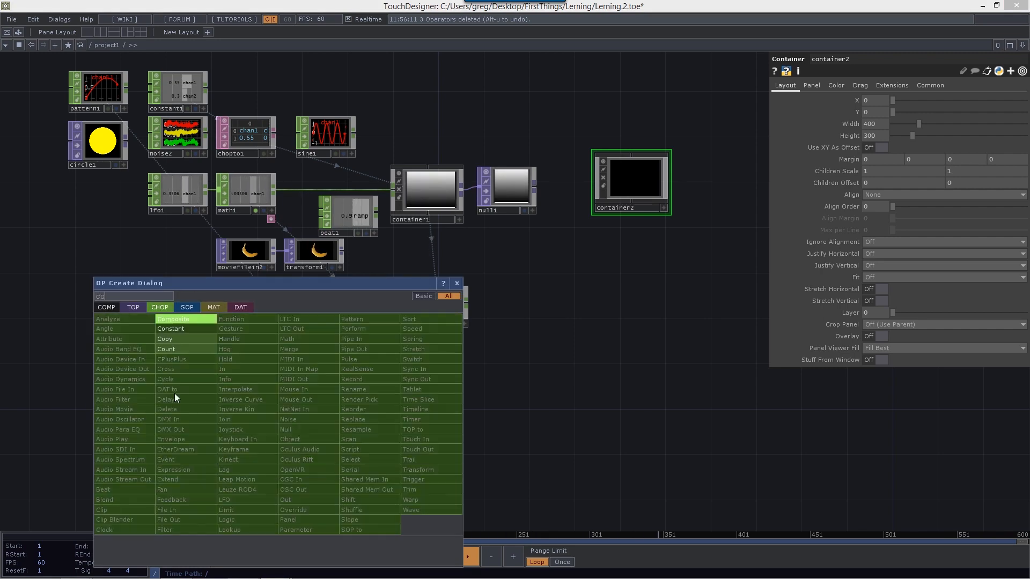
{"action": "left_click", "coordinate": [174, 333]}
{"action": "left_click", "coordinate": [300, 379]}
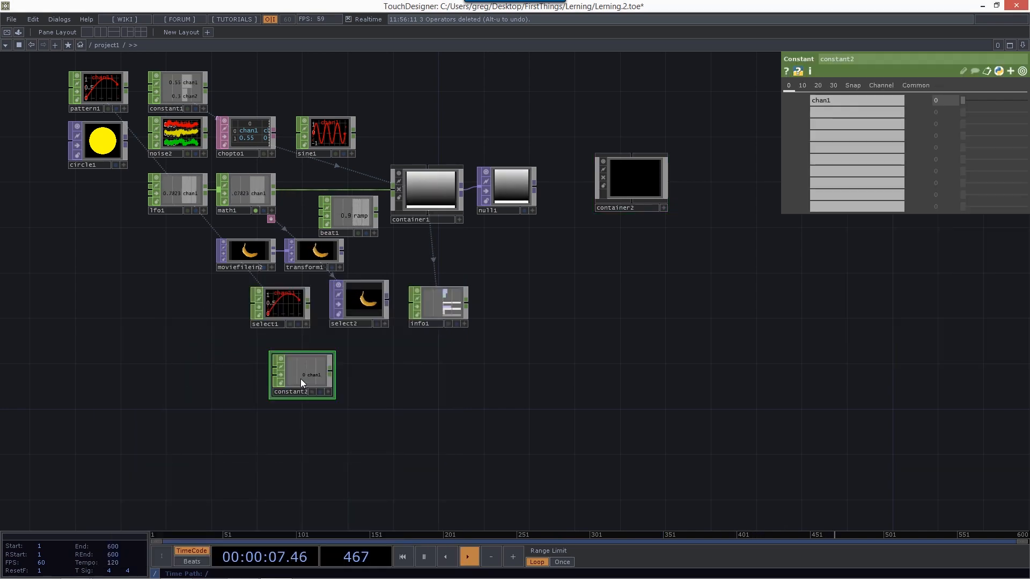
{"action": "scroll", "coordinate": [301, 377], "scroll_direction": "up", "scroll_amount": 3}
{"action": "left_click_drag", "start_coordinate": [972, 99], "coordinate": [1026, 101]}
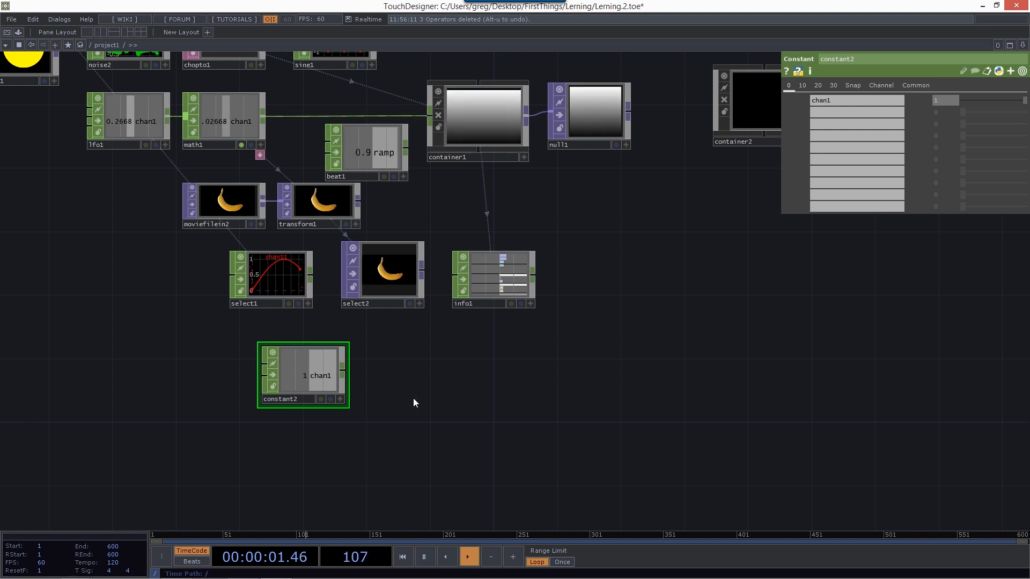
Step: Add a Speed CHOP fed by constant2 beside it, and pulse its Reset
{"action": "right_click", "coordinate": [343, 374]}
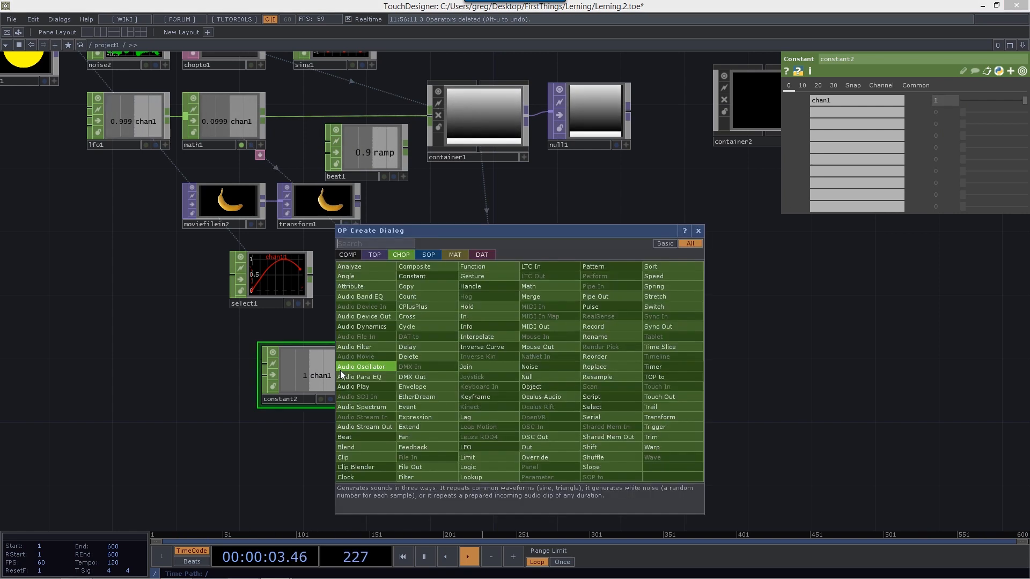
{"action": "type", "text": "sp"}
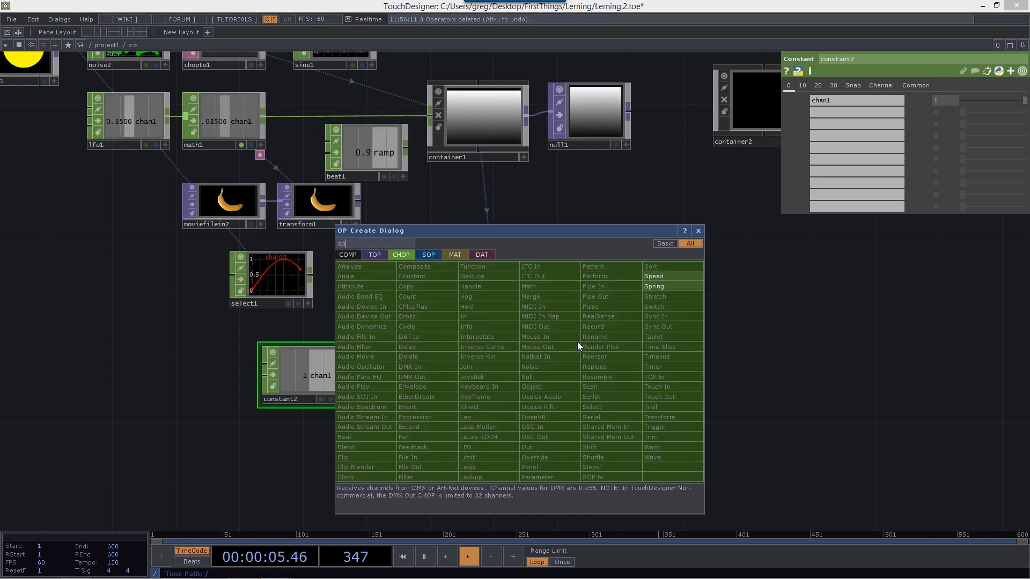
{"action": "left_click", "coordinate": [687, 278]}
{"action": "left_click", "coordinate": [420, 373]}
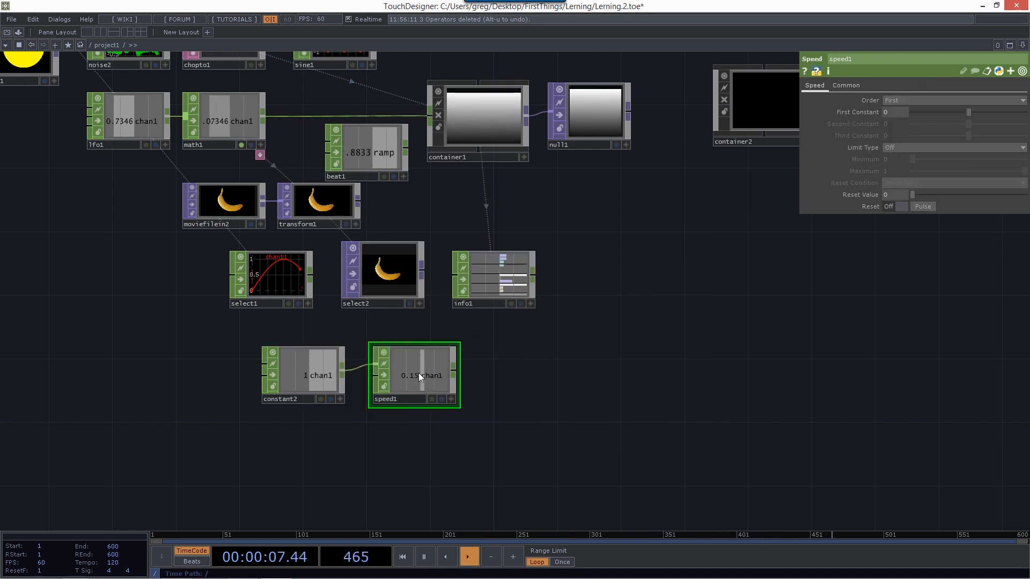
{"action": "scroll", "coordinate": [398, 378], "scroll_direction": "up", "scroll_amount": 2}
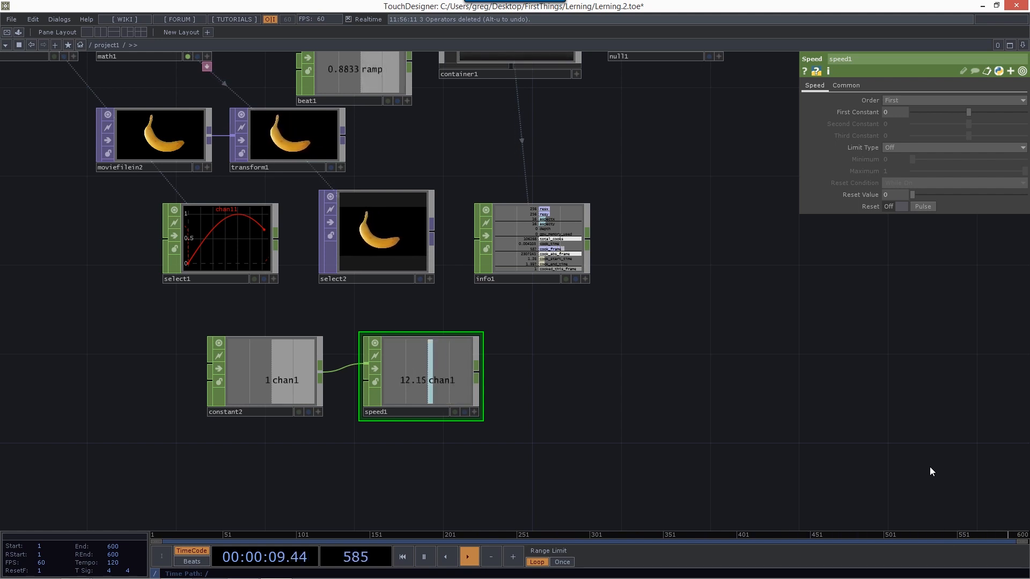
{"action": "left_click", "coordinate": [928, 208]}
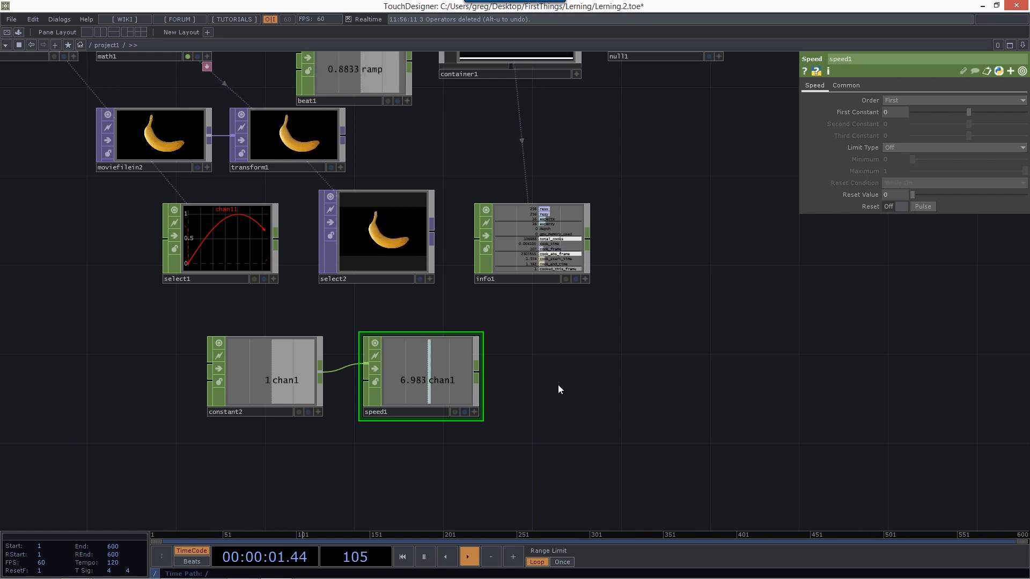
Step: Add a Movie File In TOP beside speed1 and load Count.mov from the Samples/Map folder
{"action": "key", "text": "Tab"}
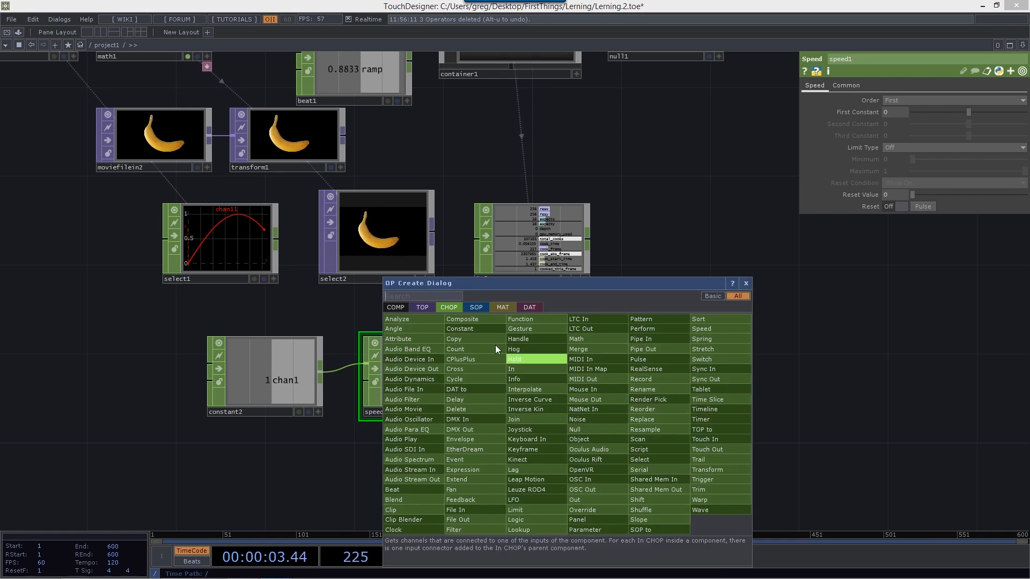
{"action": "left_click", "coordinate": [429, 311]}
{"action": "left_click", "coordinate": [519, 330]}
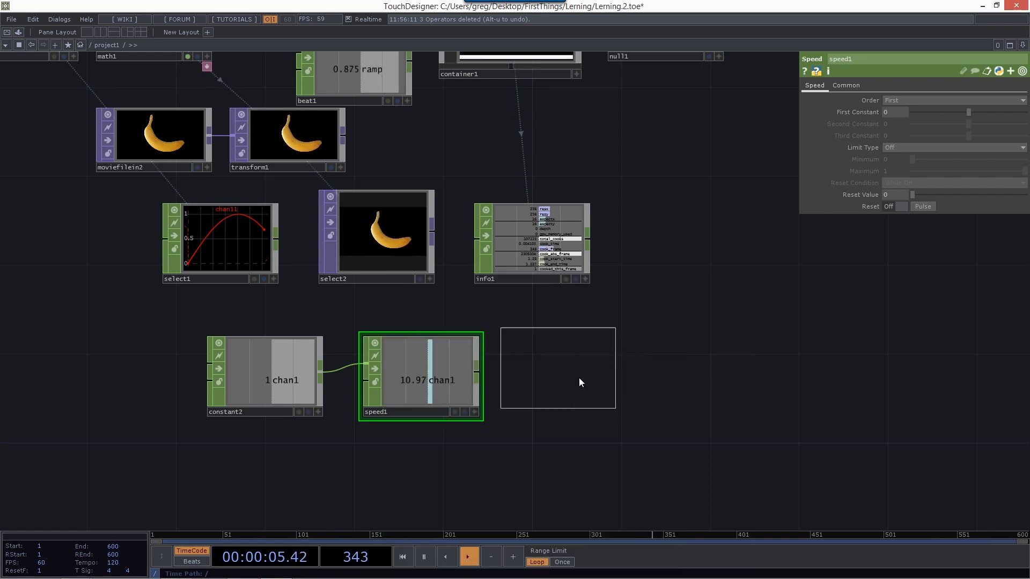
{"action": "left_click", "coordinate": [621, 376]}
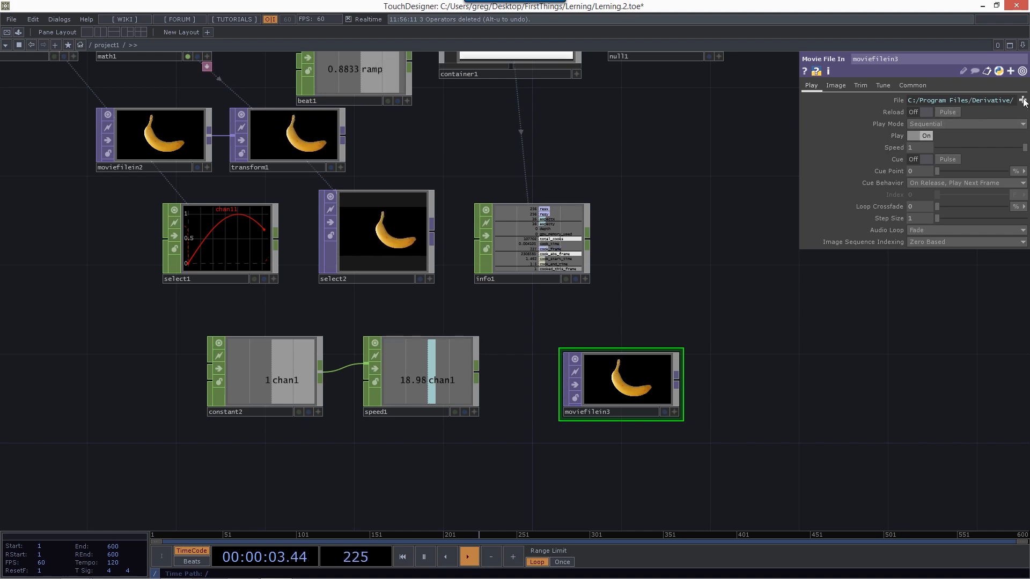
{"action": "left_click", "coordinate": [1023, 99]}
{"action": "left_click", "coordinate": [593, 107]}
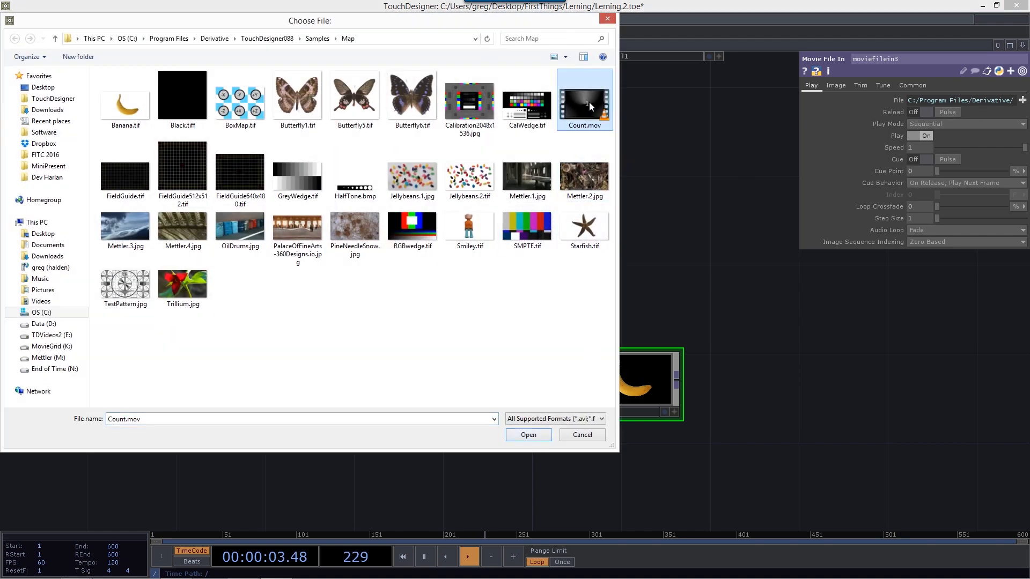
{"action": "left_click", "coordinate": [536, 436]}
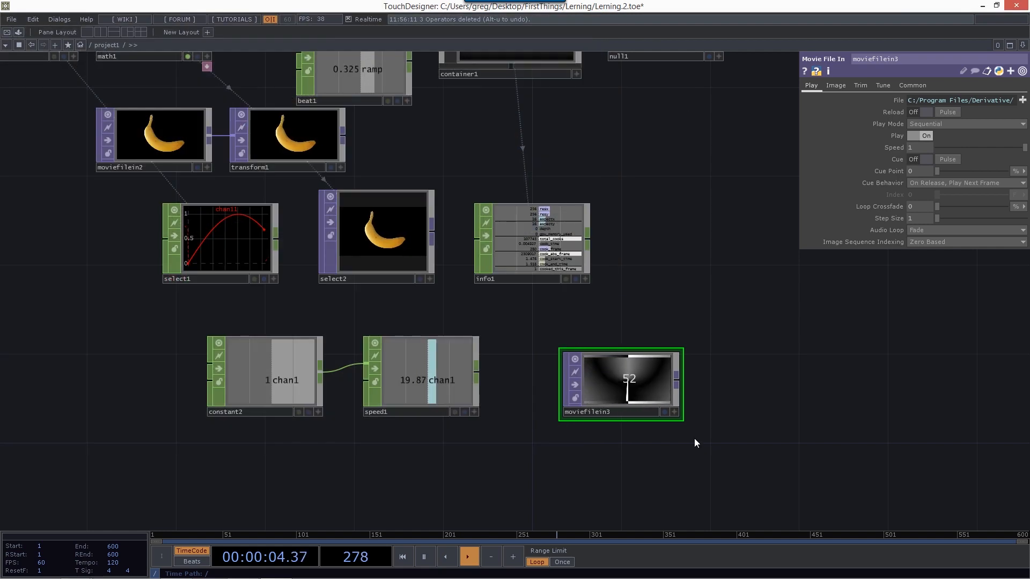
Step: Switch moviefilein3's Play Mode to Locked to Timeline, and return it to Sequential
{"action": "scroll", "coordinate": [626, 391], "scroll_direction": "up", "scroll_amount": 1}
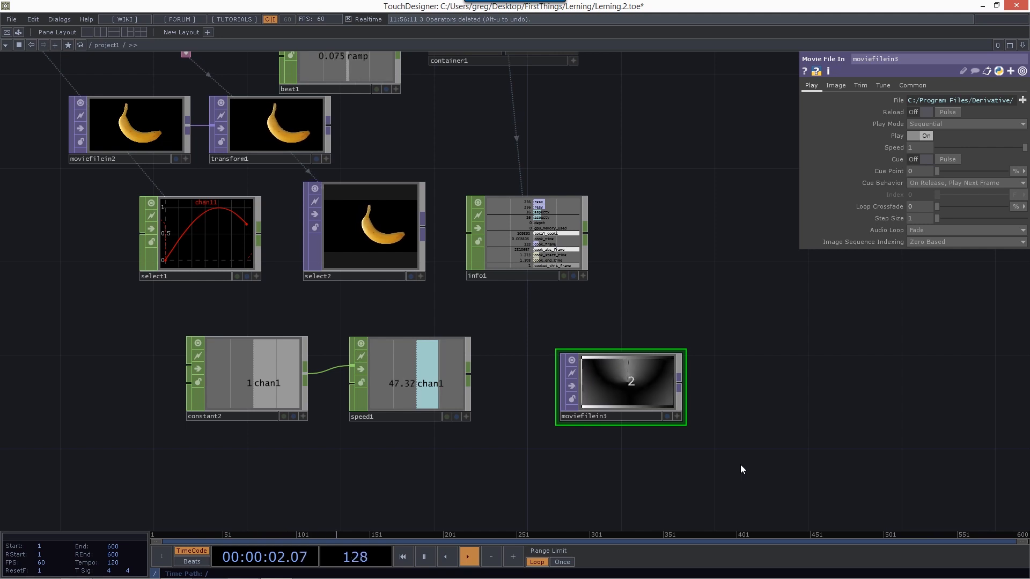
{"action": "left_click", "coordinate": [953, 126]}
{"action": "left_click", "coordinate": [938, 134]}
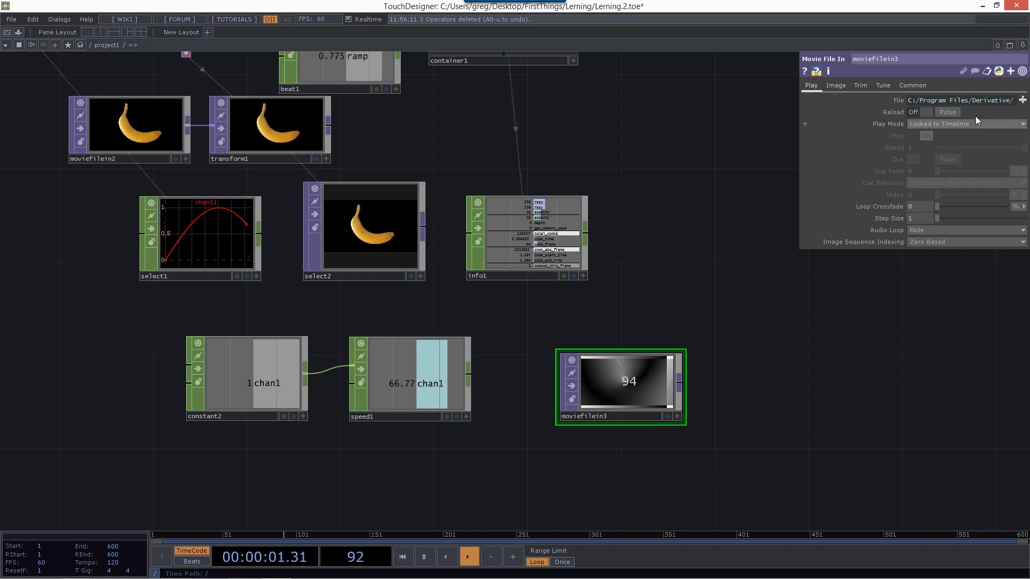
{"action": "left_click", "coordinate": [955, 125]}
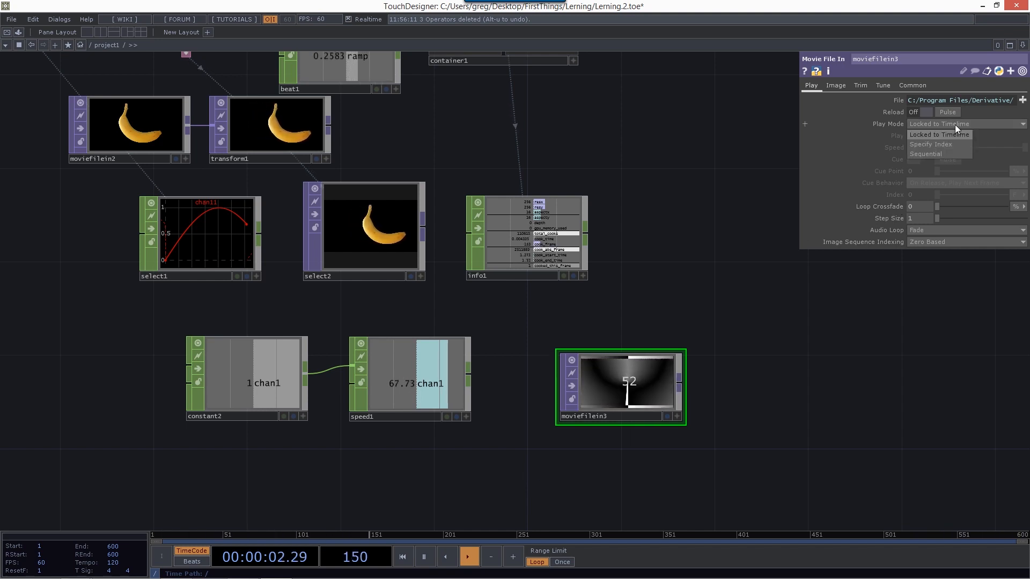
{"action": "left_click", "coordinate": [930, 153]}
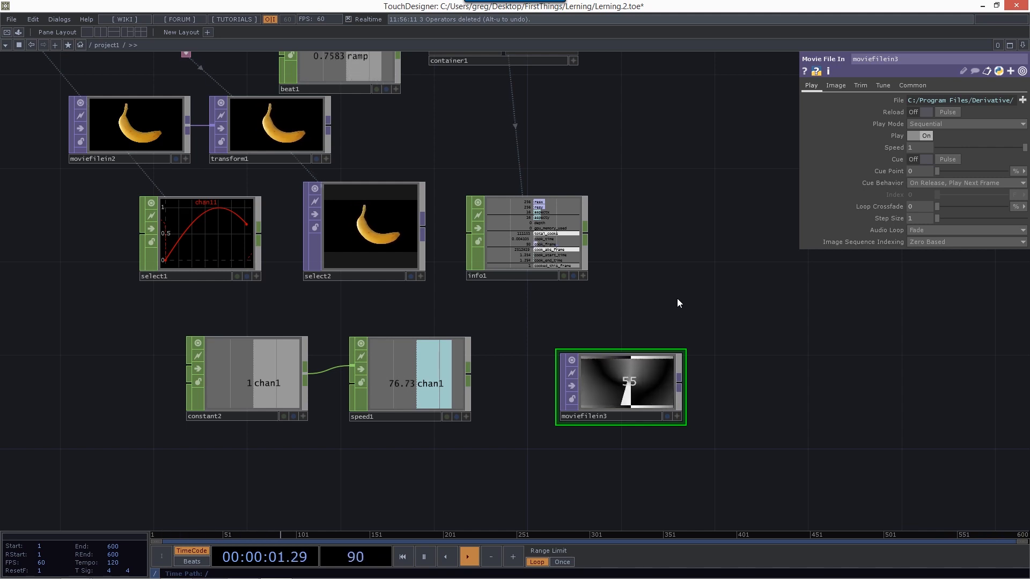
Step: Pulse moviefilein3's Cue to send the movie back to its cue point
{"action": "left_click", "coordinate": [948, 159]}
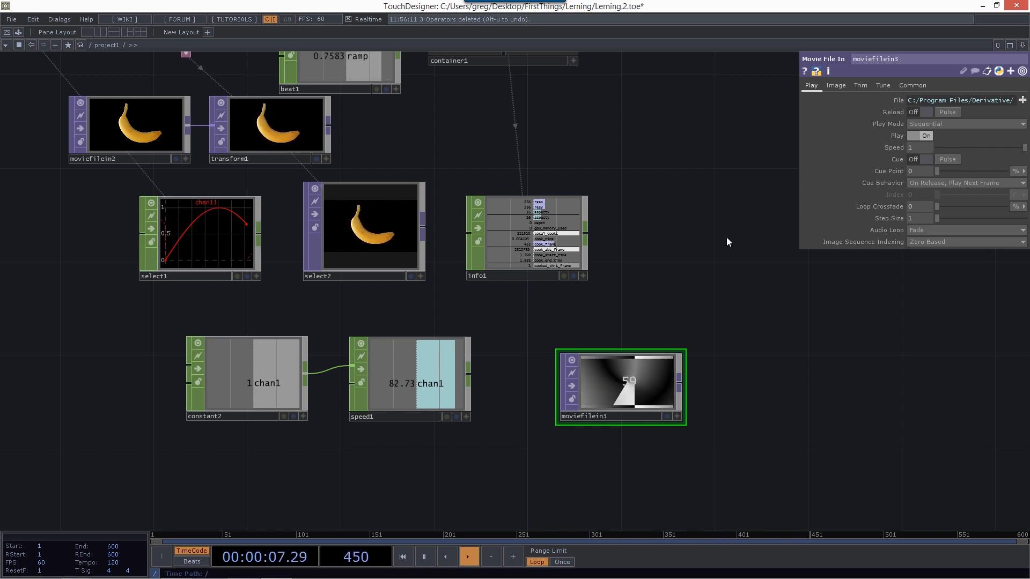
Step: Switch moviefilein3's Play Mode to Specify Index and set its Index unit to Fraction
{"action": "left_click", "coordinate": [951, 121]}
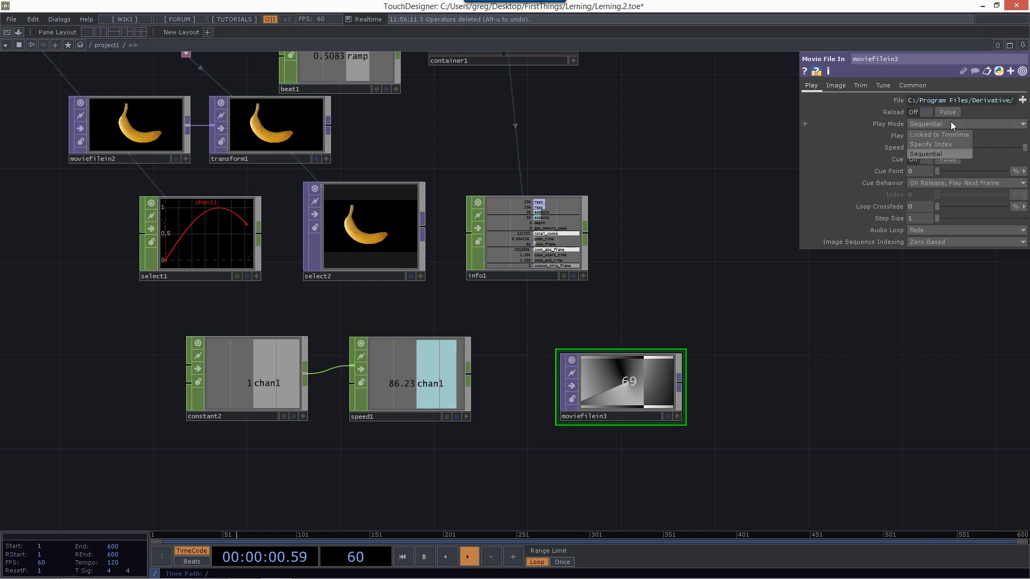
{"action": "left_click", "coordinate": [932, 143]}
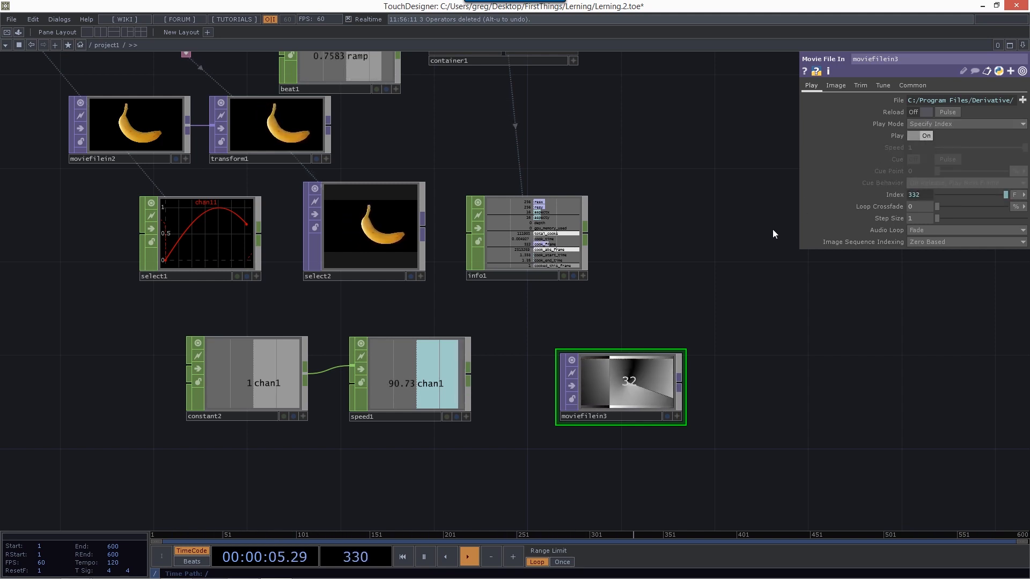
{"action": "left_click", "coordinate": [1022, 195]}
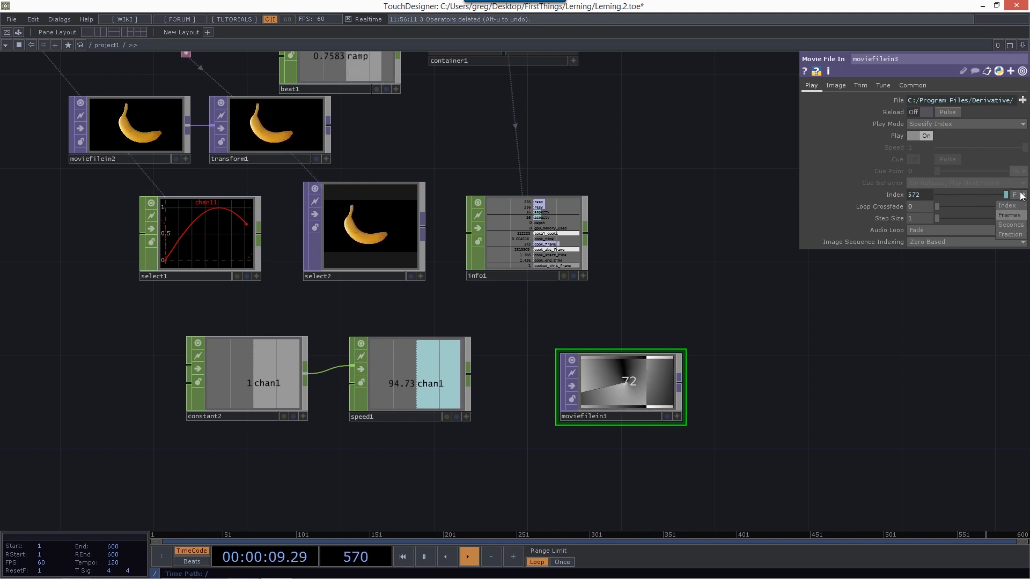
{"action": "left_click", "coordinate": [1013, 235]}
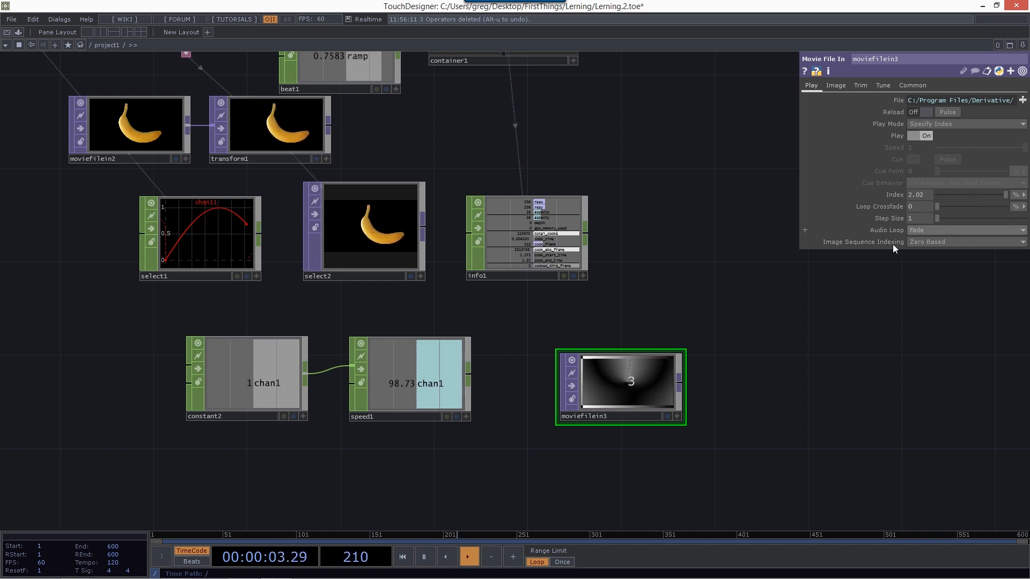
Step: Export speed1's chan1 channel to moviefilein3's Index parameter, and make speed1's viewer inactive again
{"action": "left_click", "coordinate": [468, 417]}
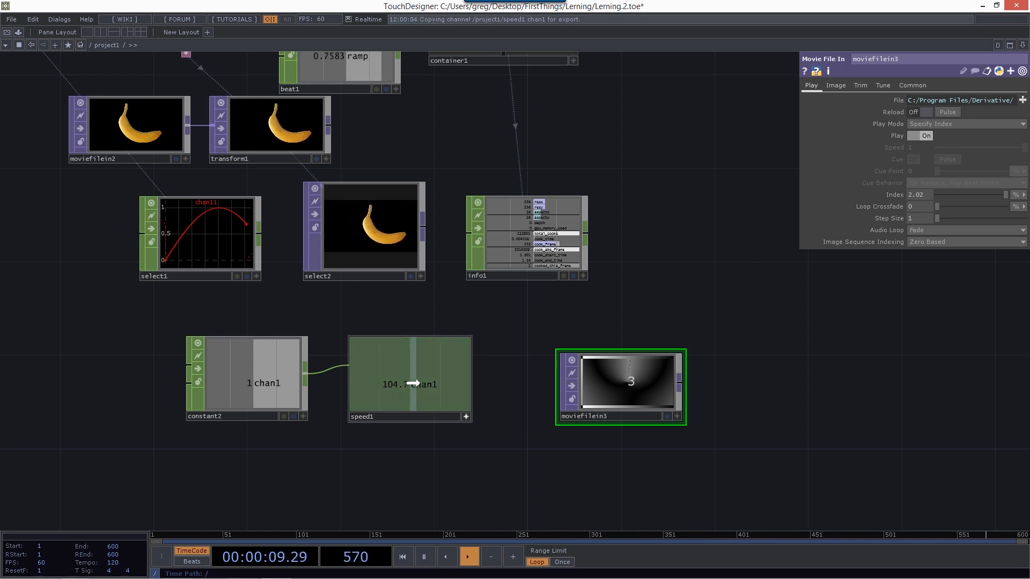
{"action": "left_click_drag", "start_coordinate": [880, 194], "coordinate": [887, 194]}
{"action": "left_click", "coordinate": [905, 196]}
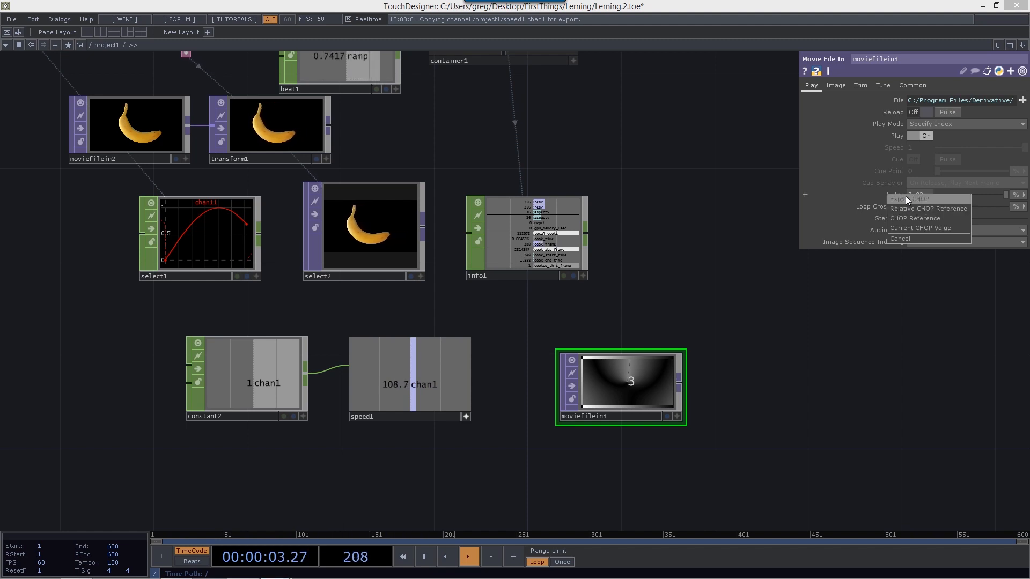
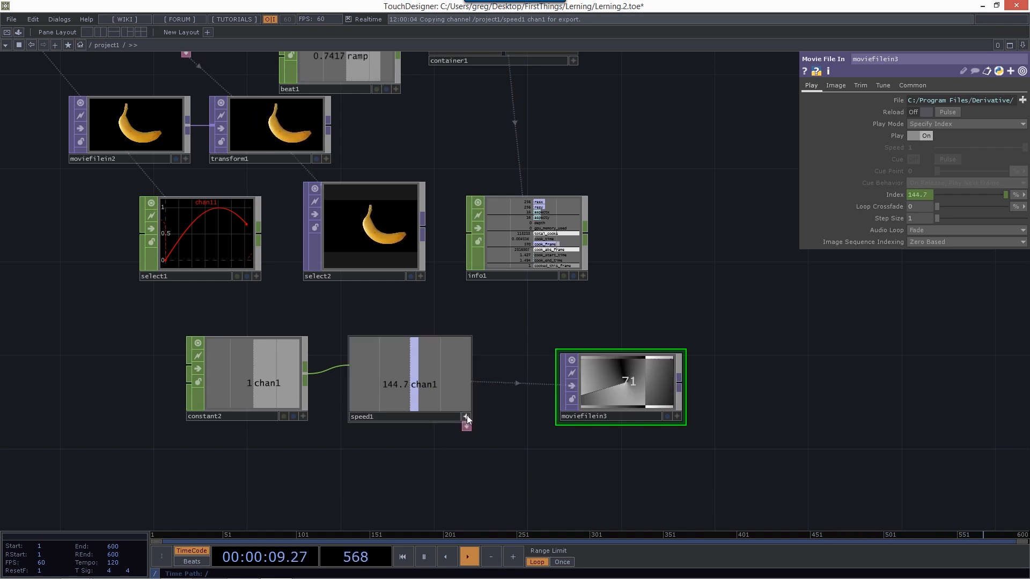
{"action": "left_click", "coordinate": [466, 417]}
Step: Pulse speed1's Reset several times to restart the movie's index
{"action": "left_click", "coordinate": [423, 370]}
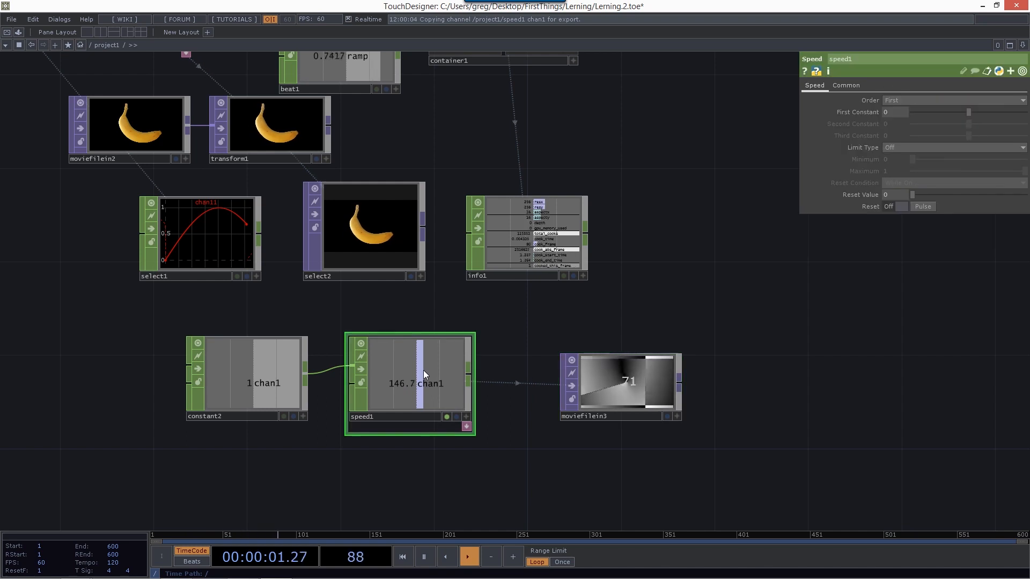
{"action": "left_click", "coordinate": [923, 207]}
{"action": "left_click", "coordinate": [921, 207]}
{"action": "left_click", "coordinate": [921, 207]}
{"action": "left_click", "coordinate": [920, 208]}
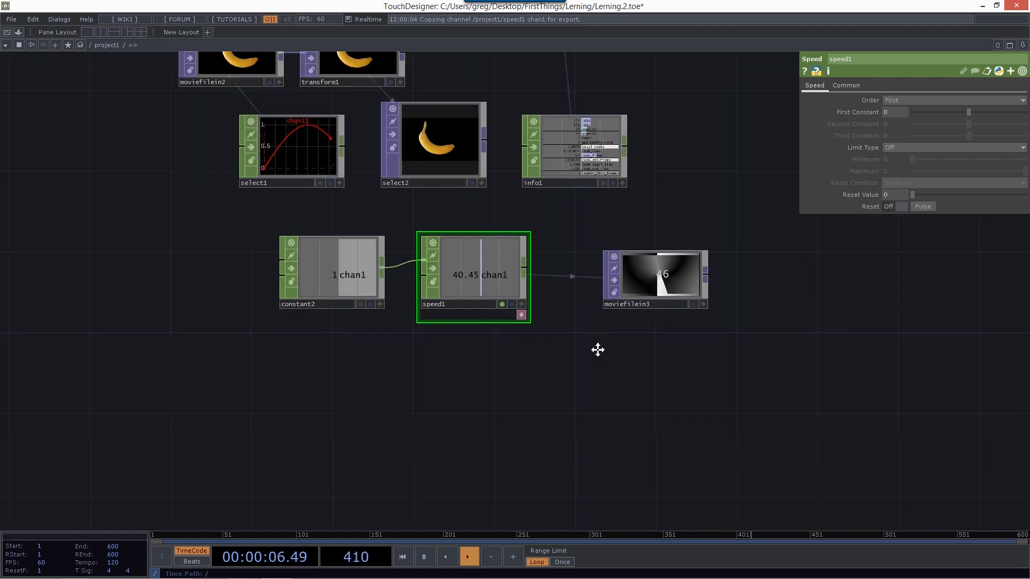
Step: Add an Animation COMP in the empty area below speed1
{"action": "left_click_drag", "start_coordinate": [598, 349], "coordinate": [583, 307]}
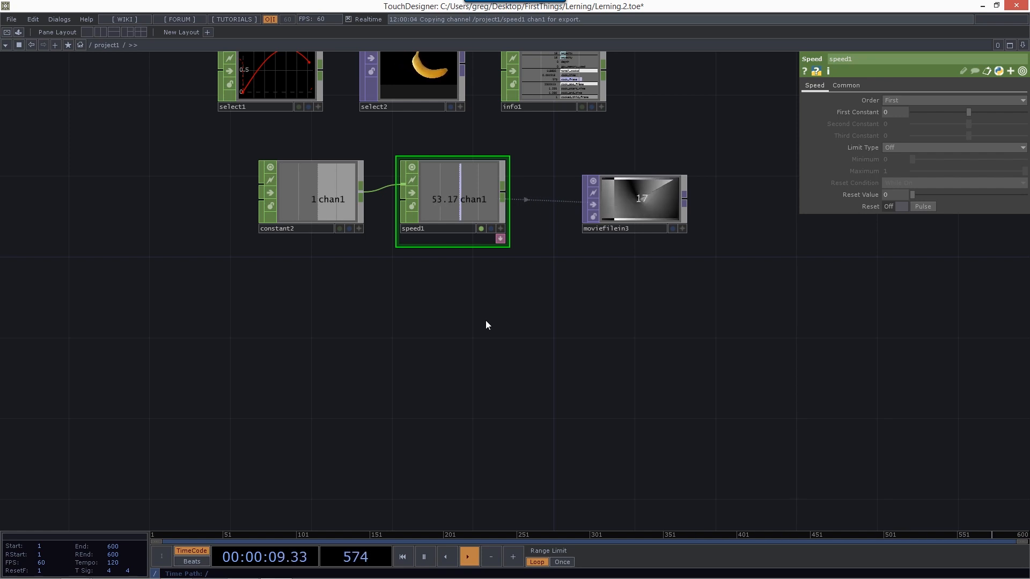
{"action": "key", "text": "Tab"}
{"action": "left_click", "coordinate": [310, 308]}
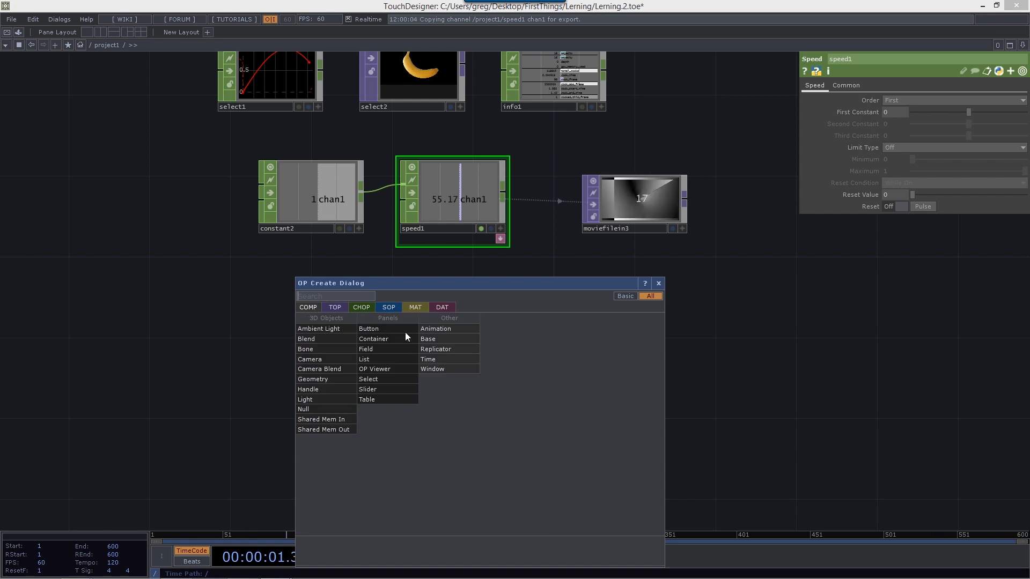
{"action": "left_click", "coordinate": [439, 330]}
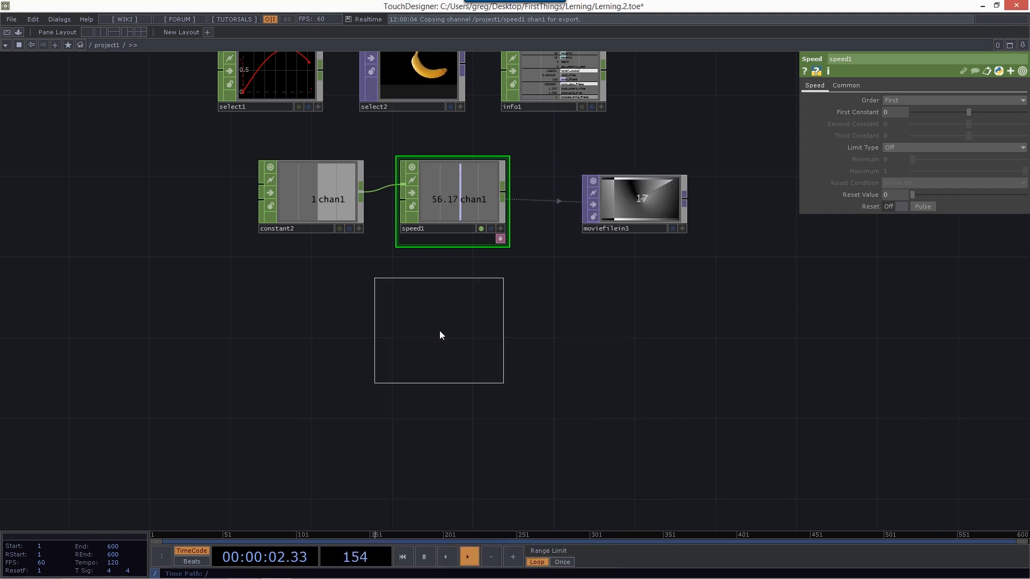
{"action": "left_click", "coordinate": [482, 339]}
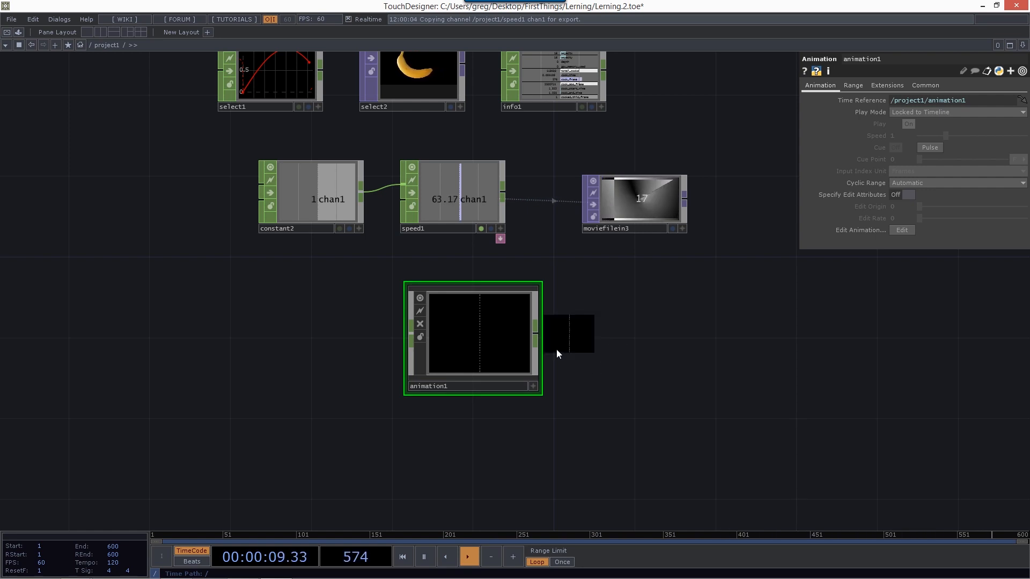
Step: Open animation1 for editing in the channel editor and add the channels t[xyz]
{"action": "right_click", "coordinate": [488, 330]}
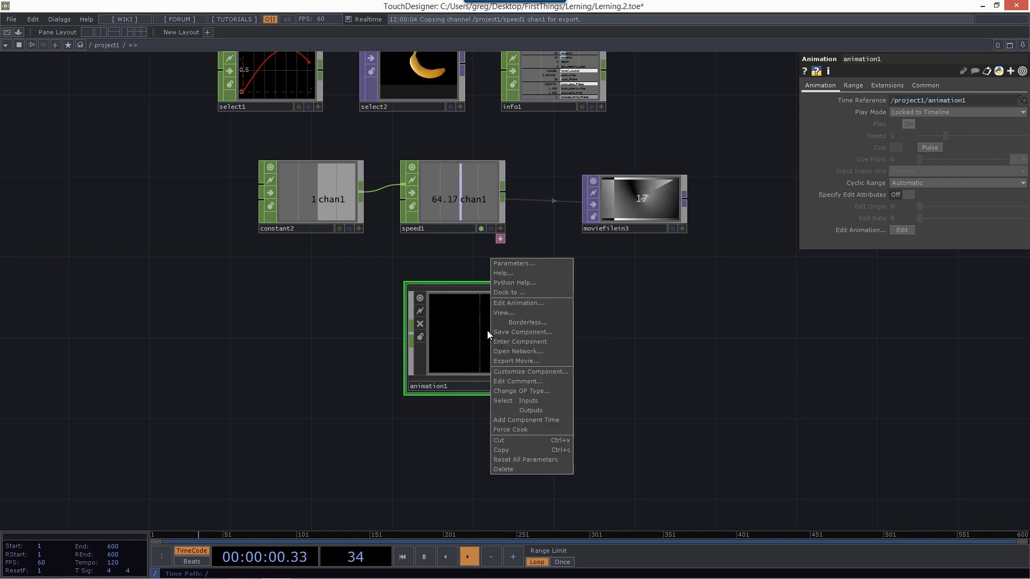
{"action": "left_click", "coordinate": [524, 304]}
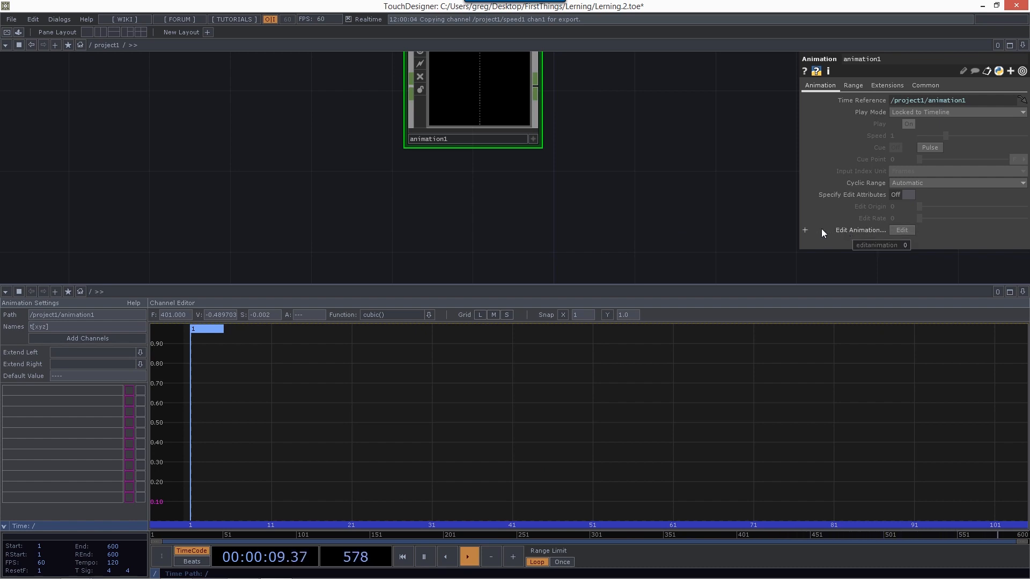
{"action": "left_click", "coordinate": [117, 341]}
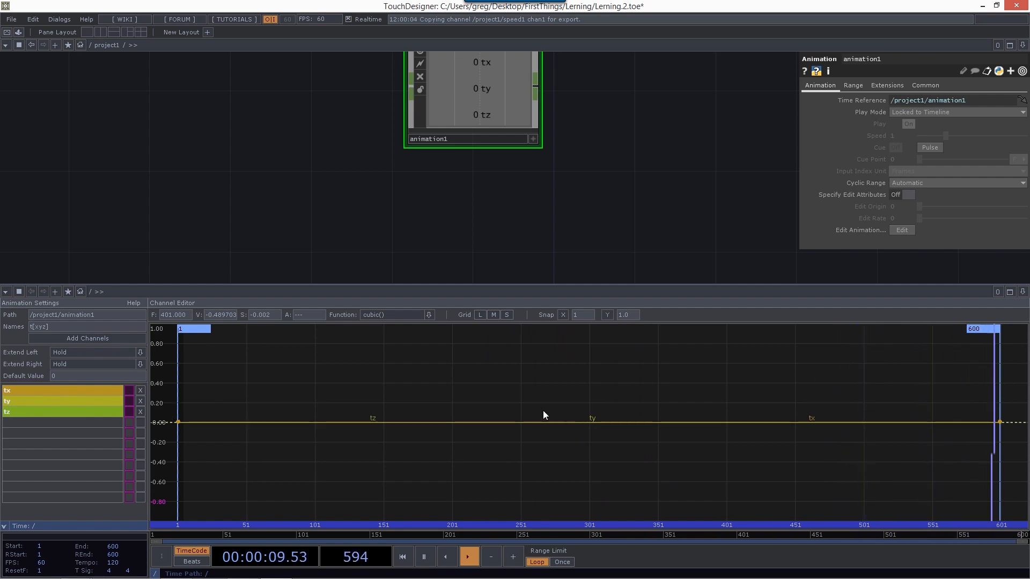
Step: Raise tx's first key to about 0.31, and add a second tx key at about frame 119 with a value of about -0.36
{"action": "left_click", "coordinate": [178, 422]}
{"action": "left_click_drag", "start_coordinate": [178, 422], "coordinate": [176, 391]}
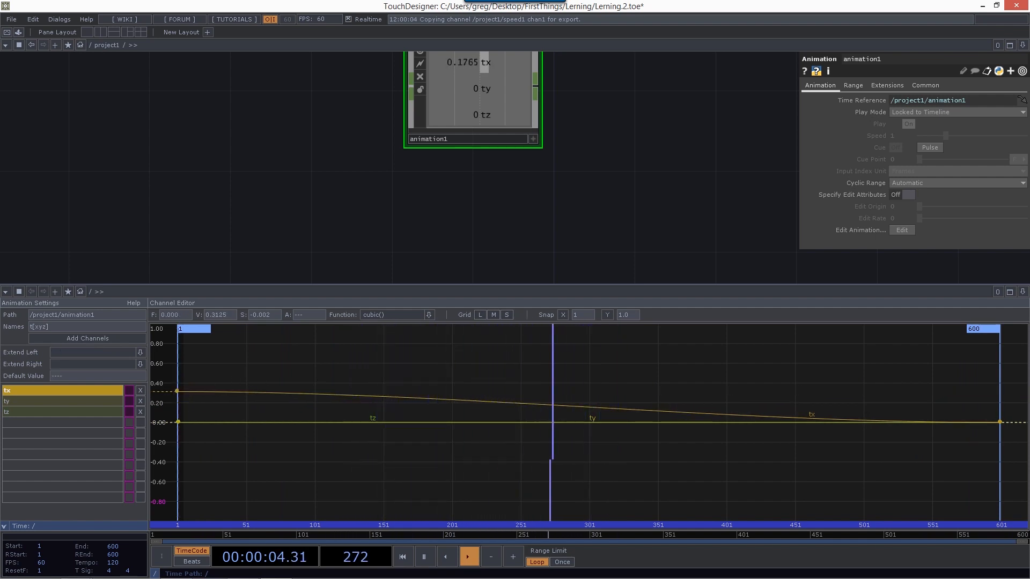
{"action": "left_click", "coordinate": [336, 395], "text": "ctrl"}
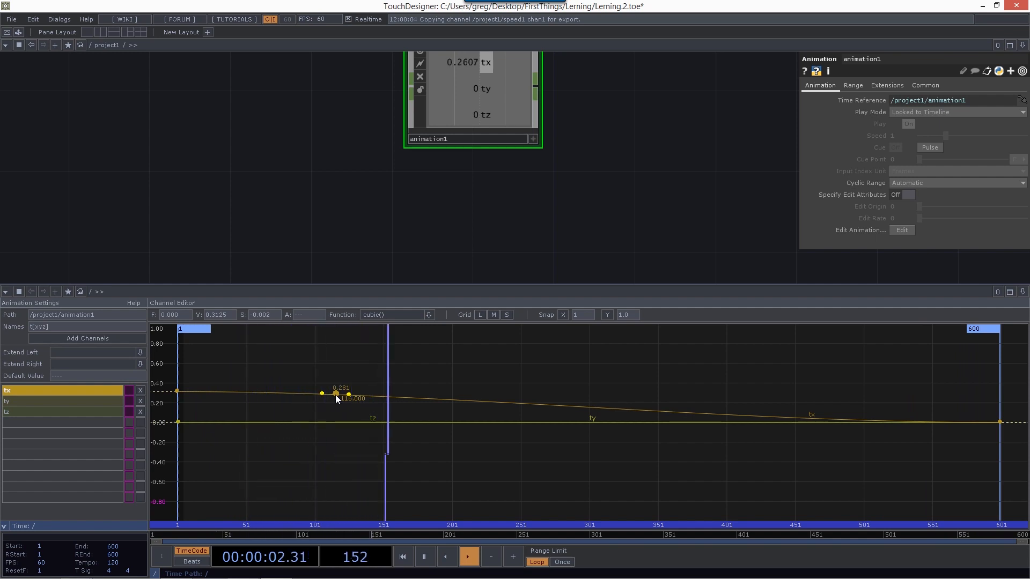
{"action": "left_click_drag", "start_coordinate": [317, 365], "coordinate": [382, 411]}
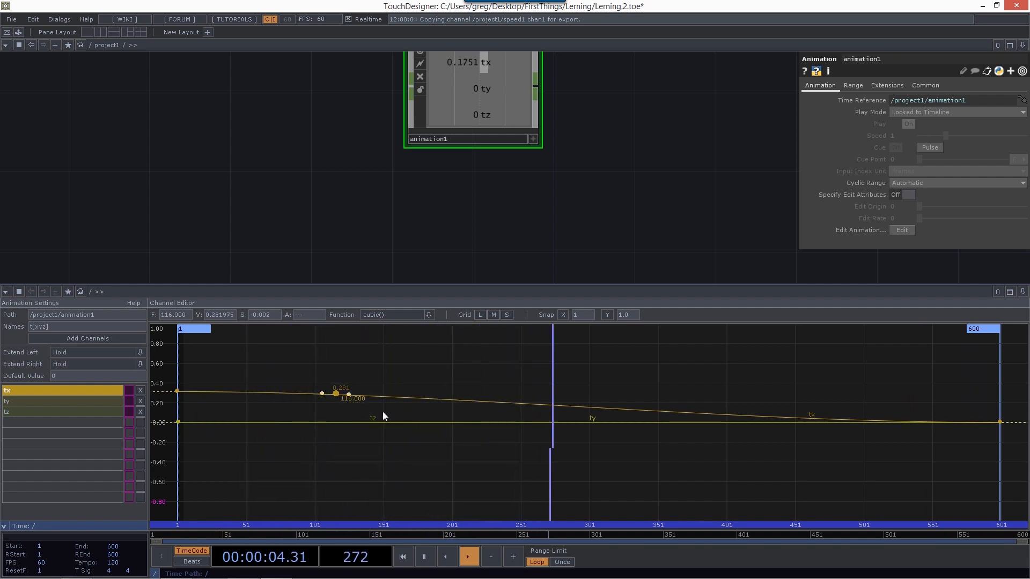
{"action": "left_click_drag", "start_coordinate": [335, 397], "coordinate": [344, 465]}
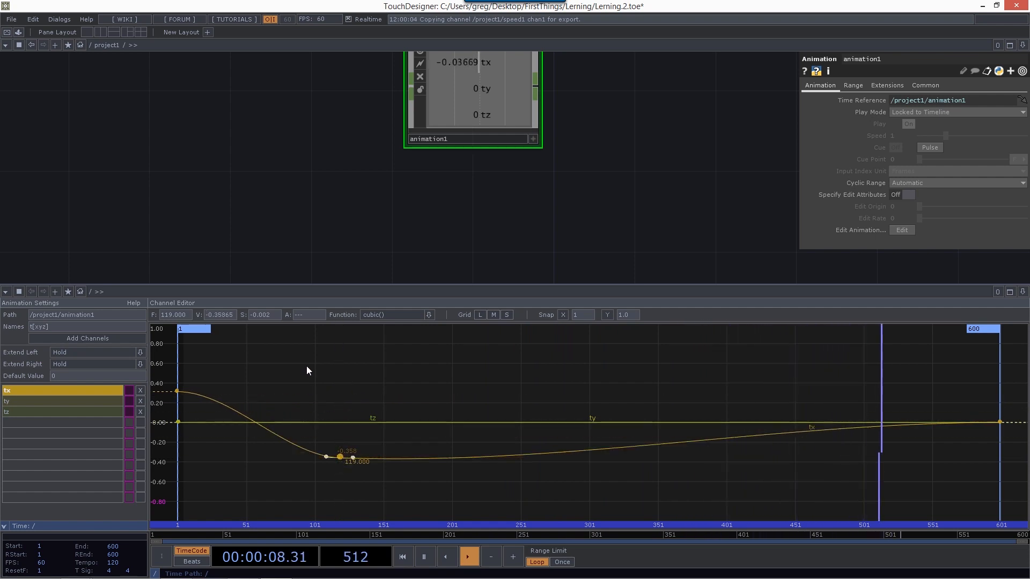
Step: Set the tx curve segment between the first two keys to the linear() function
{"action": "left_click_drag", "start_coordinate": [230, 400], "coordinate": [220, 411]}
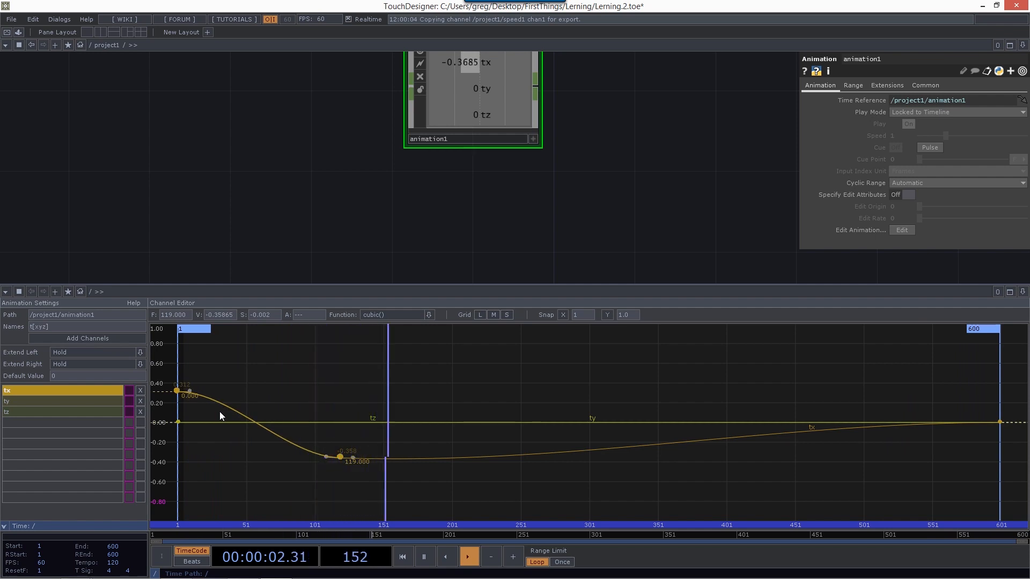
{"action": "left_click", "coordinate": [429, 315]}
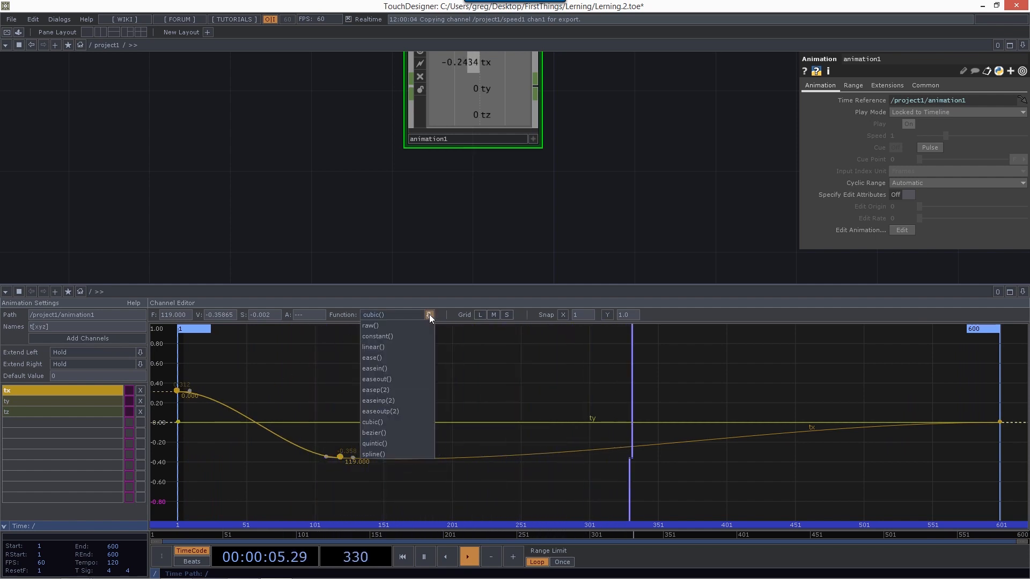
{"action": "left_click", "coordinate": [391, 347]}
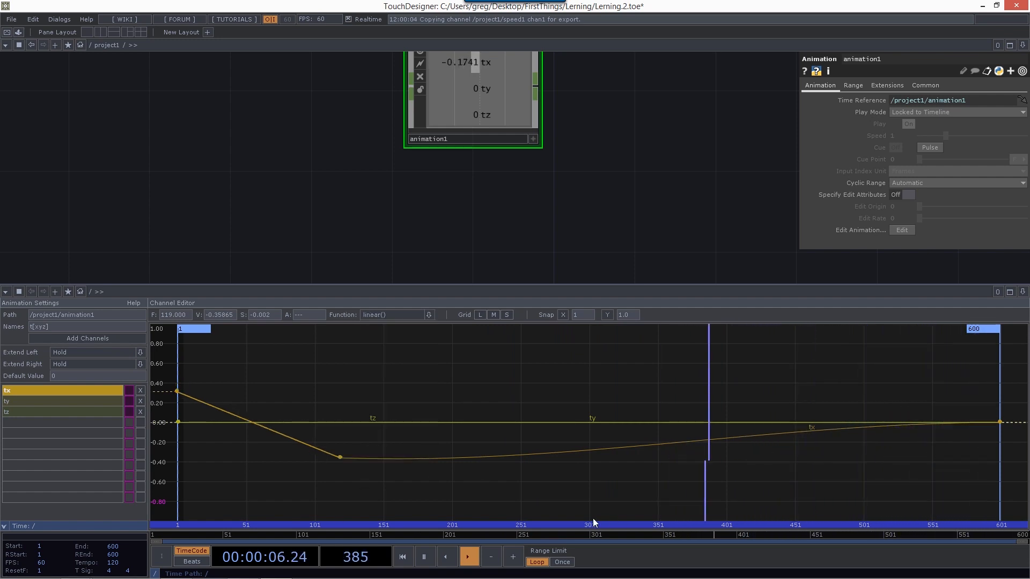
Step: Add a Beat CHOP beside animation1 and wire its output into animation1
{"action": "left_click_drag", "start_coordinate": [636, 166], "coordinate": [634, 224]}
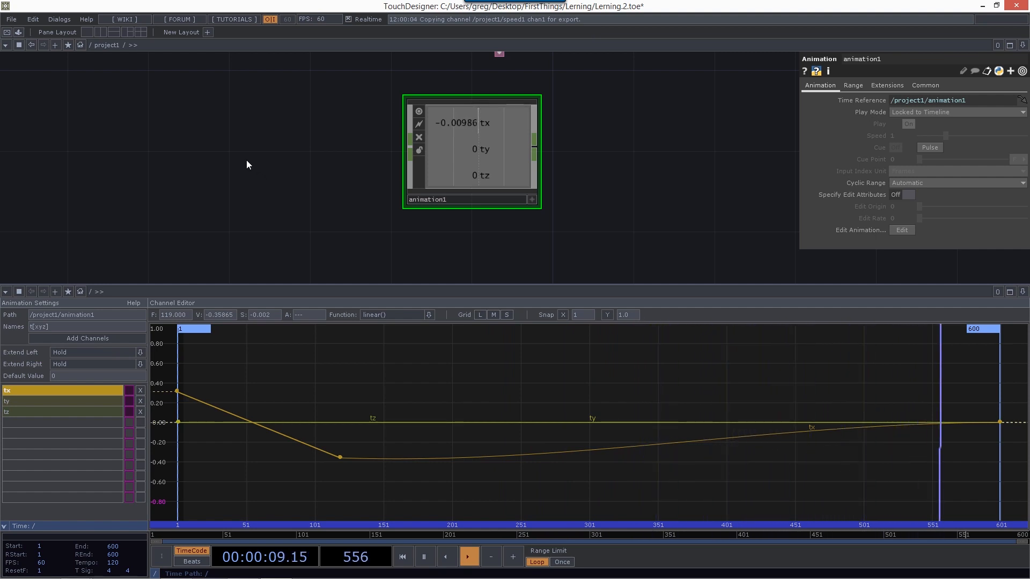
{"action": "key", "text": "Tab"}
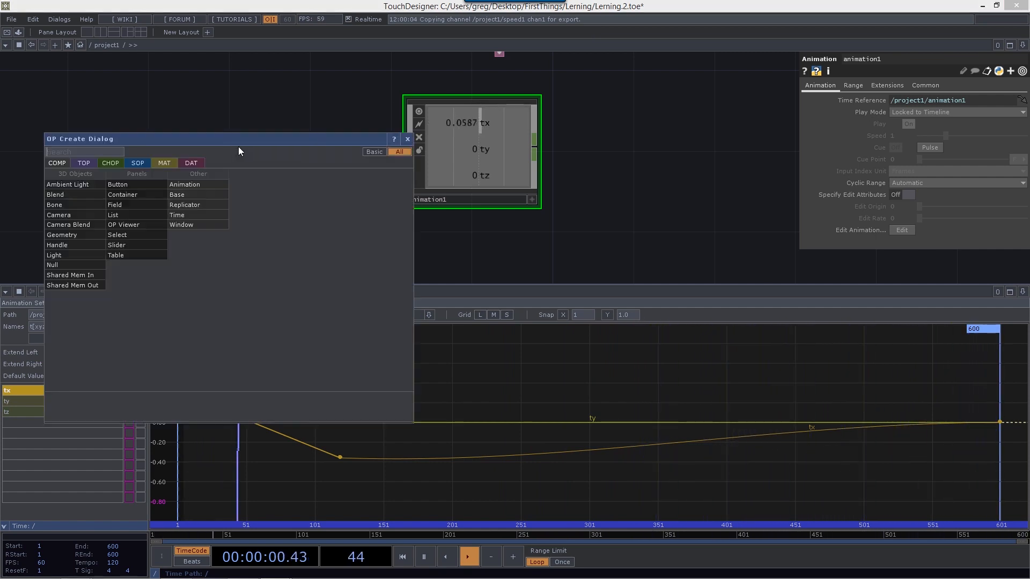
{"action": "left_click", "coordinate": [102, 163]}
{"action": "left_click", "coordinate": [63, 346]}
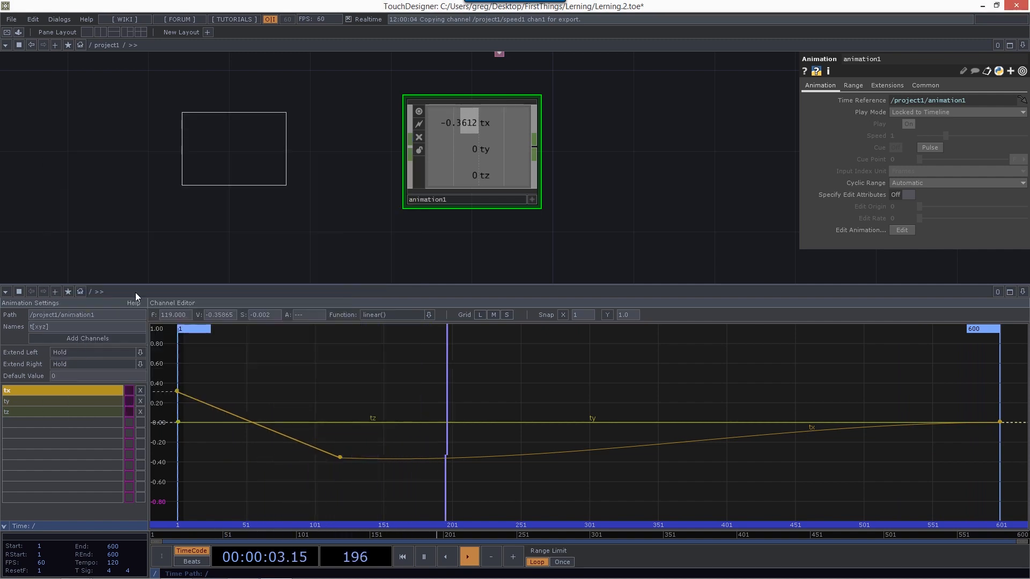
{"action": "left_click", "coordinate": [281, 147]}
{"action": "left_click_drag", "start_coordinate": [320, 146], "coordinate": [411, 146]}
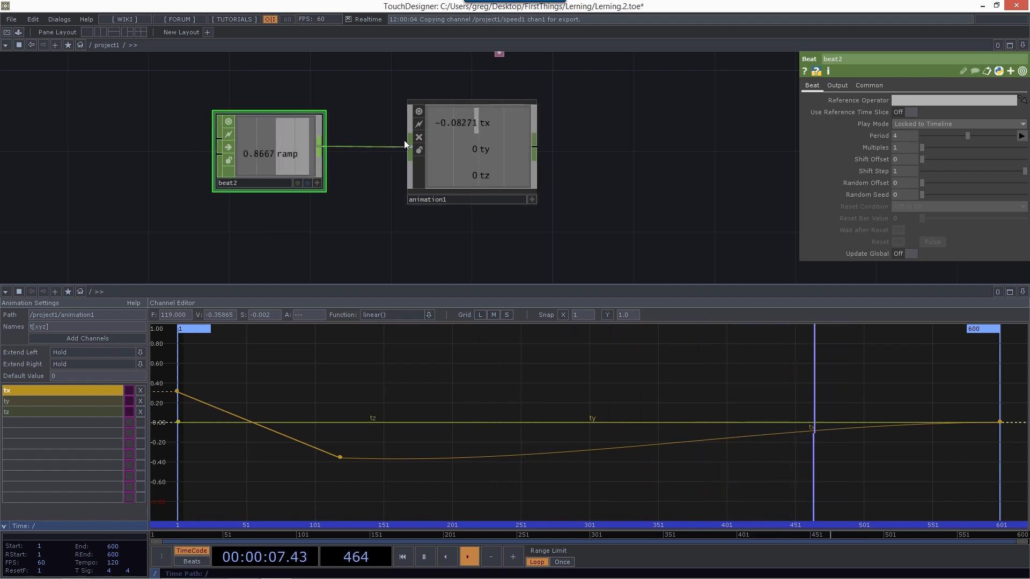
Step: Set animation1's Play Mode to Use Input Index and its Input Index Unit to Fraction
{"action": "left_click", "coordinate": [445, 132]}
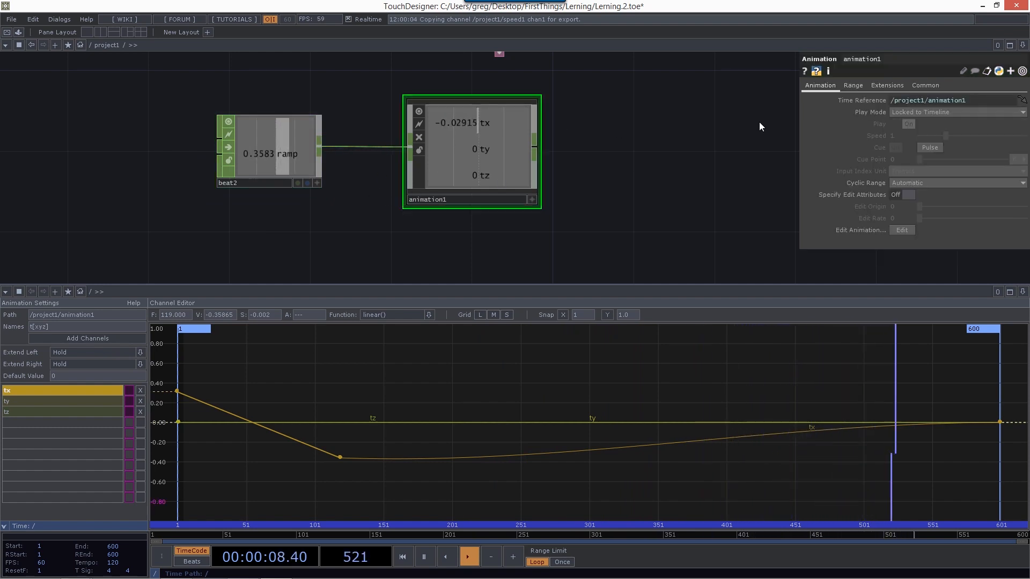
{"action": "left_click", "coordinate": [942, 112]}
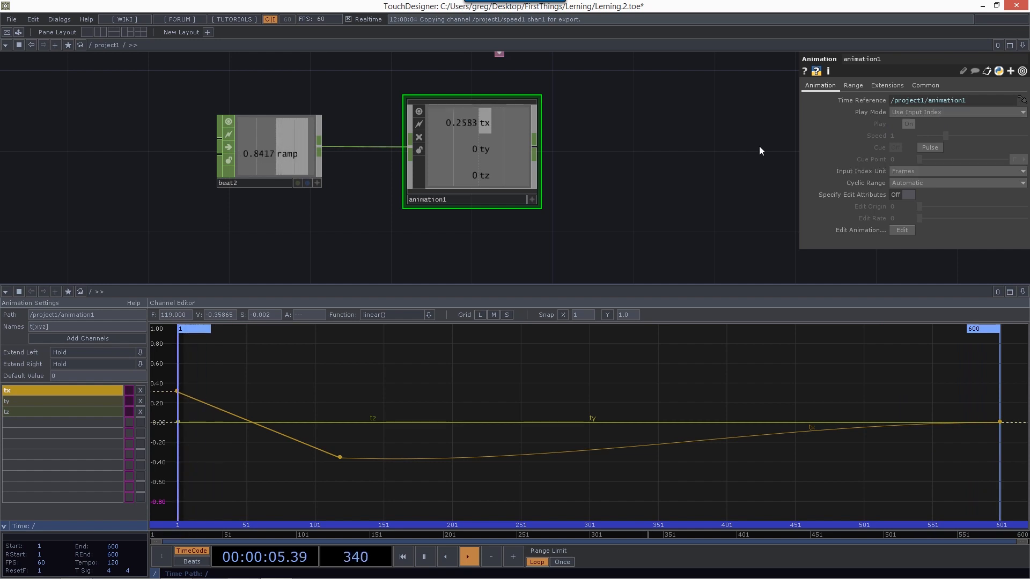
{"action": "left_click", "coordinate": [946, 168]}
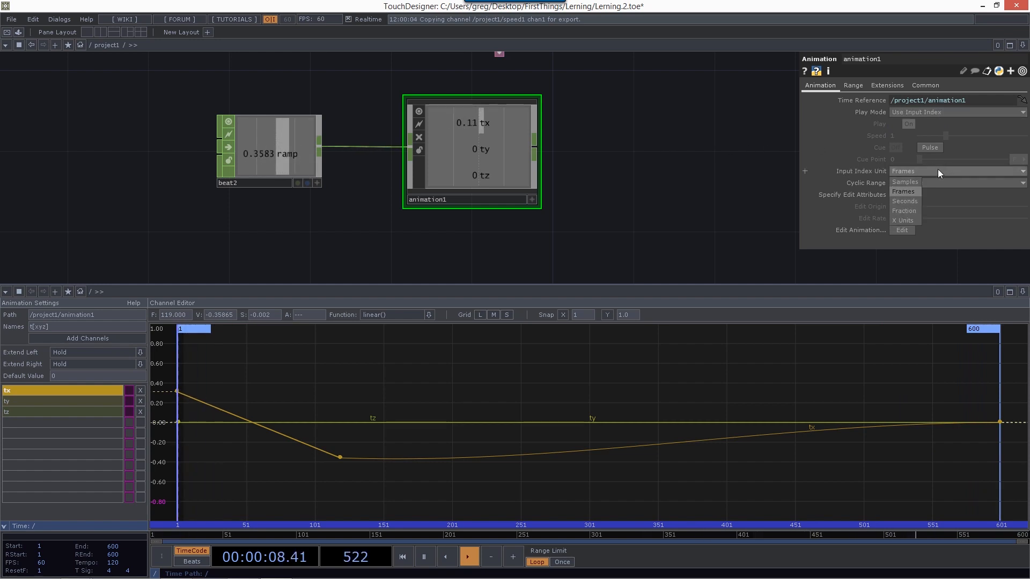
{"action": "left_click", "coordinate": [910, 210]}
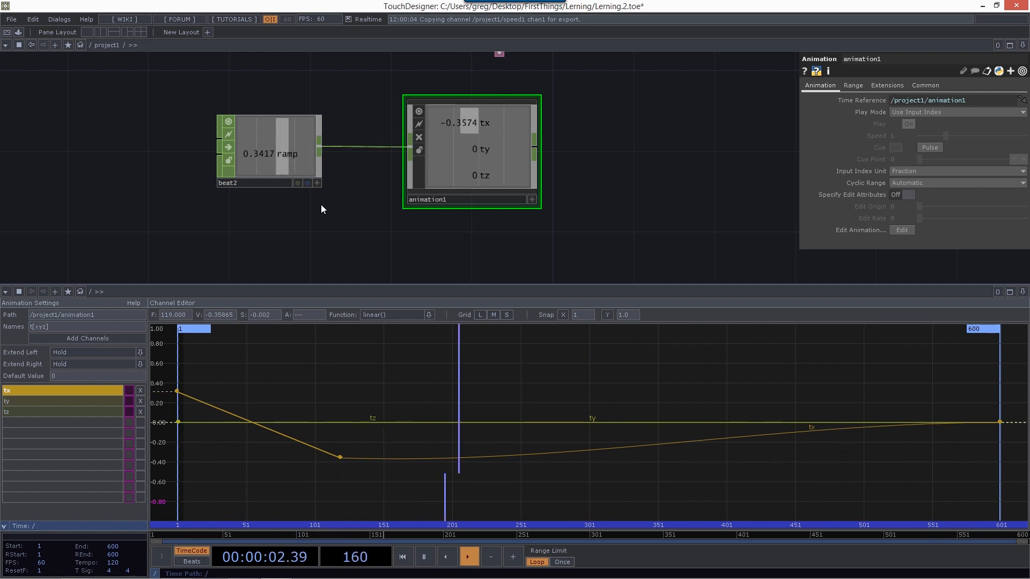
Step: Replace beat2 as animation1's input with a new Constant CHOP placed below it, and set its chan1 to about 0.66
{"action": "left_click_drag", "start_coordinate": [303, 210], "coordinate": [321, 178]}
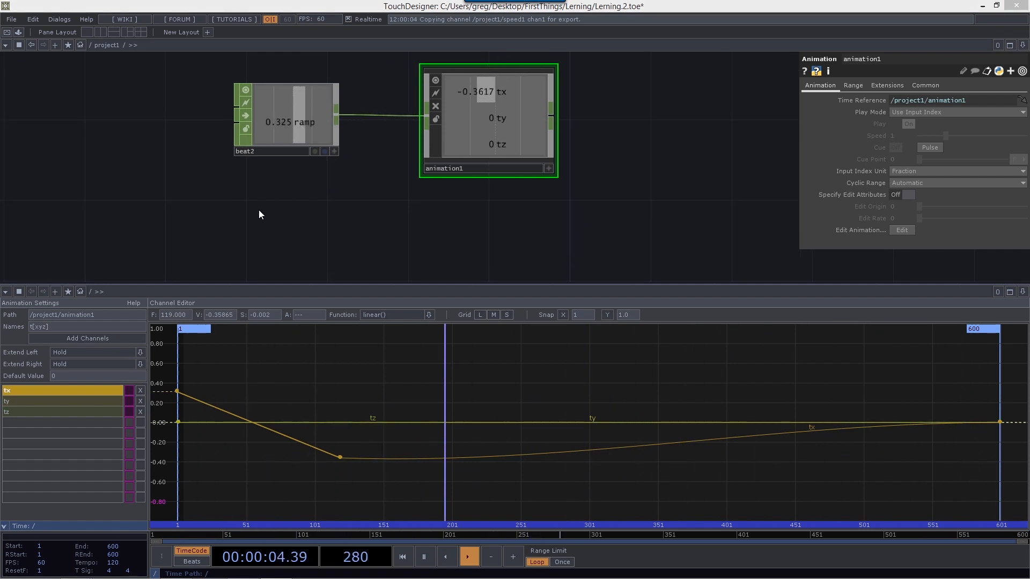
{"action": "key", "text": "Tab"}
{"action": "left_click", "coordinate": [160, 244]}
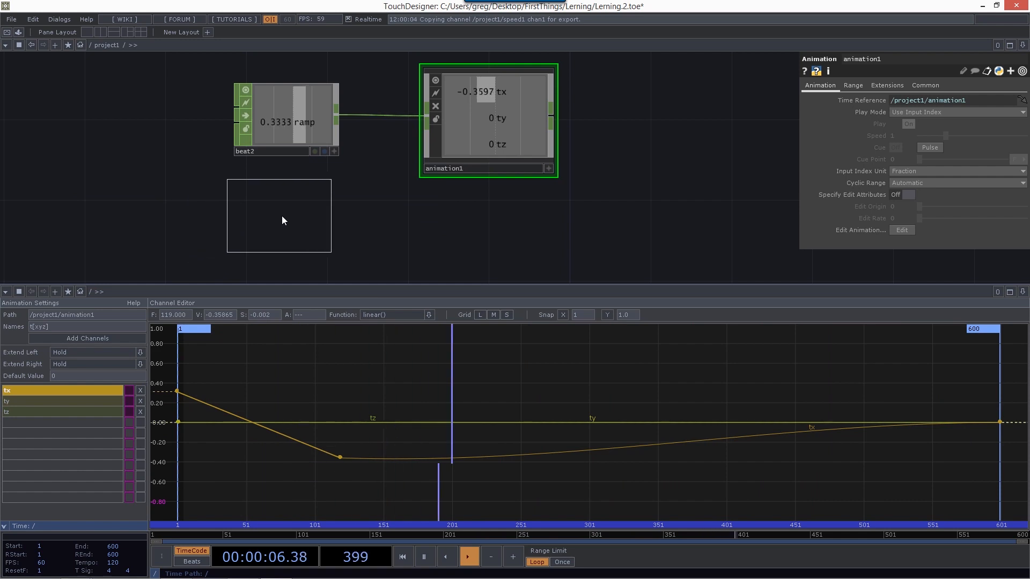
{"action": "left_click", "coordinate": [292, 216]}
{"action": "left_click_drag", "start_coordinate": [333, 216], "coordinate": [428, 116]}
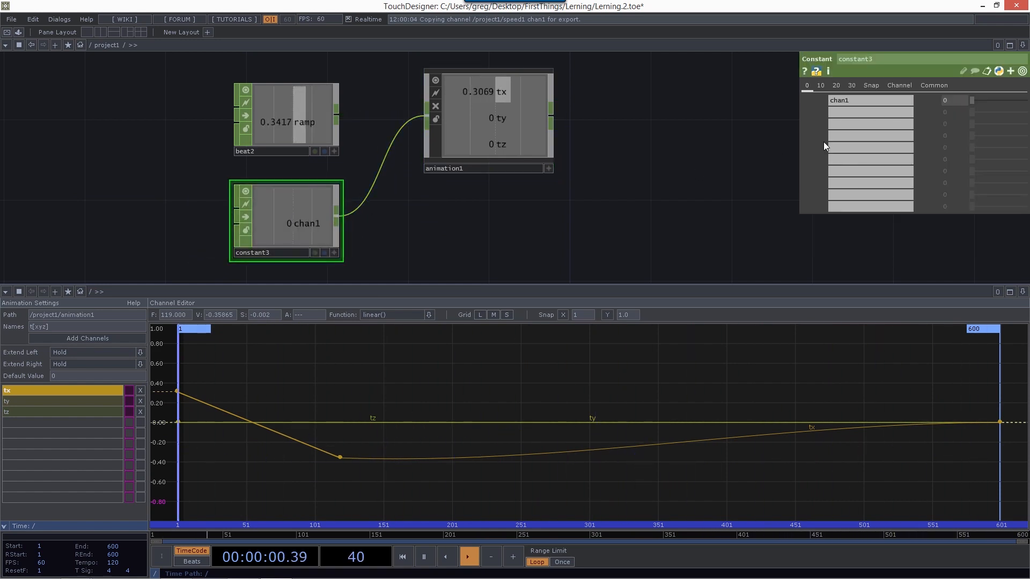
{"action": "left_click_drag", "start_coordinate": [975, 100], "coordinate": [999, 144]}
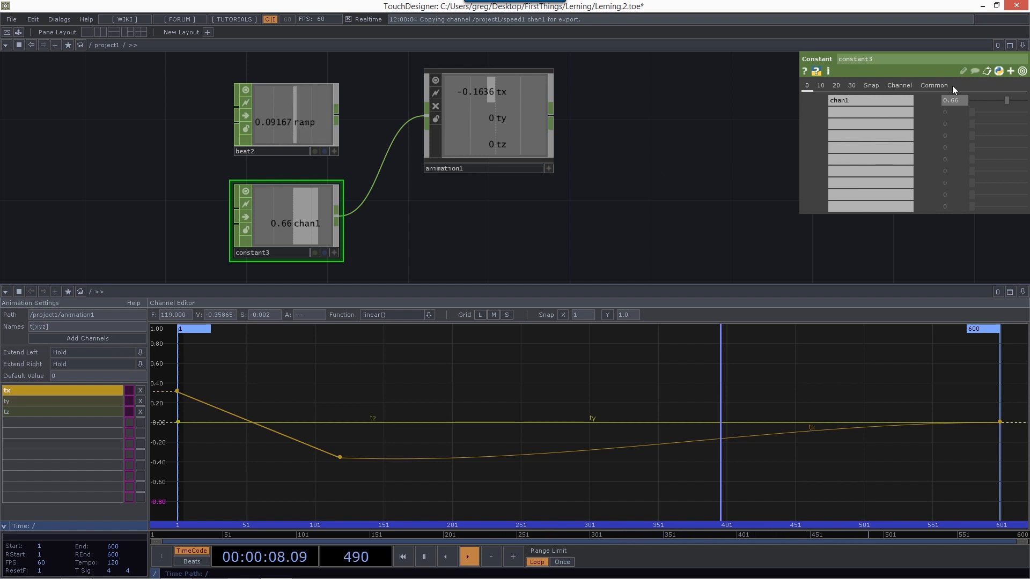
Step: Set animation1's Play Mode to Output Full Range
{"action": "left_click", "coordinate": [520, 109]}
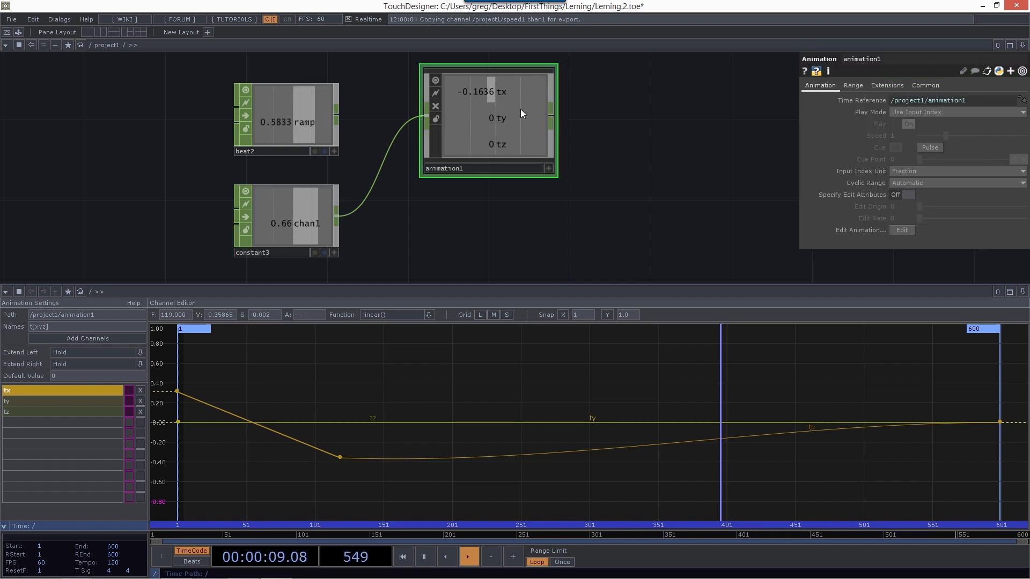
{"action": "left_click", "coordinate": [909, 113]}
{"action": "left_click", "coordinate": [919, 152]}
{"action": "mouse_move", "coordinate": [594, 200]}
{"action": "left_mouse_down"}
{"action": "mouse_move", "coordinate": [549, 223]}
{"action": "mouse_move", "coordinate": [593, 206]}
{"action": "left_mouse_up"}
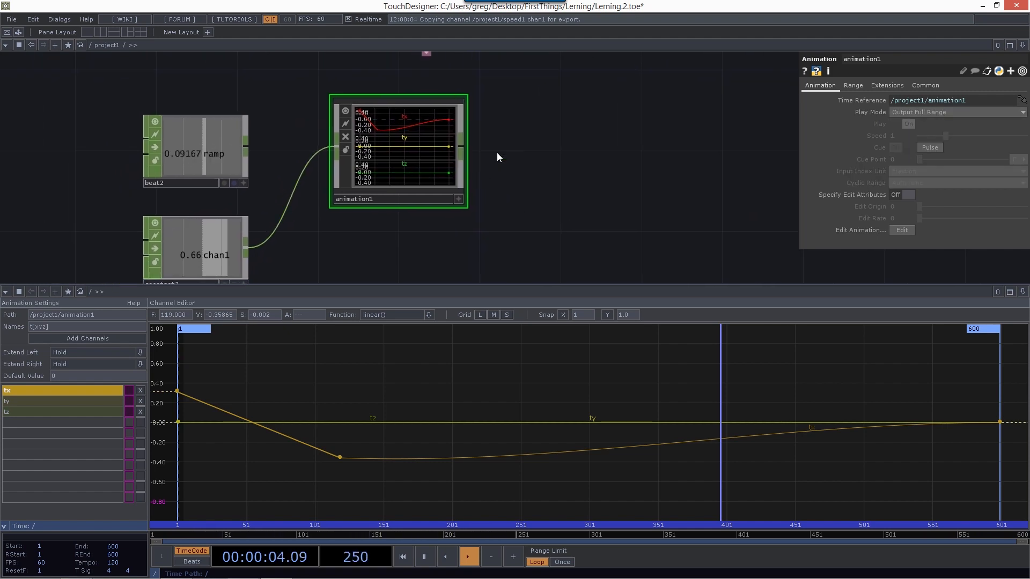
Step: Add a Null CHOP connected to animation1's output
{"action": "right_click", "coordinate": [462, 146]}
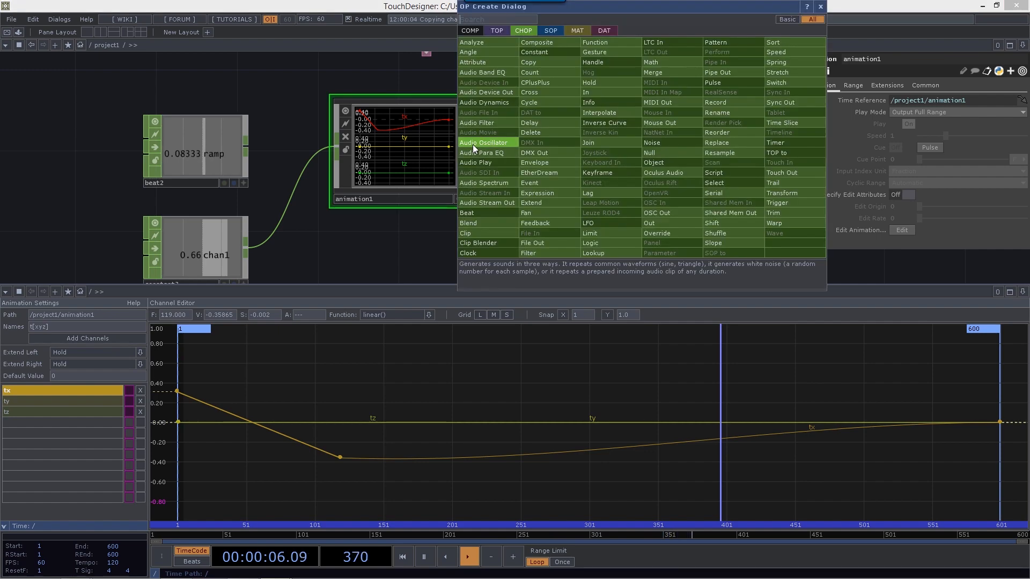
{"action": "left_click", "coordinate": [653, 151]}
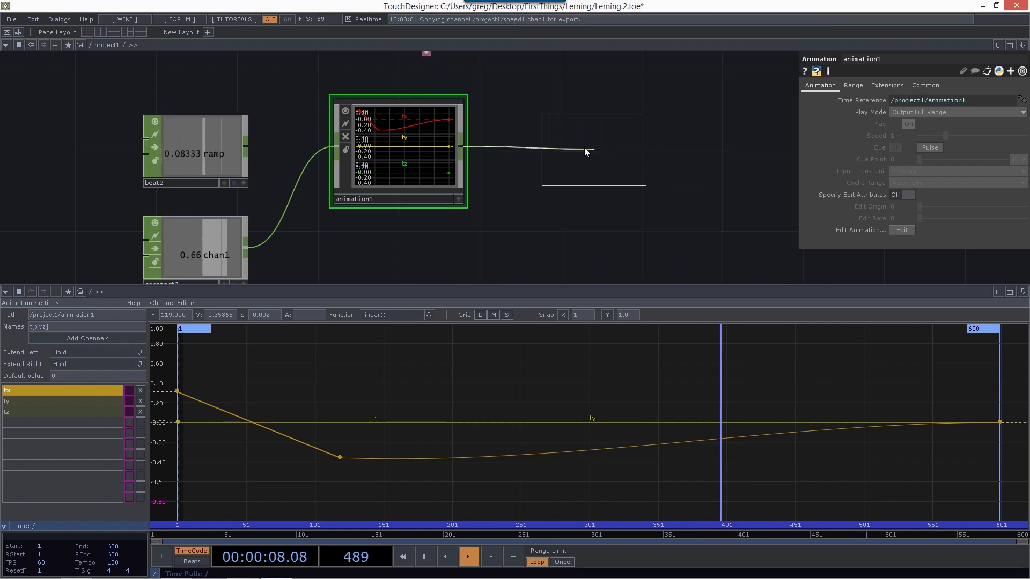
{"action": "left_click", "coordinate": [586, 147]}
{"action": "scroll", "coordinate": [571, 143], "scroll_direction": "up", "scroll_amount": 5}
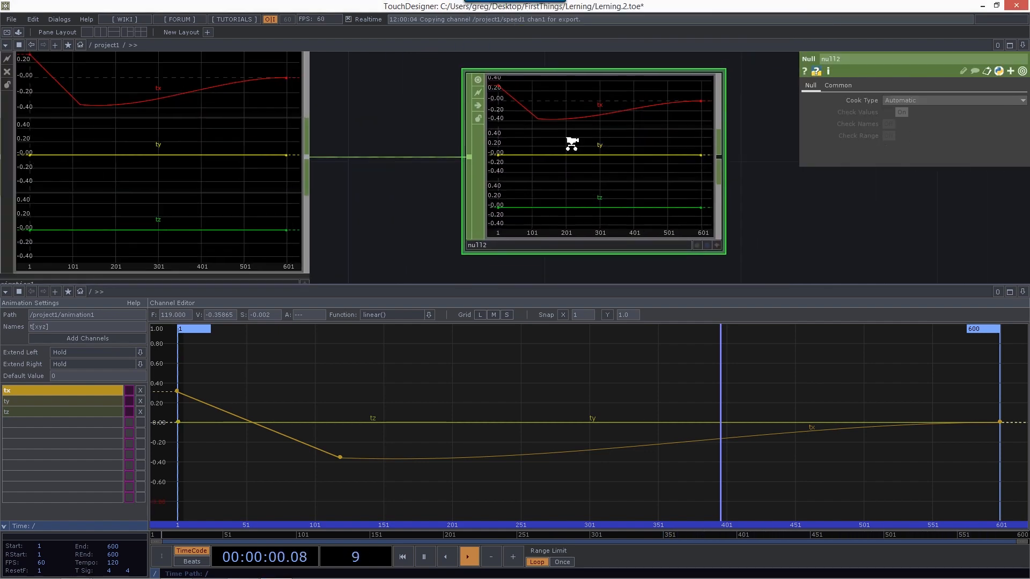
{"action": "scroll", "coordinate": [572, 143], "scroll_direction": "down", "scroll_amount": 5}
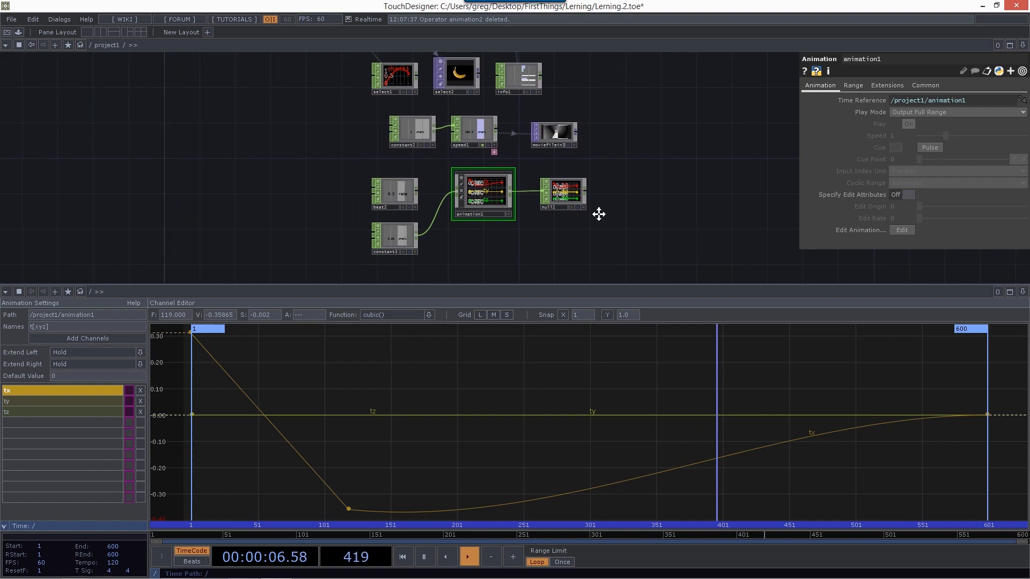
Step: Add an LFO CHOP in the empty network area, well away from the animation1 chain
{"action": "left_click_drag", "start_coordinate": [597, 213], "coordinate": [461, 221]}
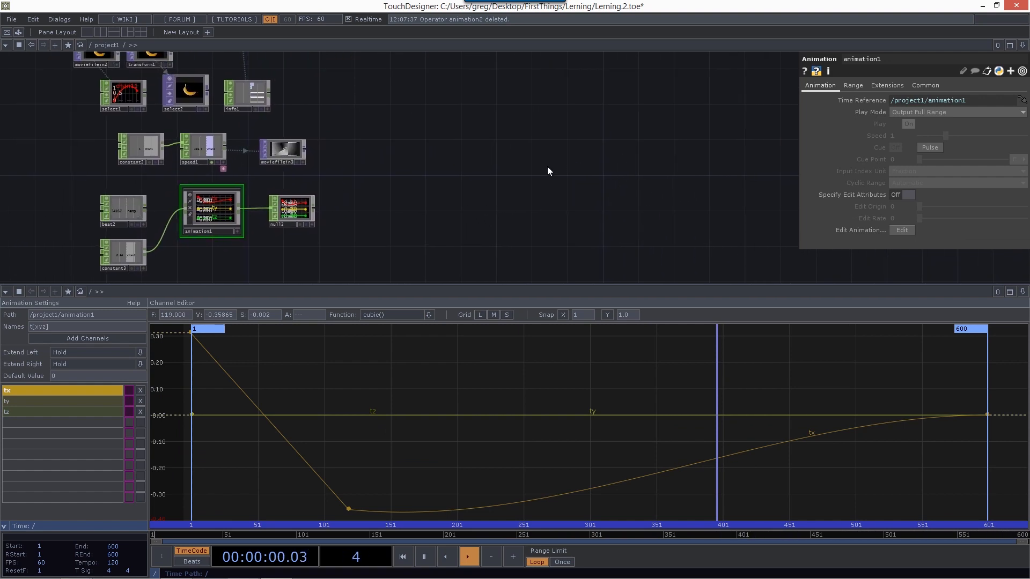
{"action": "key", "text": "Tab"}
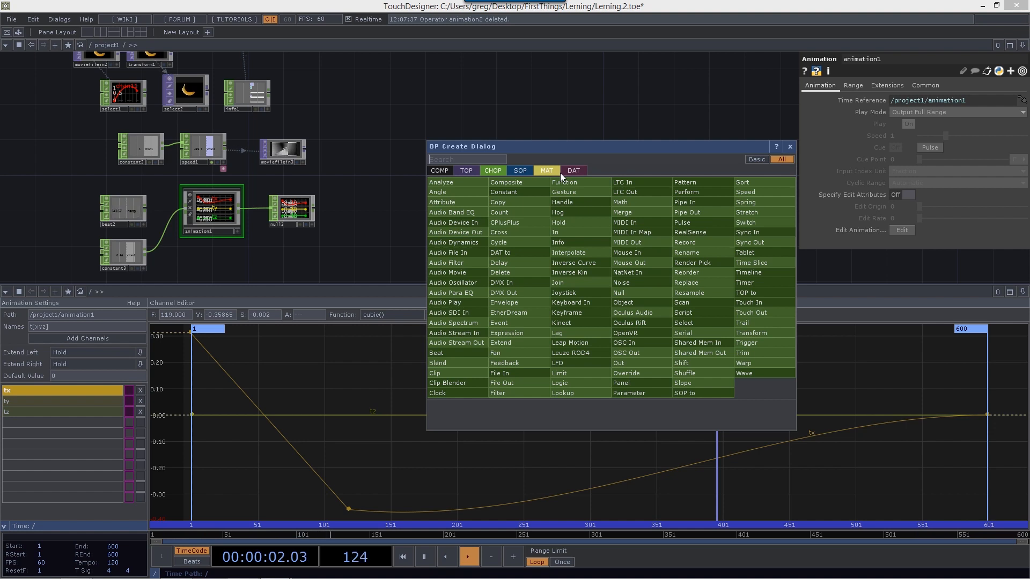
{"action": "type", "text": "lf"}
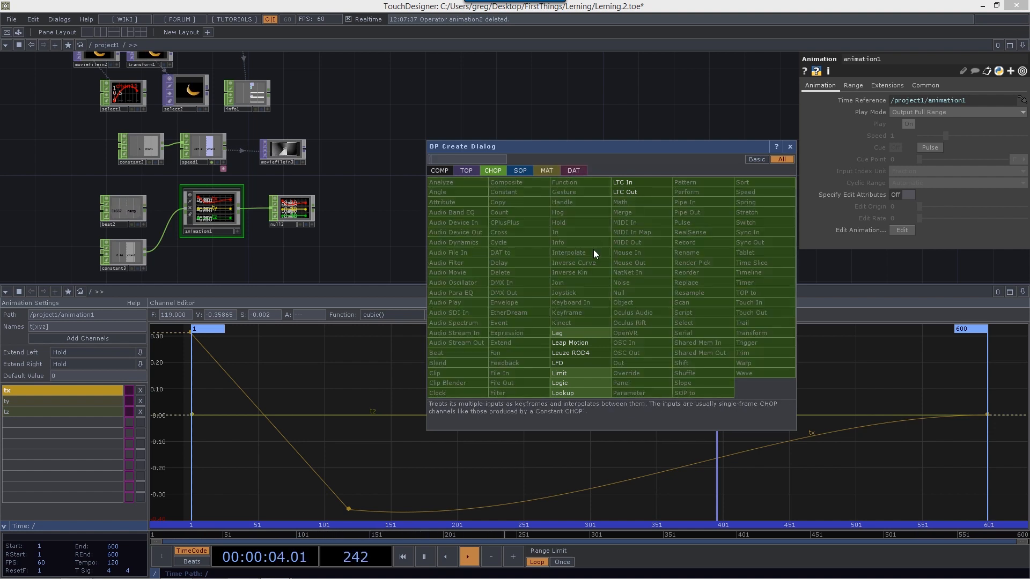
{"action": "left_click", "coordinate": [582, 364]}
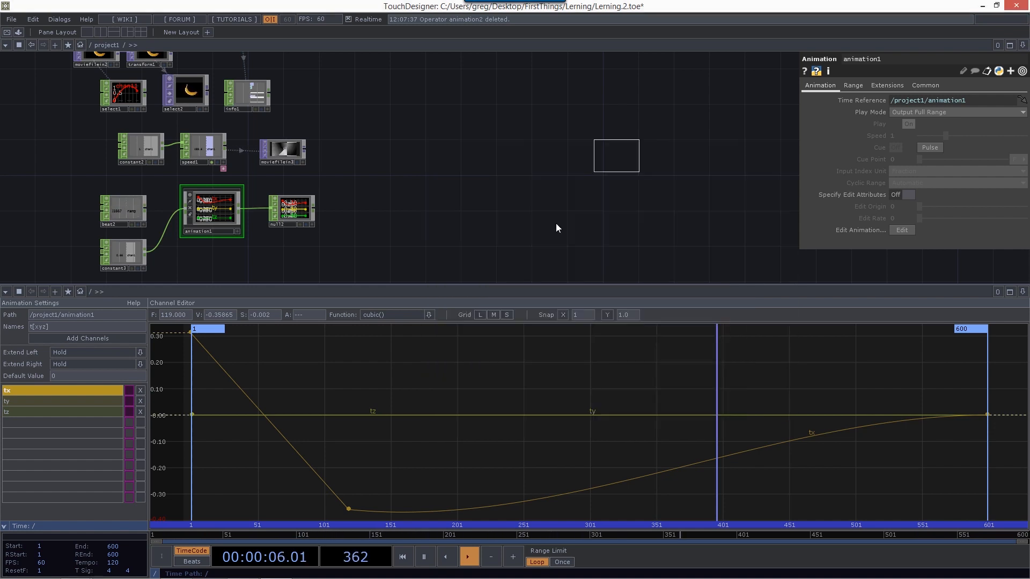
{"action": "left_click", "coordinate": [562, 175]}
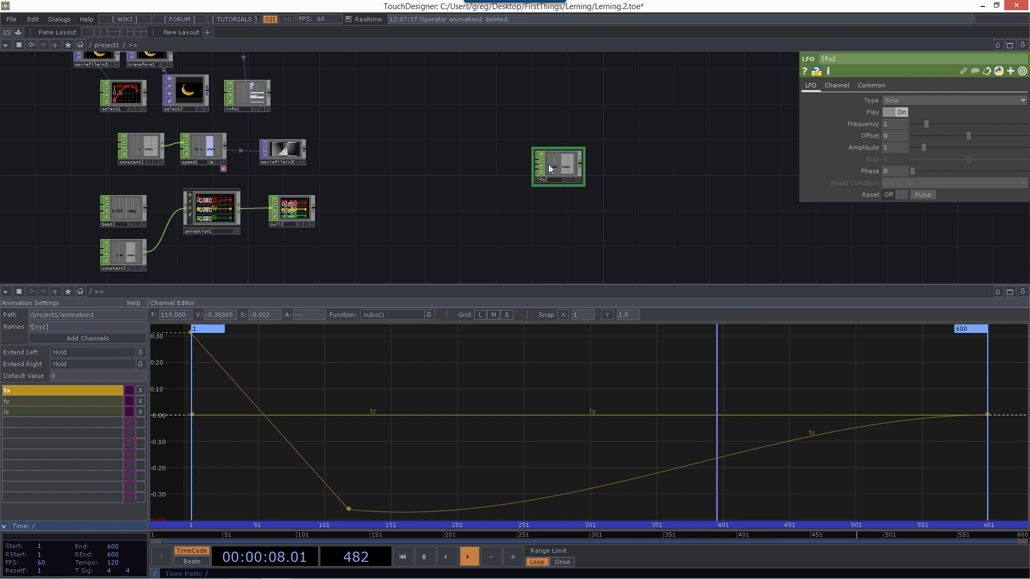
{"action": "scroll", "coordinate": [548, 165], "scroll_direction": "up", "scroll_amount": 4}
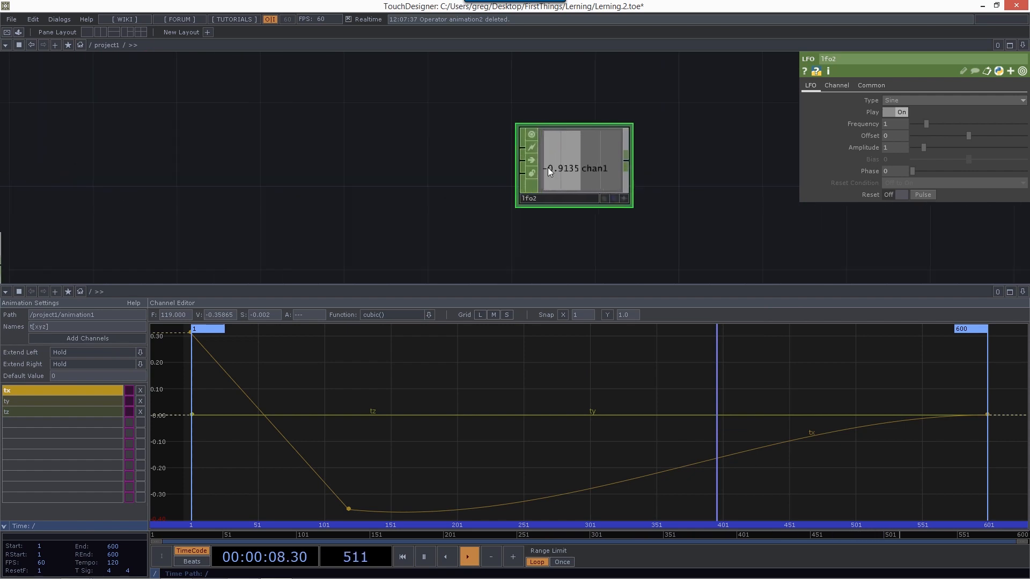
Step: Keyframe lfo2's Amplitude parameter in a new Animation COMP and place that COMP beside lfo2
{"action": "right_click", "coordinate": [856, 147]}
{"action": "mouse_move", "coordinate": [895, 193]}
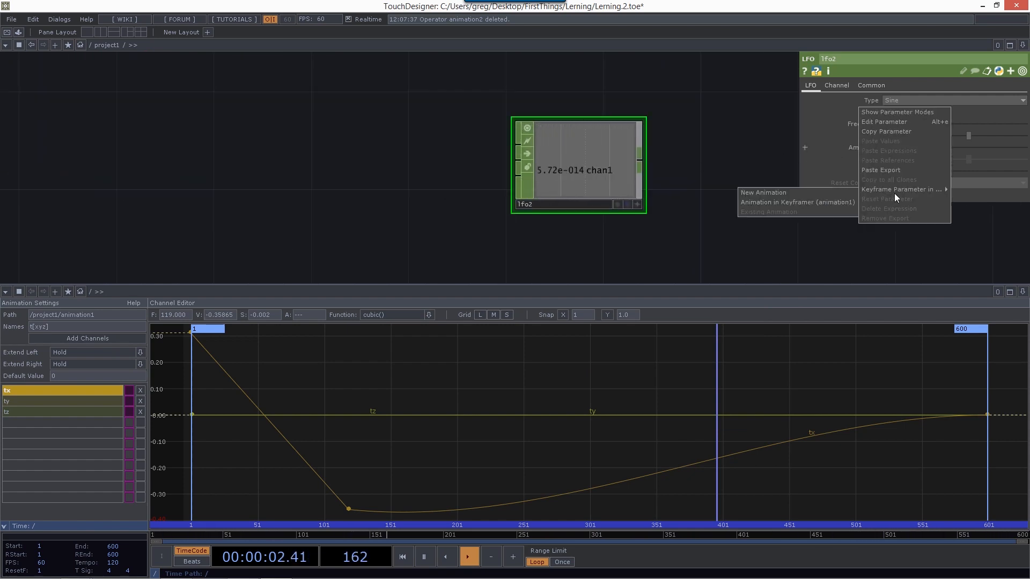
{"action": "left_click", "coordinate": [841, 194]}
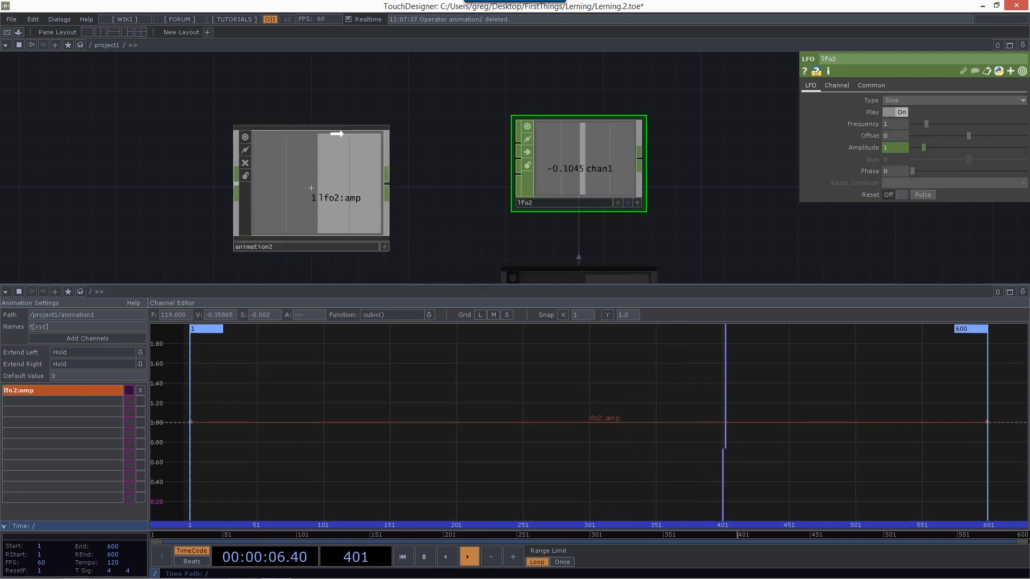
{"action": "left_click", "coordinate": [360, 163]}
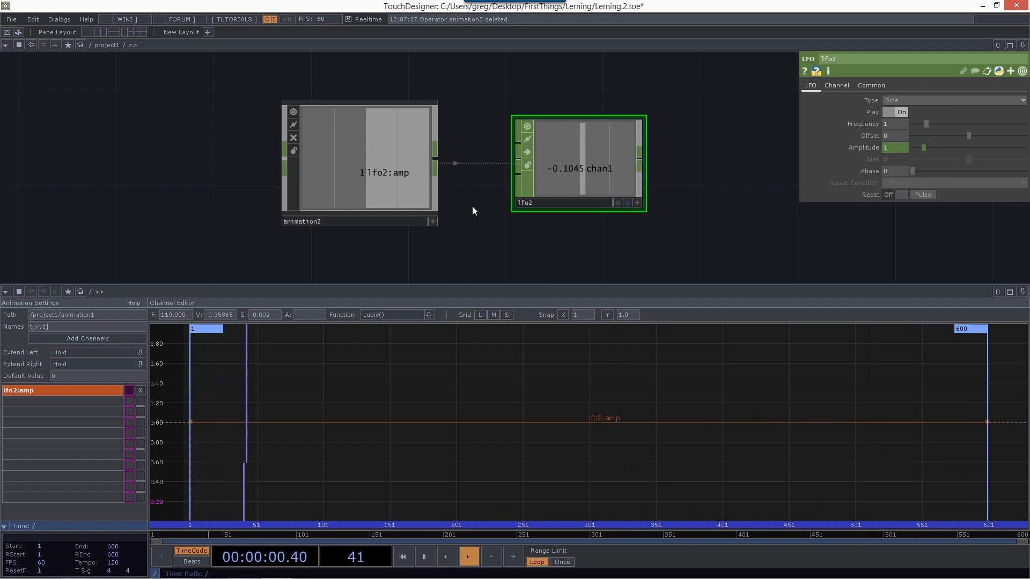
Step: Close the Channel Editor pane so the project1 network fills the workspace
{"action": "left_click", "coordinate": [1023, 292]}
{"action": "left_click", "coordinate": [994, 369]}
{"action": "left_click_drag", "start_coordinate": [683, 314], "coordinate": [640, 204]}
{"action": "scroll", "coordinate": [416, 165], "scroll_direction": "down", "scroll_amount": 3}
{"action": "left_click_drag", "start_coordinate": [410, 165], "coordinate": [456, 143]}
{"action": "scroll", "coordinate": [527, 161], "scroll_direction": "down", "scroll_amount": 3}
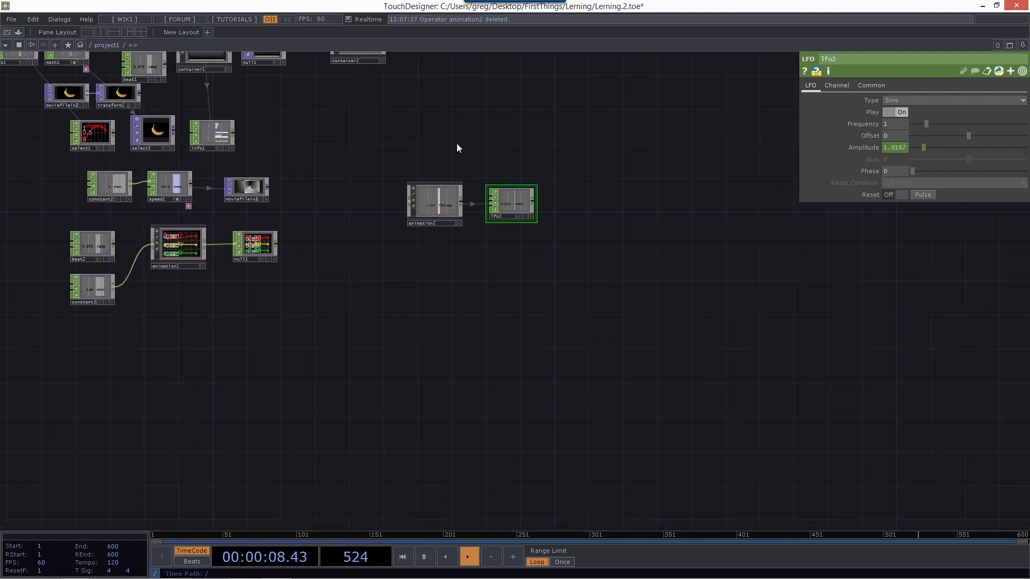
Step: Add a Web DAT in the empty space below animation2
{"action": "key", "text": "Tab"}
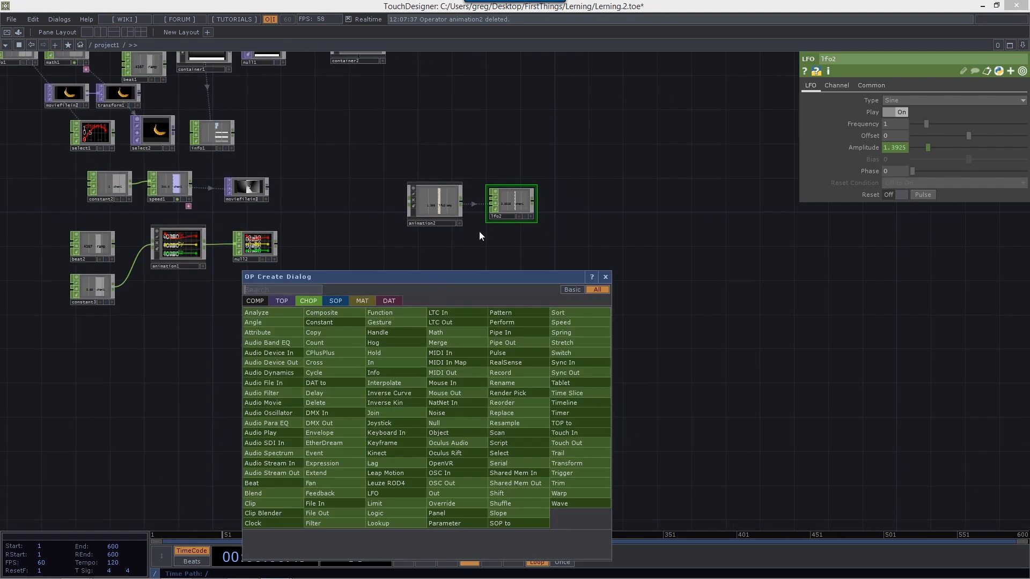
{"action": "left_click", "coordinate": [392, 302]}
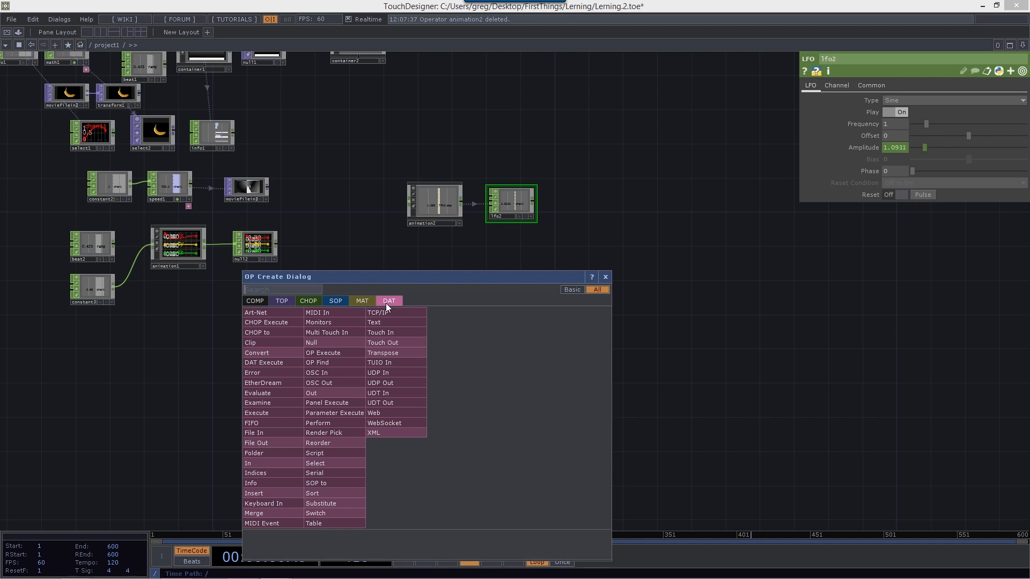
{"action": "left_click", "coordinate": [398, 414]}
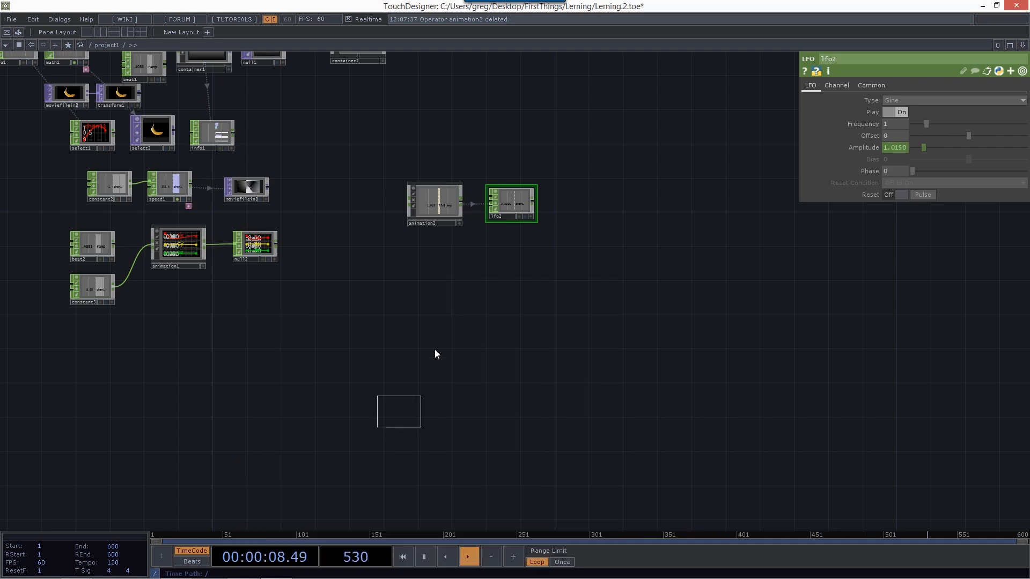
{"action": "left_click", "coordinate": [436, 273]}
{"action": "key", "text": "shift+h"}
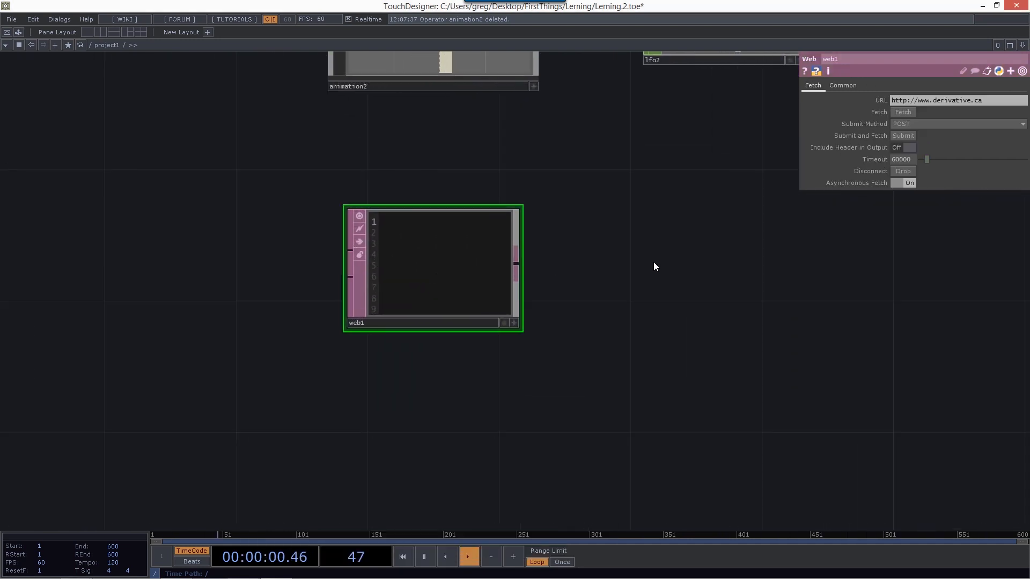
{"action": "left_click", "coordinate": [897, 114]}
{"action": "scroll", "coordinate": [320, 157], "scroll_direction": "up", "scroll_amount": 5}
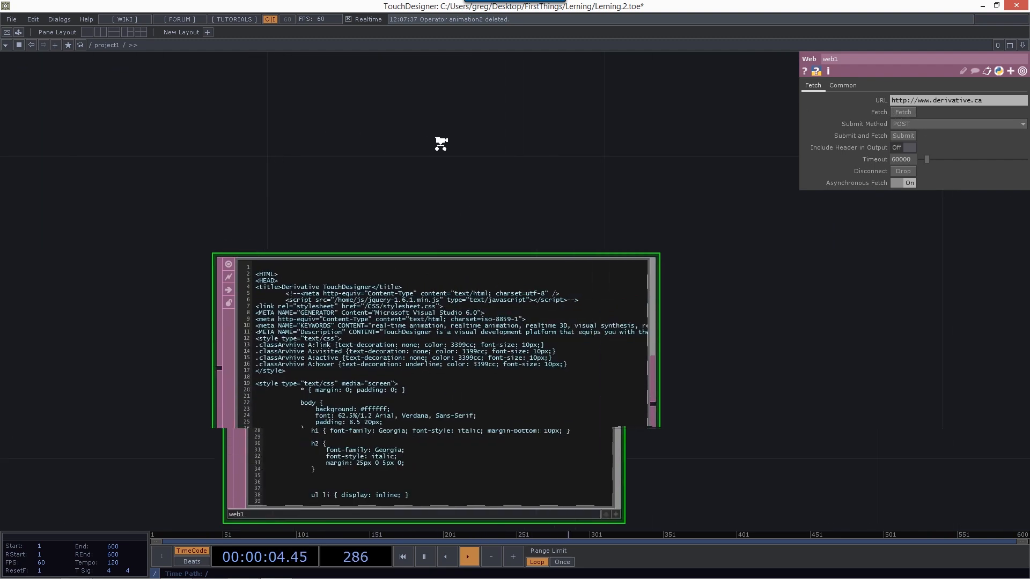
{"action": "left_click_drag", "start_coordinate": [319, 193], "coordinate": [225, 88]}
{"action": "left_click_drag", "start_coordinate": [757, 287], "coordinate": [747, 241]}
{"action": "left_click_drag", "start_coordinate": [209, 257], "coordinate": [194, 191]}
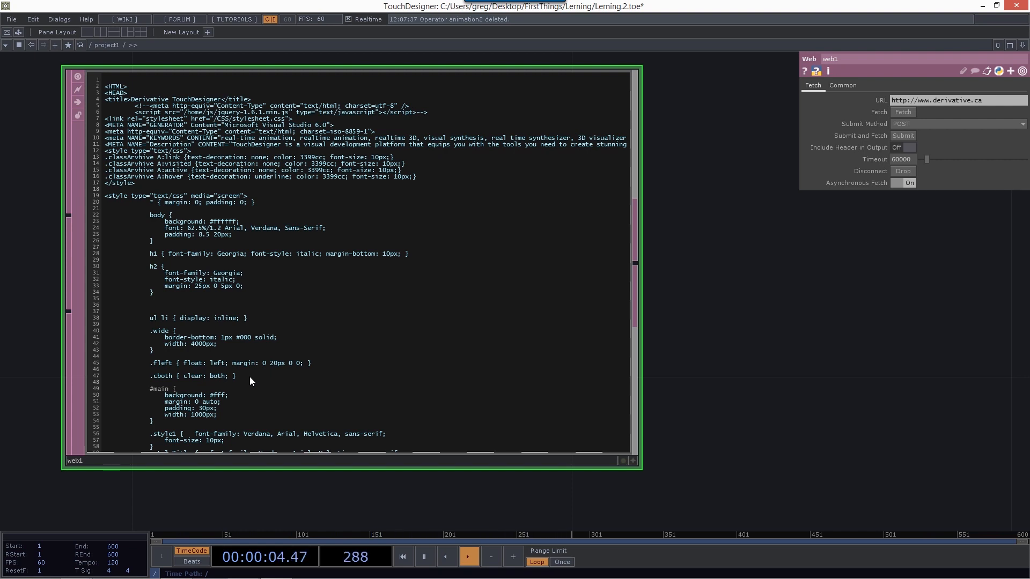
Step: Add a Monitors DAT beside web1
{"action": "middle_click_drag", "start_coordinate": [840, 340], "coordinate": [858, 377]}
{"action": "left_click_drag", "start_coordinate": [875, 375], "coordinate": [488, 369]}
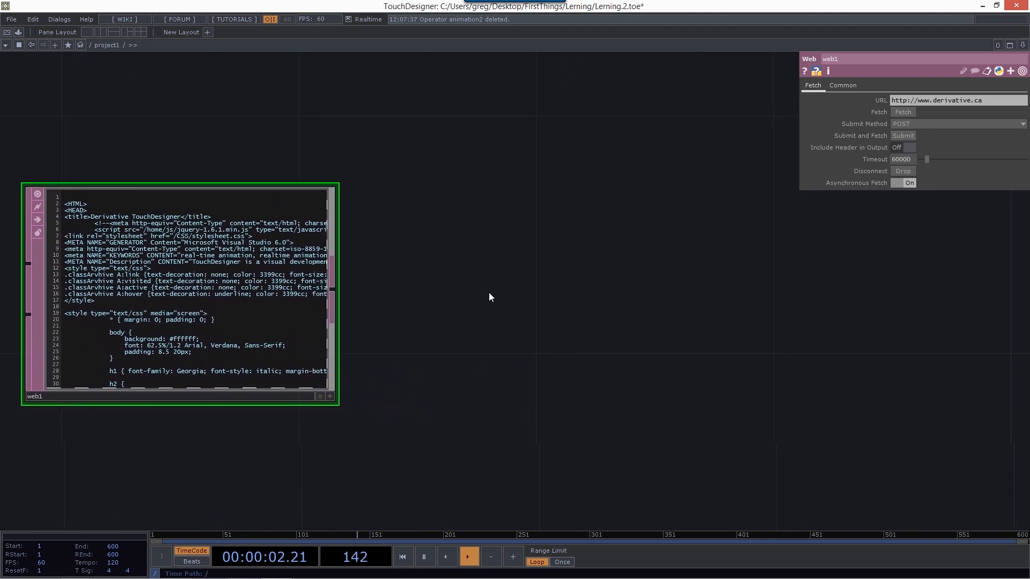
{"action": "key", "text": "Tab"}
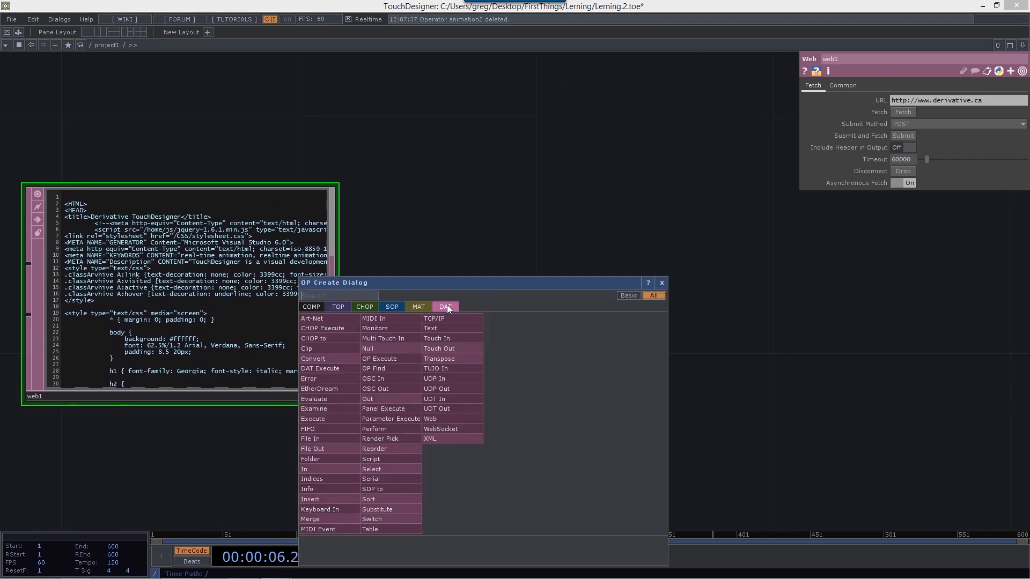
{"action": "left_click", "coordinate": [400, 328]}
{"action": "left_click", "coordinate": [594, 280]}
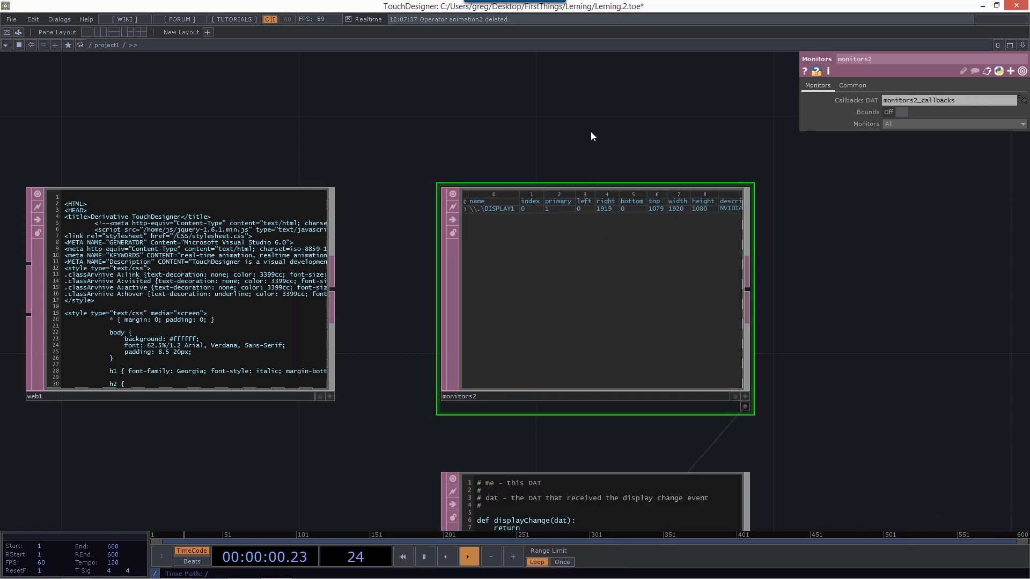
Step: Examine the display table in monitors2, the script in monitors2_callbacks and the overall project1 network
{"action": "scroll", "coordinate": [591, 131], "scroll_direction": "up", "scroll_amount": 3}
{"action": "left_click_drag", "start_coordinate": [434, 122], "coordinate": [337, 55]}
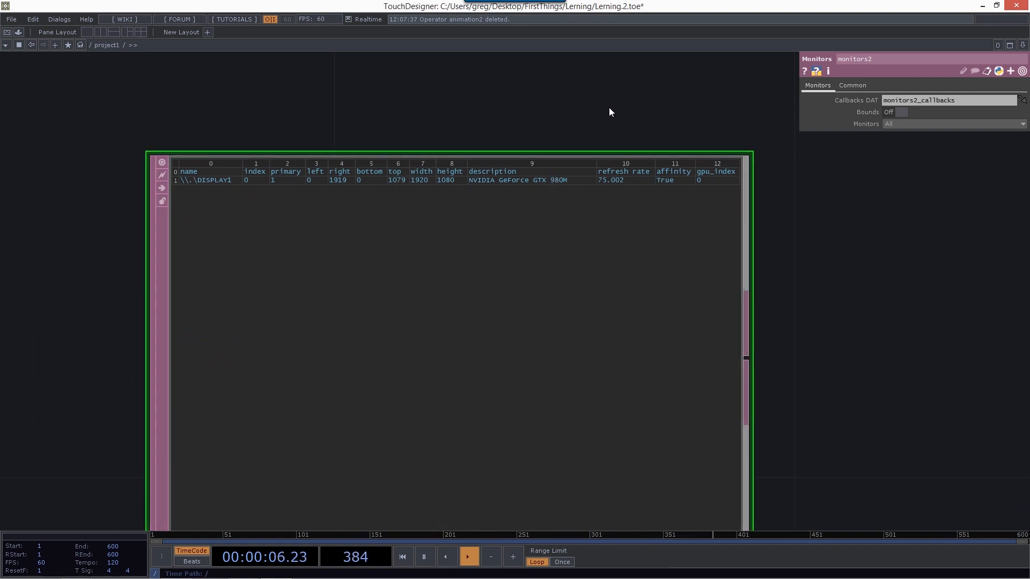
{"action": "scroll", "coordinate": [596, 109], "scroll_direction": "down", "scroll_amount": 2}
{"action": "scroll", "coordinate": [594, 107], "scroll_direction": "down", "scroll_amount": 4}
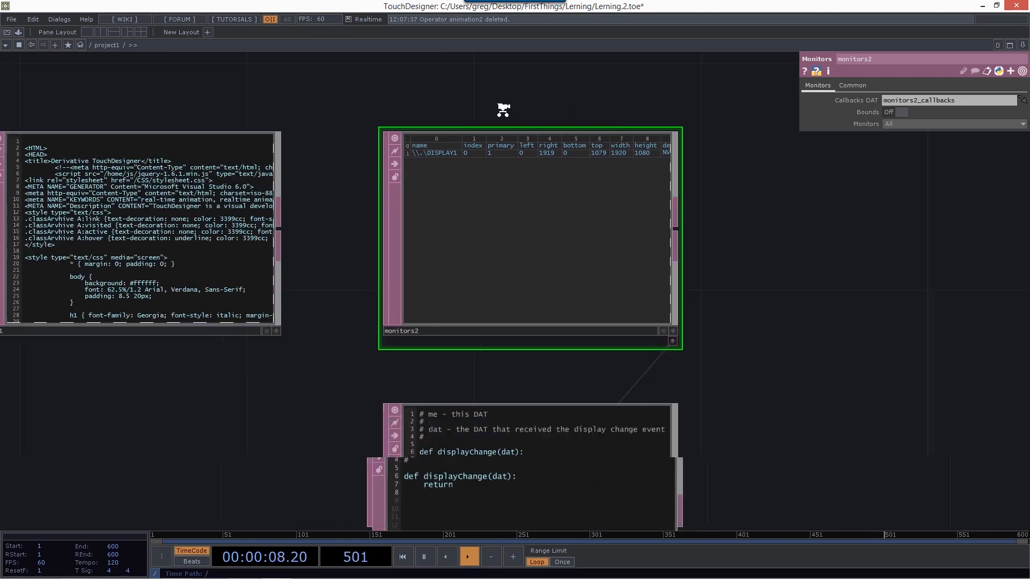
{"action": "left_click_drag", "start_coordinate": [373, 335], "coordinate": [191, 231]}
{"action": "scroll", "coordinate": [329, 269], "scroll_direction": "up", "scroll_amount": 2}
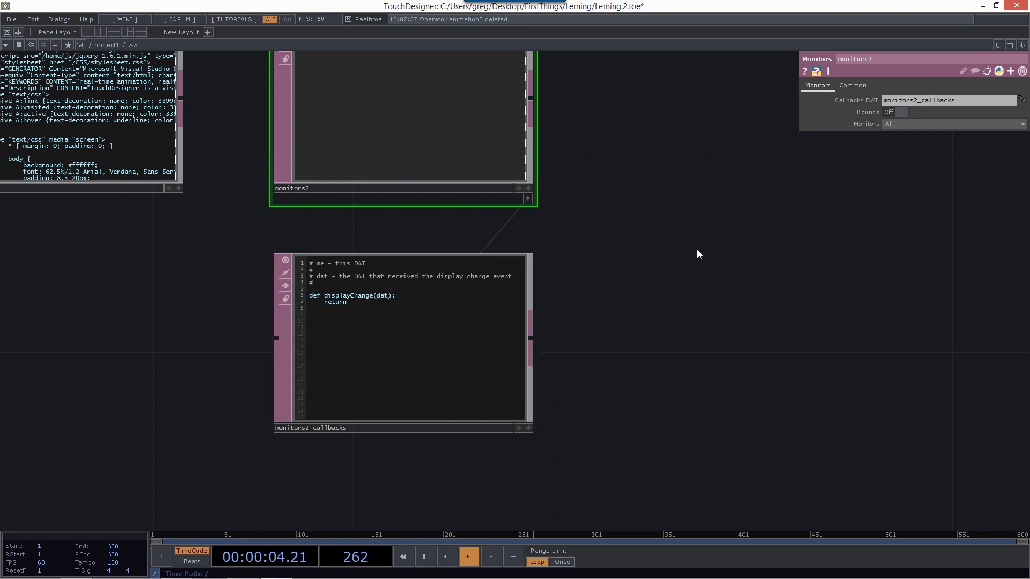
{"action": "scroll", "coordinate": [674, 253], "scroll_direction": "down", "scroll_amount": 3}
{"action": "left_click_drag", "start_coordinate": [673, 253], "coordinate": [686, 291]}
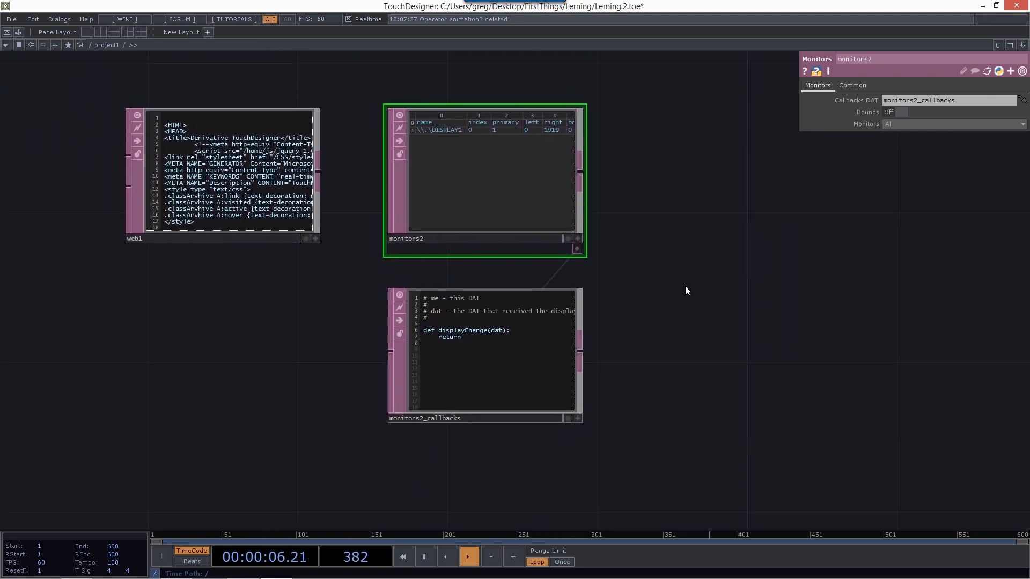
{"action": "middle_click_drag", "start_coordinate": [783, 317], "coordinate": [570, 322]}
{"action": "left_click_drag", "start_coordinate": [499, 329], "coordinate": [591, 382]}
{"action": "left_click_drag", "start_coordinate": [633, 153], "coordinate": [542, 286]}
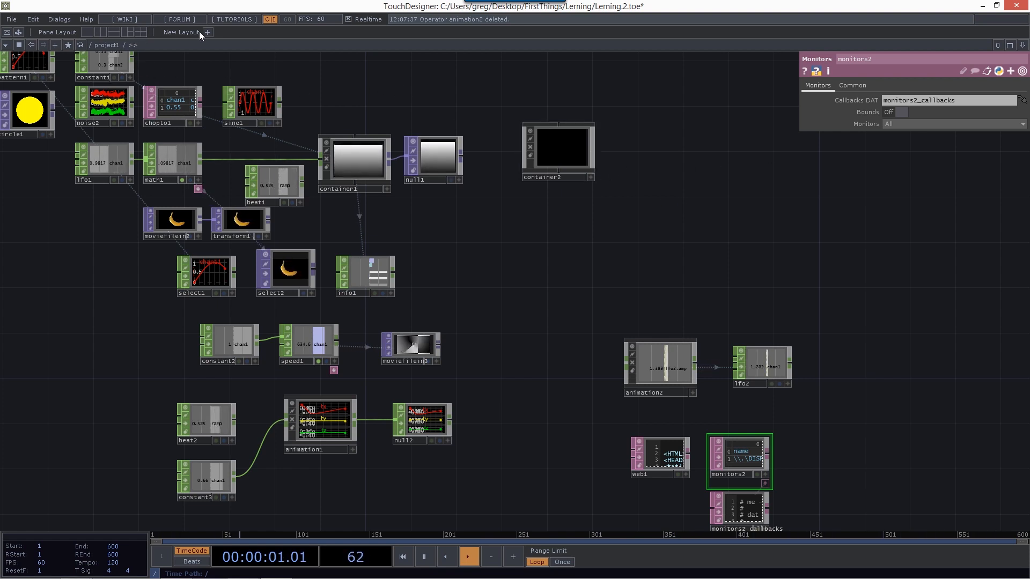
Step: Open the TouchDesigner wiki in the browser, go through Operators to the CHOP page and review its Sweet 16 CHOPs list
{"action": "left_click", "coordinate": [128, 20]}
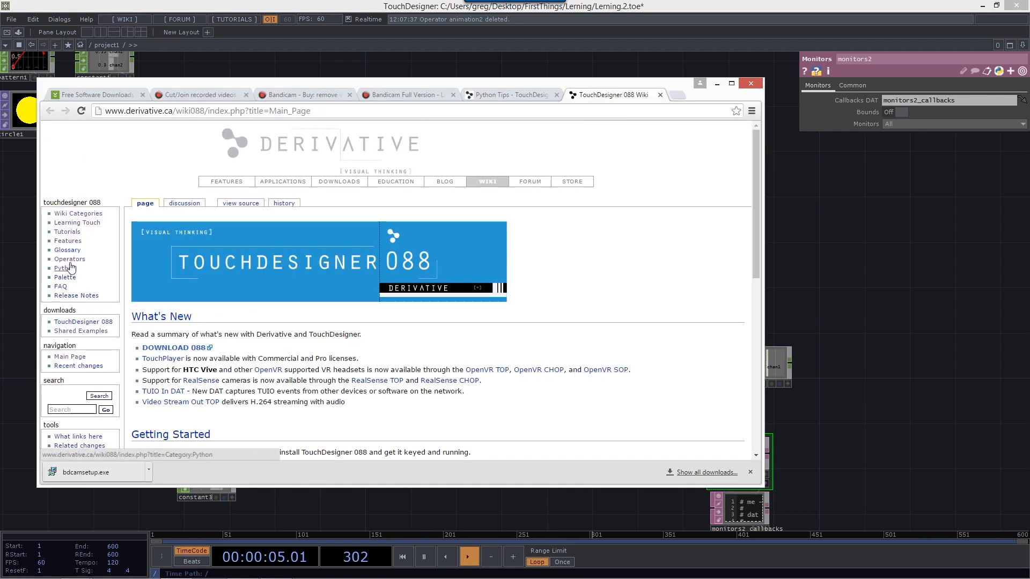
{"action": "left_click", "coordinate": [75, 260]}
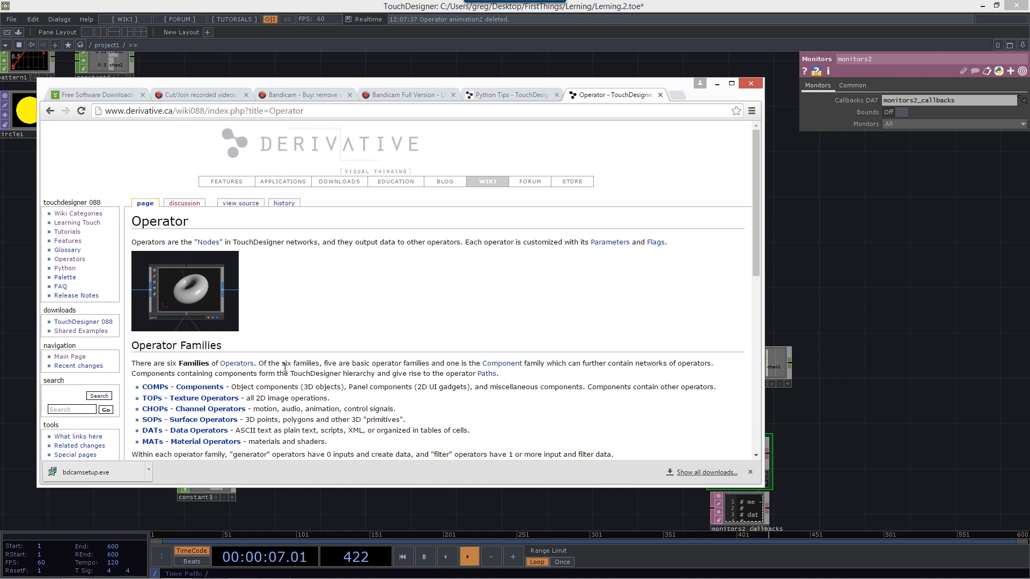
{"action": "left_click", "coordinate": [214, 410]}
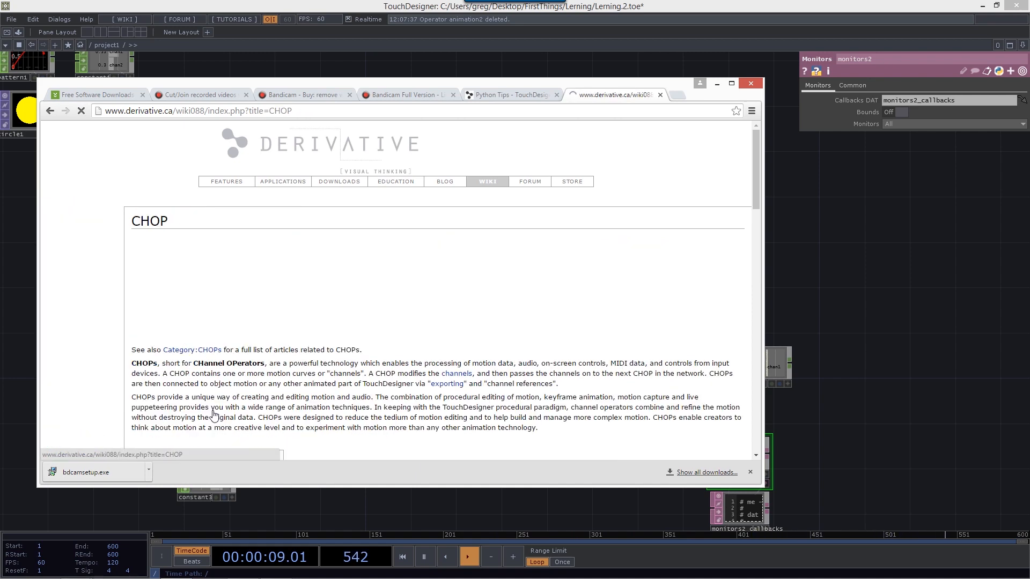
{"action": "scroll", "coordinate": [569, 268], "scroll_direction": "down", "scroll_amount": 3}
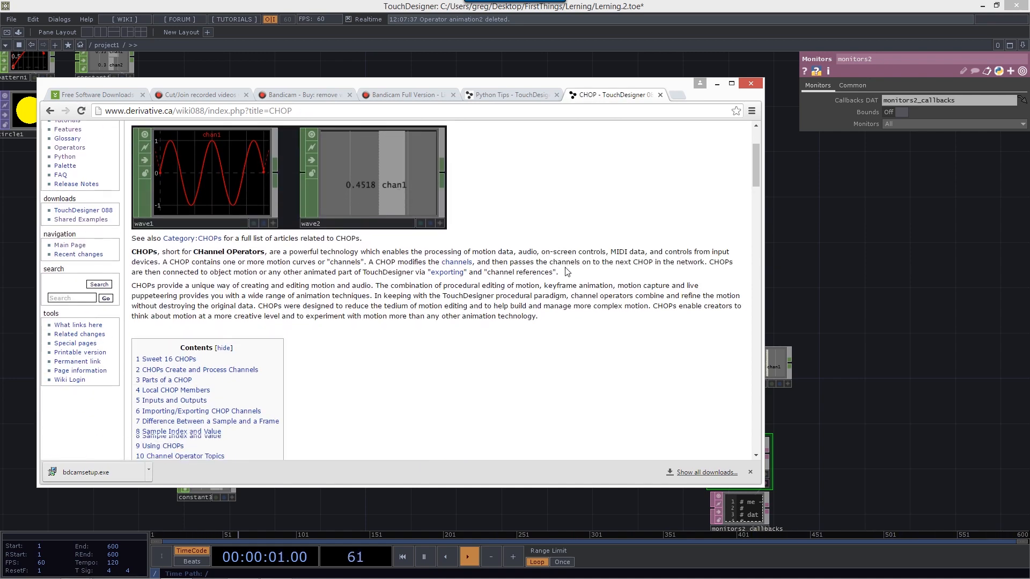
{"action": "scroll", "coordinate": [567, 272], "scroll_direction": "down", "scroll_amount": 7}
{"action": "scroll", "coordinate": [563, 273], "scroll_direction": "up", "scroll_amount": 2}
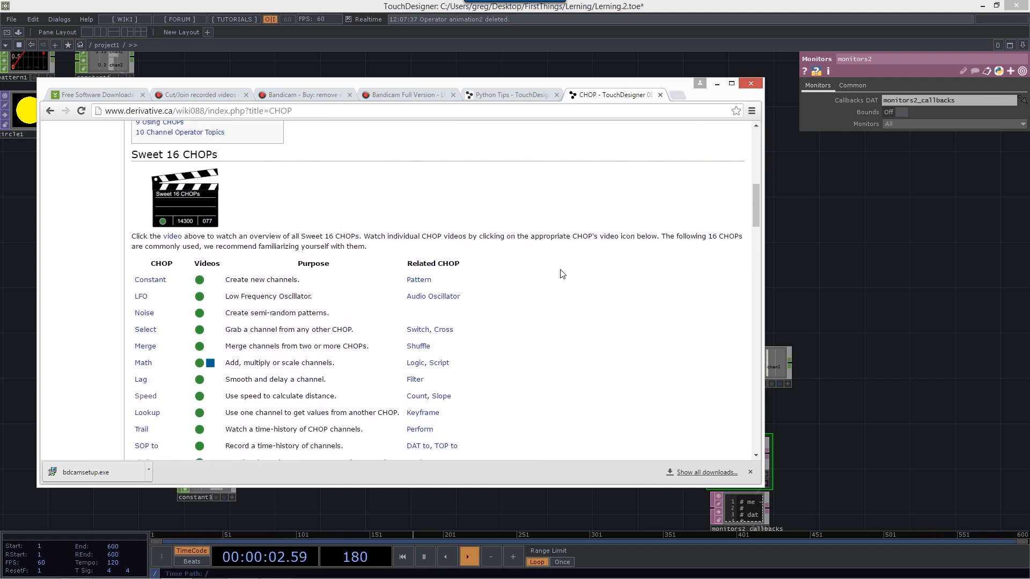
Step: Look through the rest of the wiki's Sweet 16 CHOPs table, go back to the Operator page and return to TouchDesigner
{"action": "scroll", "coordinate": [563, 274], "scroll_direction": "down", "scroll_amount": 2}
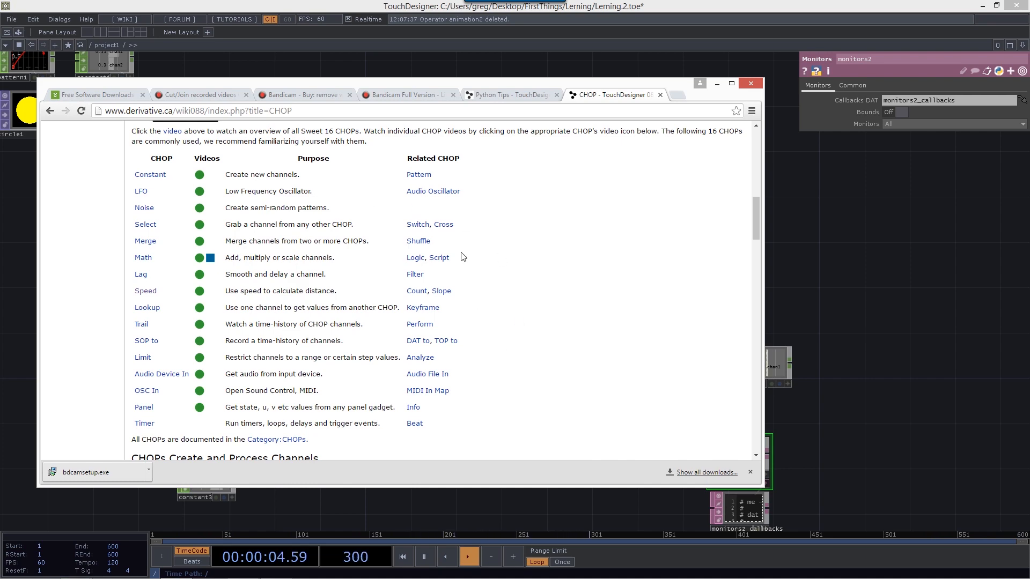
{"action": "scroll", "coordinate": [463, 257], "scroll_direction": "up", "scroll_amount": 8}
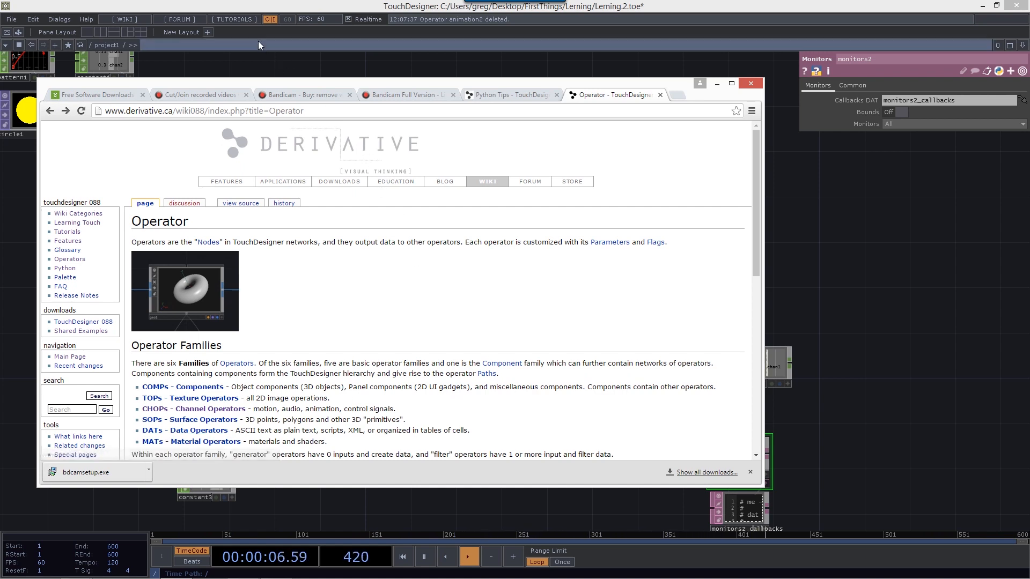
{"action": "left_click", "coordinate": [243, 11]}
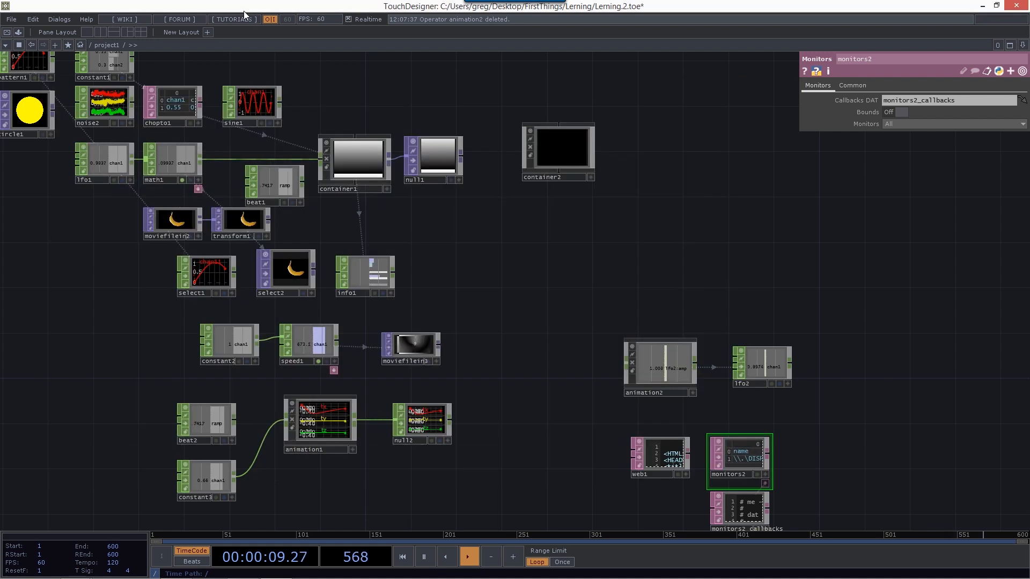
Step: Open the Operator Snippets and browse example networks for TOPs such as Blur and CHOPs such as Audio Band EQ and Beat
{"action": "left_click", "coordinate": [84, 20]}
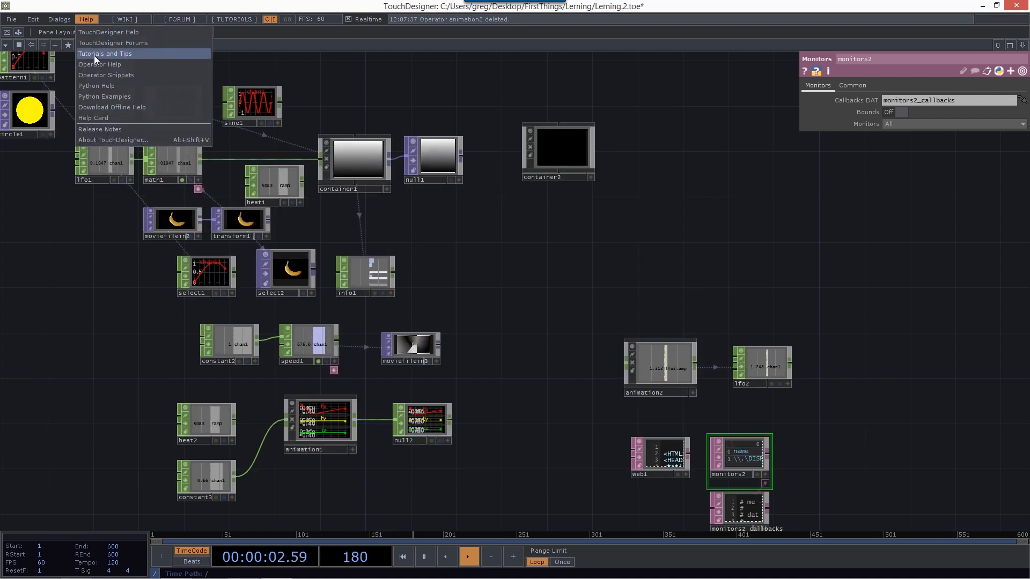
{"action": "left_click", "coordinate": [102, 76]}
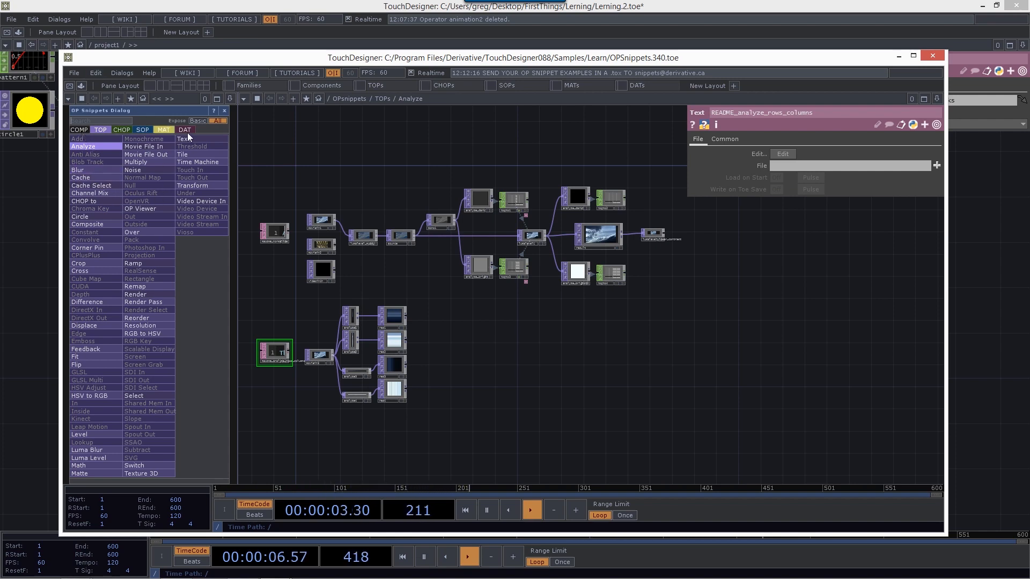
{"action": "left_click", "coordinate": [95, 171]}
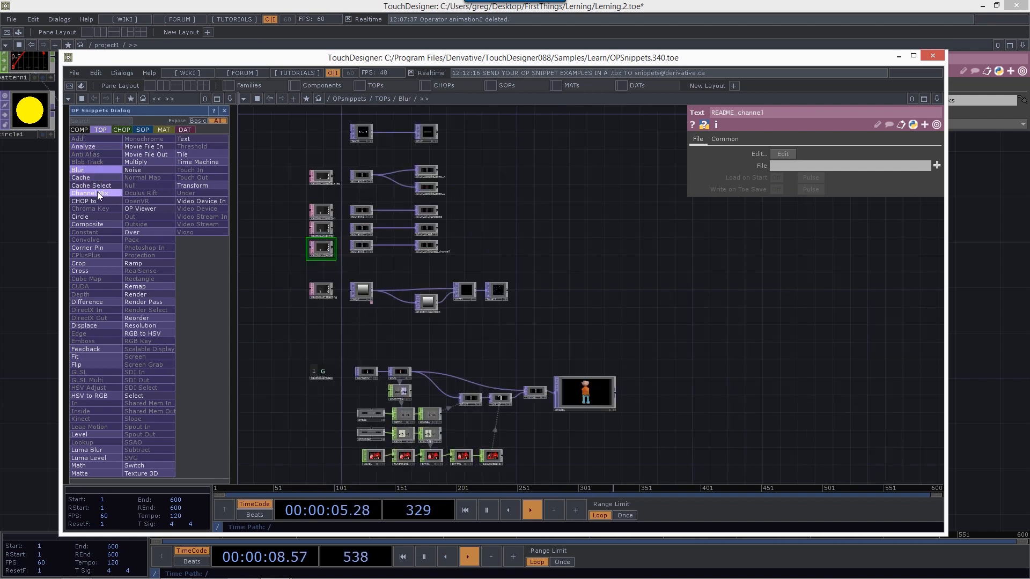
{"action": "left_click", "coordinate": [98, 192]}
{"action": "left_click", "coordinate": [121, 130]}
{"action": "left_click", "coordinate": [94, 140]}
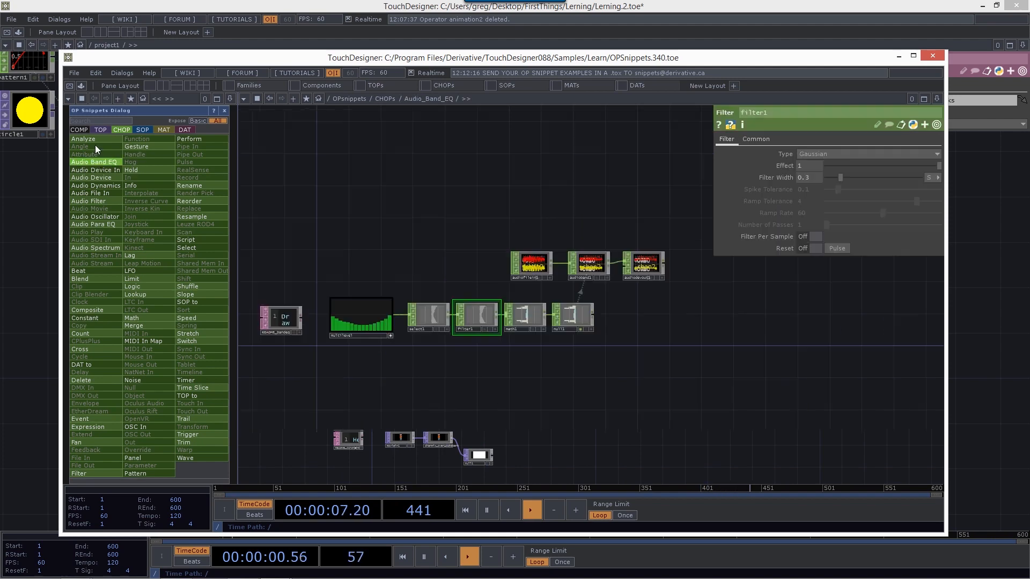
{"action": "left_click", "coordinate": [99, 273]}
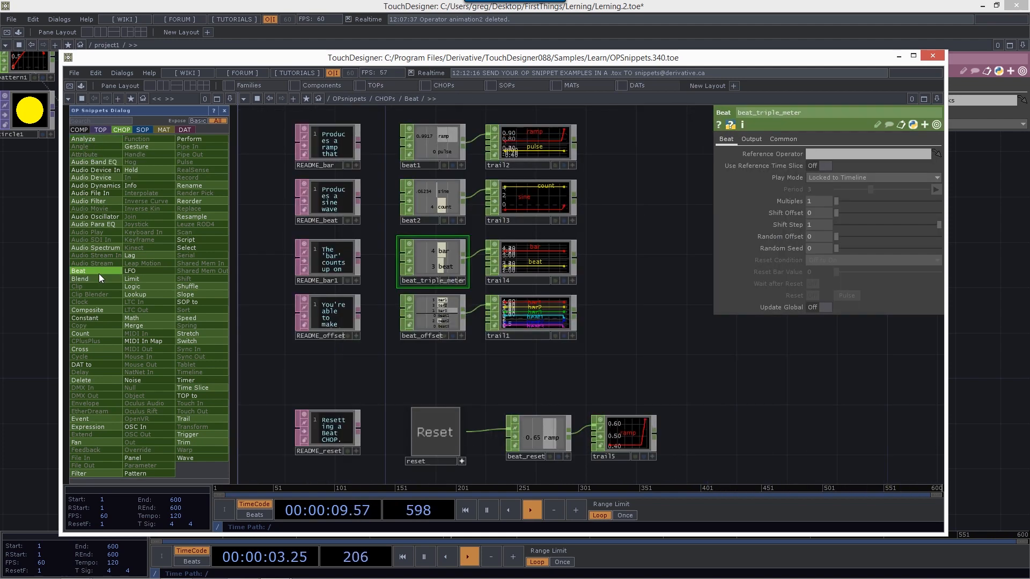
{"action": "left_click", "coordinate": [205, 242]}
{"action": "left_click", "coordinate": [201, 249]}
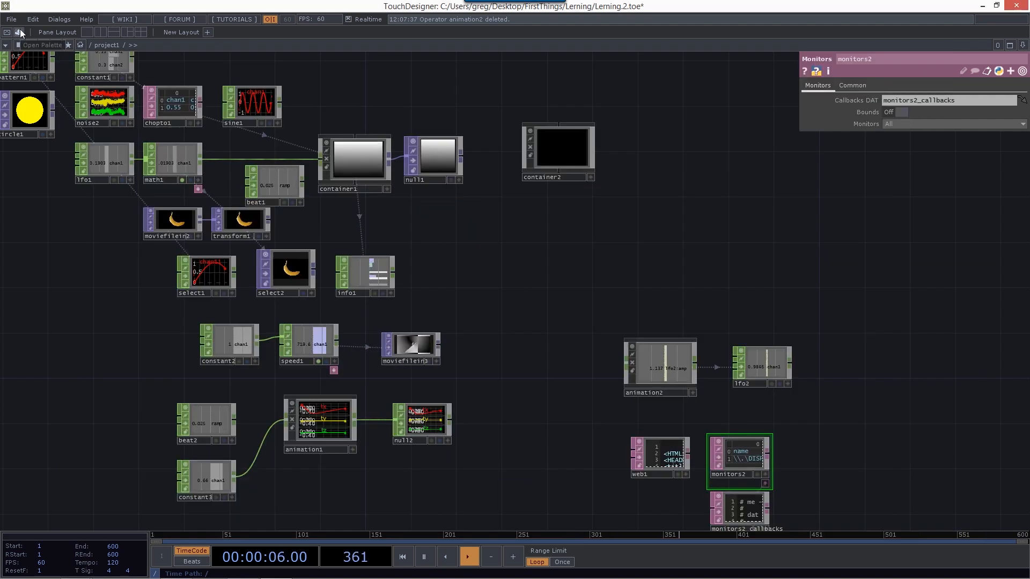
Step: Open the component Palette beside the project1 network and view its Tools components
{"action": "left_click", "coordinate": [19, 32]}
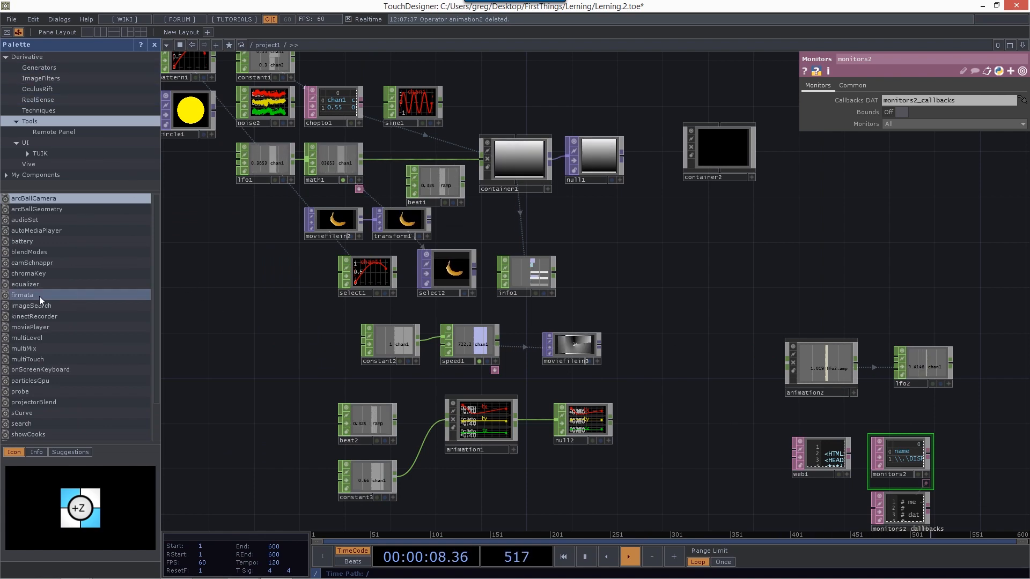
{"action": "scroll", "coordinate": [299, 304], "scroll_direction": "down", "scroll_amount": 3}
{"action": "left_click_drag", "start_coordinate": [289, 320], "coordinate": [366, 291]}
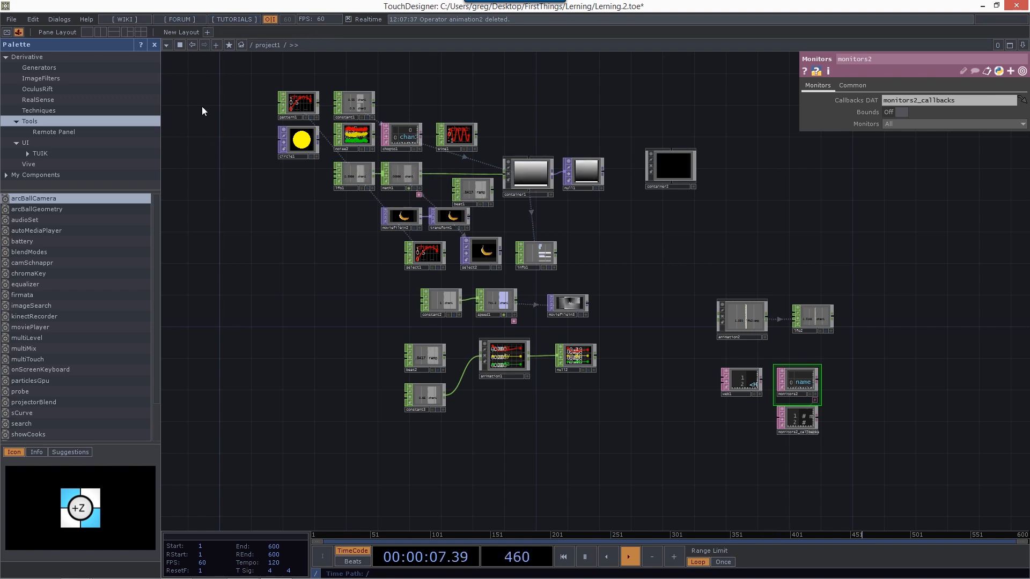
Step: Open the TouchDesigner forum in the browser and look through the topics under Shared .tox Components
{"action": "left_click", "coordinate": [179, 19]}
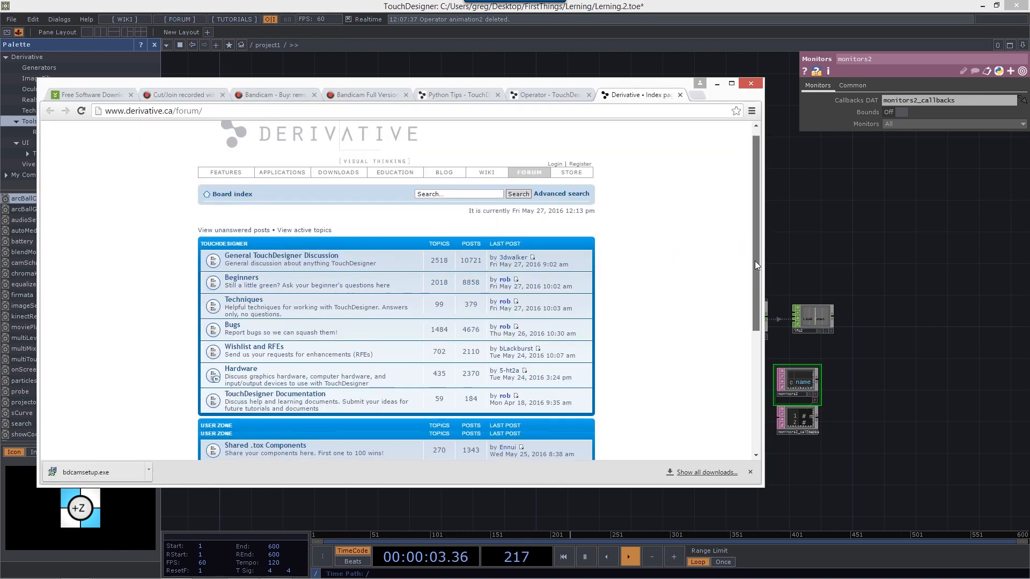
{"action": "left_click_drag", "start_coordinate": [754, 260], "coordinate": [758, 324]}
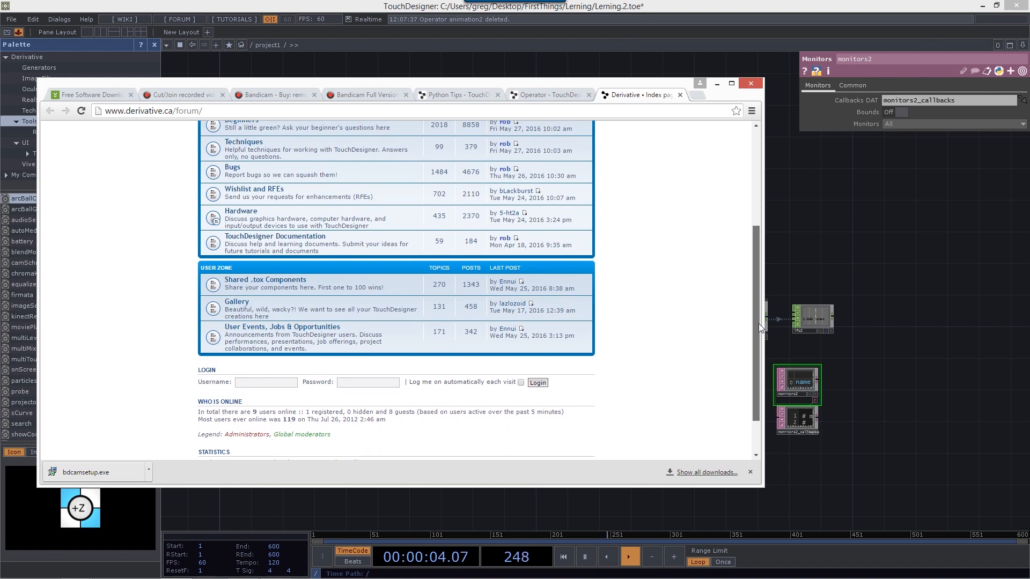
{"action": "left_click", "coordinate": [252, 282]}
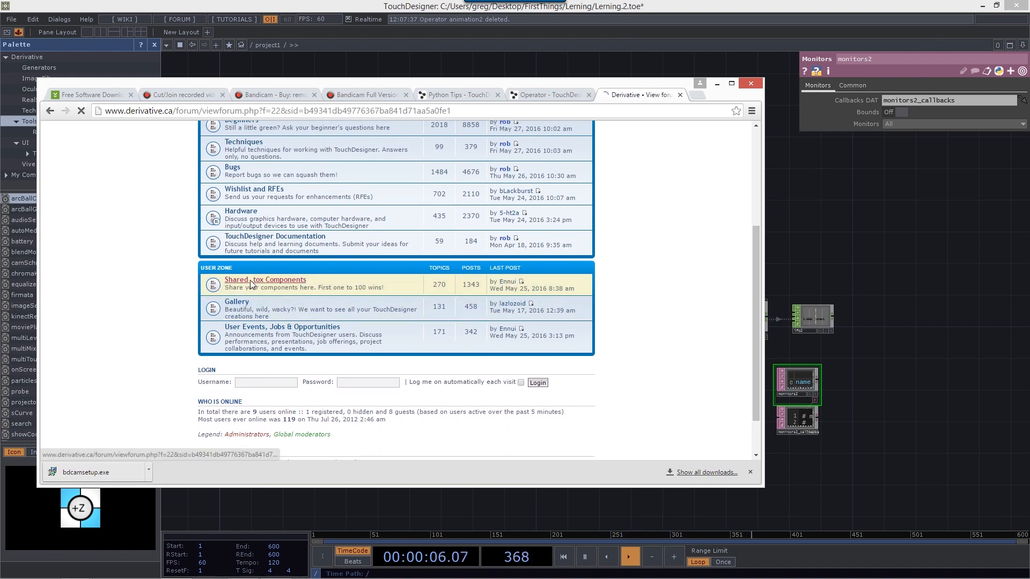
{"action": "scroll", "coordinate": [461, 295], "scroll_direction": "down", "scroll_amount": 3}
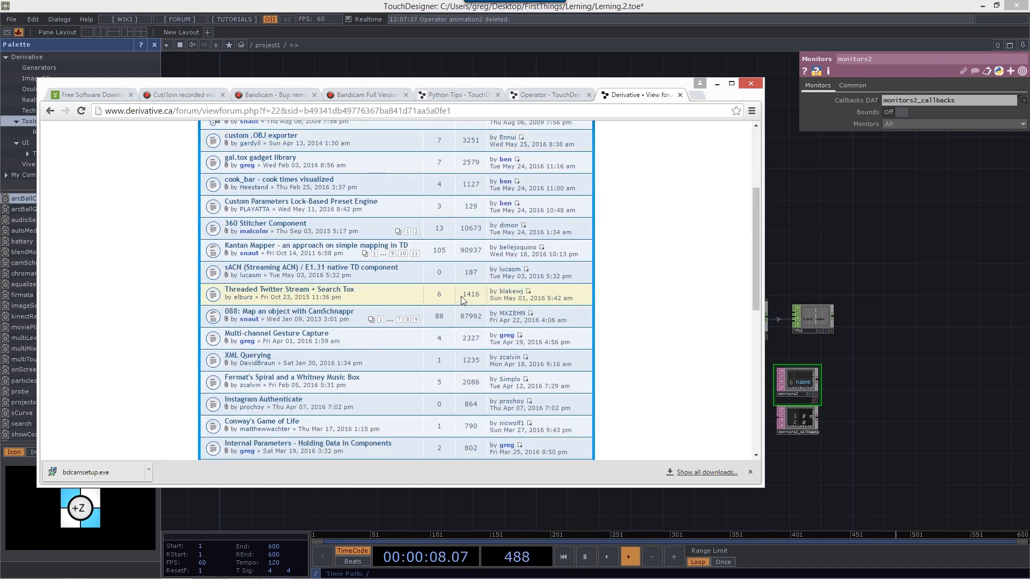
{"action": "scroll", "coordinate": [461, 297], "scroll_direction": "down", "scroll_amount": 3}
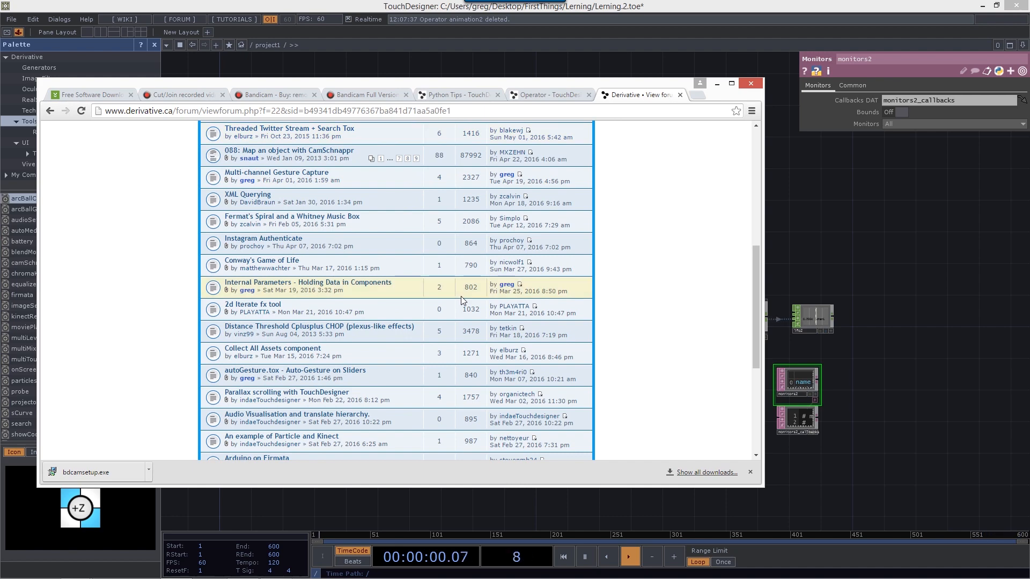
{"action": "scroll", "coordinate": [461, 299], "scroll_direction": "down", "scroll_amount": 5}
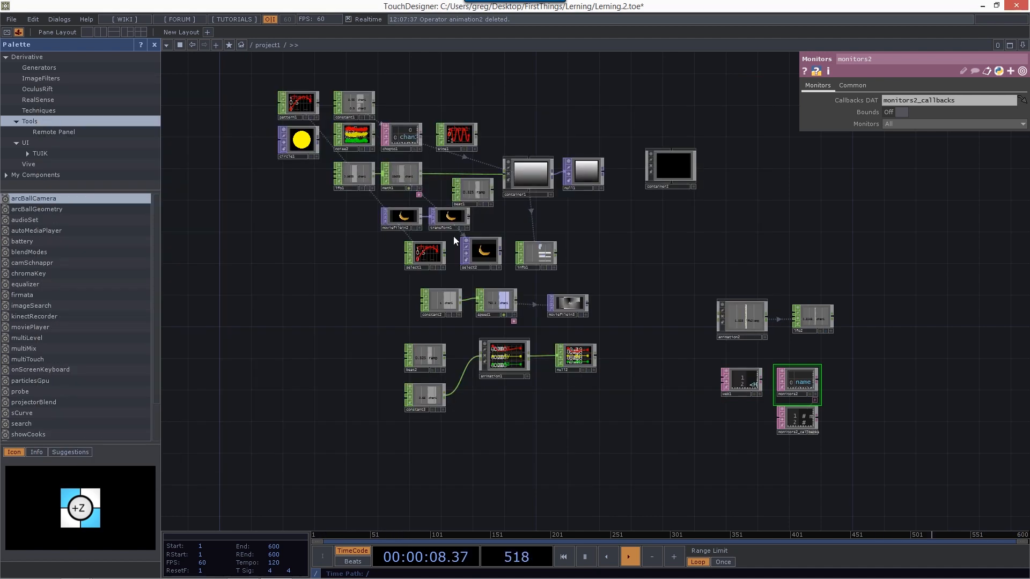
Step: Open the Performance Monitor, analyze the frame's cook times, read through the operator list and close the monitor
{"action": "left_click", "coordinate": [59, 20]}
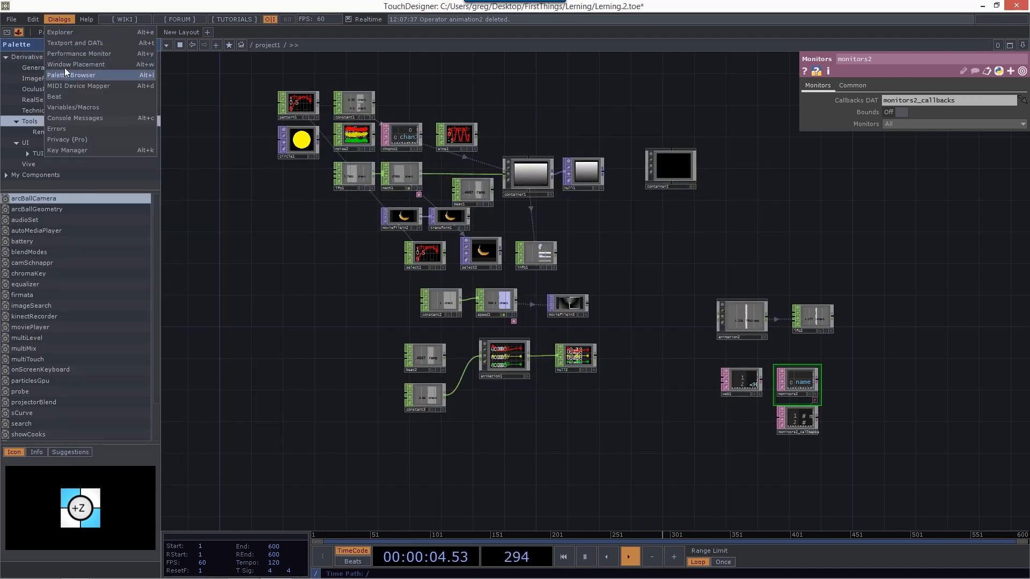
{"action": "left_click", "coordinate": [74, 58]}
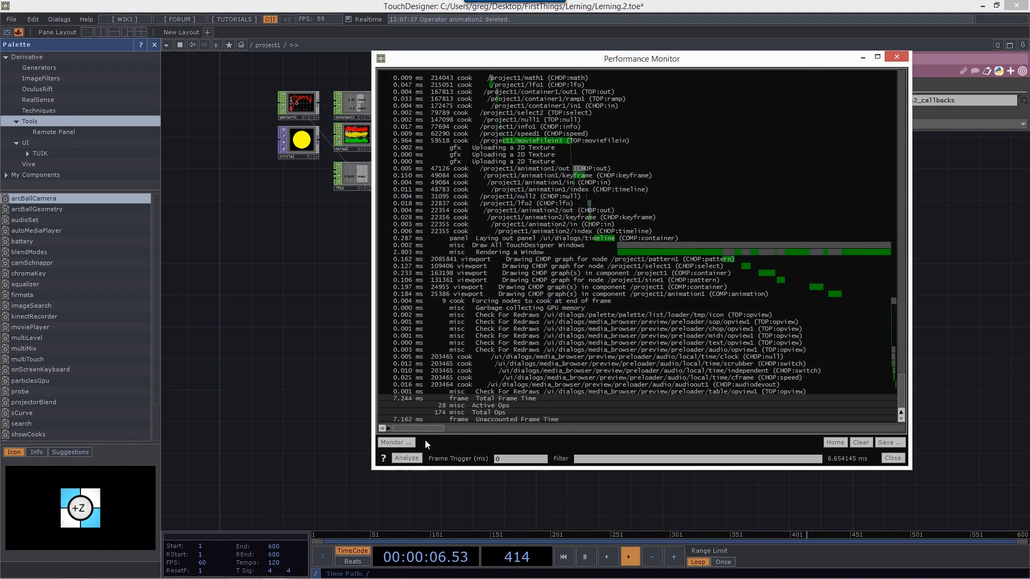
{"action": "left_click", "coordinate": [406, 460]}
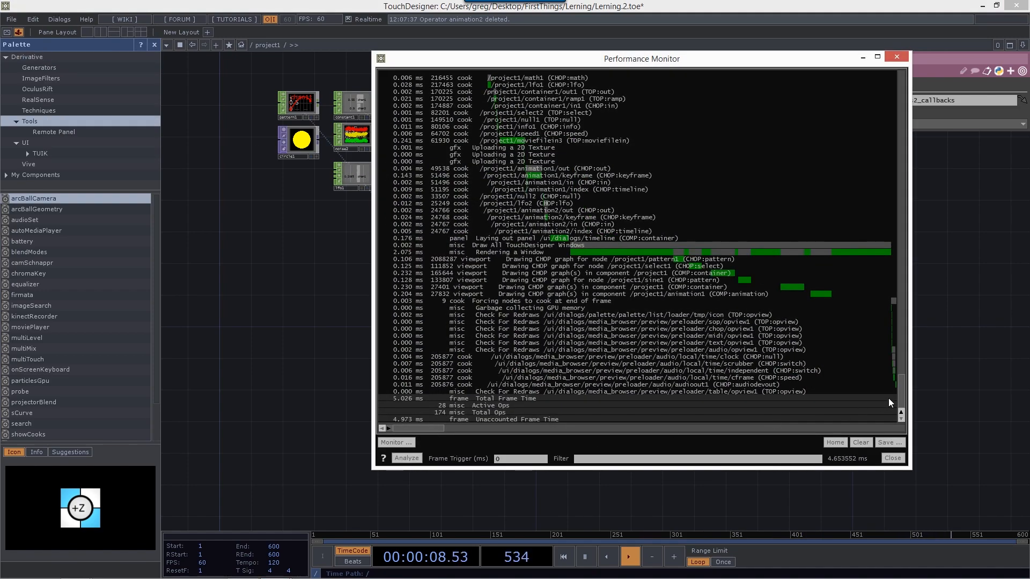
{"action": "left_click_drag", "start_coordinate": [902, 395], "coordinate": [900, 84]}
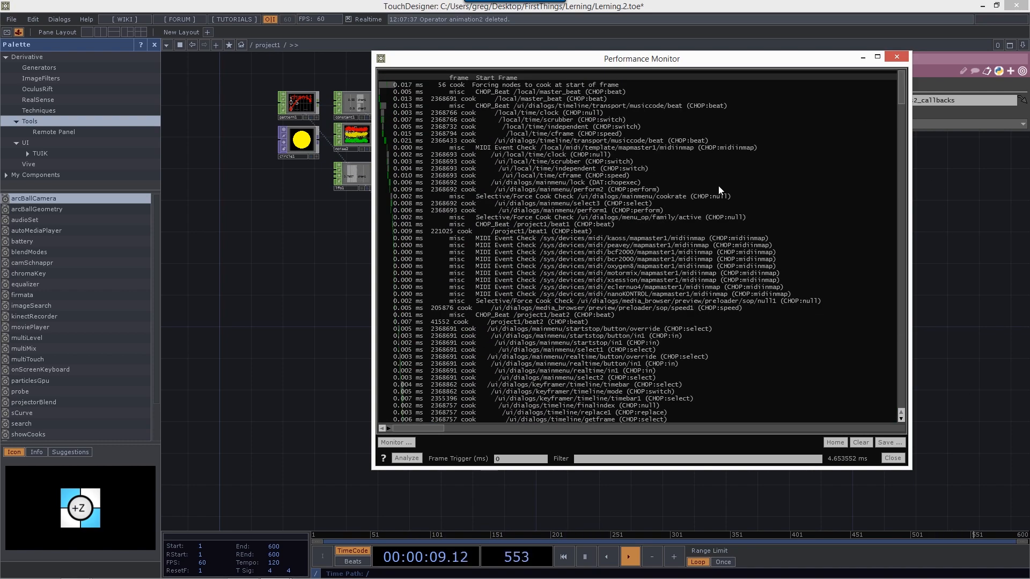
{"action": "left_click_drag", "start_coordinate": [902, 85], "coordinate": [918, 241]}
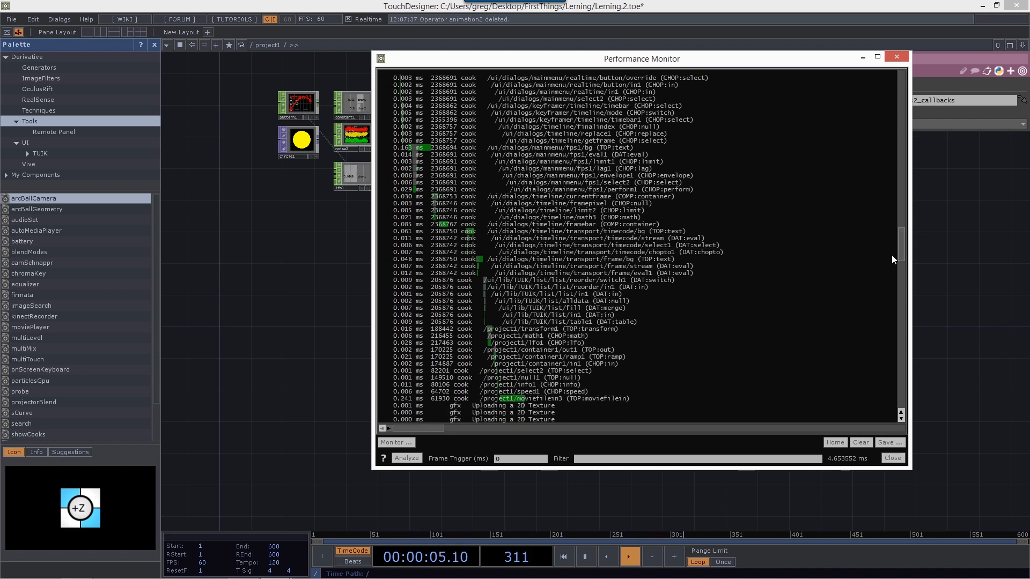
{"action": "left_click_drag", "start_coordinate": [910, 261], "coordinate": [925, 381]}
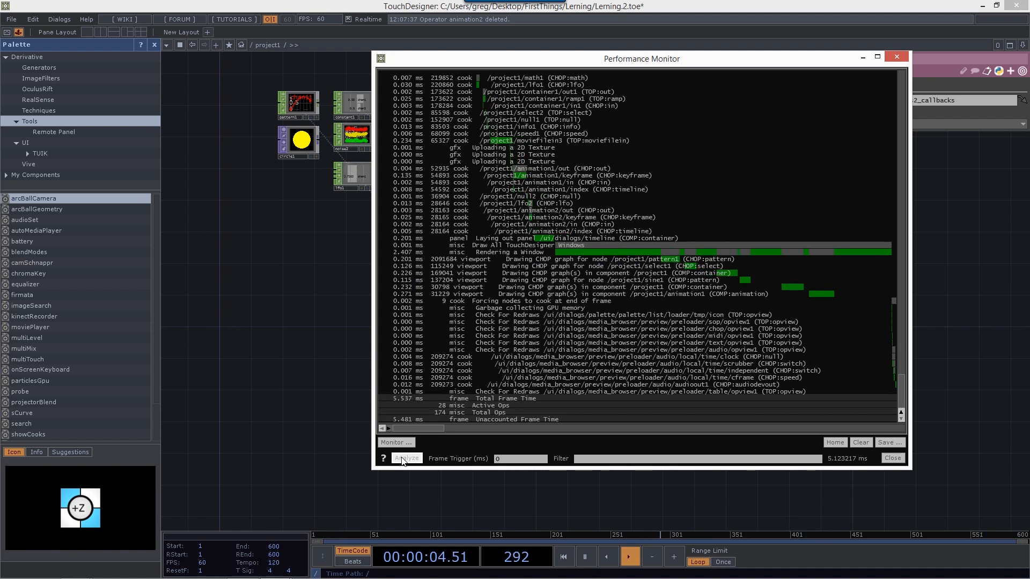
{"action": "left_click", "coordinate": [406, 458]}
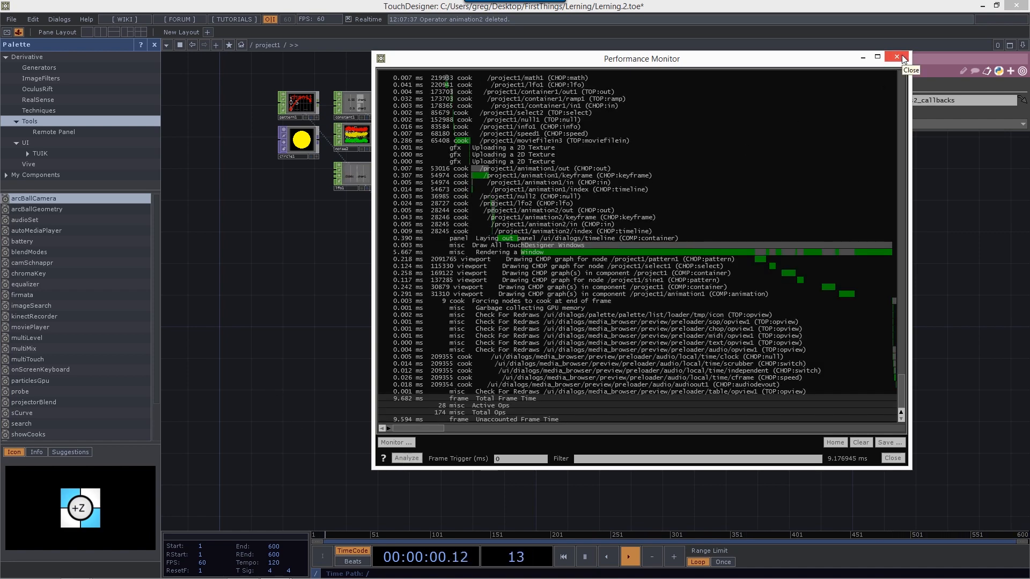
{"action": "left_click", "coordinate": [903, 56]}
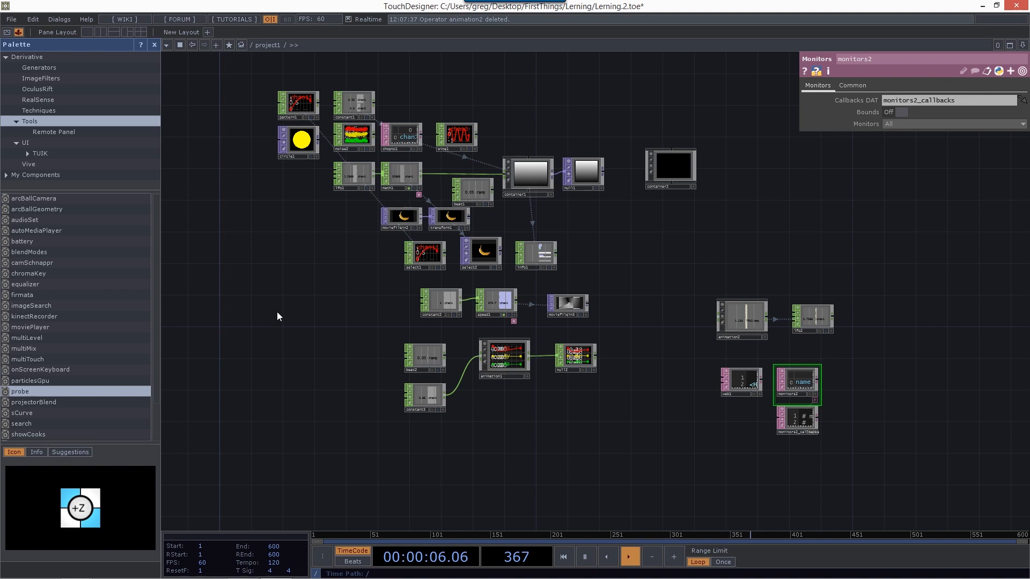
Step: Place the probe component from the Palette's Tools in empty space in project1 and examine its live view of the network
{"action": "left_click", "coordinate": [278, 314]}
{"action": "scroll", "coordinate": [279, 312], "scroll_direction": "up", "scroll_amount": 5}
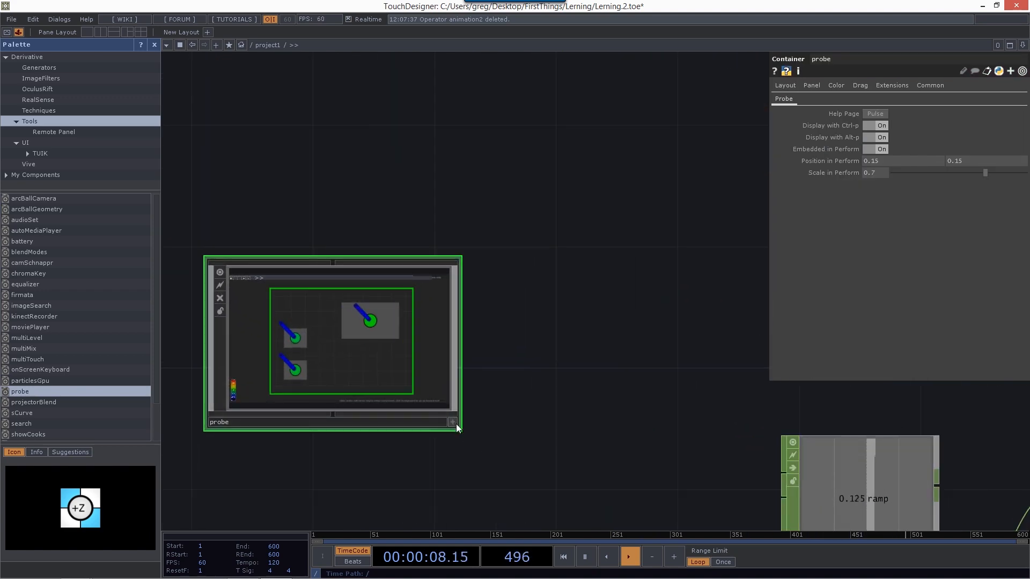
{"action": "left_click", "coordinate": [369, 315]}
{"action": "scroll", "coordinate": [298, 301], "scroll_direction": "up", "scroll_amount": 5}
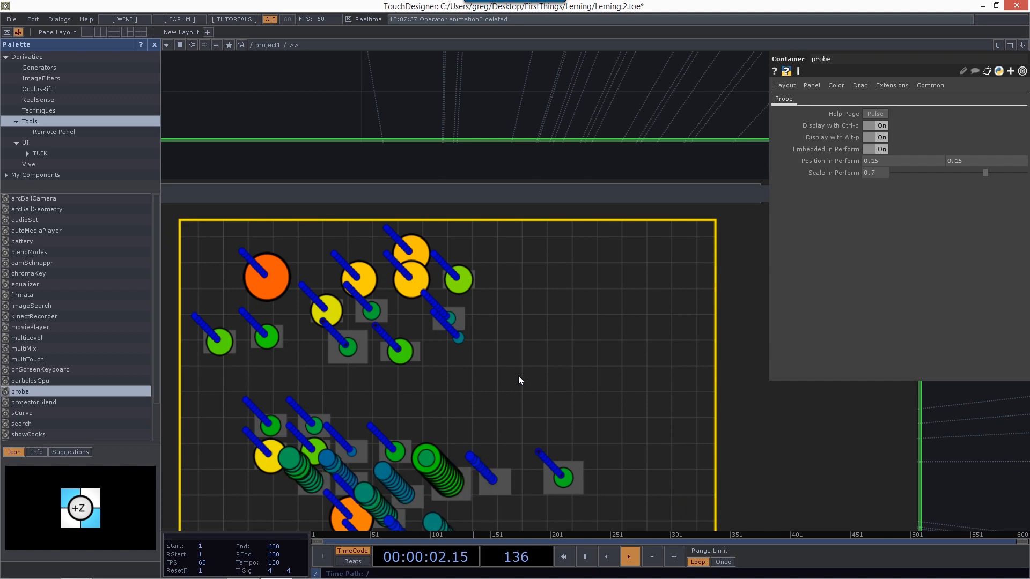
{"action": "scroll", "coordinate": [520, 379], "scroll_direction": "down", "scroll_amount": 5}
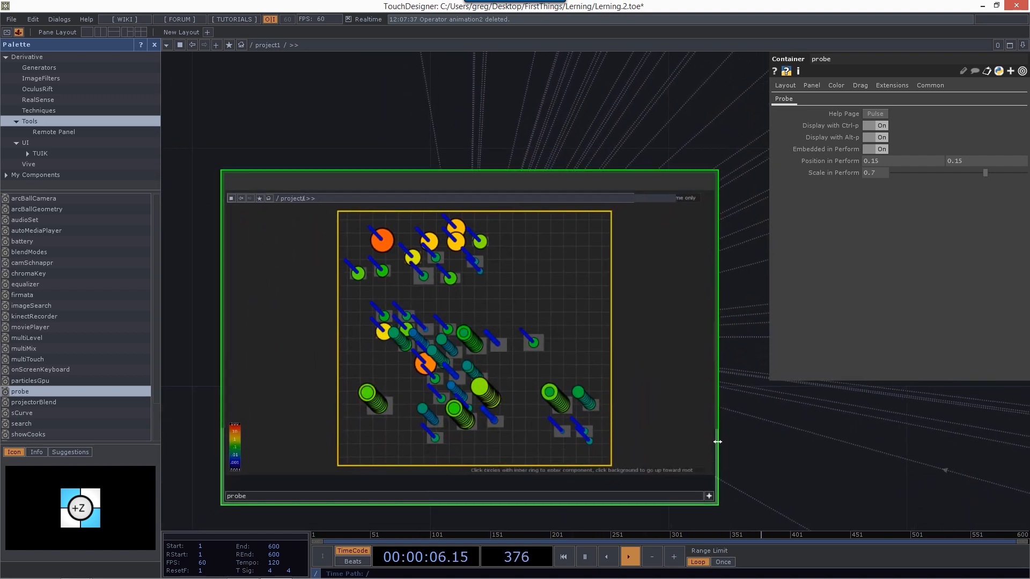
Step: Delete the probe component from project1 and close the Palette
{"action": "key", "text": "Delete"}
{"action": "key", "text": "h"}
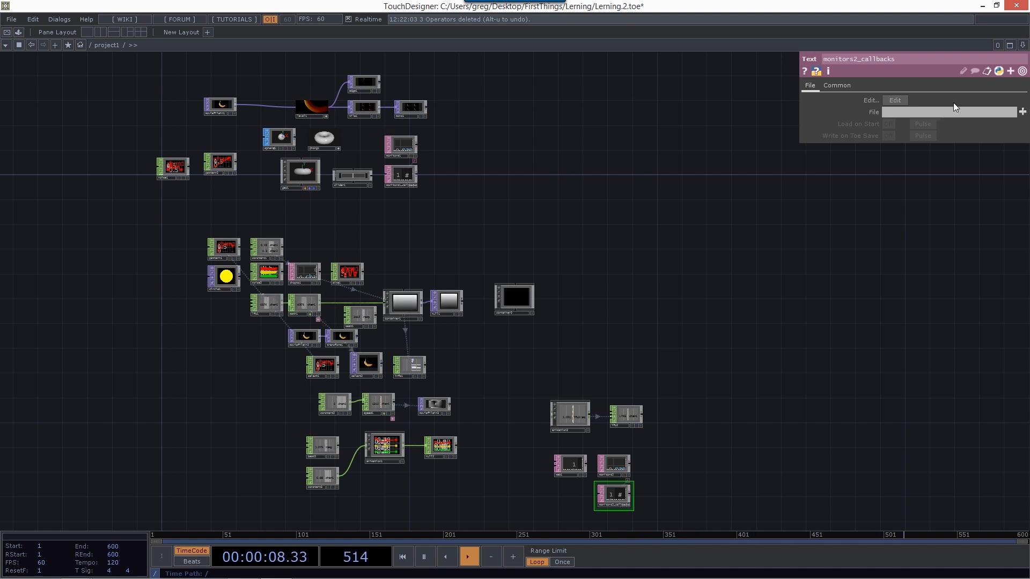
Step: Show only non-default parameters, inspect them on sine1, lfo1, math1 and beat1, and restore the full parameter display
{"action": "left_click", "coordinate": [1022, 72]}
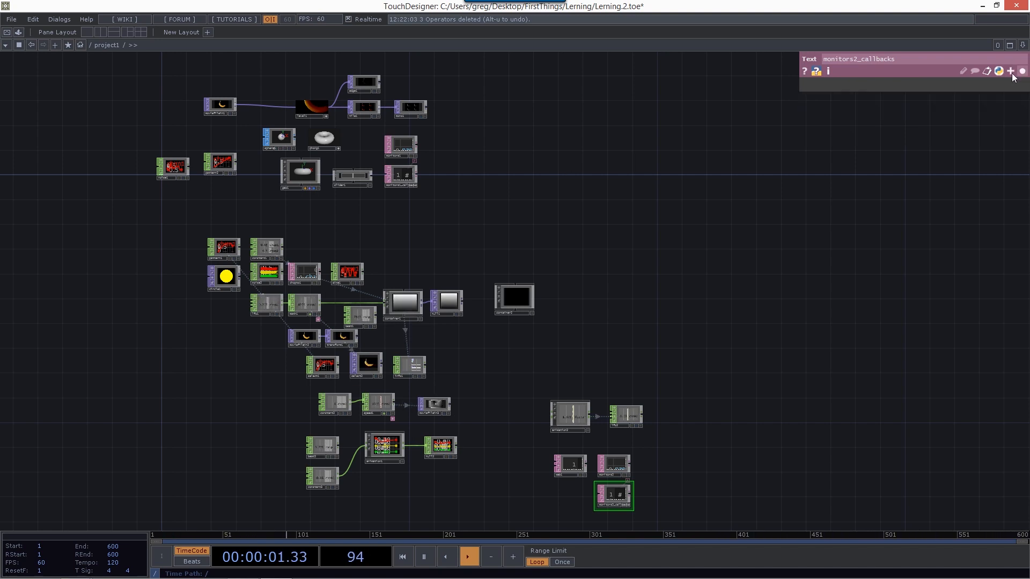
{"action": "left_click", "coordinate": [350, 274]}
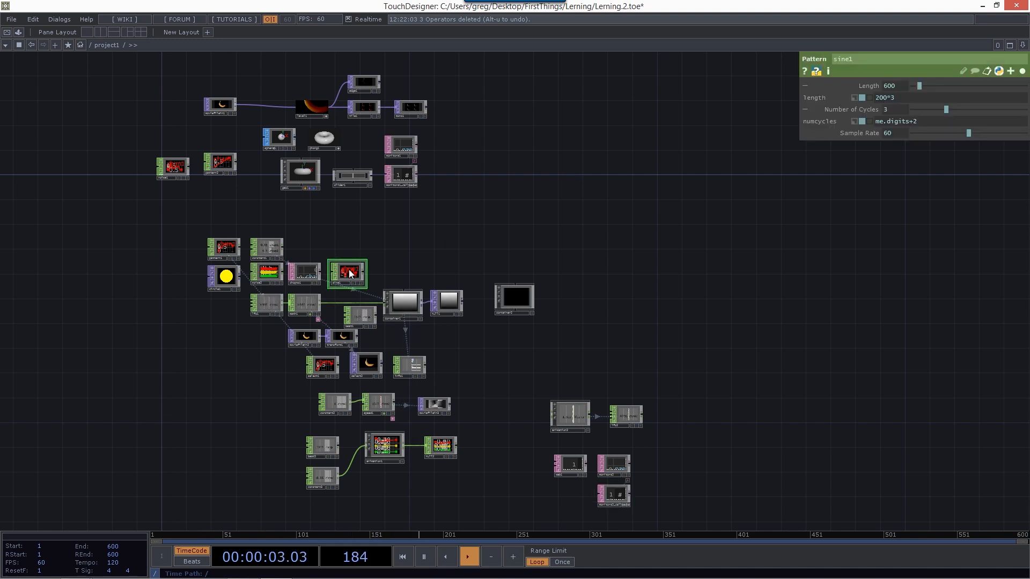
{"action": "left_click", "coordinate": [302, 271]}
{"action": "left_click", "coordinate": [279, 303]}
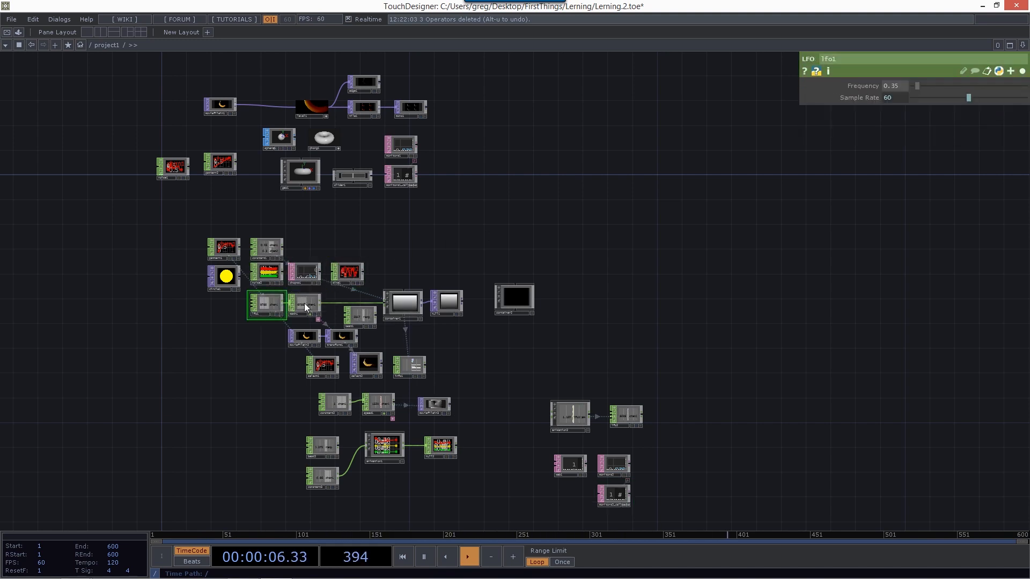
{"action": "left_click", "coordinate": [306, 304]}
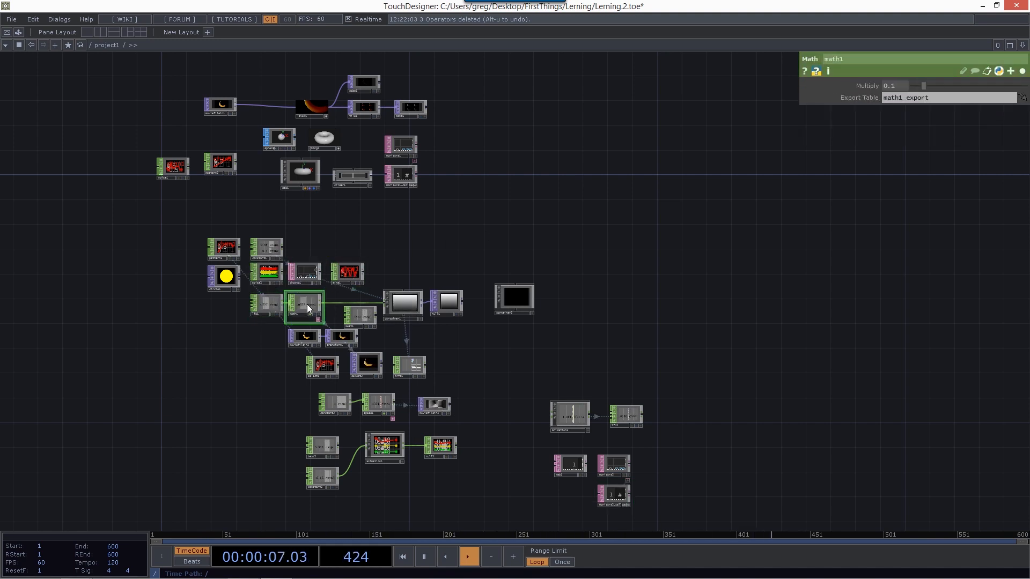
{"action": "left_click", "coordinate": [346, 337]}
{"action": "left_click", "coordinate": [362, 308]}
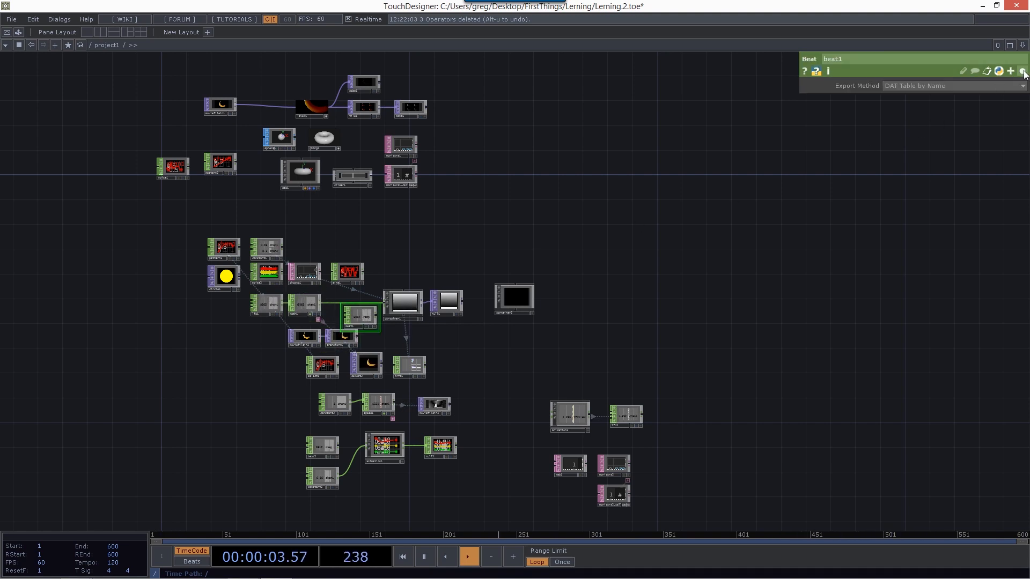
{"action": "left_click_drag", "start_coordinate": [648, 236], "coordinate": [744, 172]}
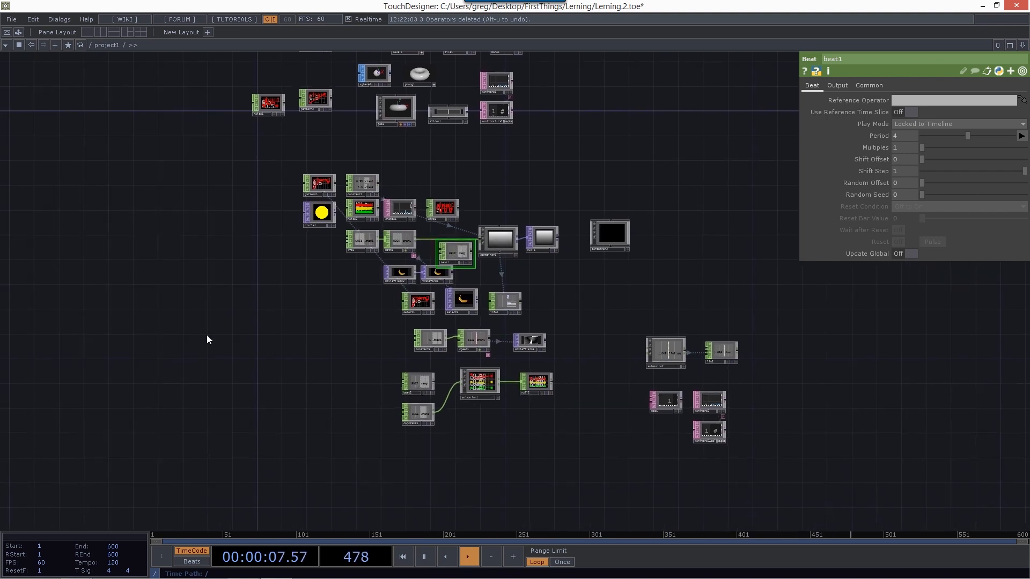
Step: Color the constant2 operator blue from the network color palette and reset its color to None
{"action": "key", "text": "c"}
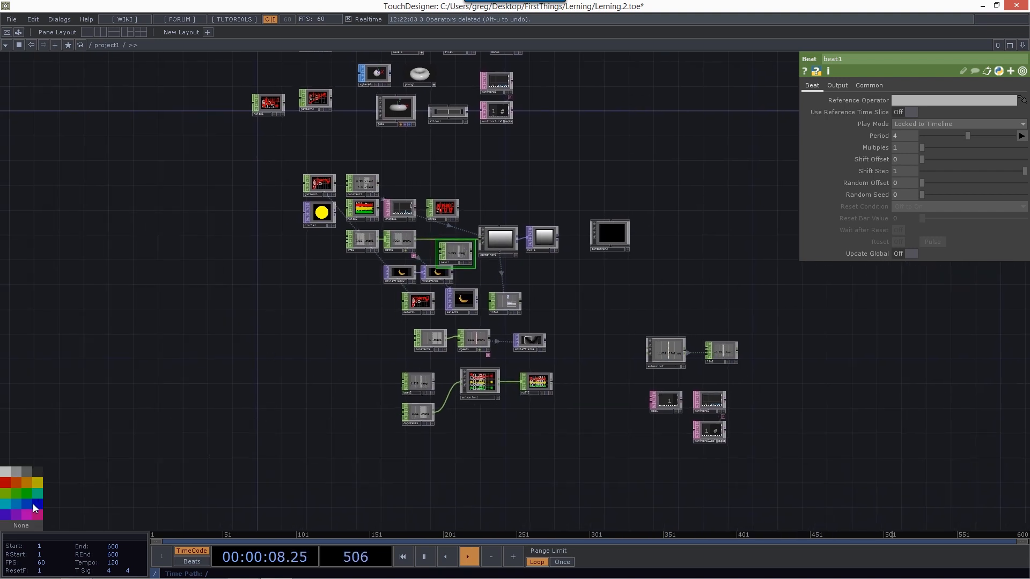
{"action": "left_click", "coordinate": [430, 338]}
{"action": "scroll", "coordinate": [391, 338], "scroll_direction": "up", "scroll_amount": 5}
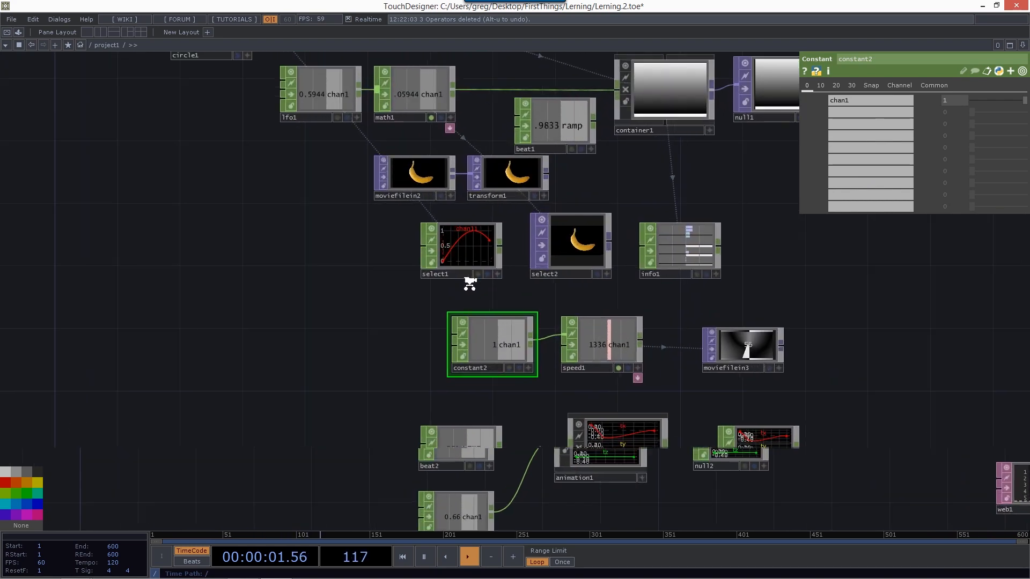
{"action": "left_click", "coordinate": [27, 506]}
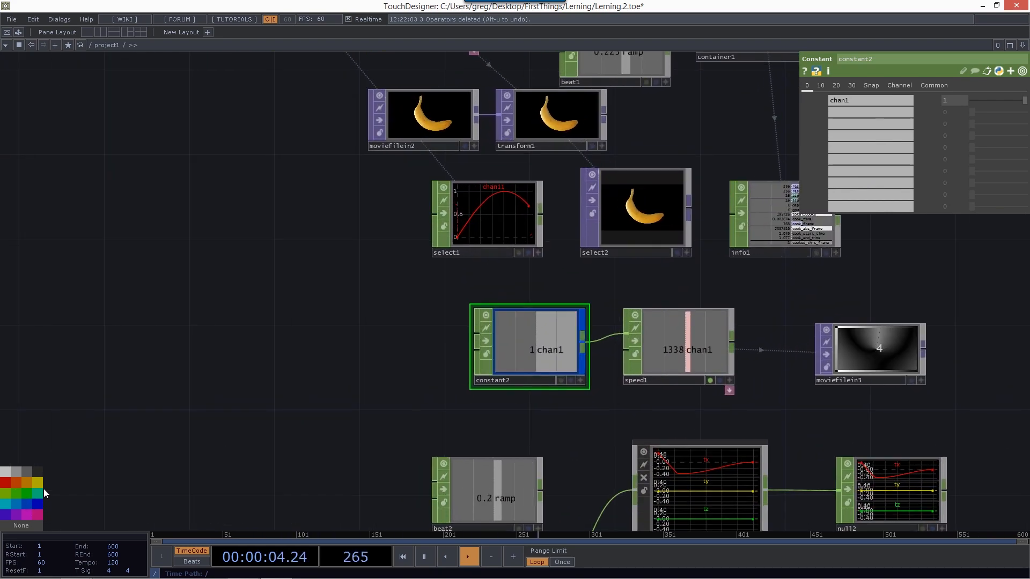
{"action": "left_click", "coordinate": [30, 525]}
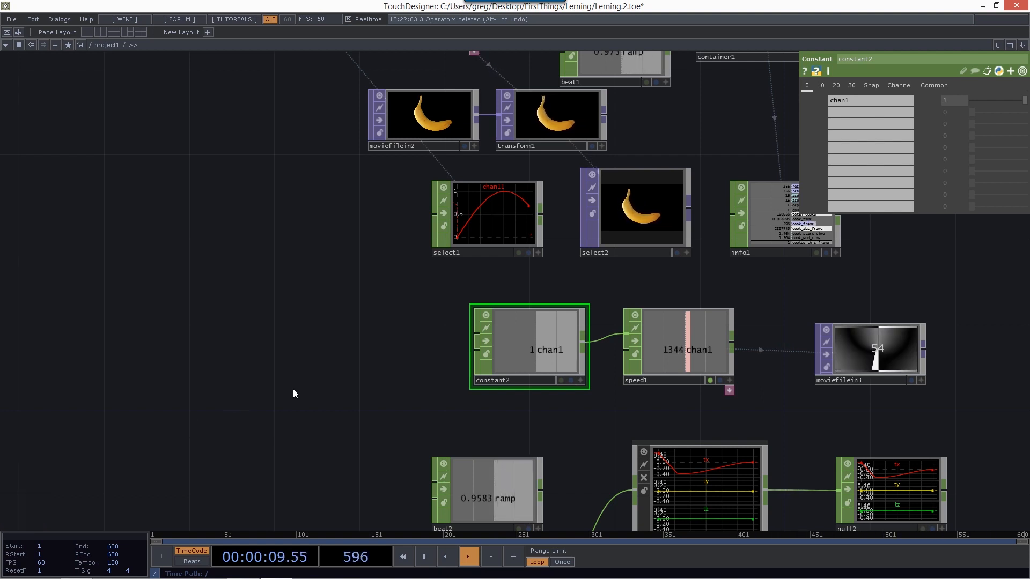
Step: Open the network overview, navigate through it to the area around container1, and frame the whole network
{"action": "key", "text": "o"}
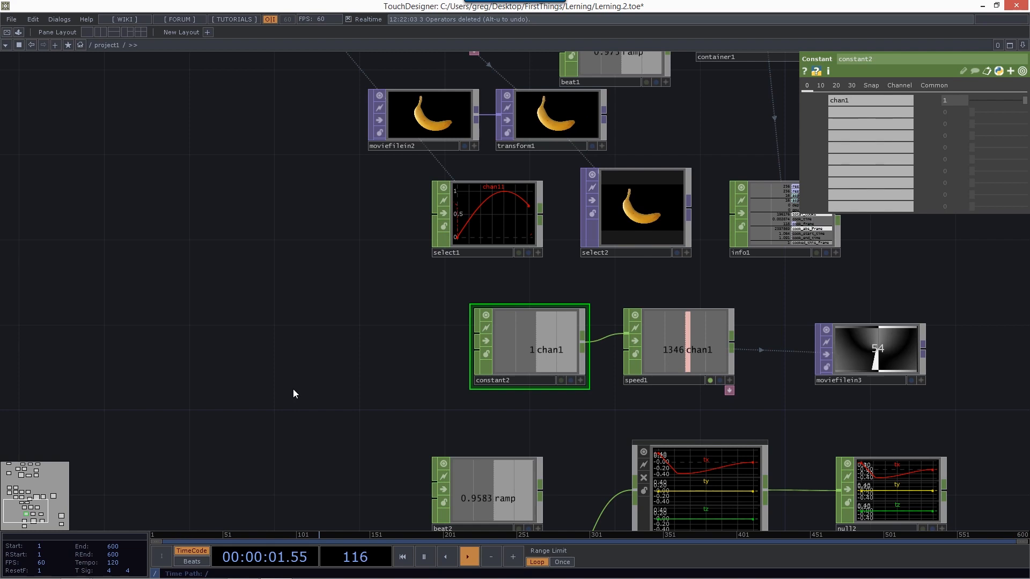
{"action": "mouse_move", "coordinate": [15, 513]}
{"action": "left_mouse_down"}
{"action": "mouse_move", "coordinate": [16, 477]}
{"action": "mouse_move", "coordinate": [22, 495]}
{"action": "left_mouse_up"}
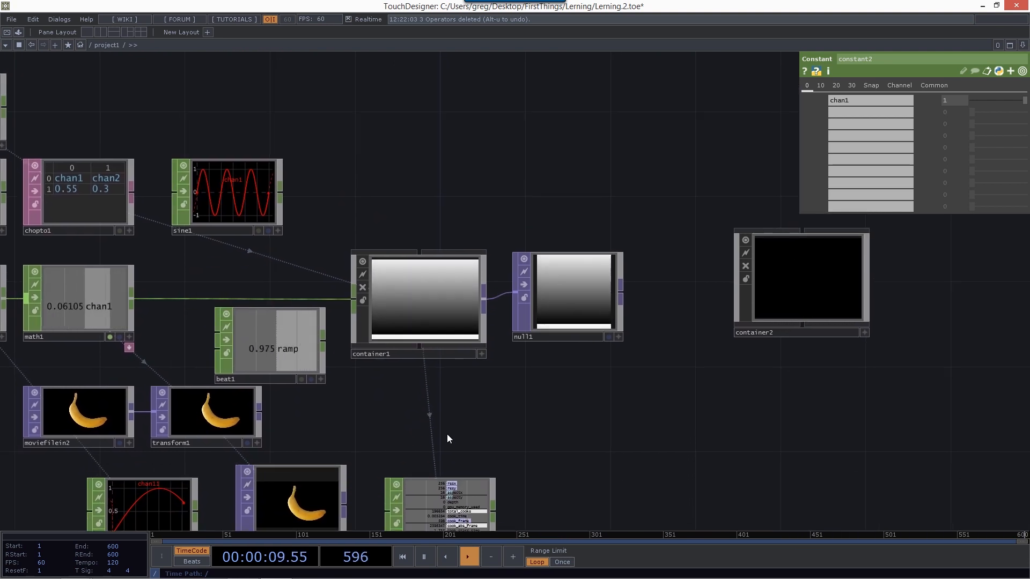
{"action": "key", "text": "h"}
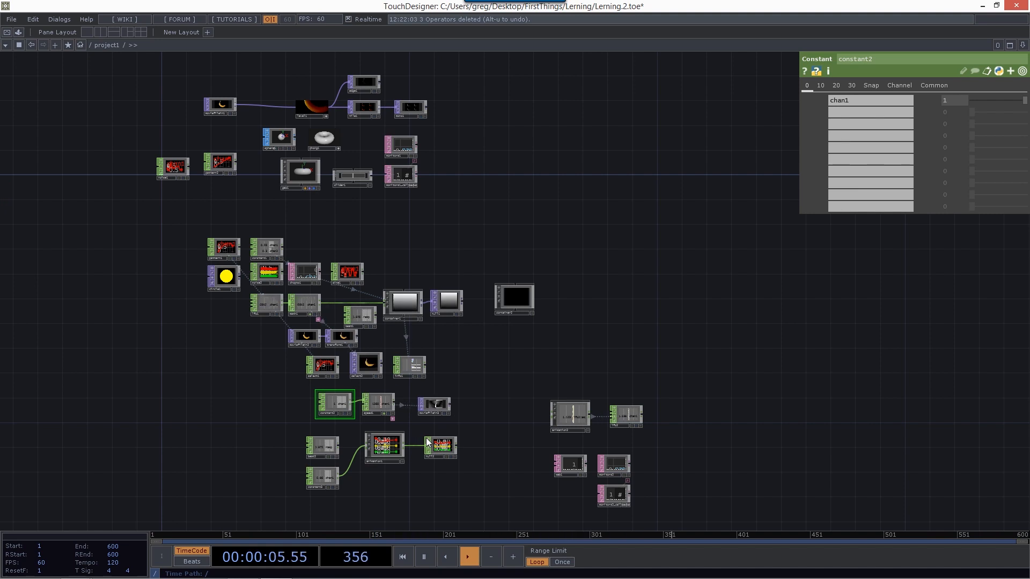
Step: Find the operator matching "sine" in project1, view it up close and return to the full network view
{"action": "key", "text": "ctrl+f"}
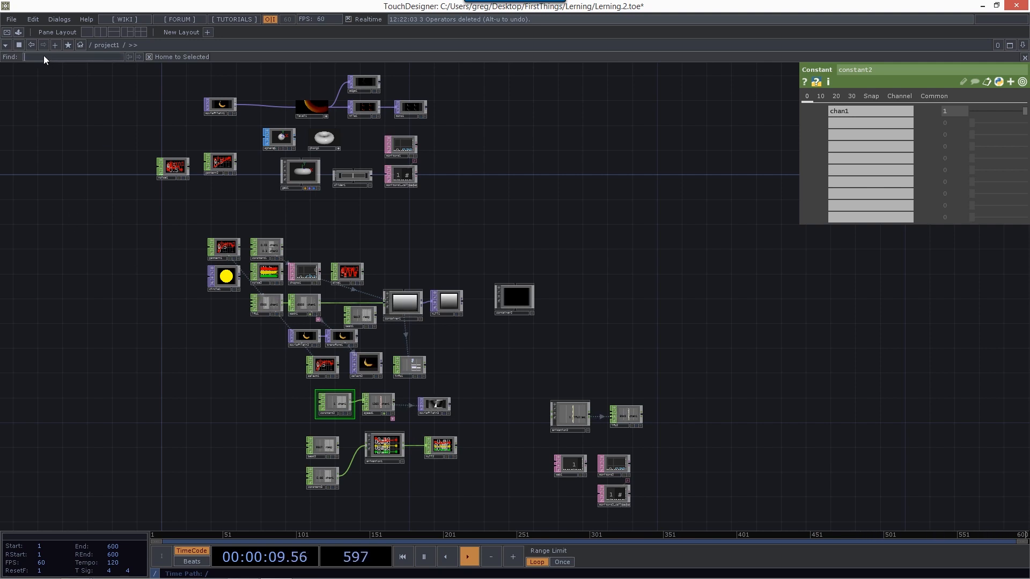
{"action": "type", "text": "sine"}
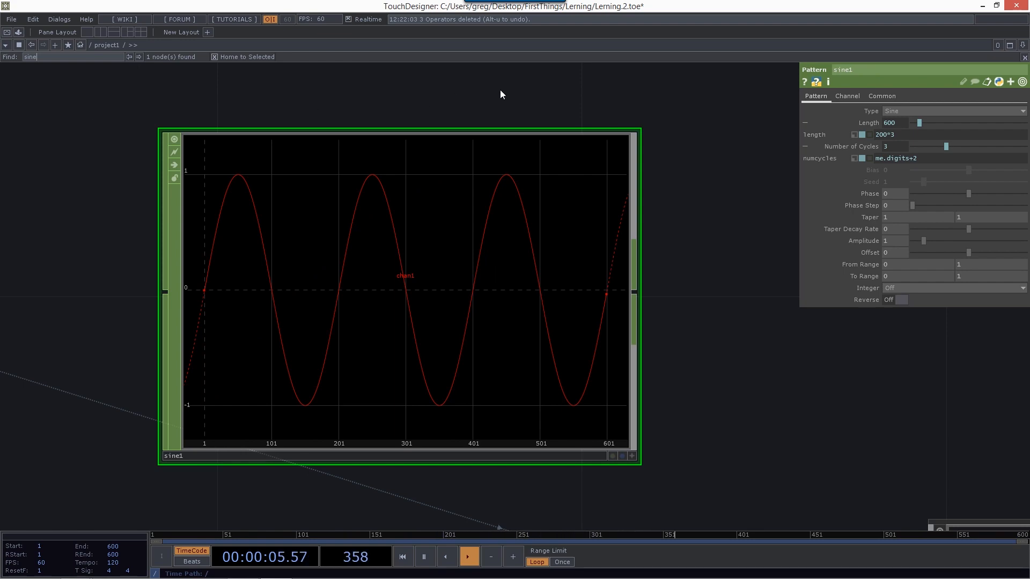
{"action": "scroll", "coordinate": [479, 95], "scroll_direction": "down", "scroll_amount": 5}
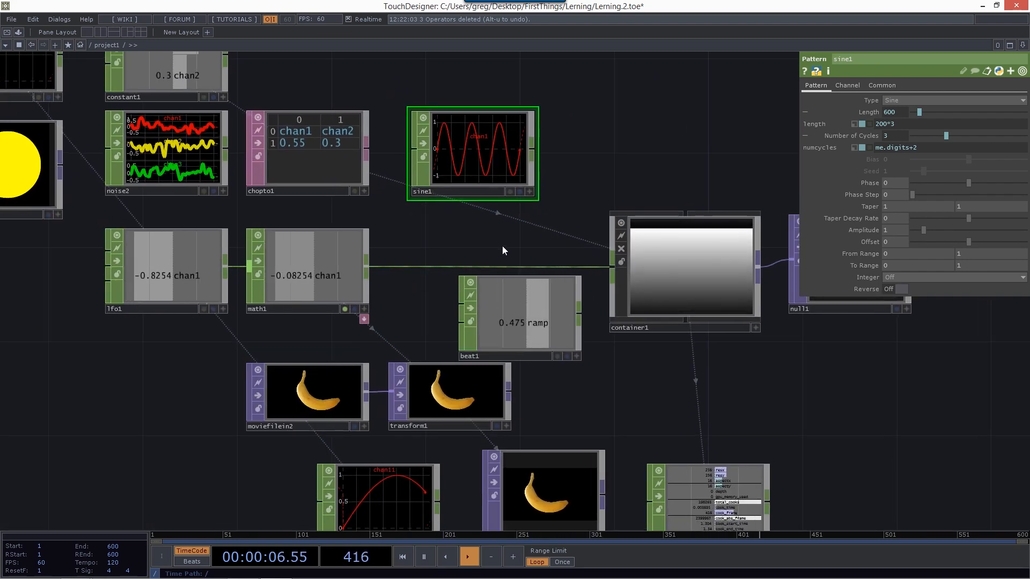
{"action": "key", "text": "h"}
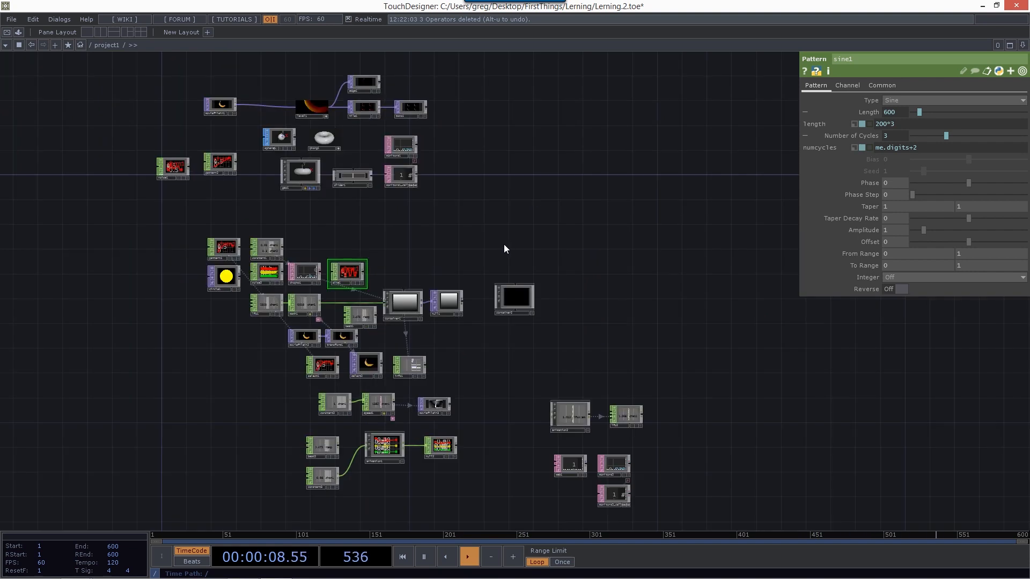
Step: Switch project1 to the list view, select lfo1 there and return to the network view
{"action": "key", "text": "t"}
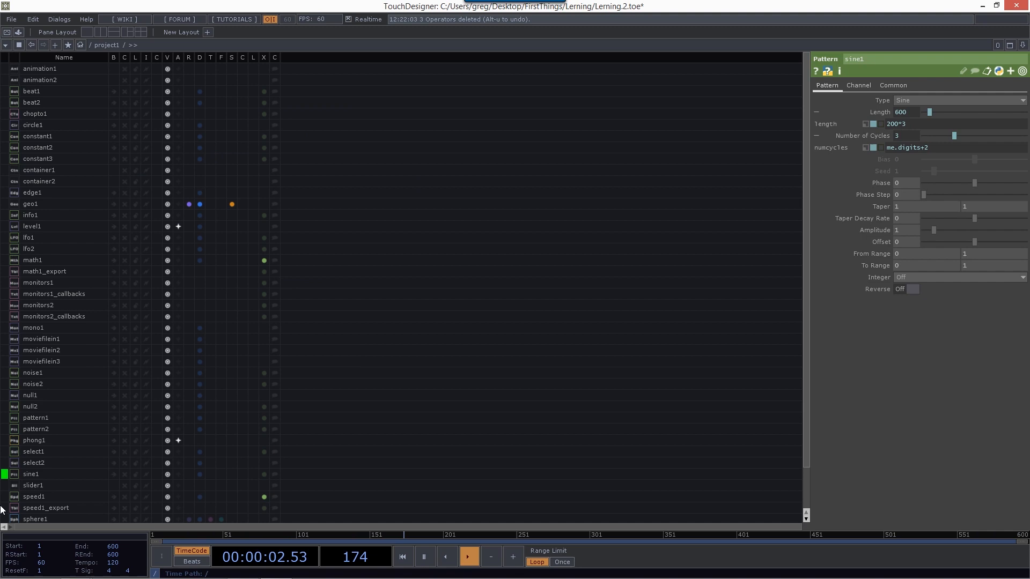
{"action": "left_click", "coordinate": [7, 238]}
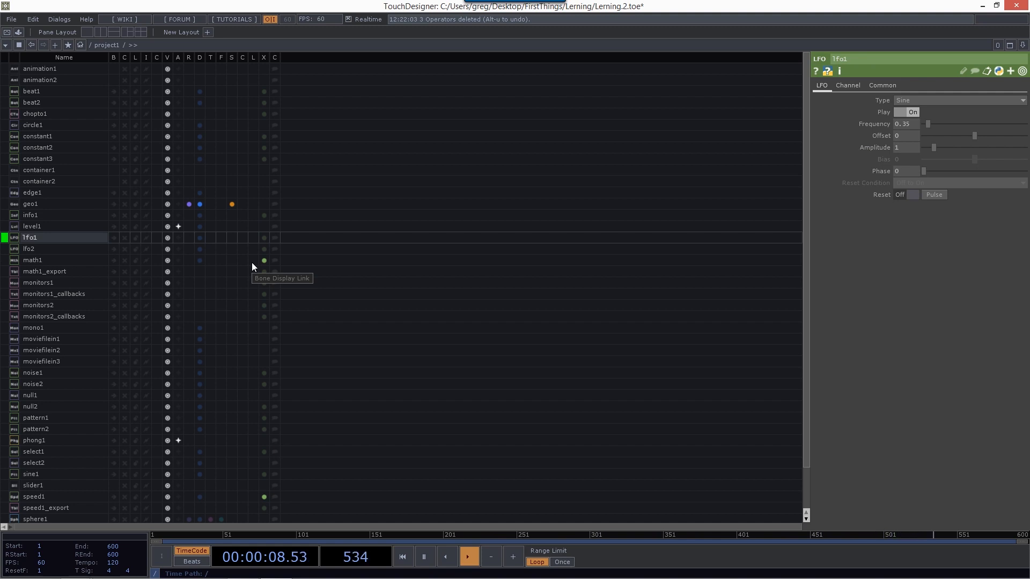
{"action": "key", "text": "t"}
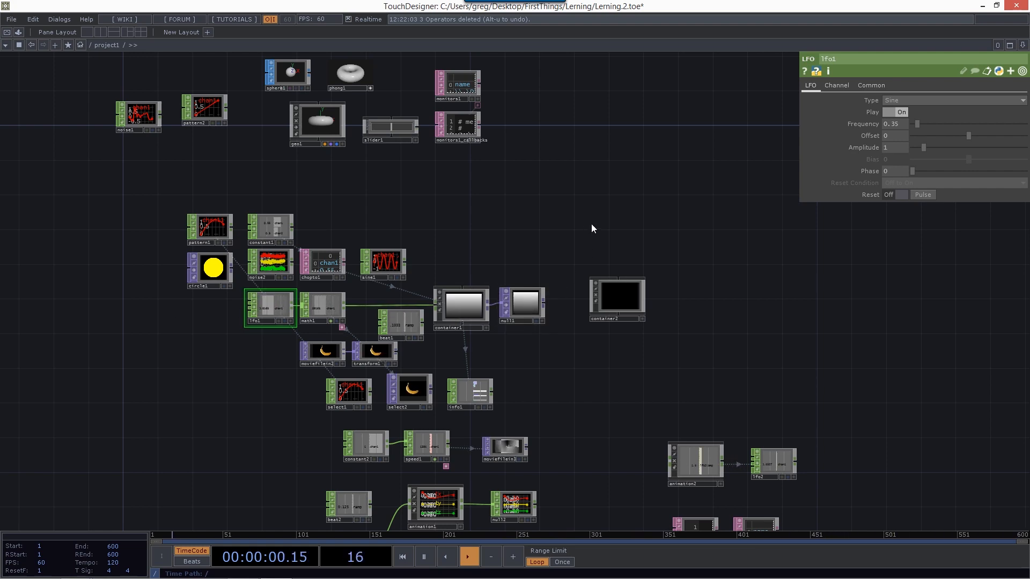
{"action": "scroll", "coordinate": [591, 224], "scroll_direction": "up", "scroll_amount": 1}
{"action": "scroll", "coordinate": [591, 224], "scroll_direction": "up", "scroll_amount": 2}
{"action": "scroll", "coordinate": [591, 225], "scroll_direction": "down", "scroll_amount": 4}
{"action": "scroll", "coordinate": [591, 224], "scroll_direction": "down", "scroll_amount": 3}
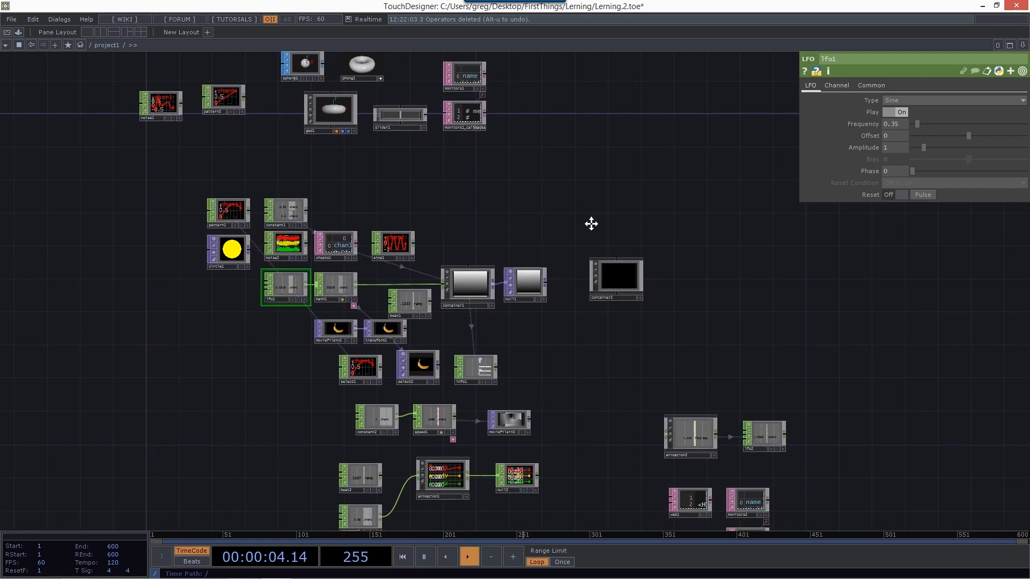
{"action": "scroll", "coordinate": [592, 224], "scroll_direction": "up", "scroll_amount": 2}
{"action": "scroll", "coordinate": [591, 224], "scroll_direction": "left", "scroll_amount": 3}
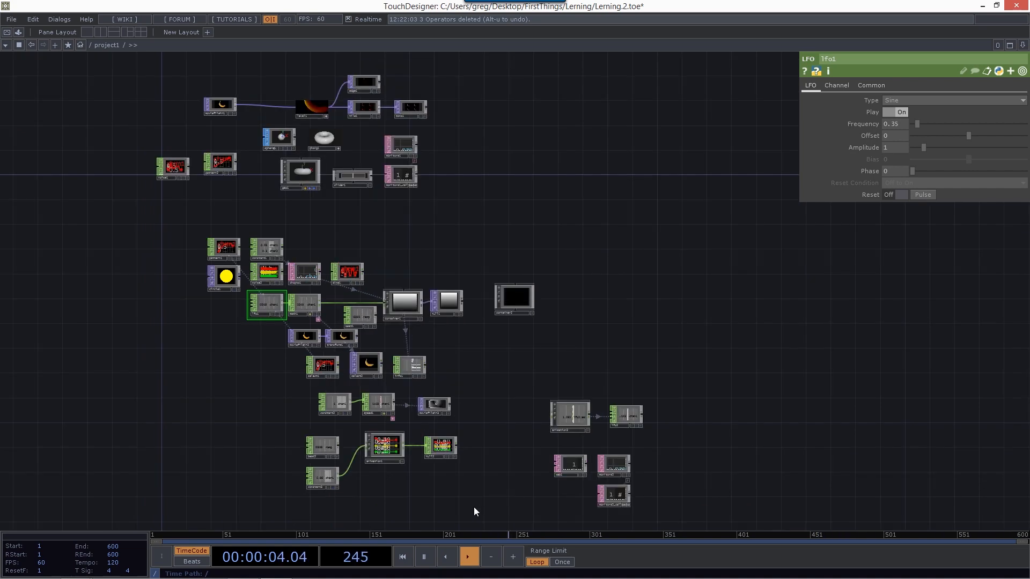
Step: Create a connected chain of Constant, Math and Null CHOPs in the empty space below constant3
{"action": "scroll", "coordinate": [506, 308], "scroll_direction": "down", "scroll_amount": 5}
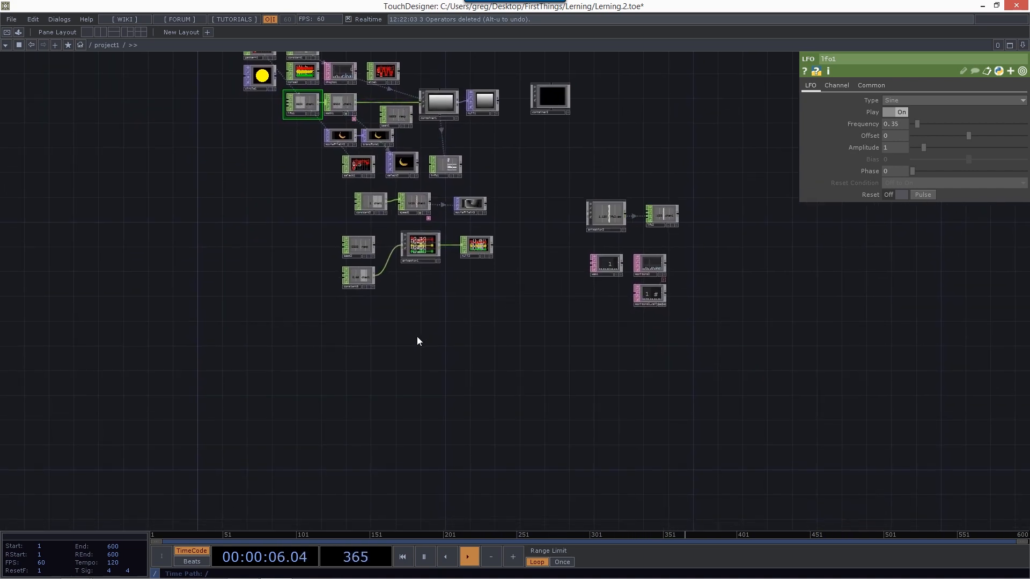
{"action": "scroll", "coordinate": [375, 336], "scroll_direction": "up", "scroll_amount": 2}
{"action": "scroll", "coordinate": [431, 319], "scroll_direction": "up", "scroll_amount": 4}
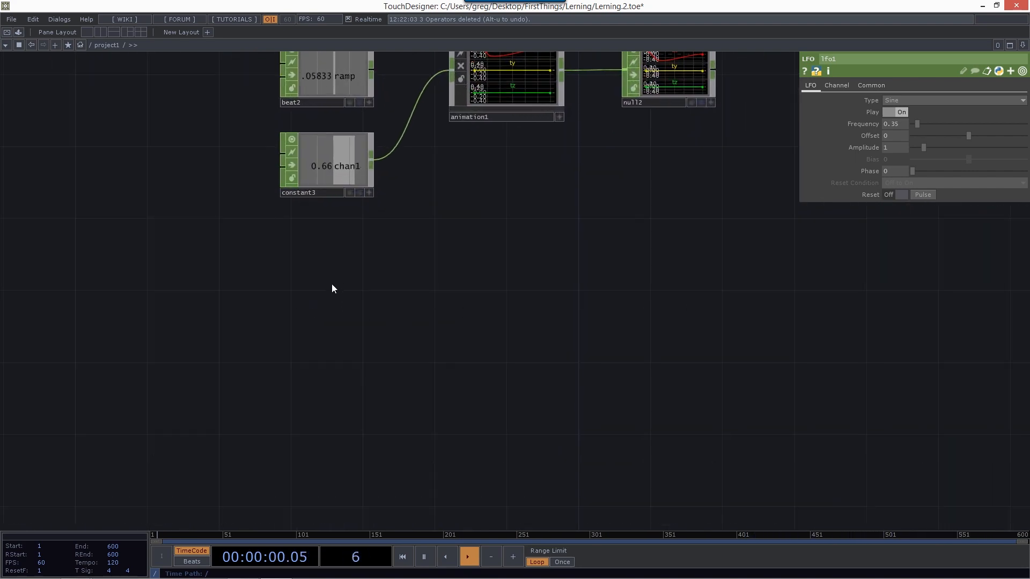
{"action": "key", "text": "Tab"}
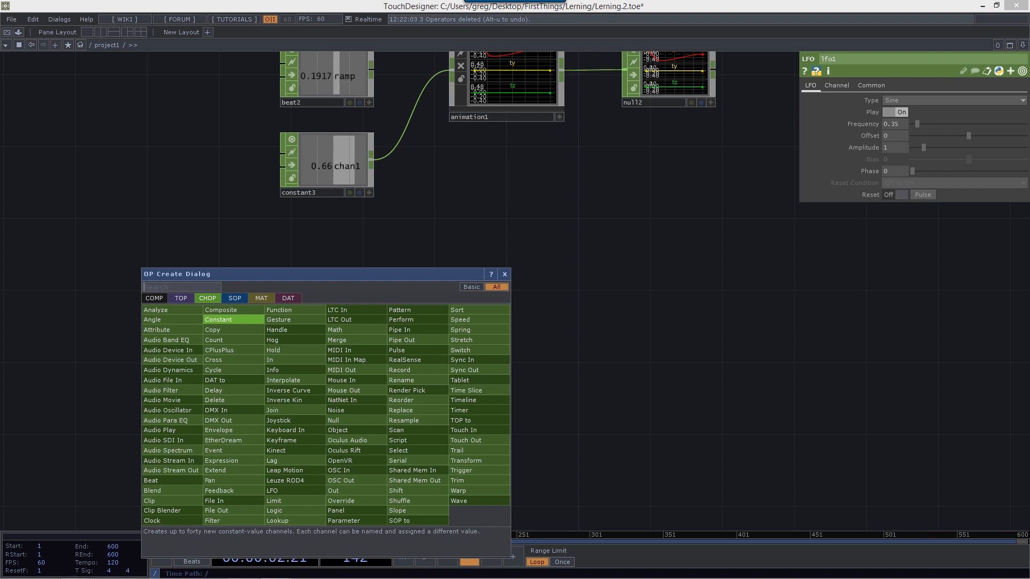
{"action": "left_click", "coordinate": [236, 321]}
{"action": "left_click", "coordinate": [337, 329], "text": "ctrl"}
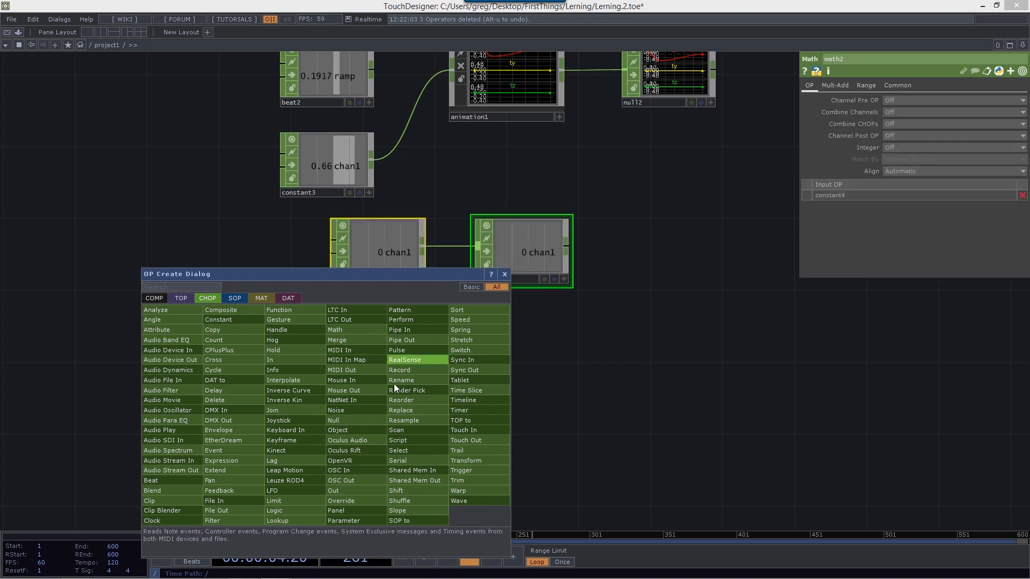
{"action": "left_click", "coordinate": [365, 422], "text": "ctrl"}
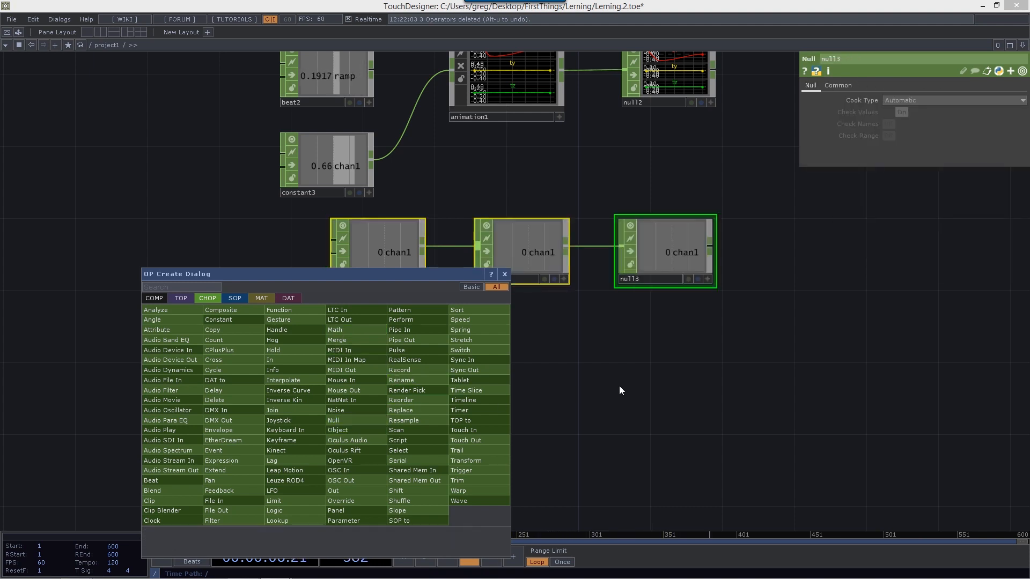
{"action": "key", "text": "Escape"}
{"action": "left_click", "coordinate": [535, 360]}
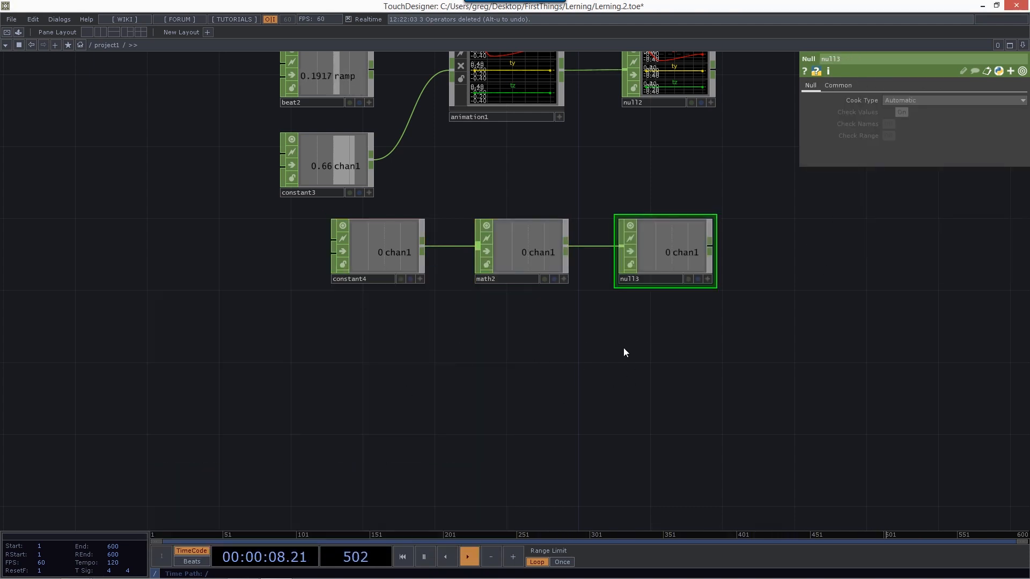
Step: Replace the source of container1's input wire with math1 and reconnect beat1 to container1
{"action": "scroll", "coordinate": [522, 359], "scroll_direction": "up", "scroll_amount": 5}
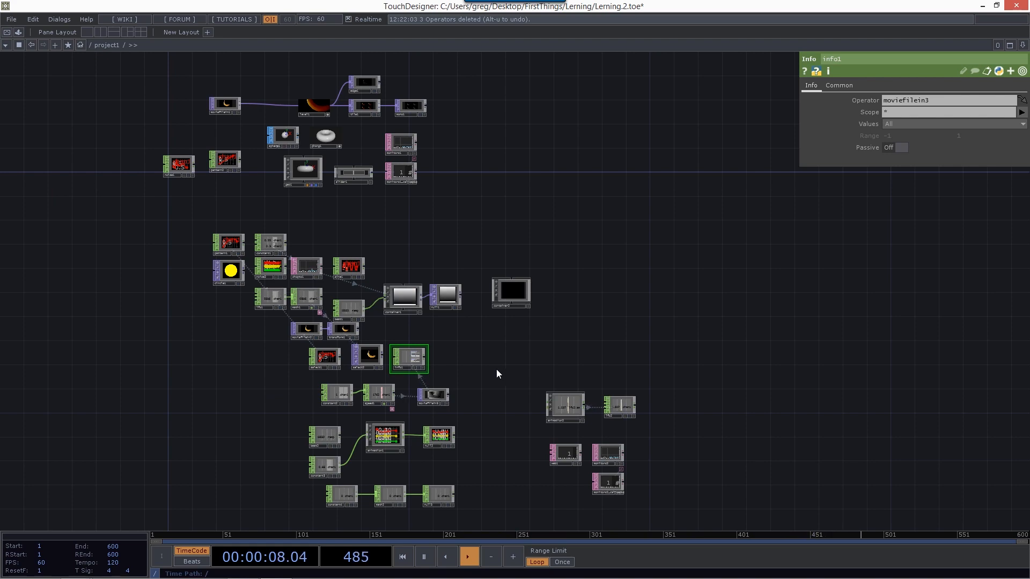
{"action": "scroll", "coordinate": [370, 338], "scroll_direction": "up", "scroll_amount": 3}
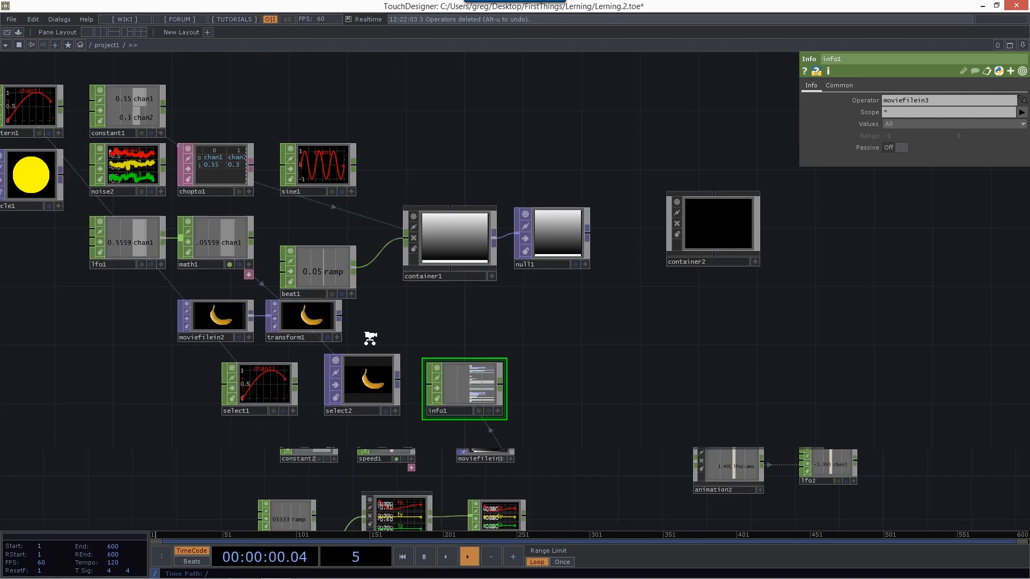
{"action": "scroll", "coordinate": [370, 338], "scroll_direction": "up", "scroll_amount": 5}
{"action": "left_click_drag", "start_coordinate": [405, 301], "coordinate": [470, 418]}
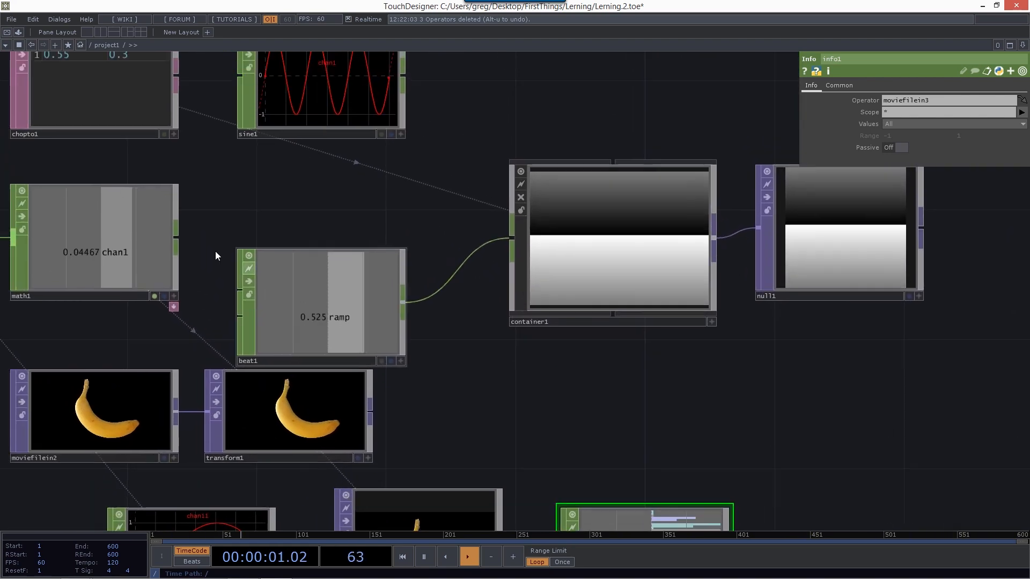
{"action": "left_click", "coordinate": [176, 239]}
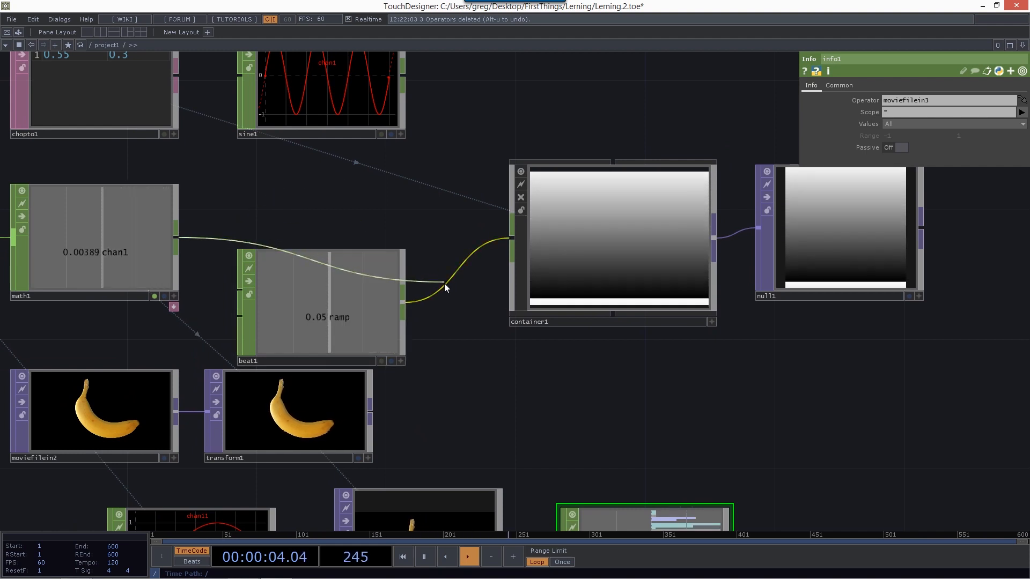
{"action": "left_click", "coordinate": [445, 284]}
{"action": "left_click", "coordinate": [403, 305]}
{"action": "left_click", "coordinate": [512, 237]}
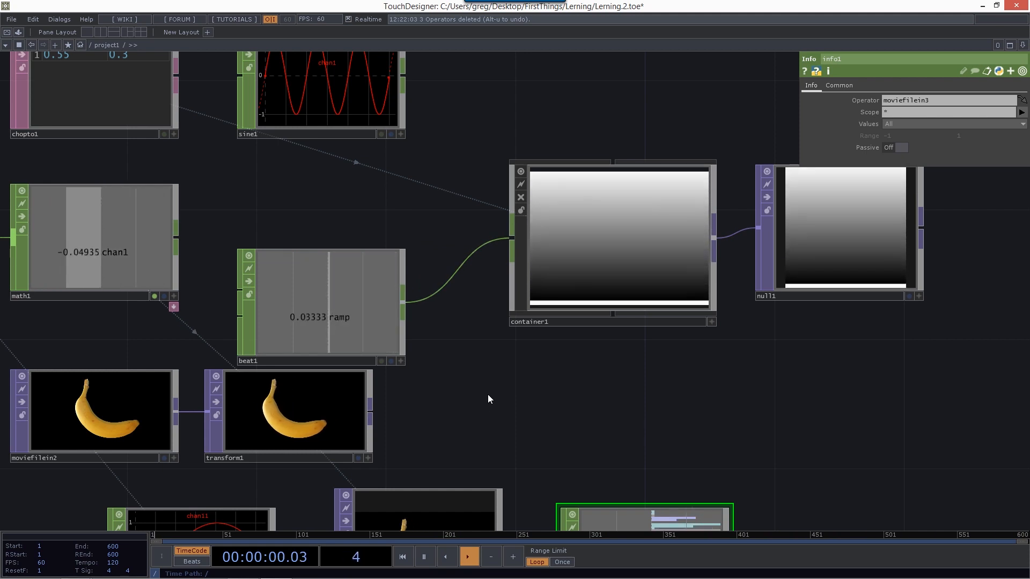
{"action": "key", "text": "h"}
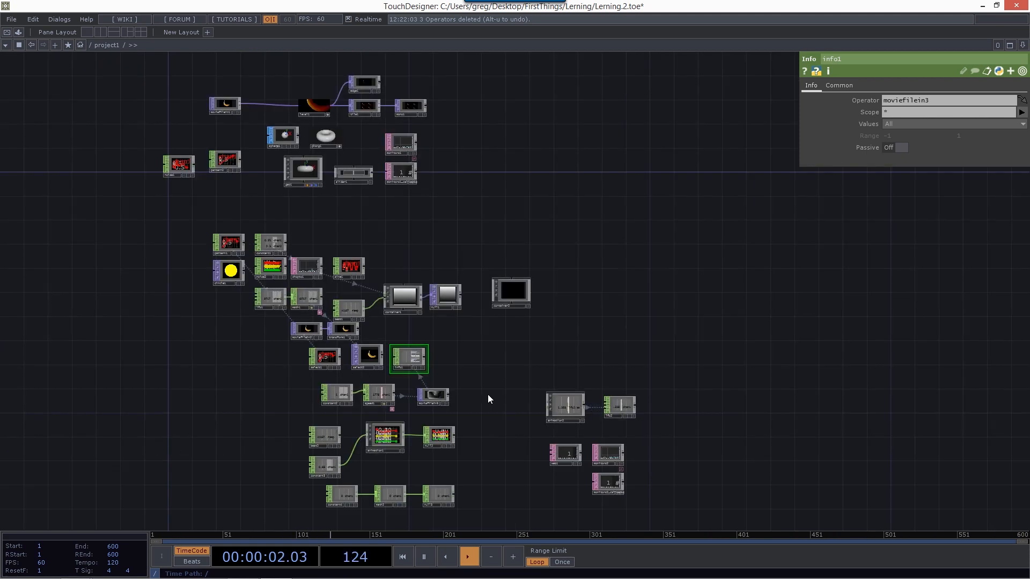